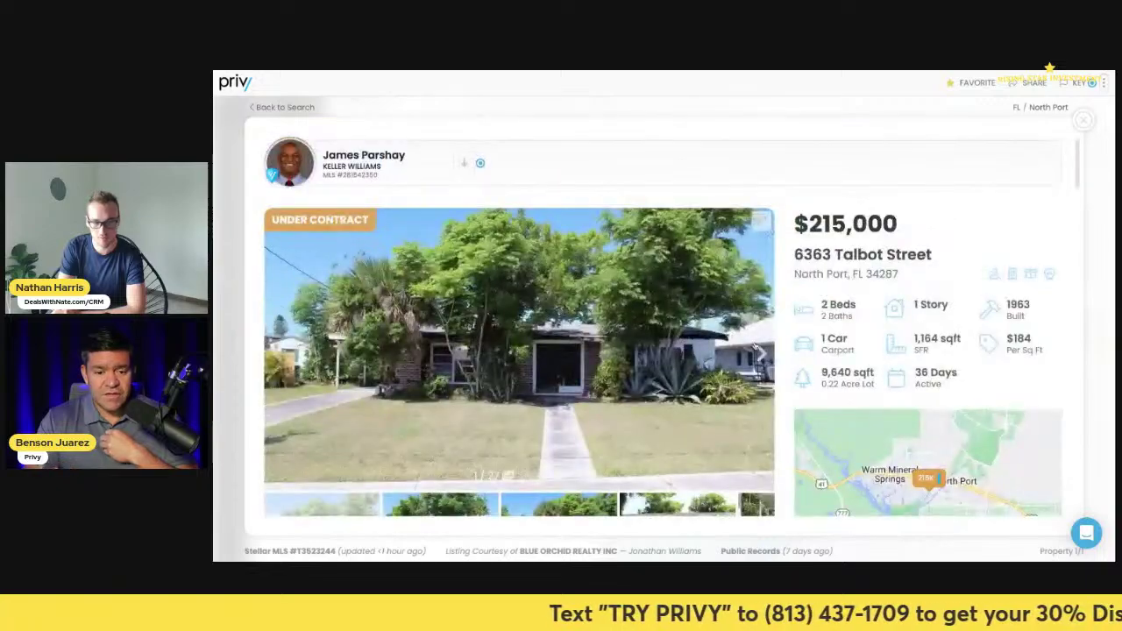
- Page through the exterior listing photos: front close-up, brick wall close-up and canal view
left_click(759, 351)
left_click(759, 352)
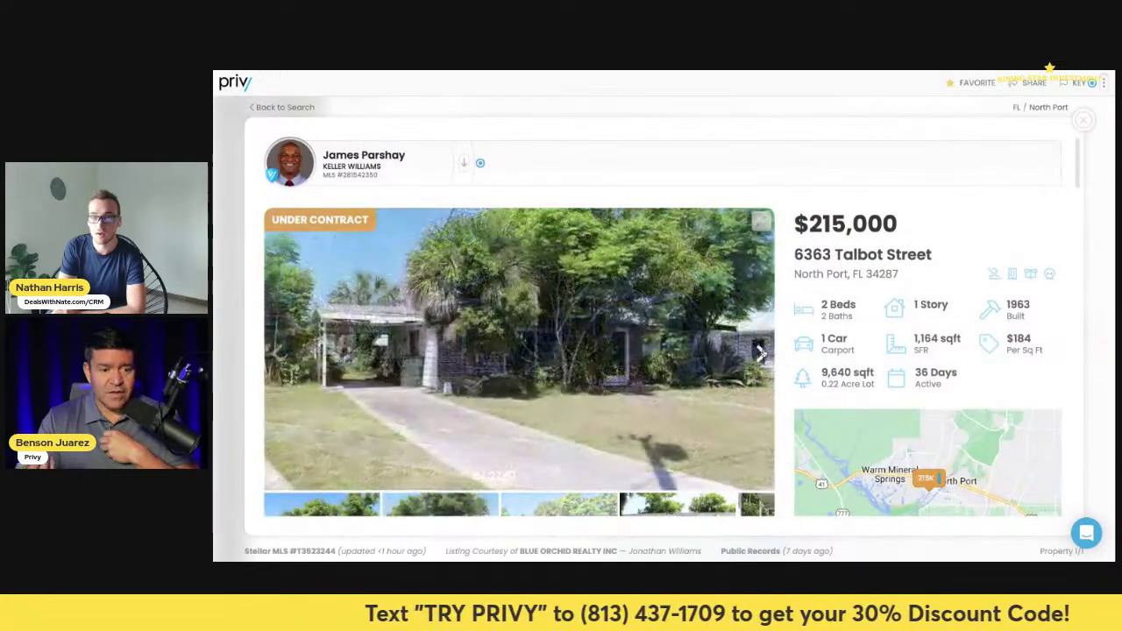
left_click(760, 352)
left_click(760, 352)
left_click(760, 351)
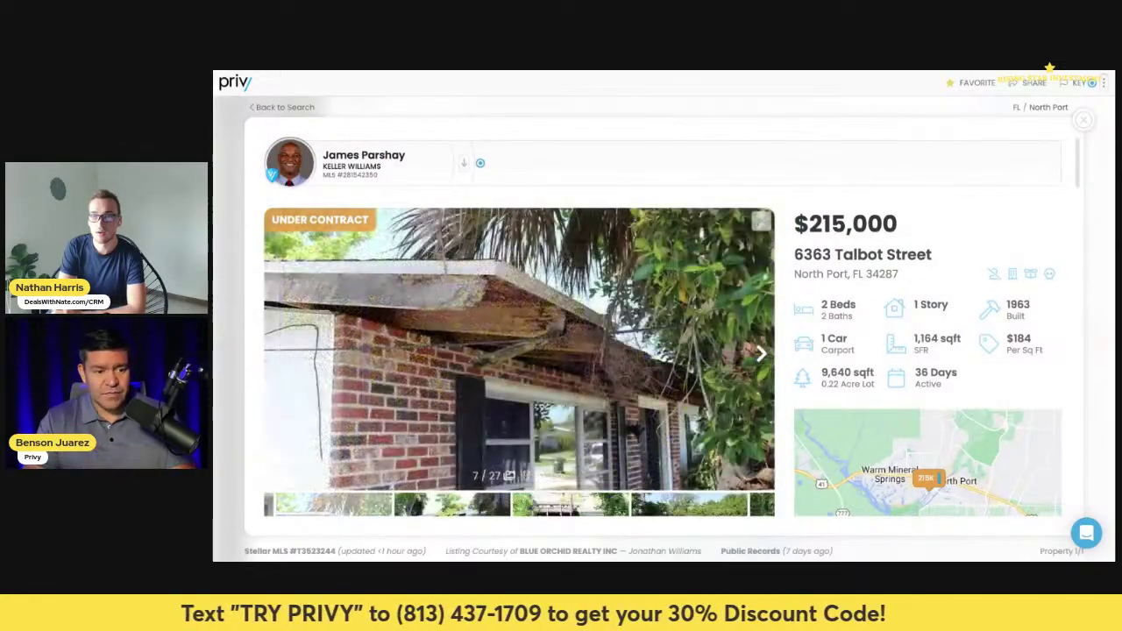
left_click(760, 351)
left_click(759, 351)
left_click(760, 351)
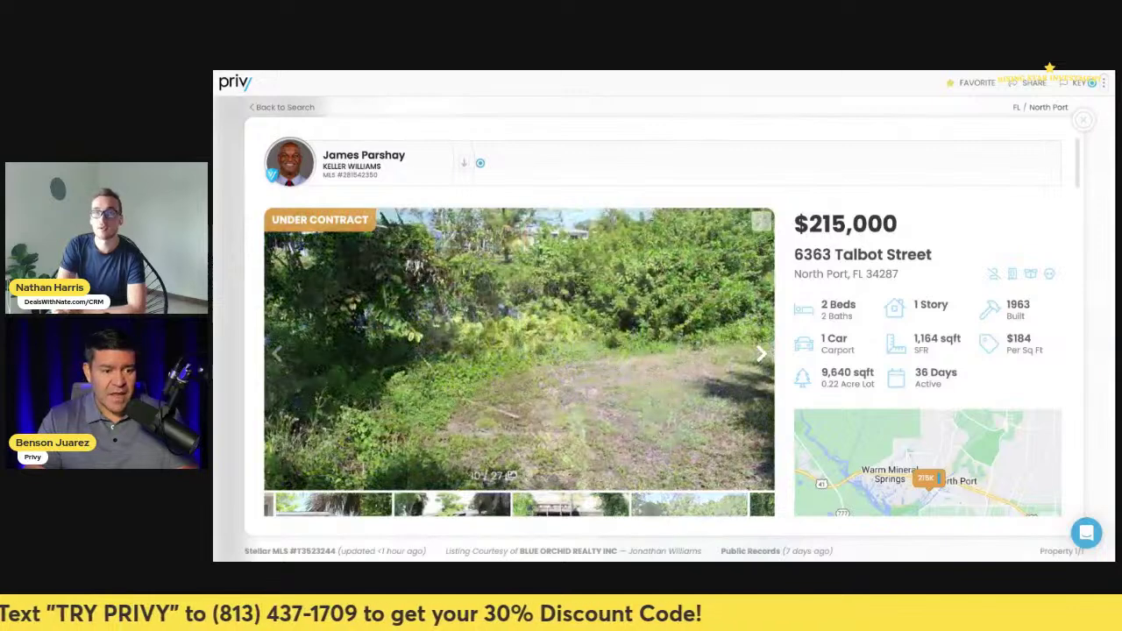
left_click(759, 351)
left_click(760, 351)
- Step through the interior photos from the first room to the kitchen and hallway
left_click(760, 351)
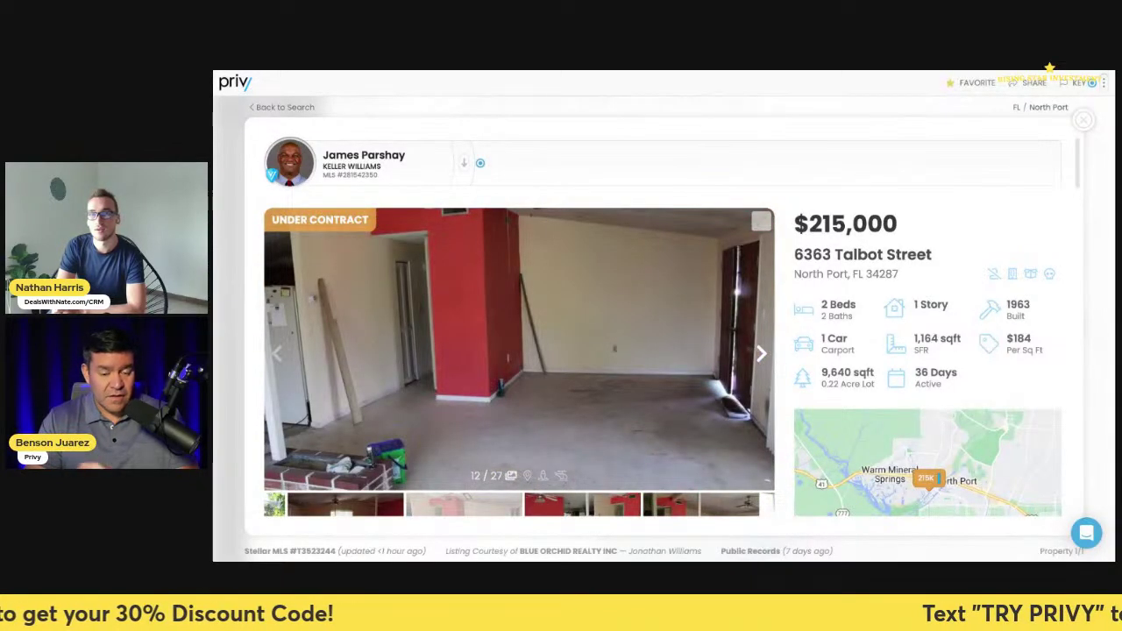
left_click(760, 351)
left_click(760, 351)
left_click(760, 351)
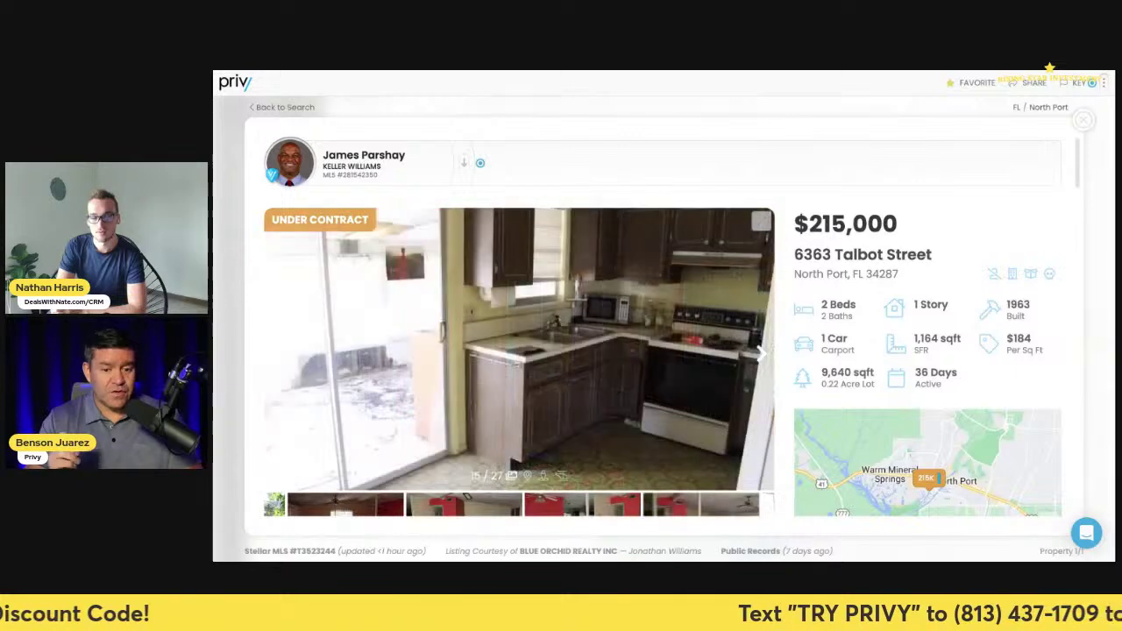
left_click(760, 352)
left_click(761, 352)
left_click(761, 353)
left_click(760, 352)
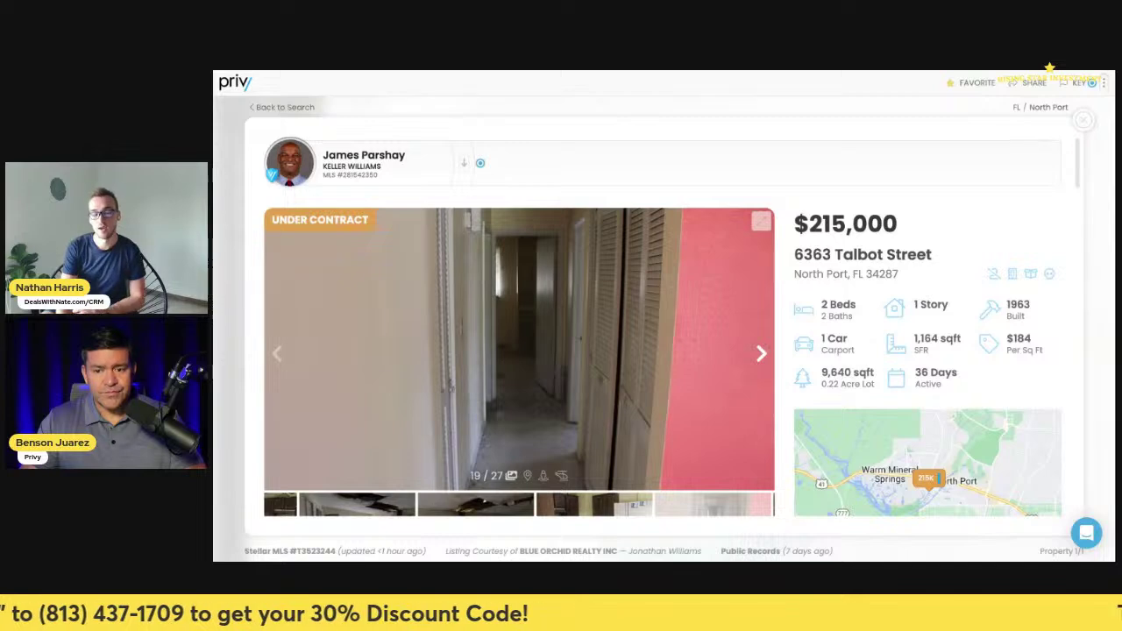
- Use the arrow keys to cycle back to the brick wall close-up, photo 7 of 27
key("Right")
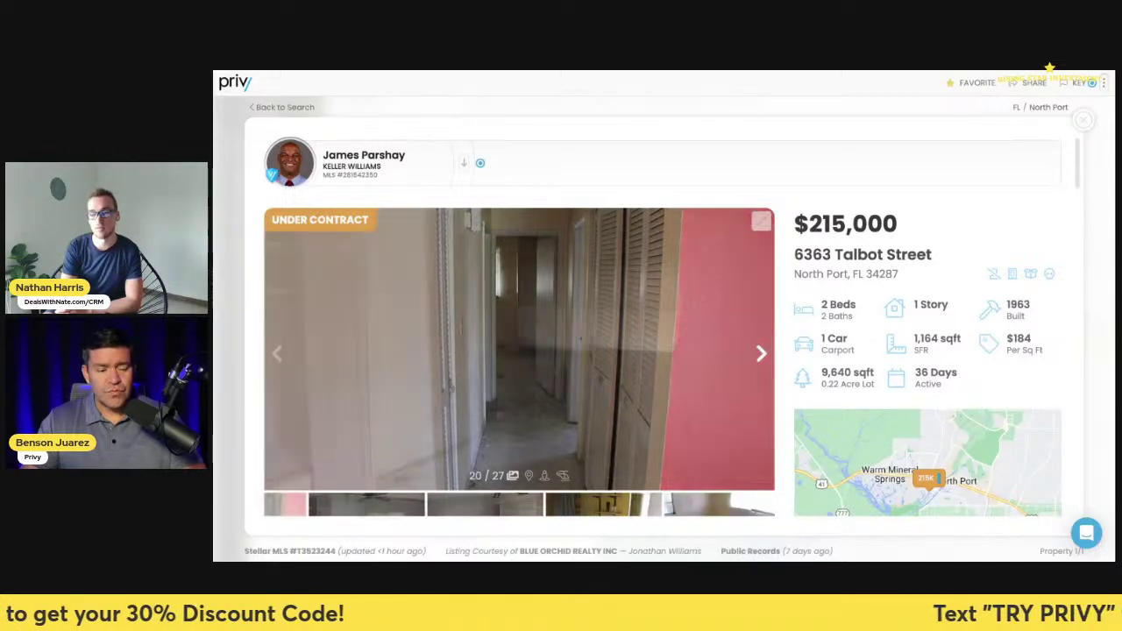
key("Right")
key("Right")
key("Right")
key("Right")
key("Right")
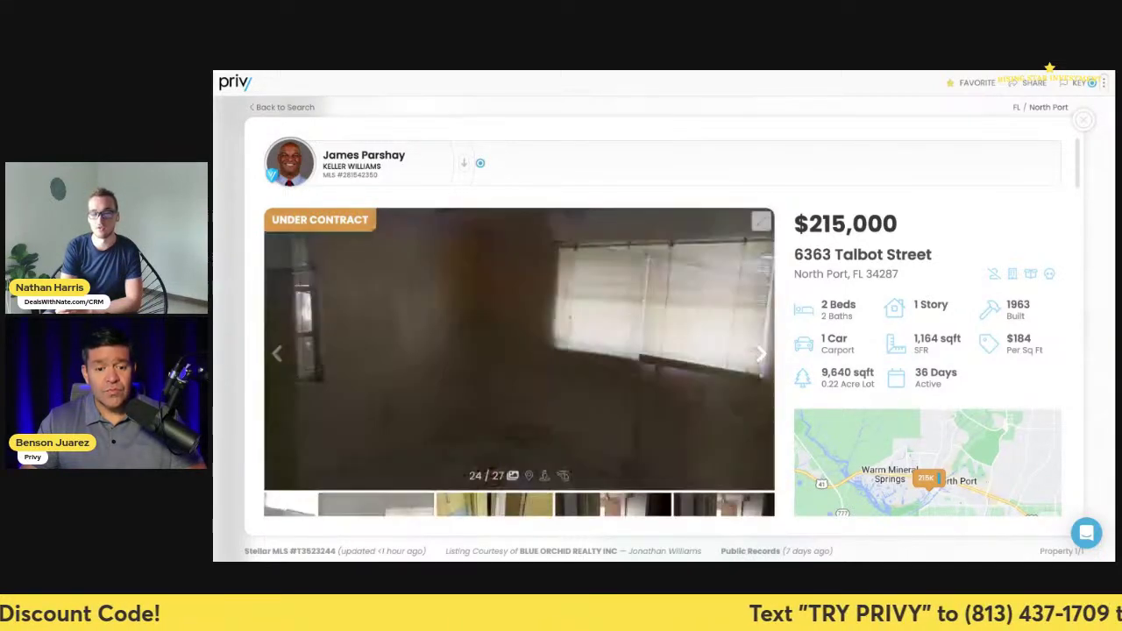
key("Right")
key("Right")
key("Right")
key("Right")
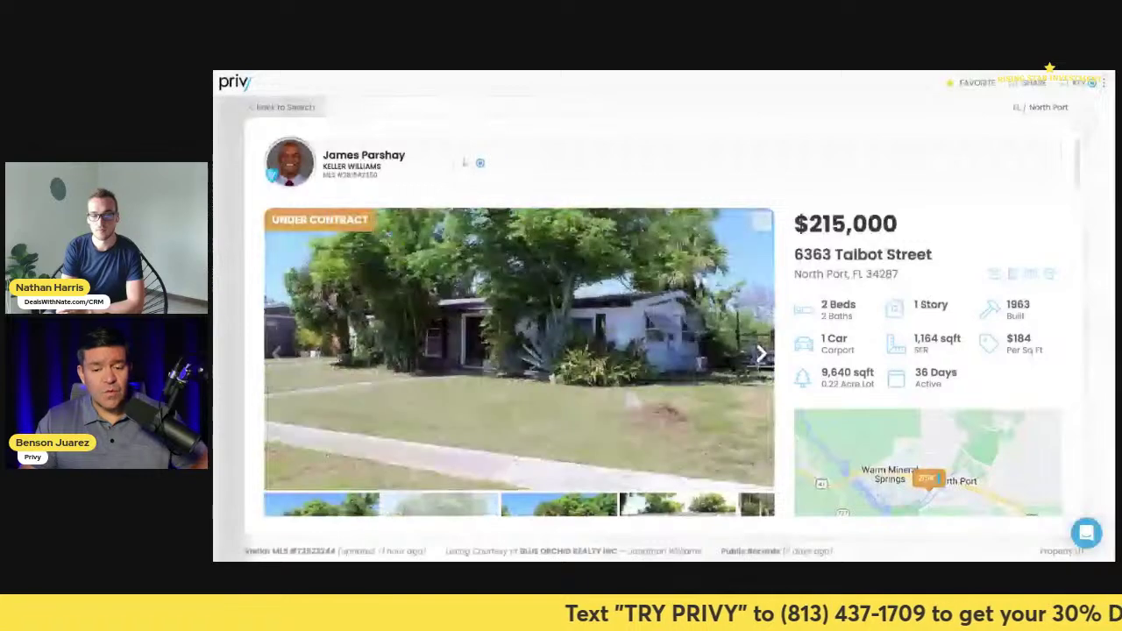
key("Right")
key("Right")
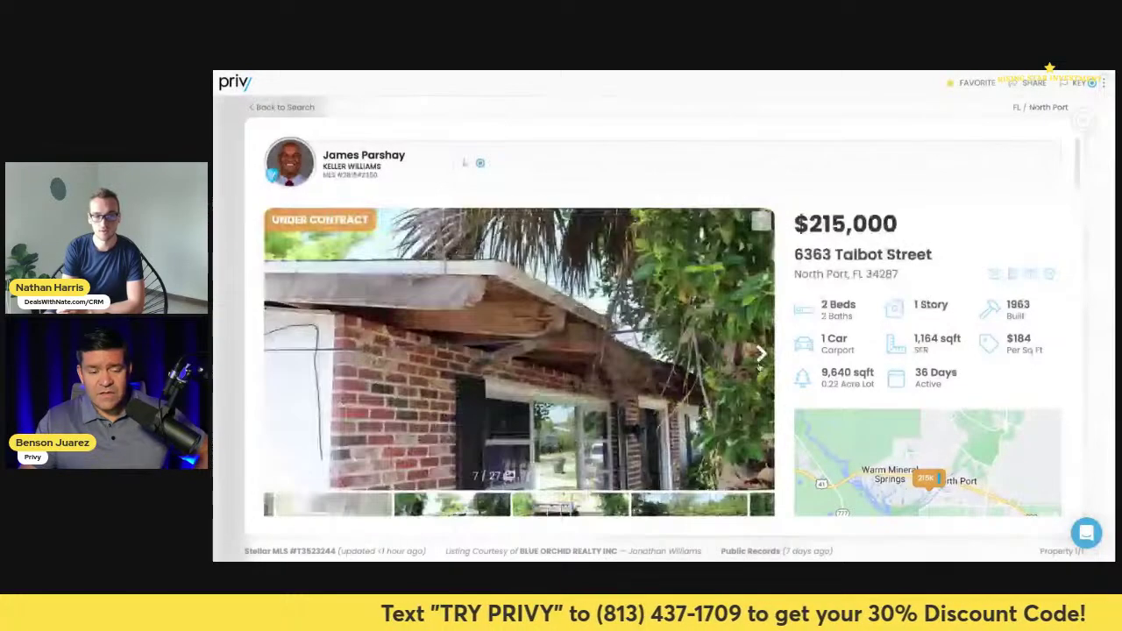
- Page past the canal photo through the interior shots to the kitchen
left_click(759, 366)
left_click(759, 367)
left_click(760, 366)
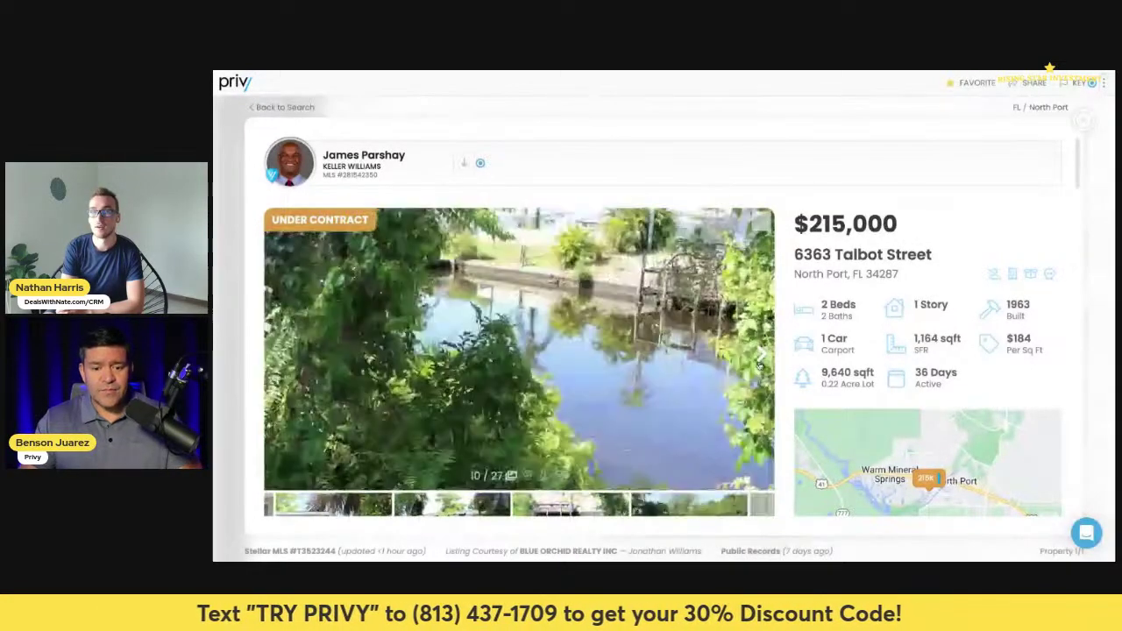
left_click(760, 366)
left_click(760, 366)
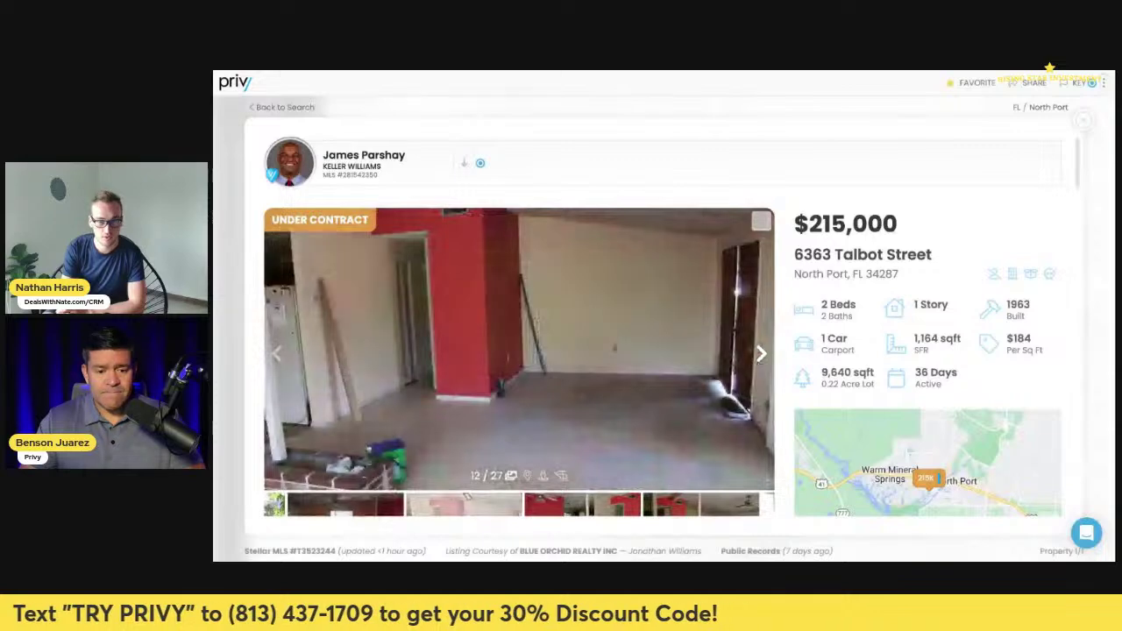
key("Right")
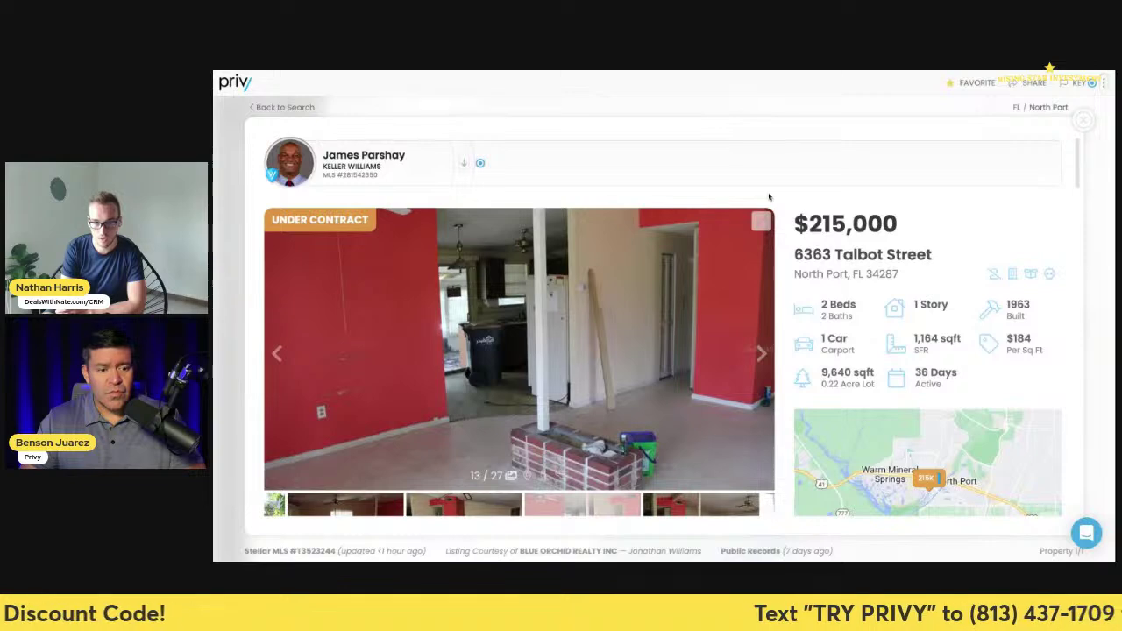
left_click(760, 353)
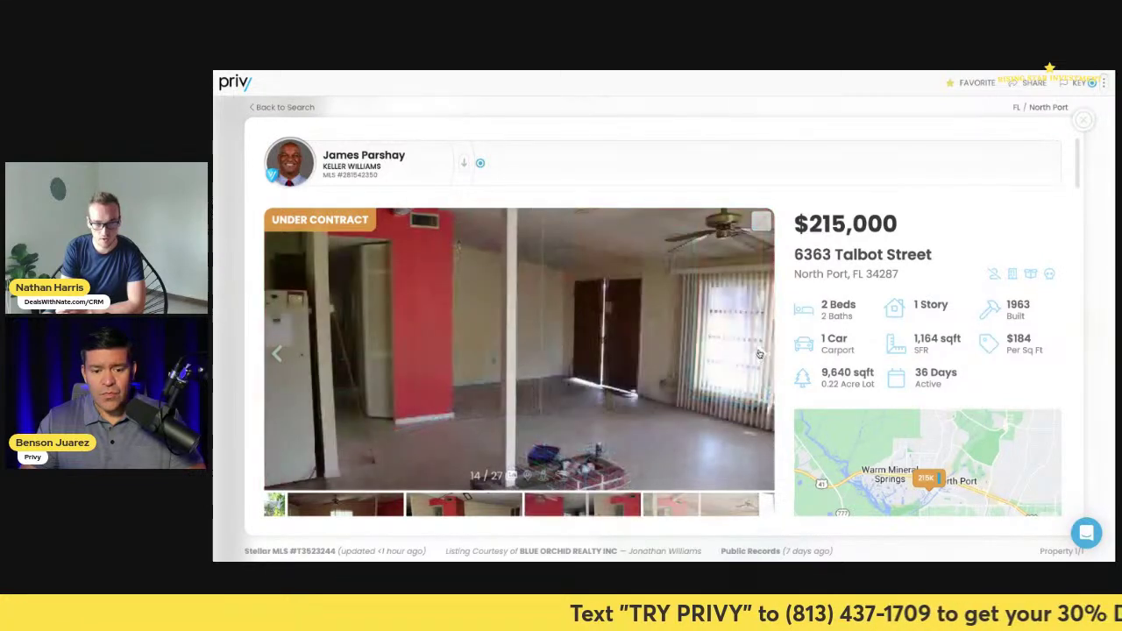
left_click(760, 352)
left_click(759, 353)
left_click(760, 352)
left_click(760, 352)
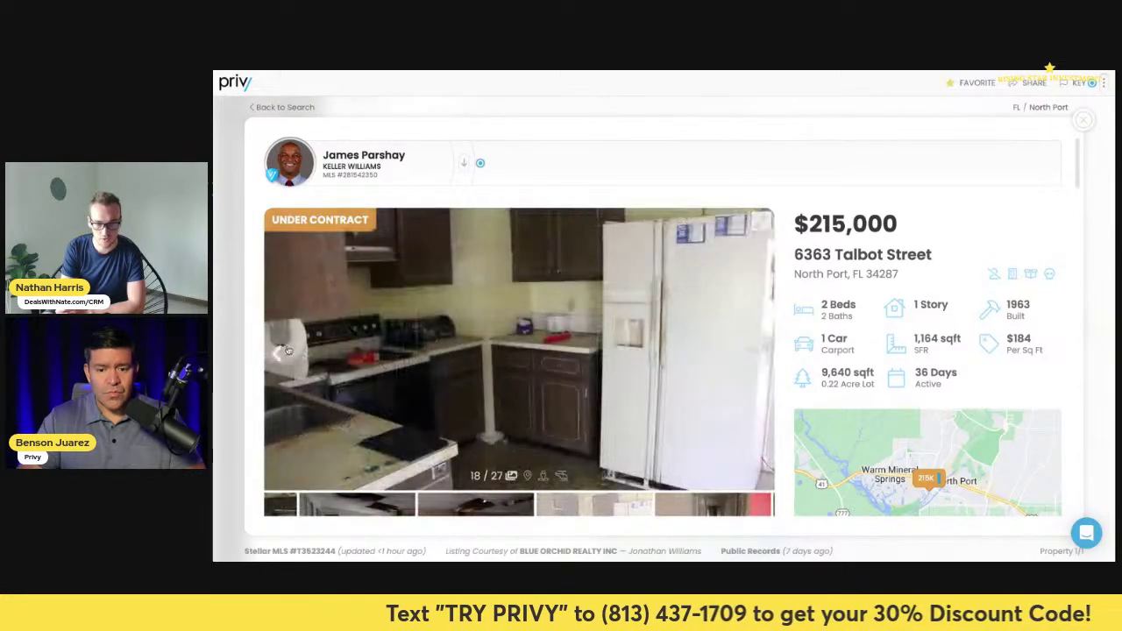
- Compare the damaged room and kitchen photos, then advance to the room with the window
left_click(287, 351)
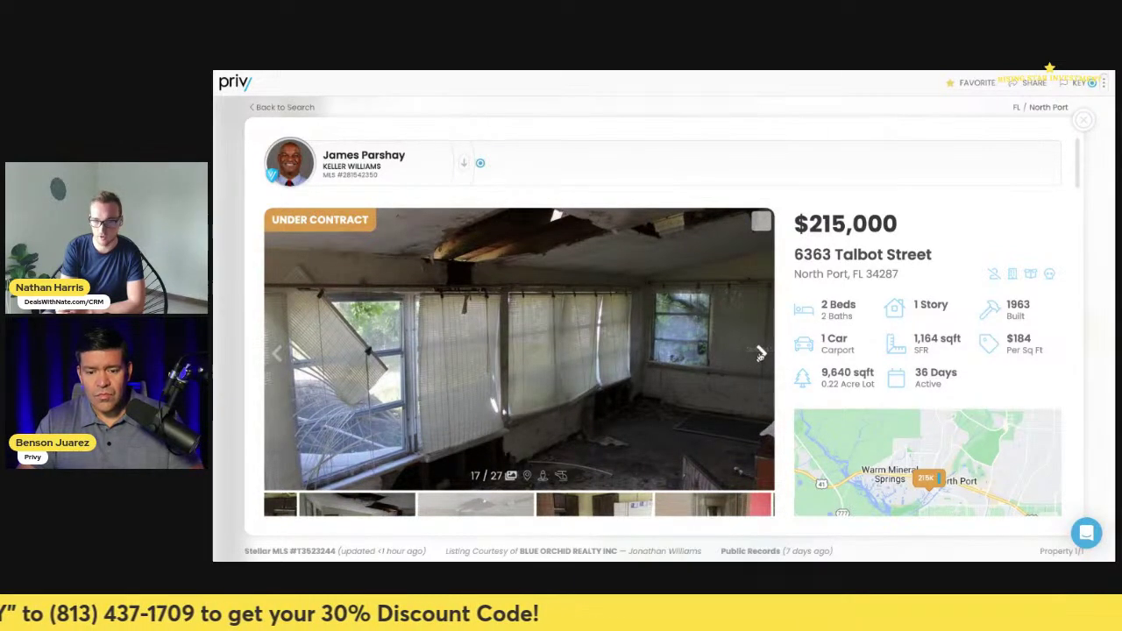
left_click(761, 352)
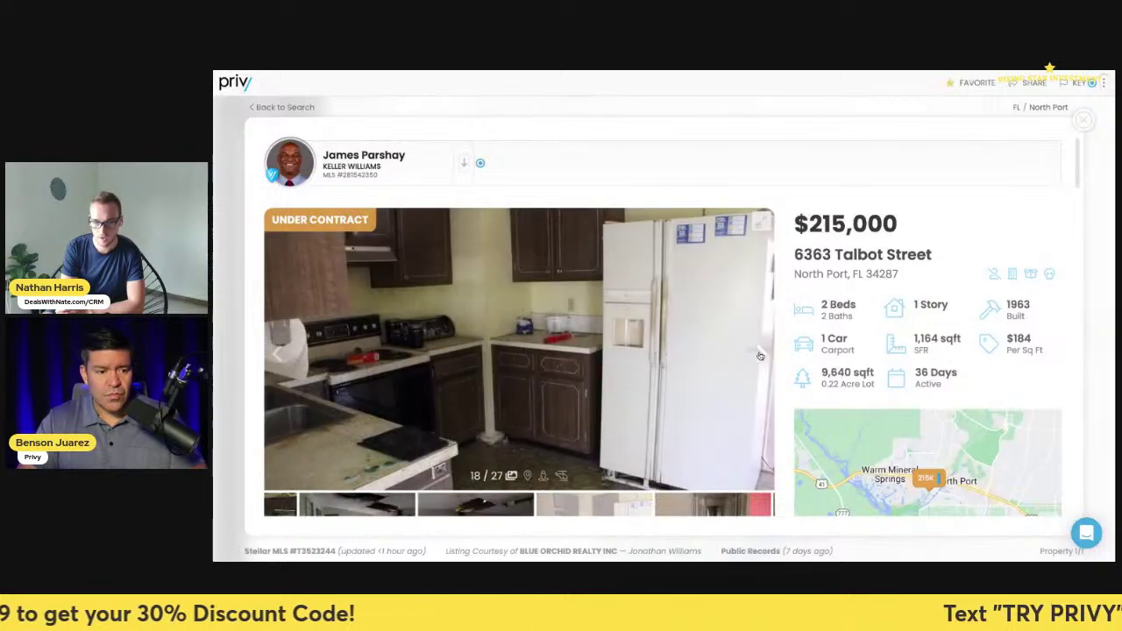
left_click(277, 353)
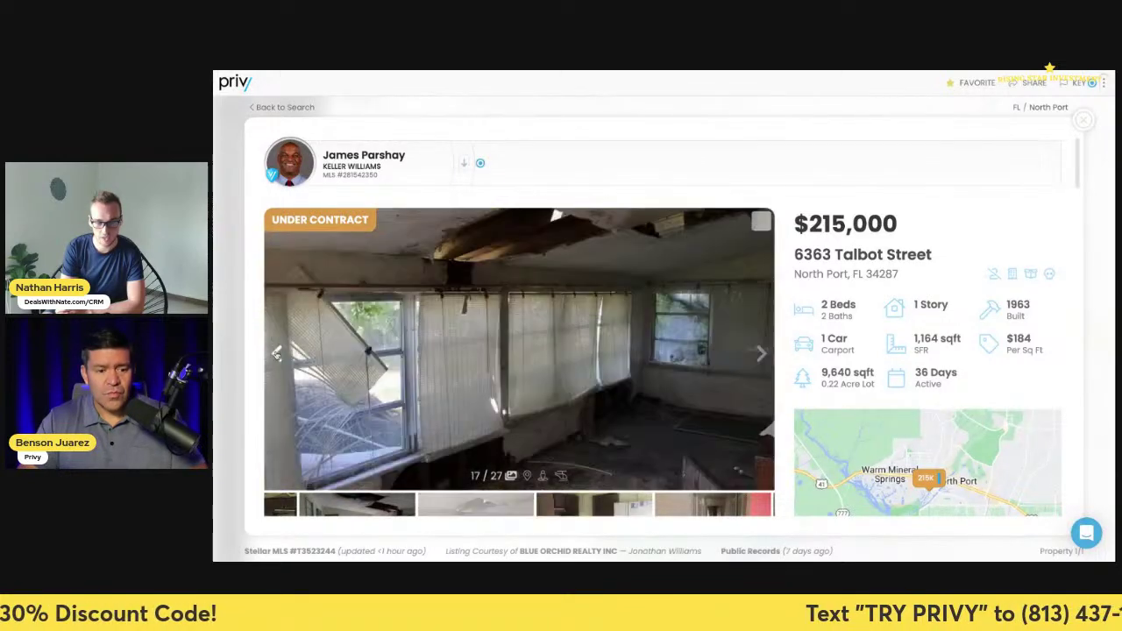
left_click(761, 353)
left_click(761, 352)
left_click(761, 352)
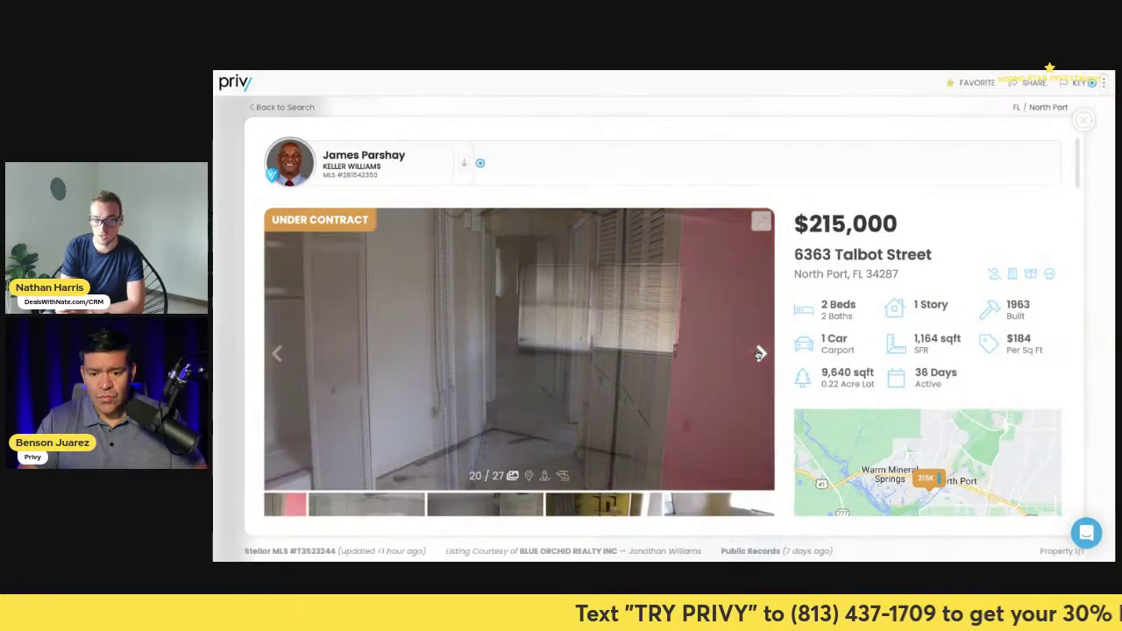
- Continue past the blue bathroom photo back to the exteriors, then switch to the CRM opportunity
left_click(761, 353)
left_click(761, 352)
left_click(760, 352)
left_click(761, 353)
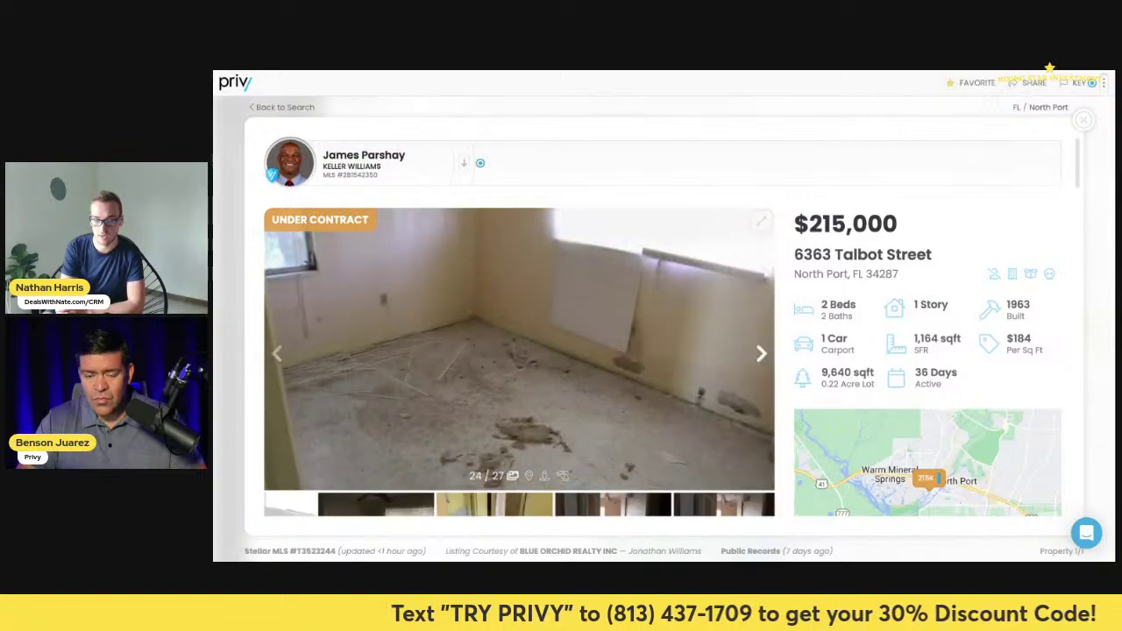
left_click(761, 352)
left_click(761, 352)
left_click(761, 352)
left_click(761, 352)
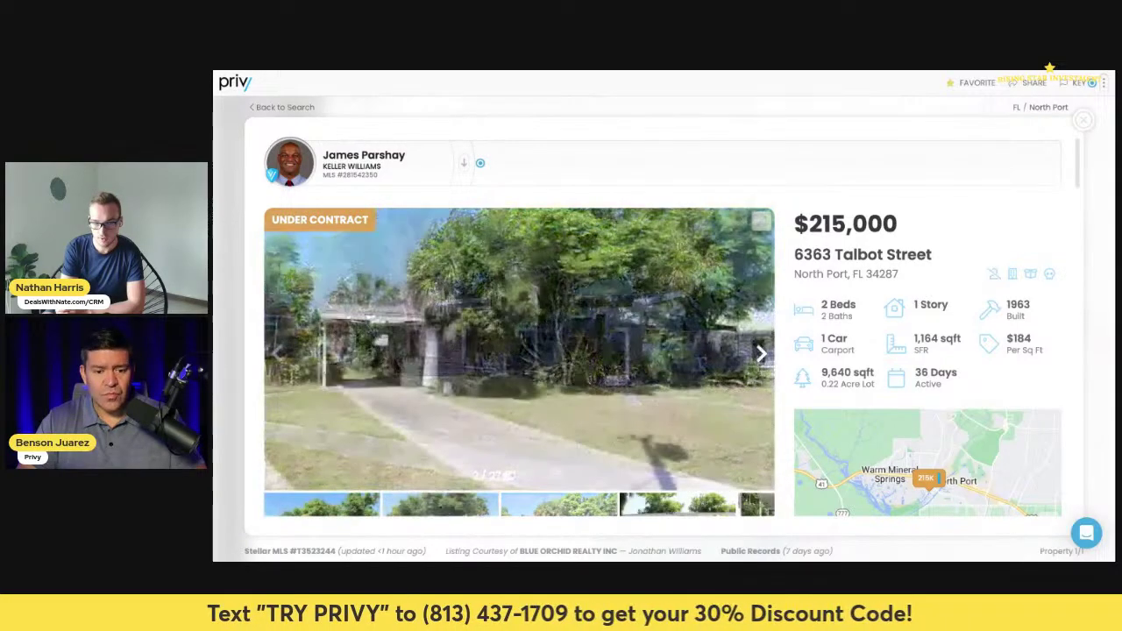
left_click(760, 352)
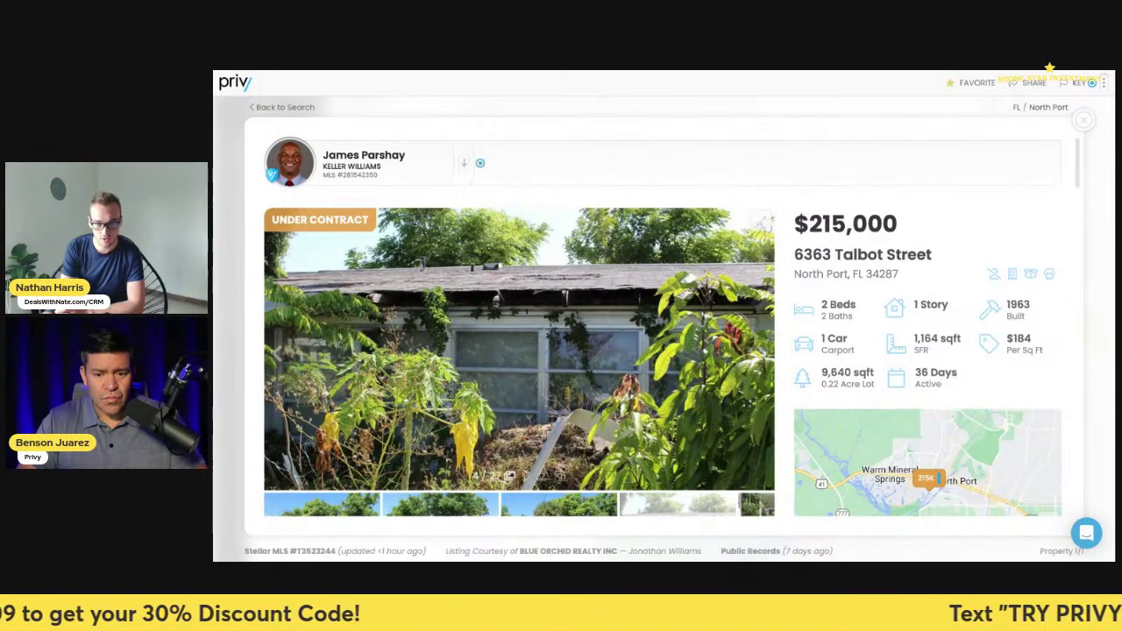
key("alt+Tab")
scroll(728, 331, "down", 5)
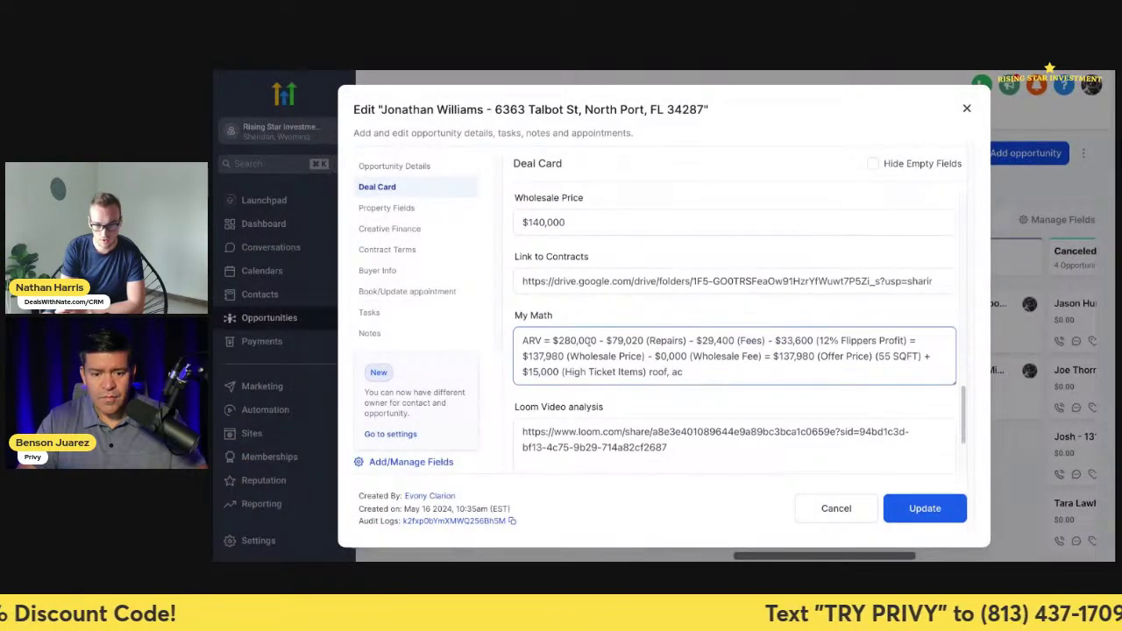
- Highlight the My Math figures: $280,000 ARV, $79,020 repairs, $33,600 profit, $137,980 wholesale price
scroll(589, 342, "down", 1)
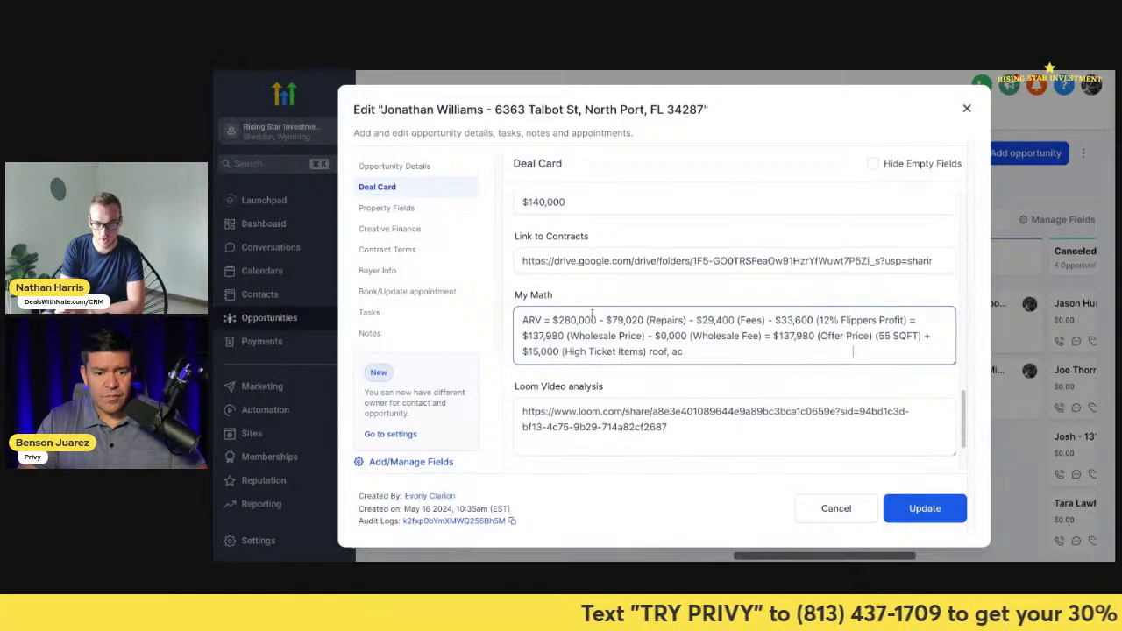
left_click_drag(596, 319, 552, 320)
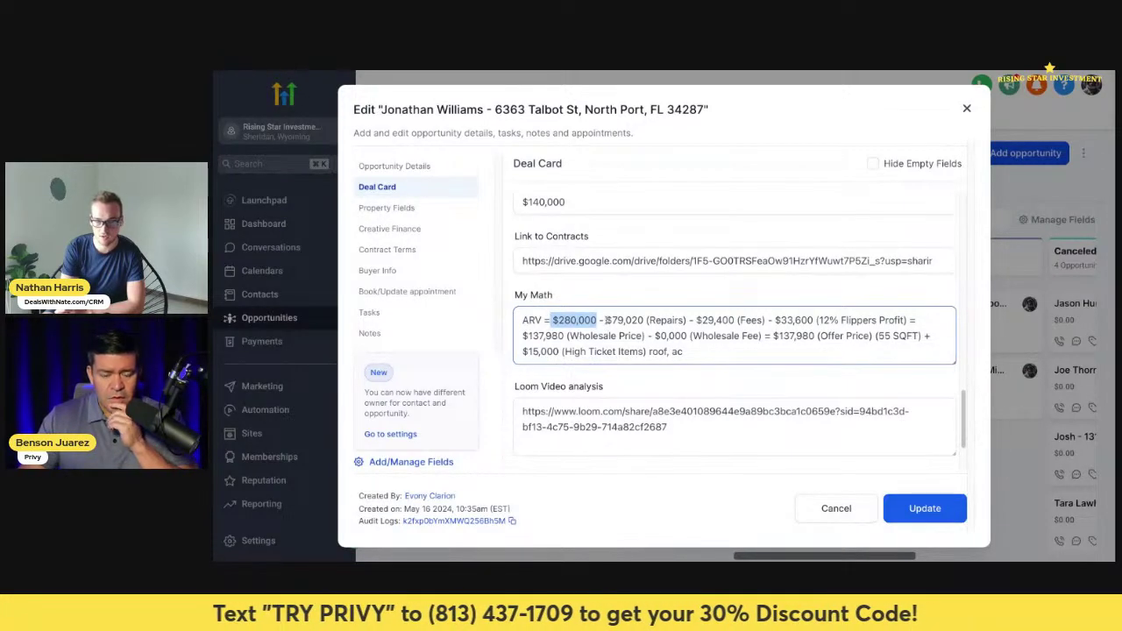
left_click_drag(604, 320, 737, 320)
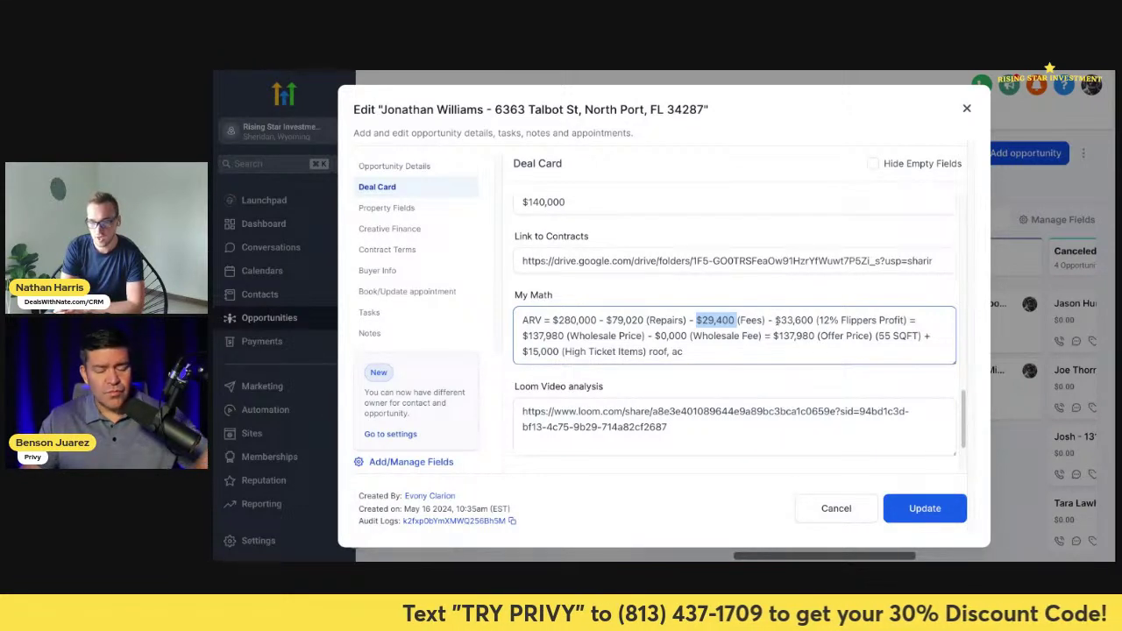
left_click_drag(775, 320, 814, 320)
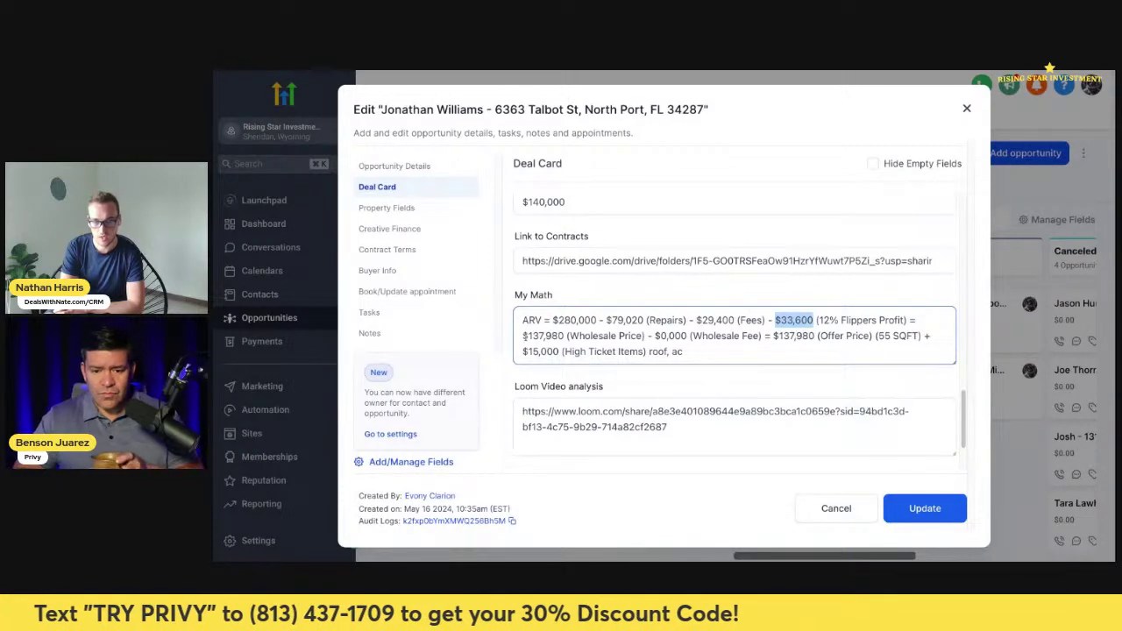
left_click_drag(528, 336, 563, 336)
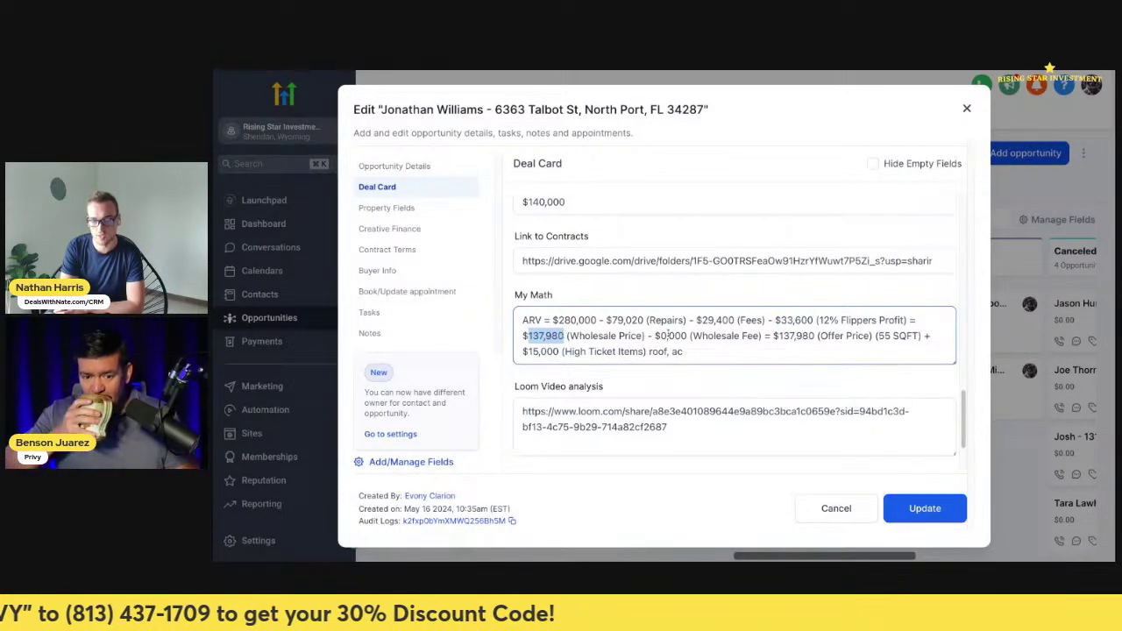
scroll(731, 350, "up", 1)
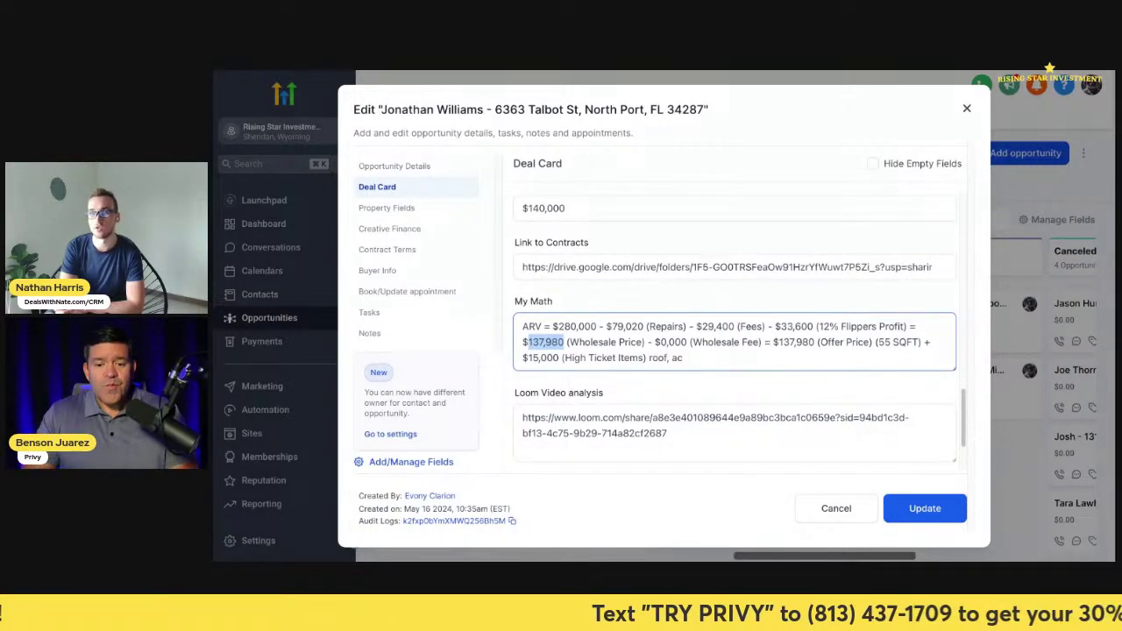
scroll(736, 327, "down", 3)
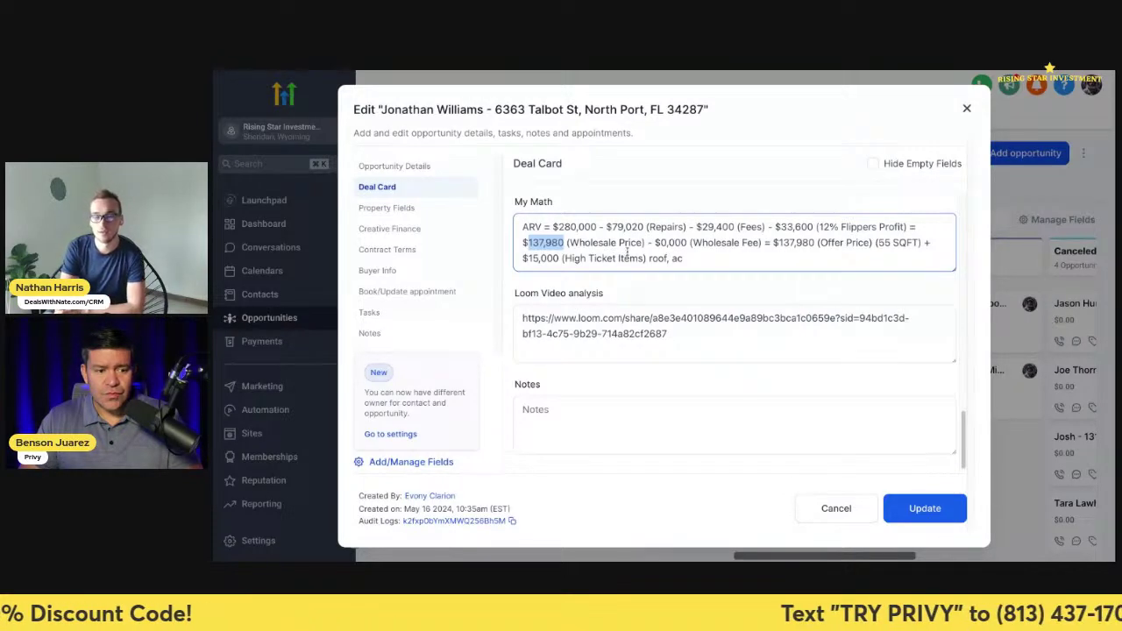
left_click(737, 71)
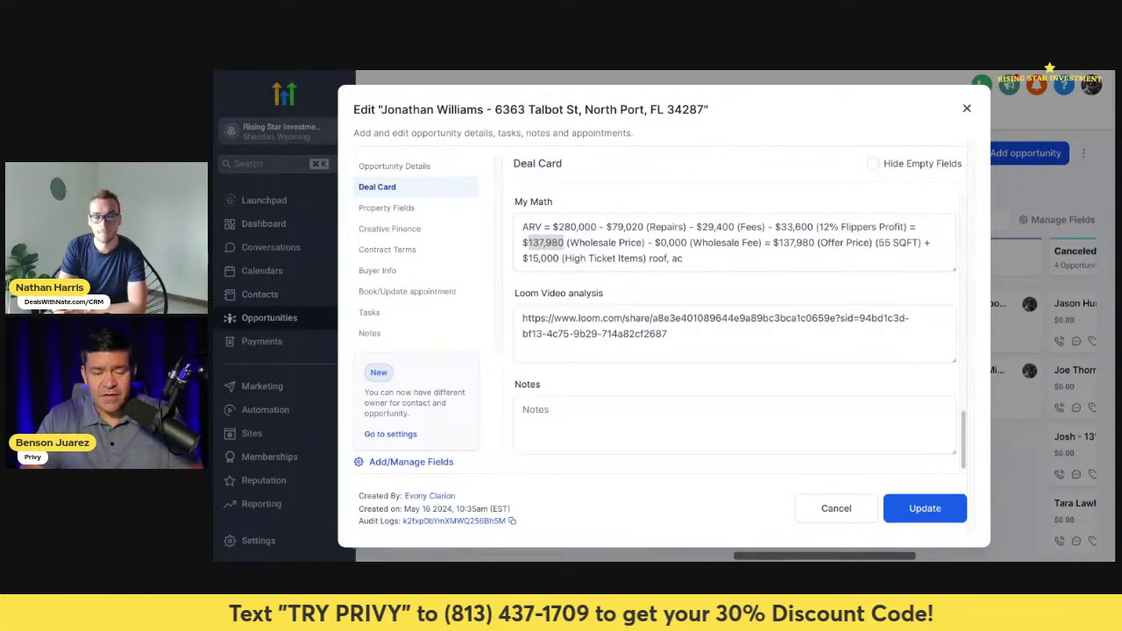
left_click(578, 72)
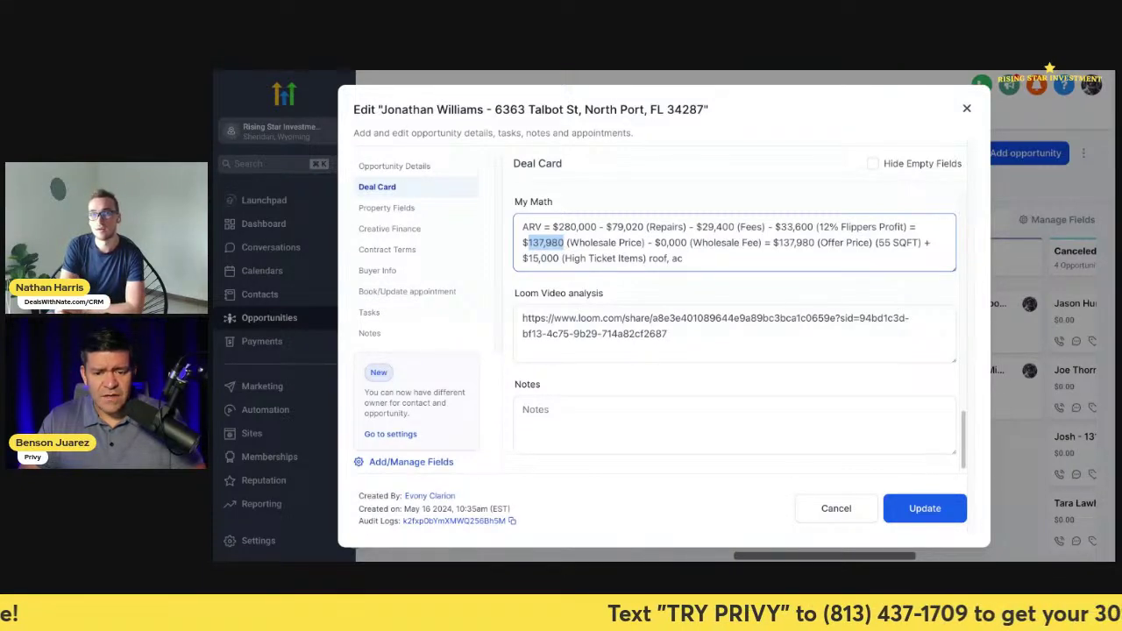
scroll(673, 176, "up", 2)
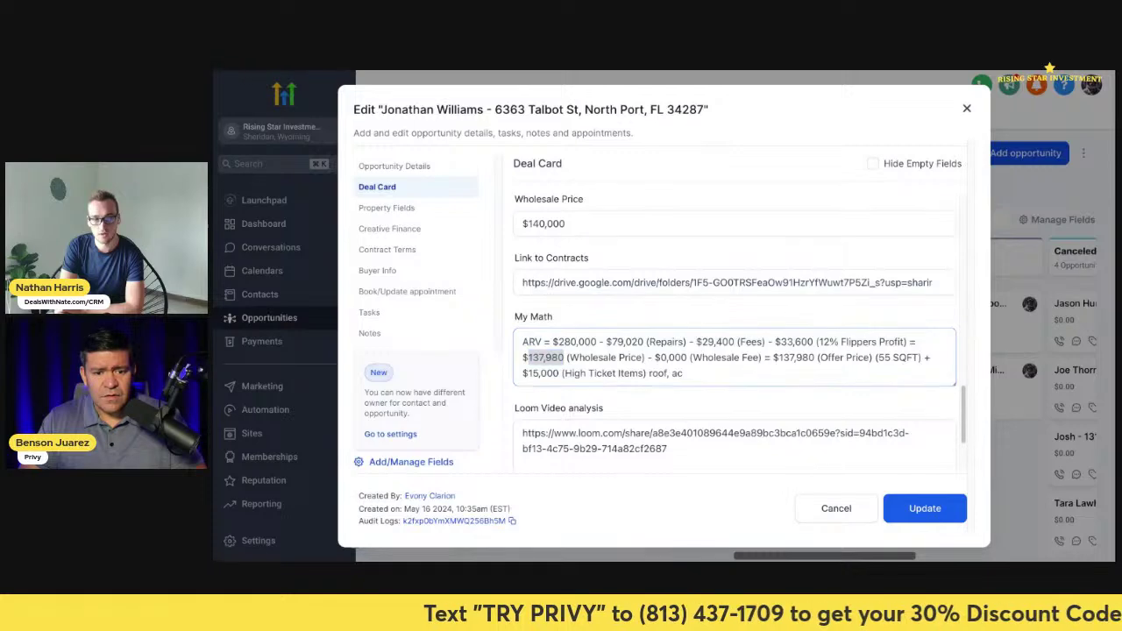
key("ctrl+Tab")
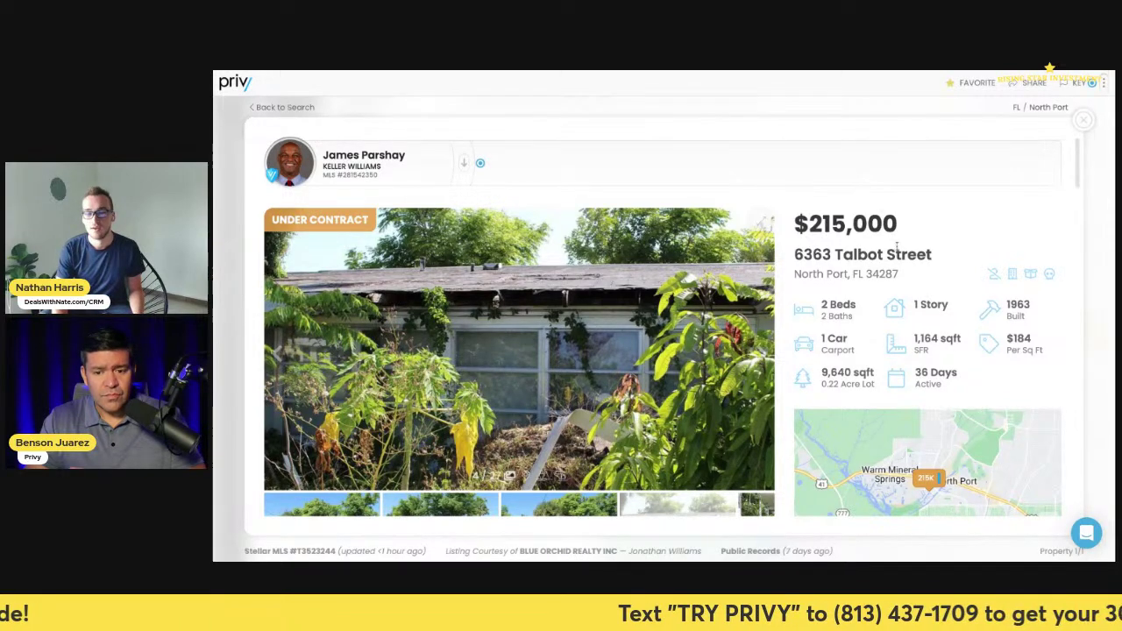
- Select the listing's full street address and scroll down to the map
left_click_drag(898, 274, 794, 254)
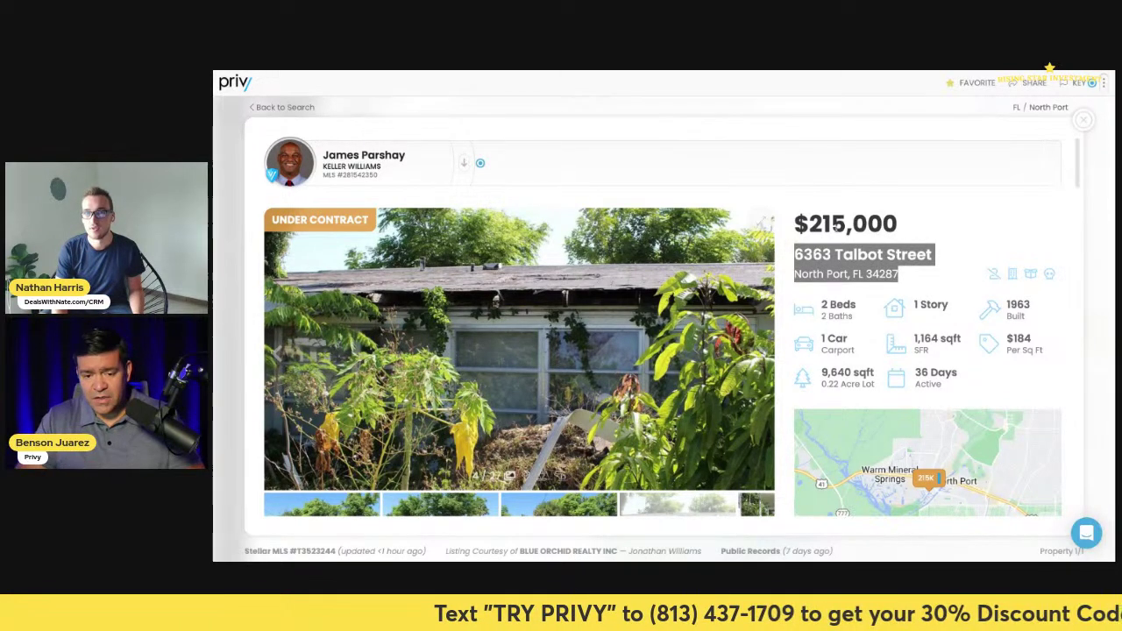
scroll(887, 248, "down", 1)
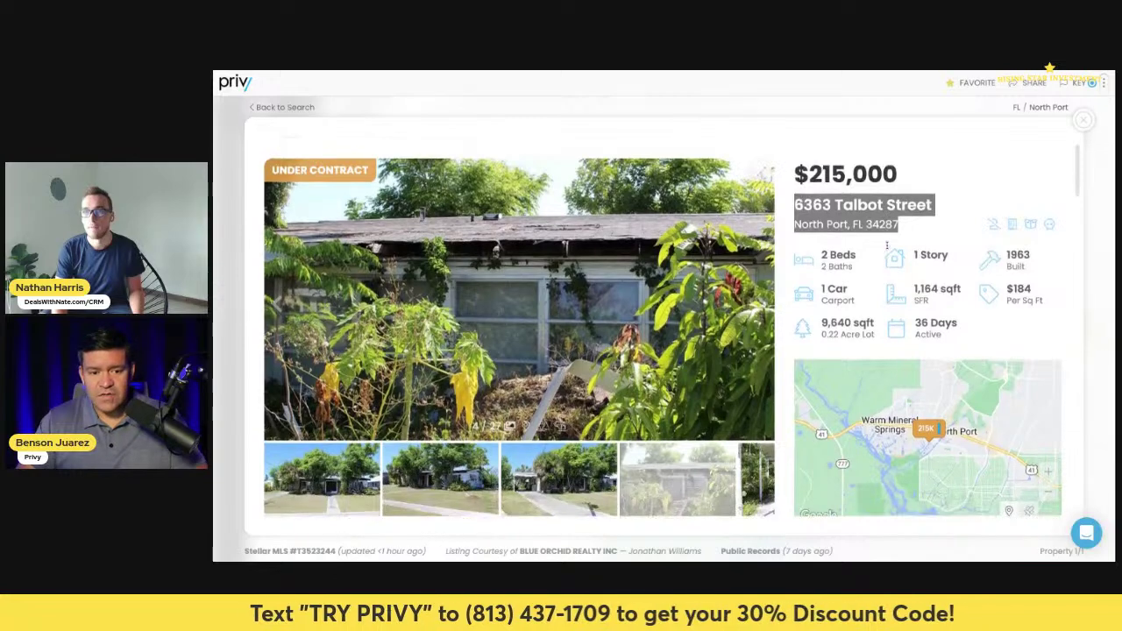
scroll(887, 248, "up", 1)
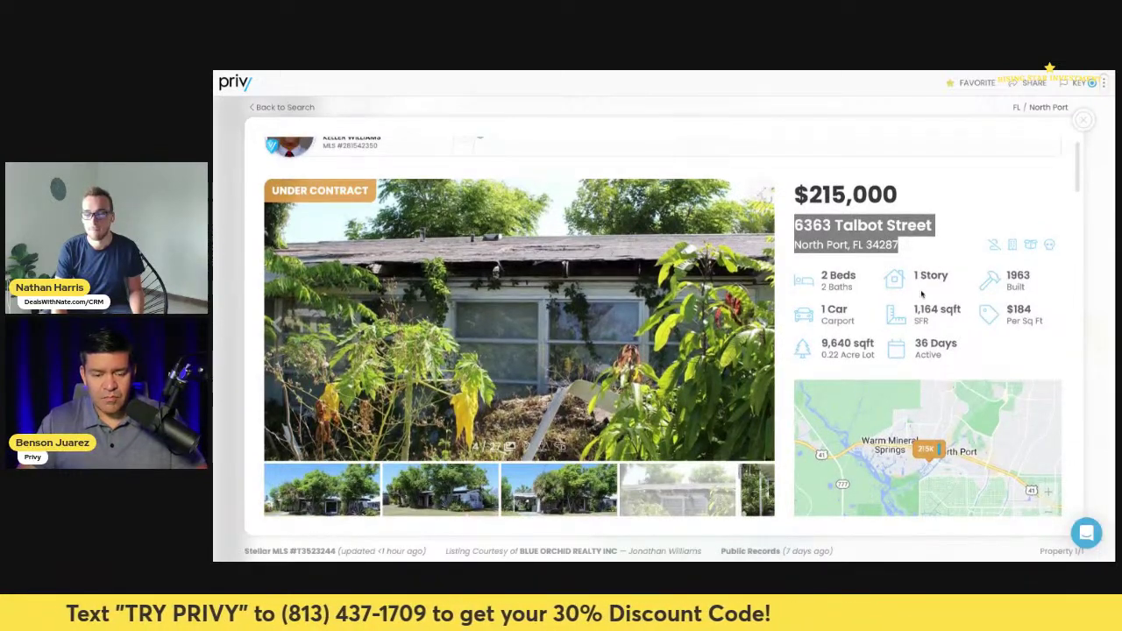
scroll(921, 294, "down", 1)
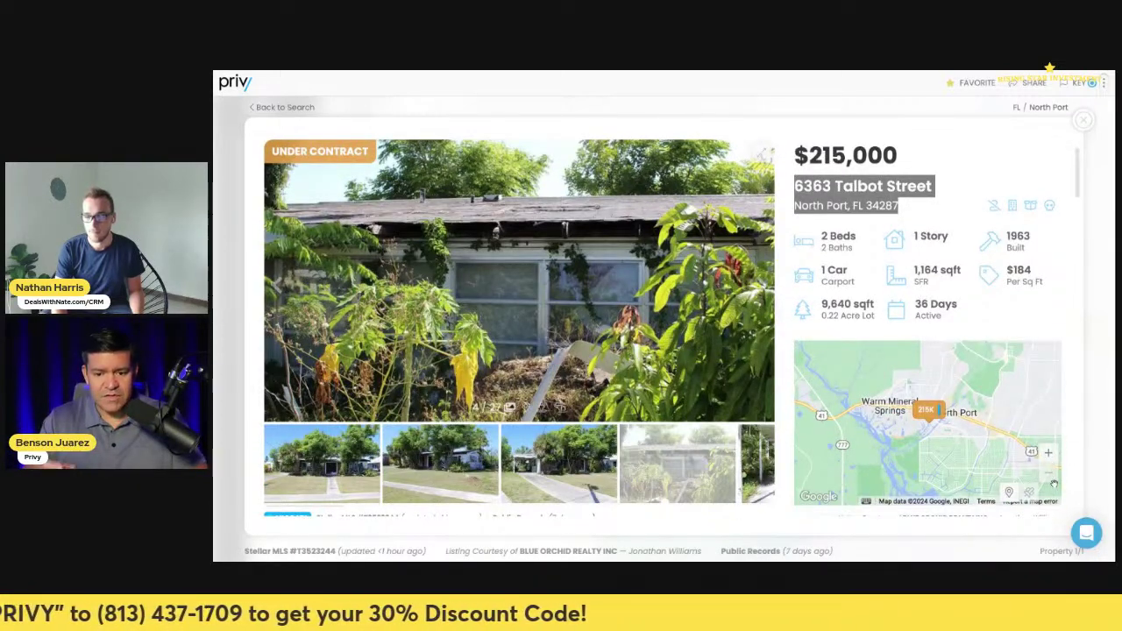
- Zoom the map out two levels and pan east to show the Venice–Port Charlotte region
left_click(1051, 476)
left_click(1051, 477)
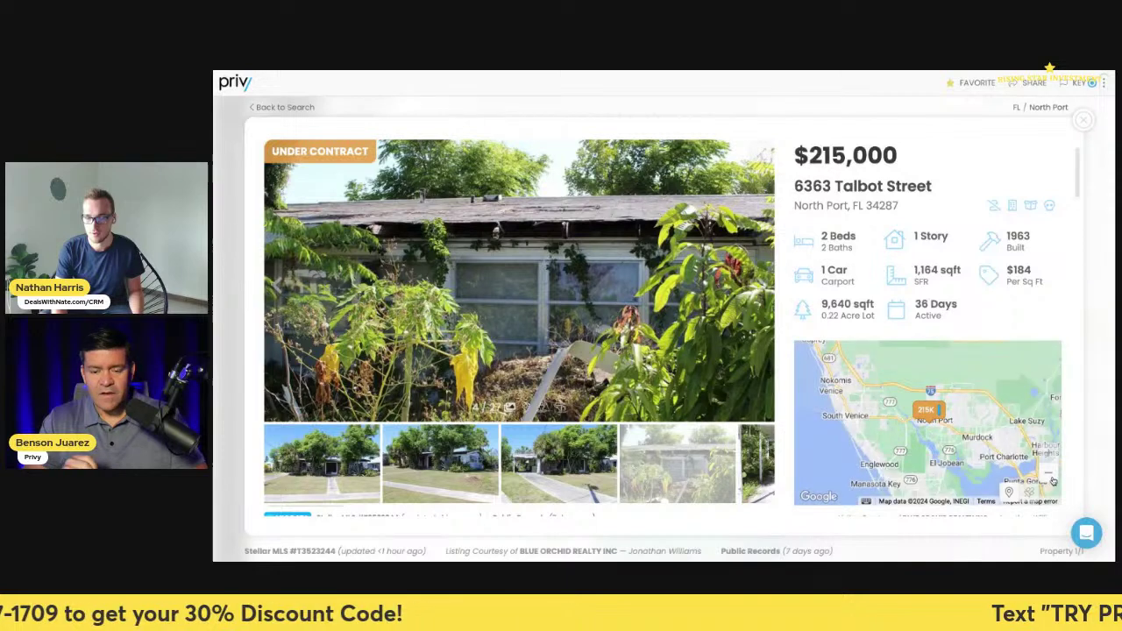
left_click_drag(977, 456, 945, 439)
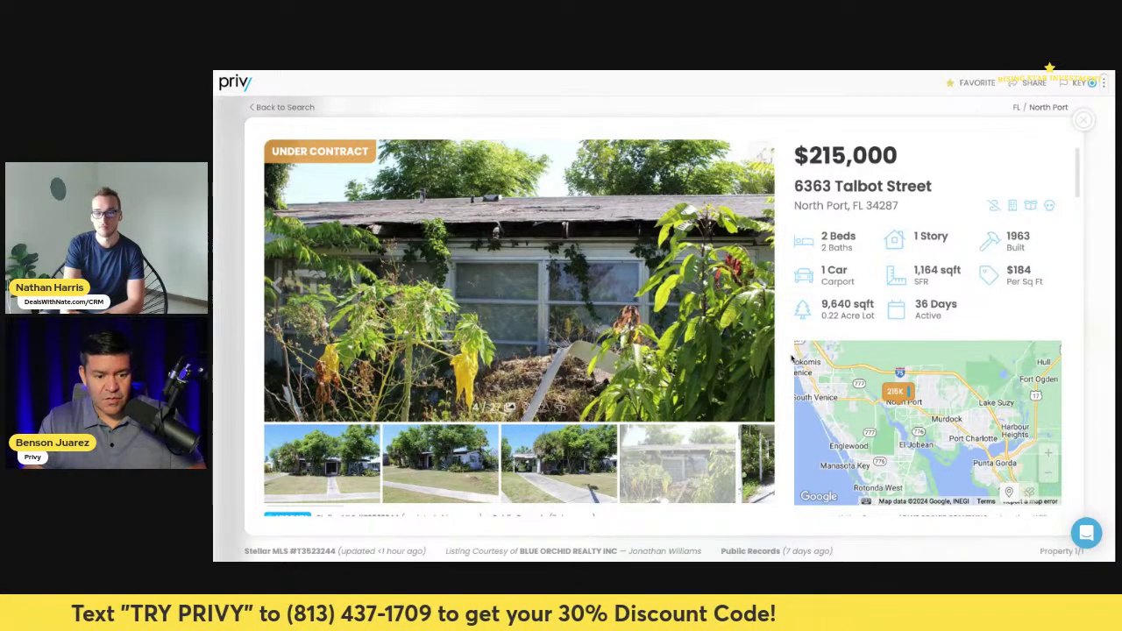
scroll(791, 359, "down", 3)
scroll(737, 391, "down", 3)
scroll(737, 392, "up", 10)
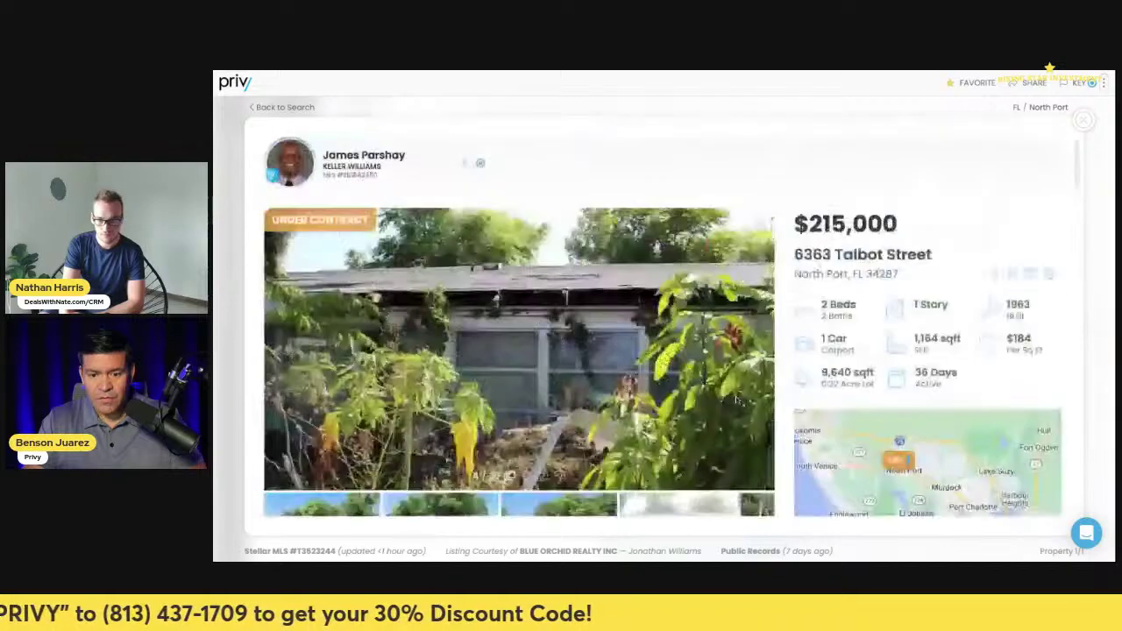
- Open the Property History tab and highlight the 2024 listing date
scroll(483, 321, "down", 15)
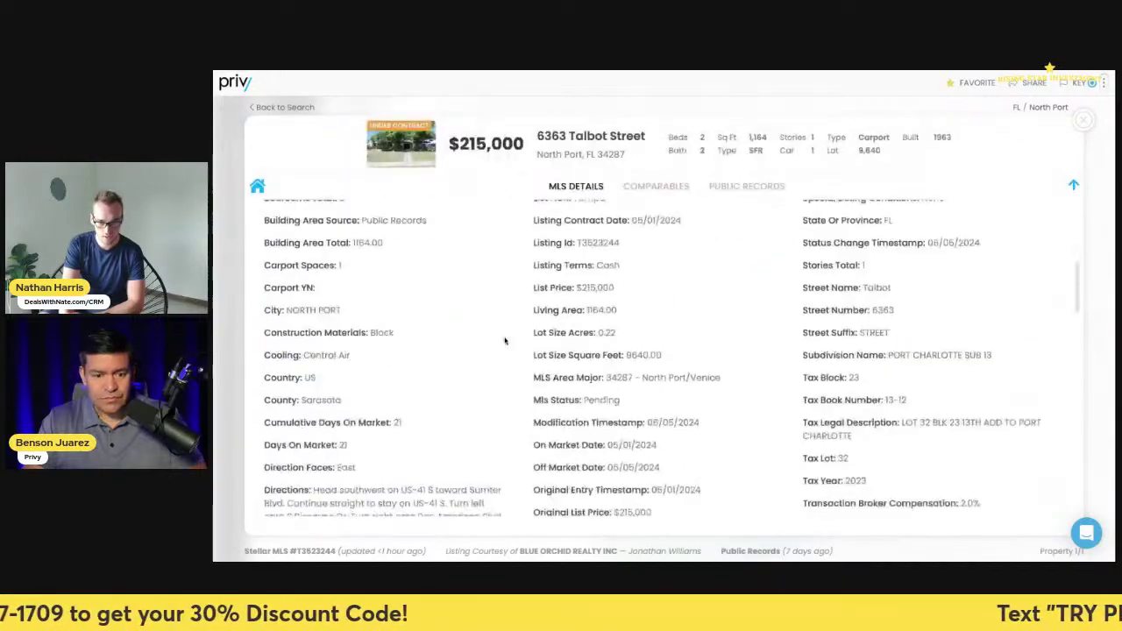
scroll(588, 393, "down", 8)
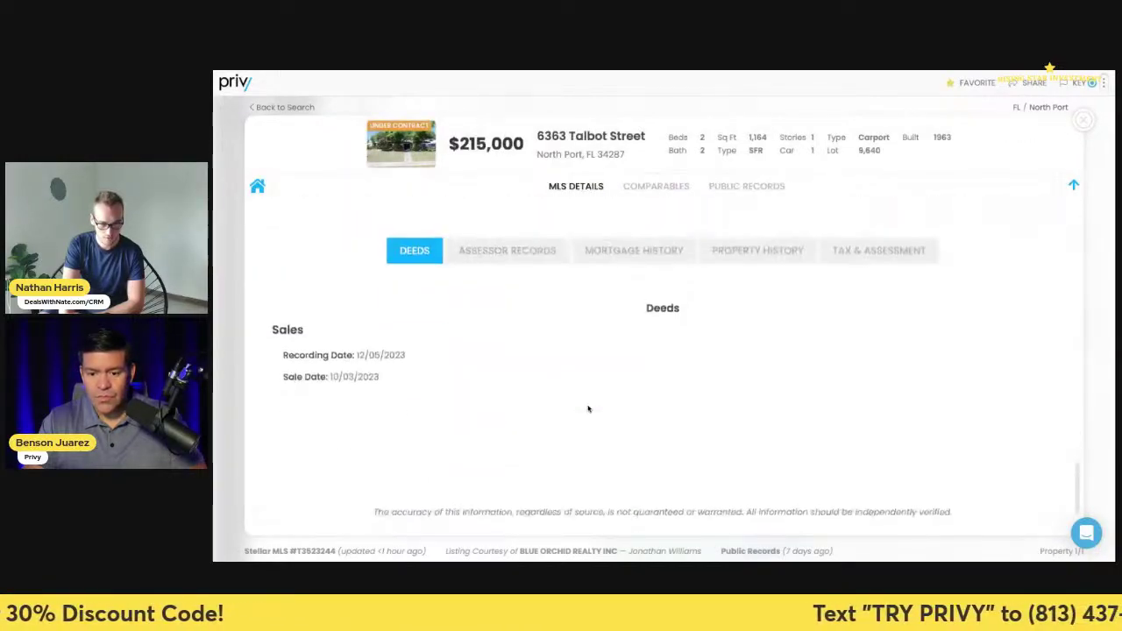
scroll(703, 329, "up", 1)
left_click(720, 308)
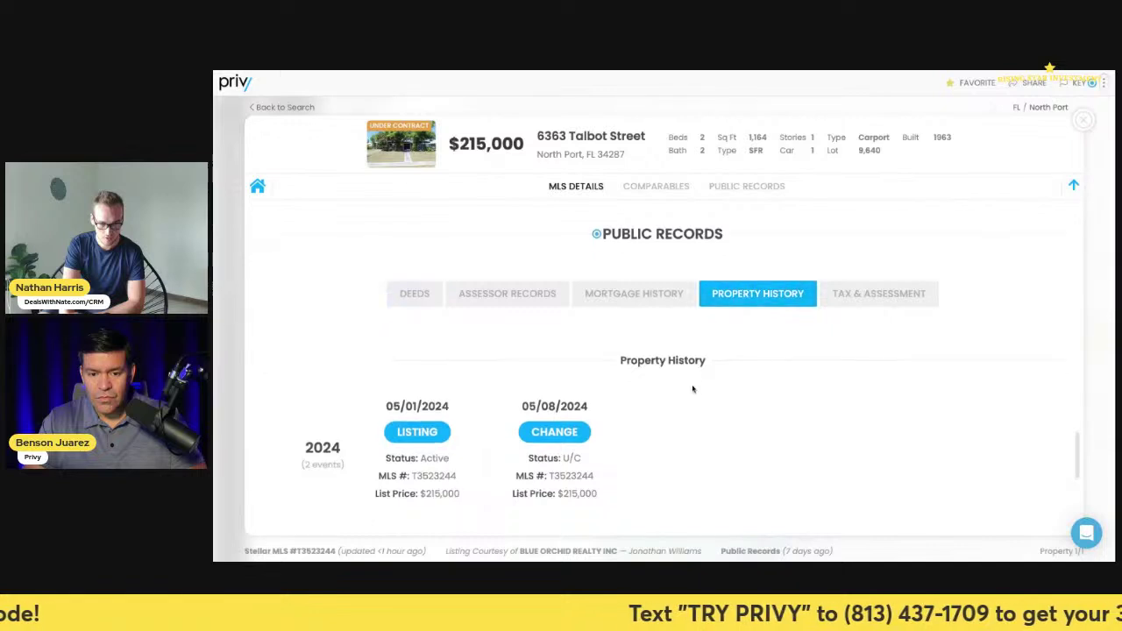
scroll(691, 388, "down", 3)
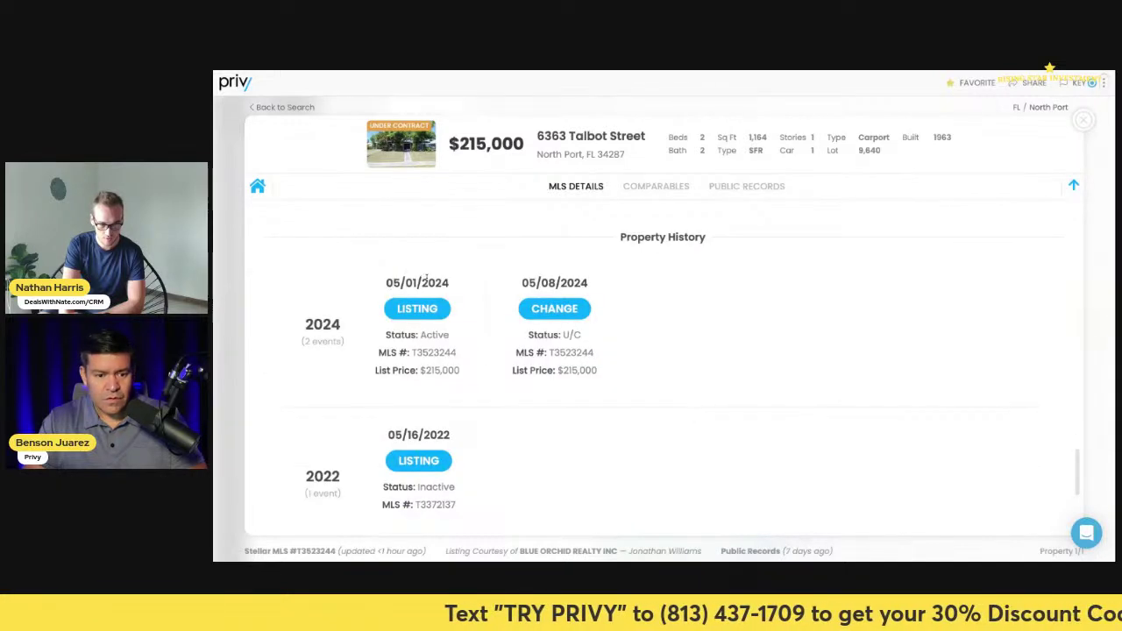
left_click_drag(393, 279, 480, 298)
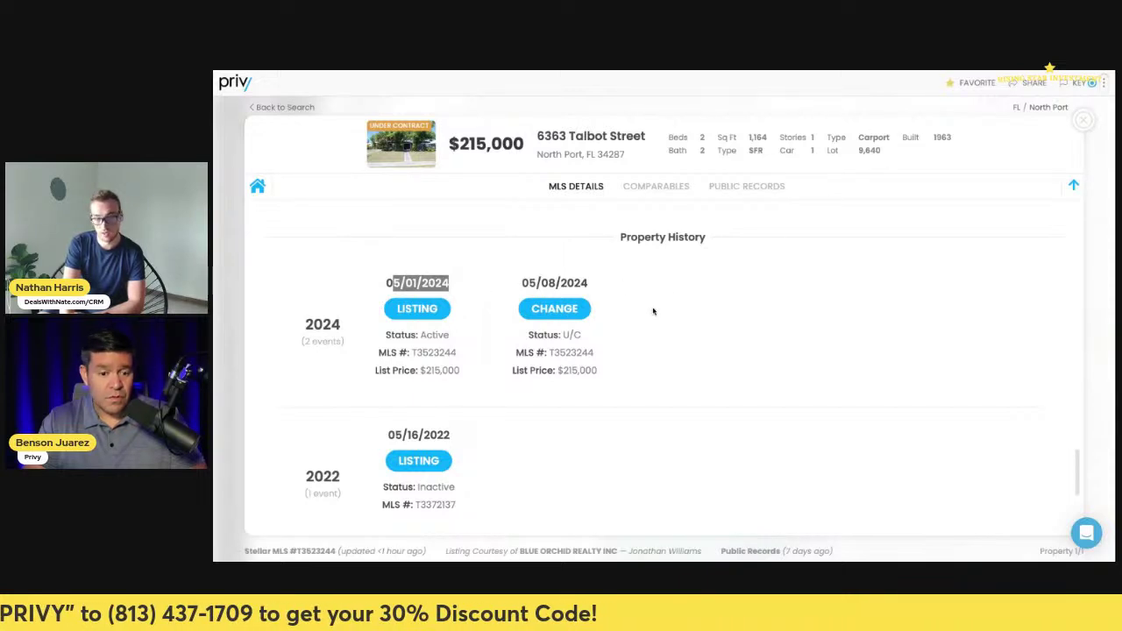
- Highlight the 2022 $240,000 list price, then the 2024 $215,000 price and 05/01/2024 date
scroll(501, 403, "down", 1)
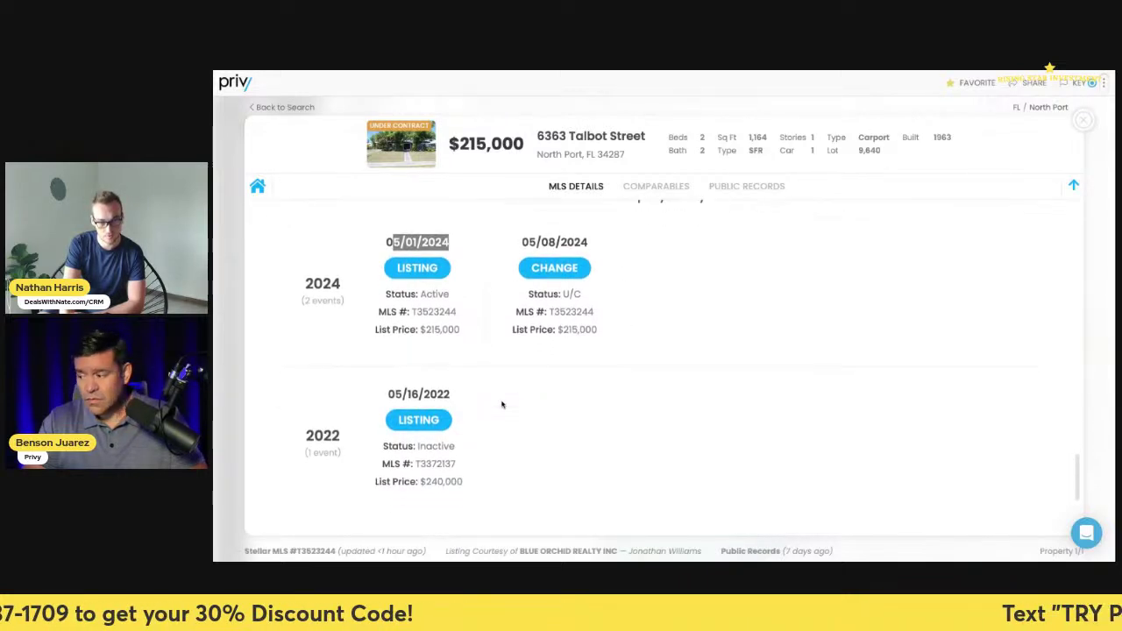
scroll(452, 449, "down", 2)
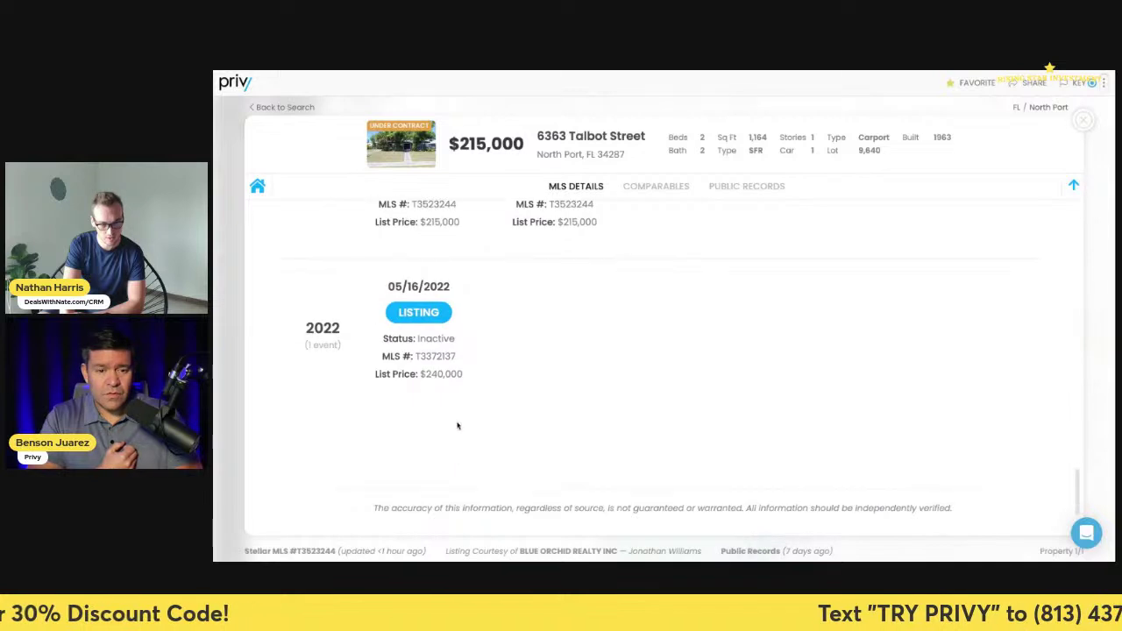
left_click_drag(469, 377, 371, 305)
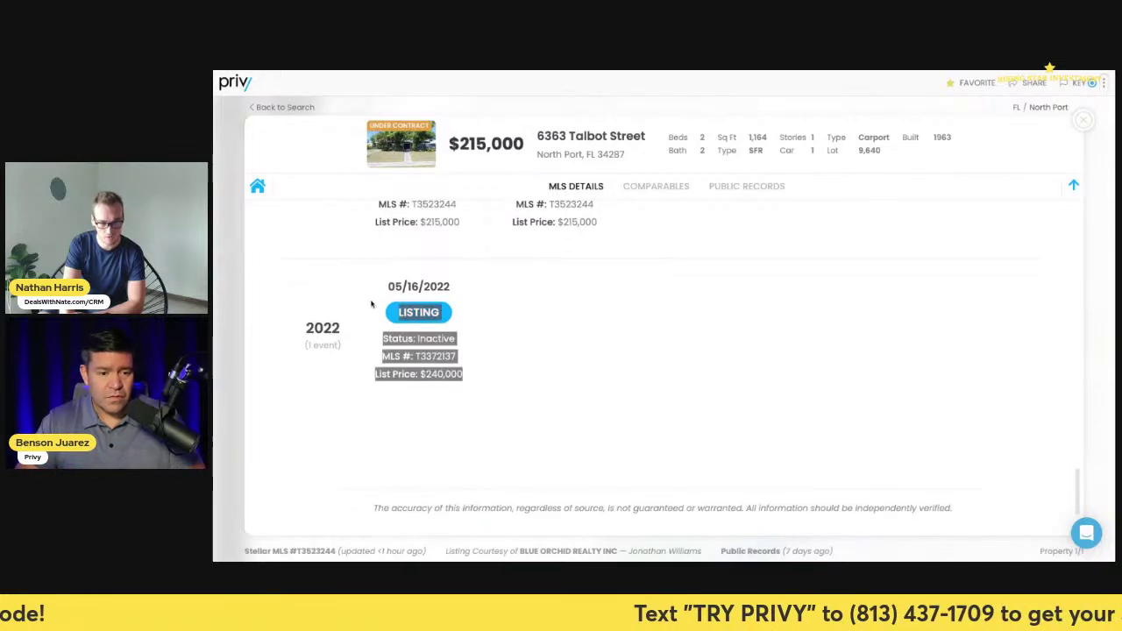
left_click(486, 356)
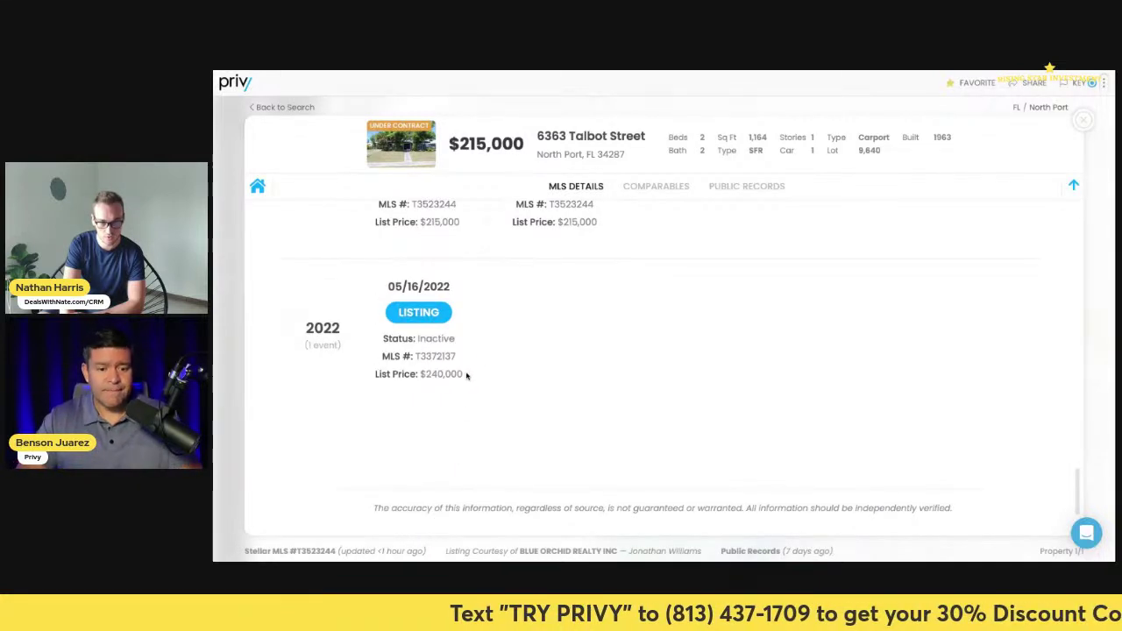
left_click_drag(465, 374, 421, 374)
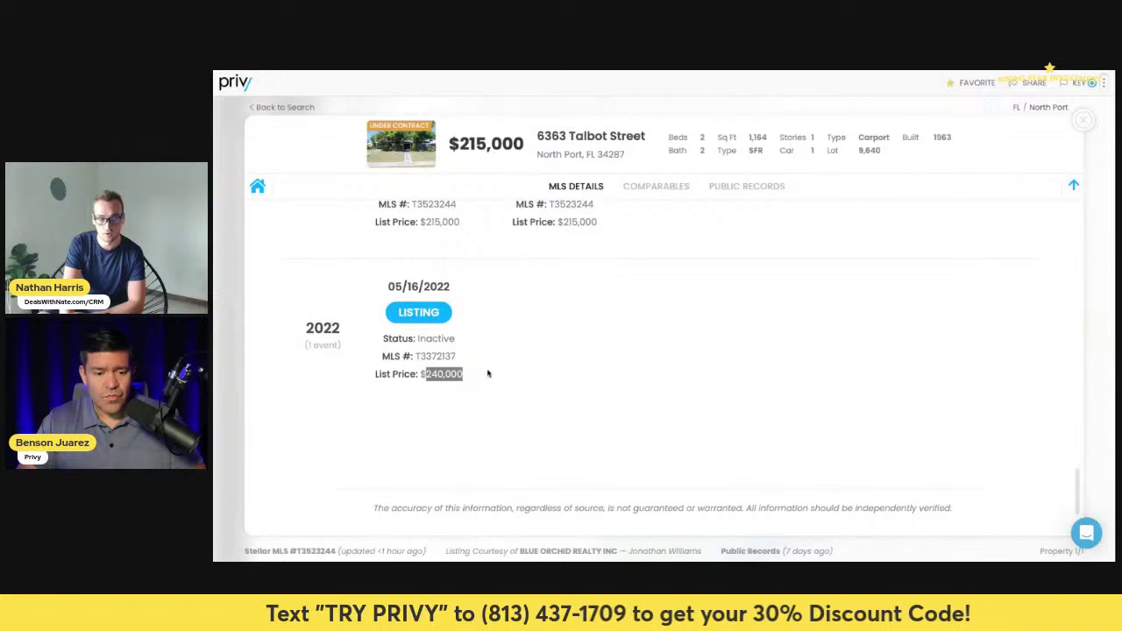
scroll(467, 349, "up", 2)
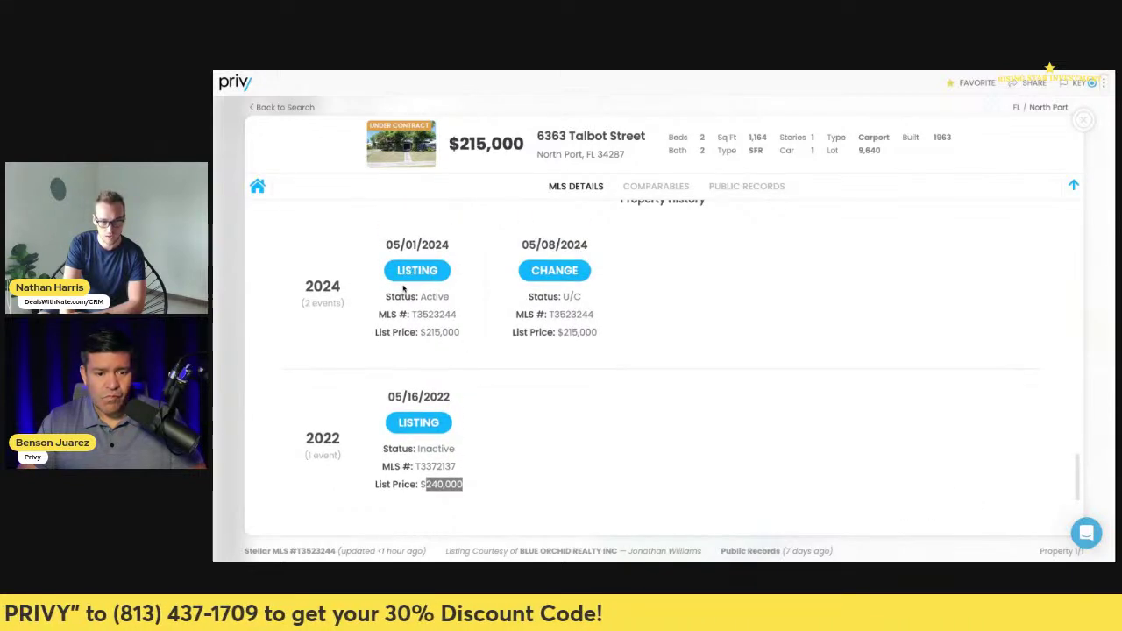
left_click_drag(464, 335, 419, 333)
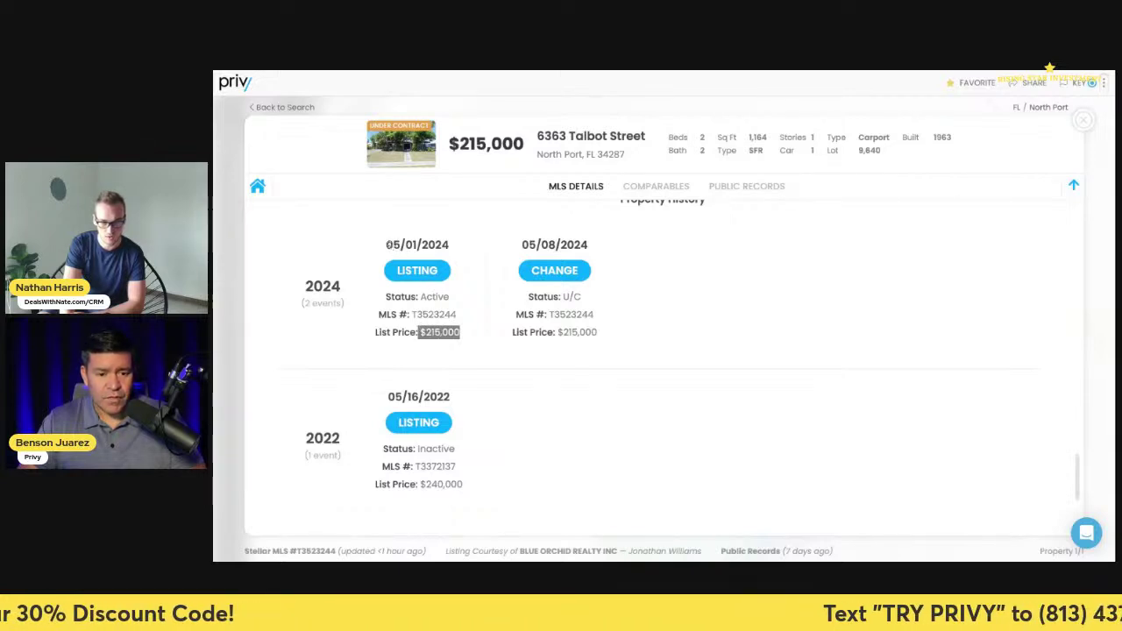
left_click_drag(386, 247, 451, 250)
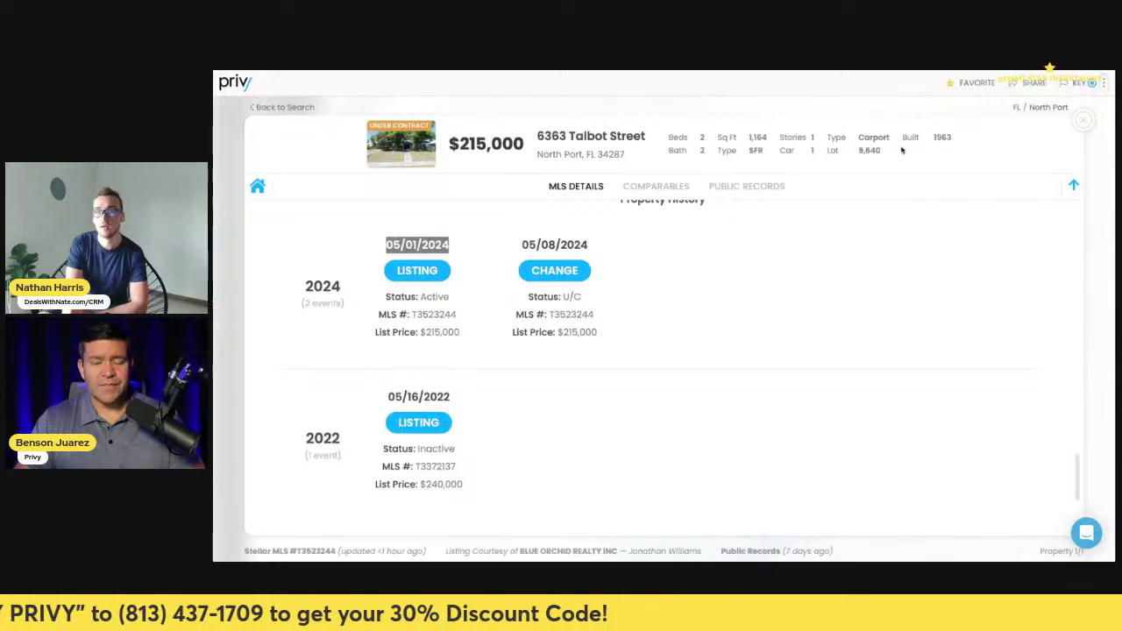
- Scroll to the top of the listing, then down through Property Remarks and the MLS fields
scroll(766, 263, "up", 2)
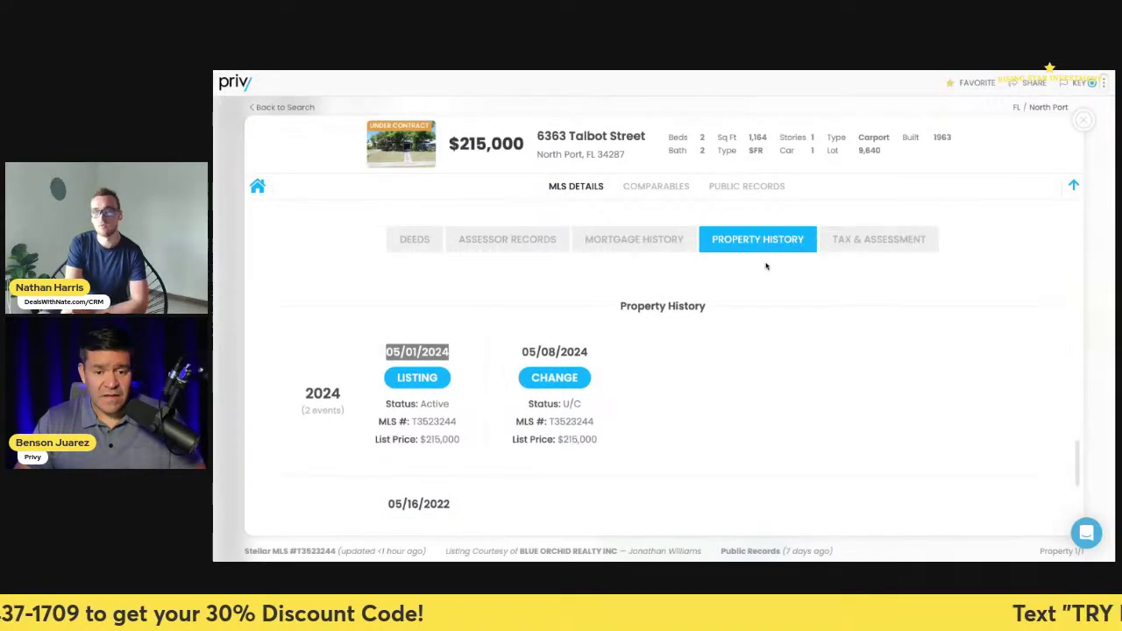
scroll(766, 263, "up", 1)
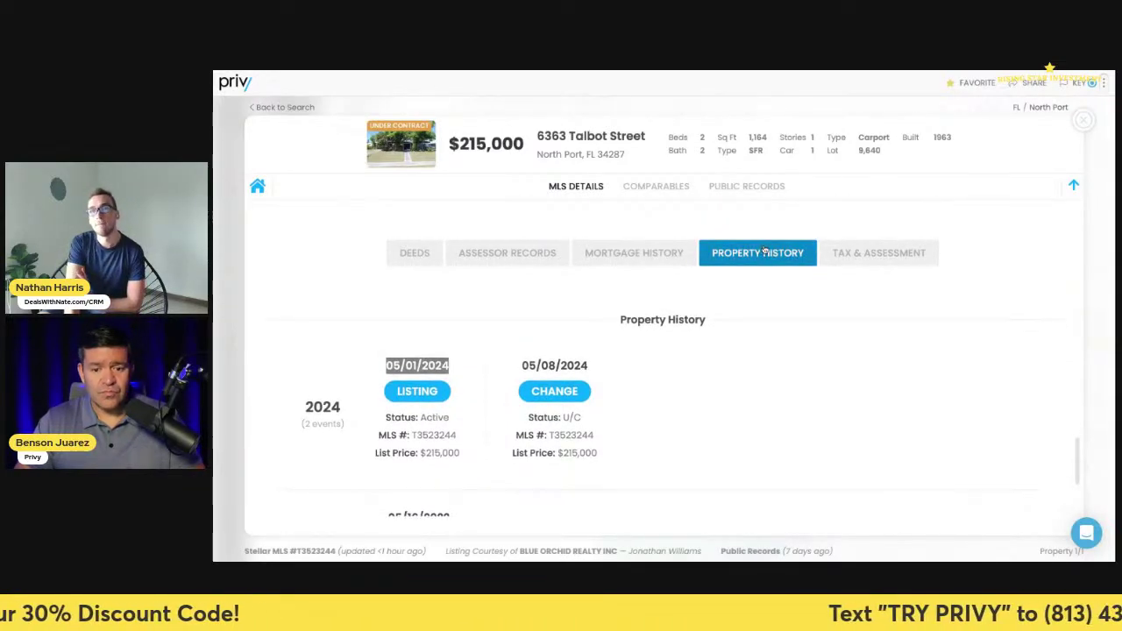
scroll(764, 252, "up", 15)
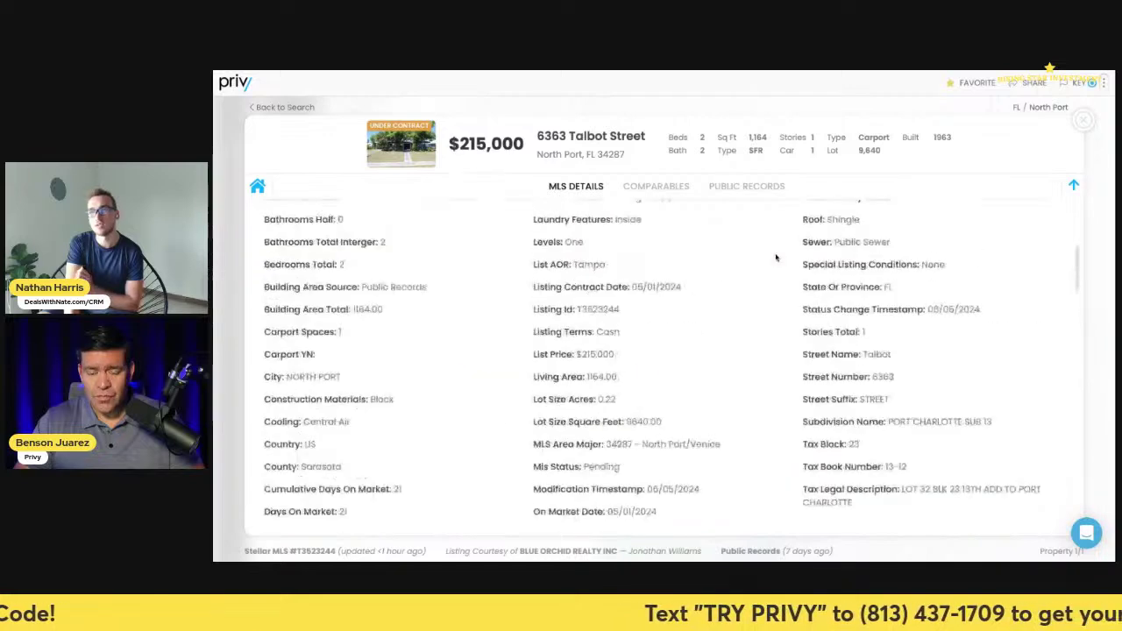
scroll(776, 257, "up", 10)
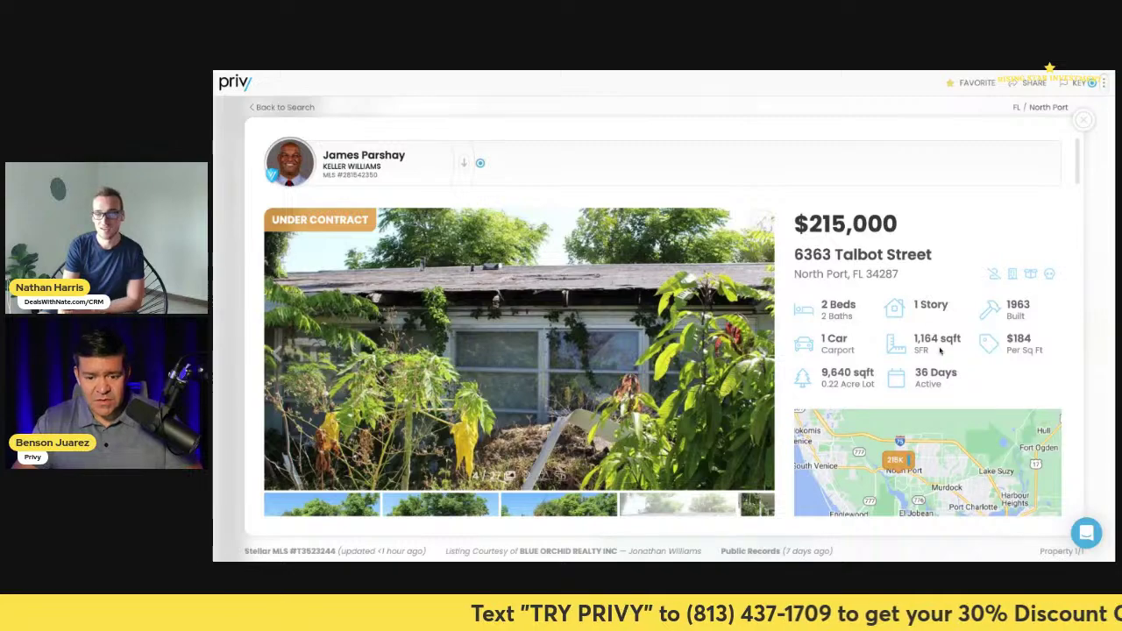
scroll(936, 346, "down", 3)
scroll(936, 346, "down", 3)
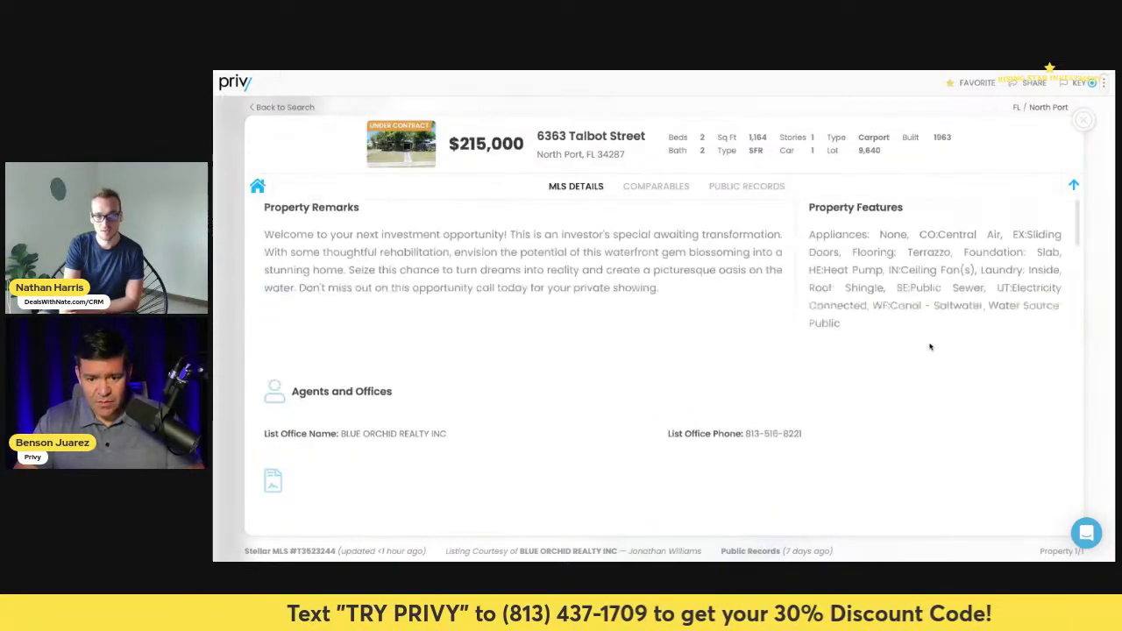
scroll(930, 346, "down", 5)
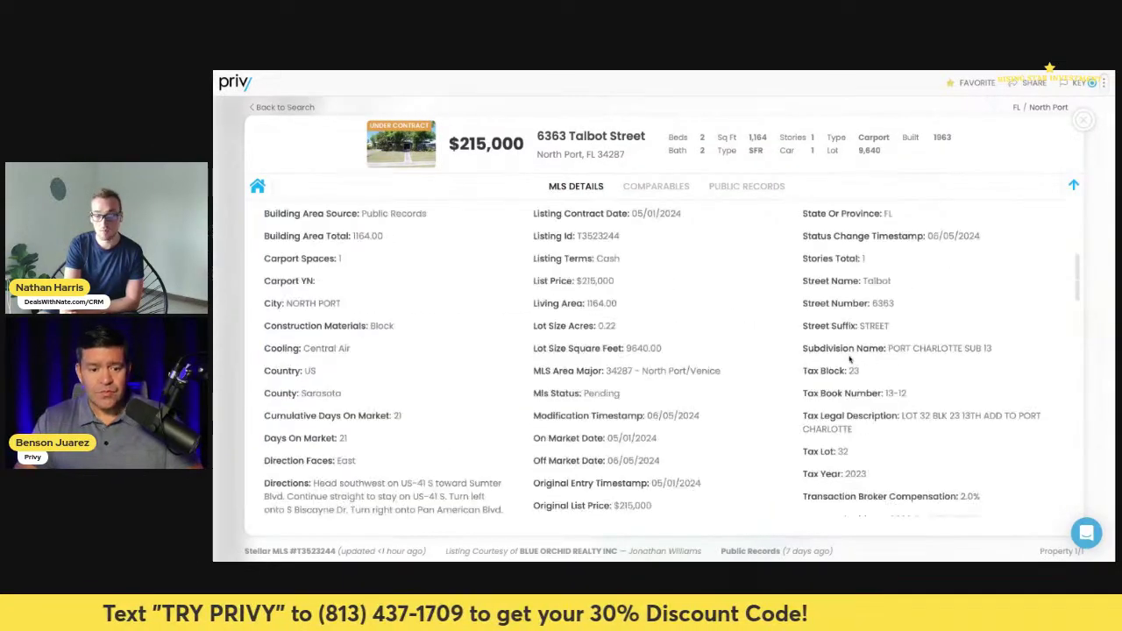
scroll(850, 360, "down", 5)
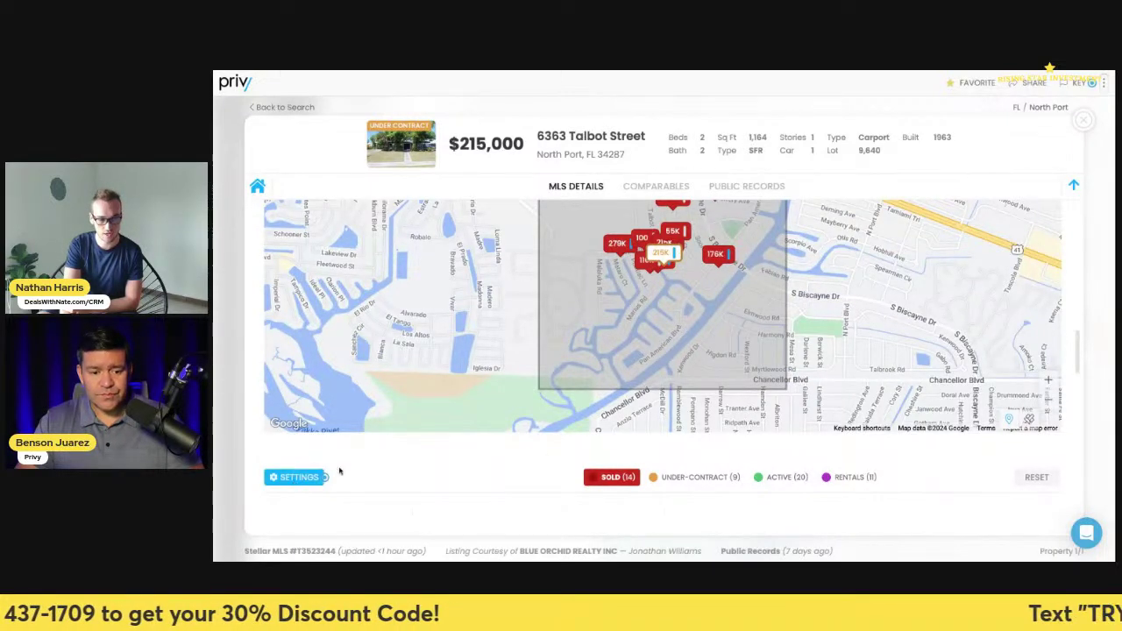
- Review the Comparables map and reset the comparables search settings to defaults
scroll(657, 430, "up", 1)
scroll(614, 465, "down", 1)
scroll(523, 495, "up", 6)
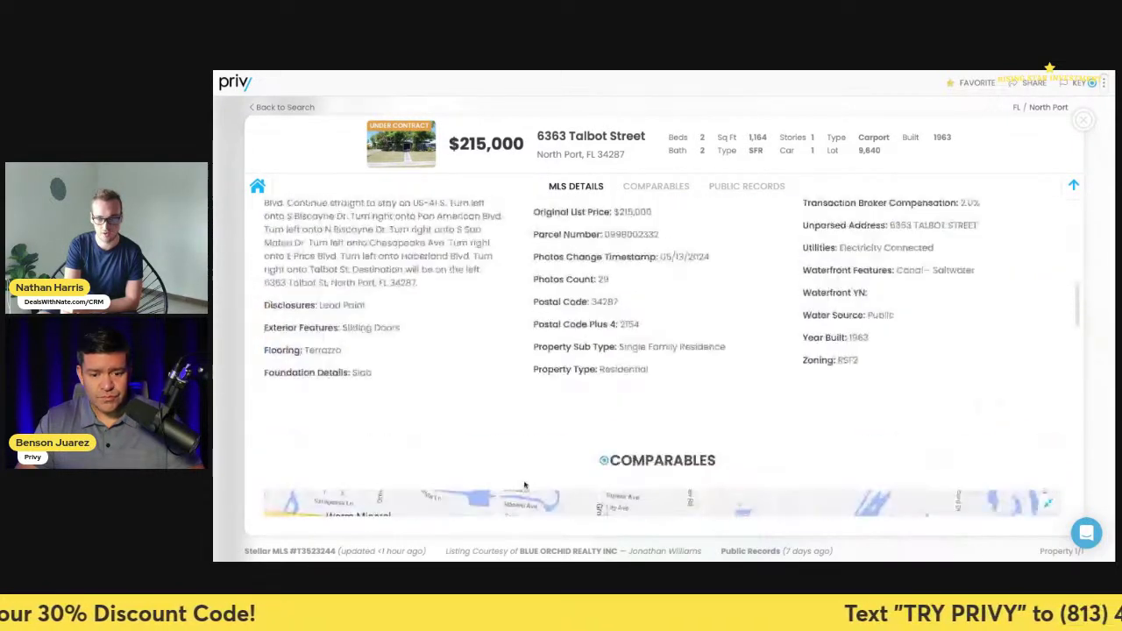
scroll(526, 483, "down", 3)
scroll(526, 483, "down", 4)
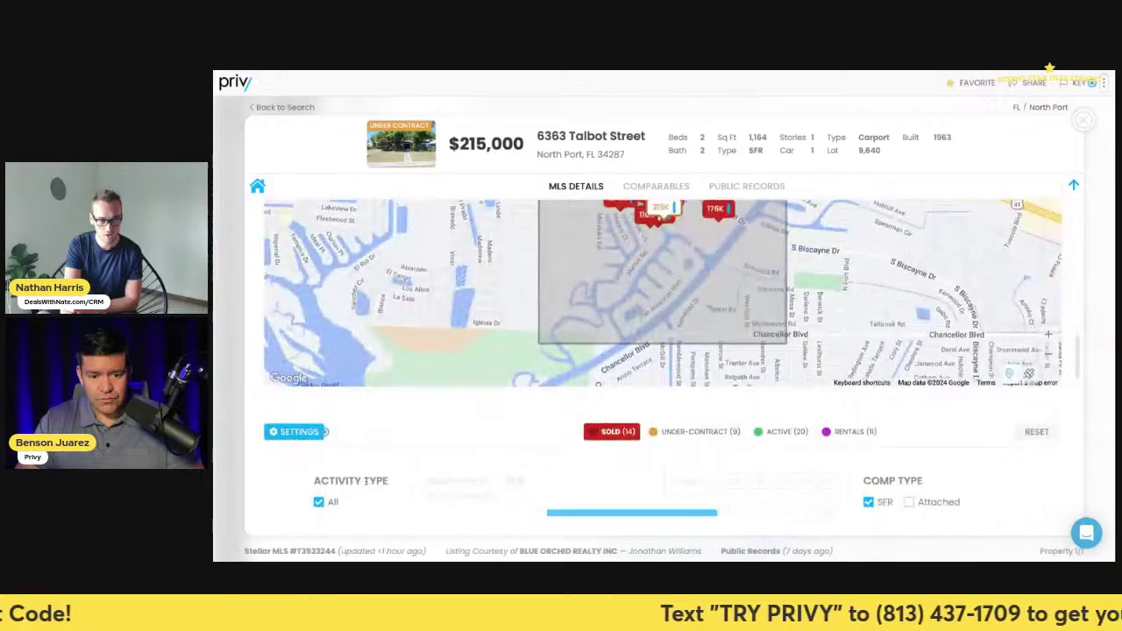
left_click(1034, 250)
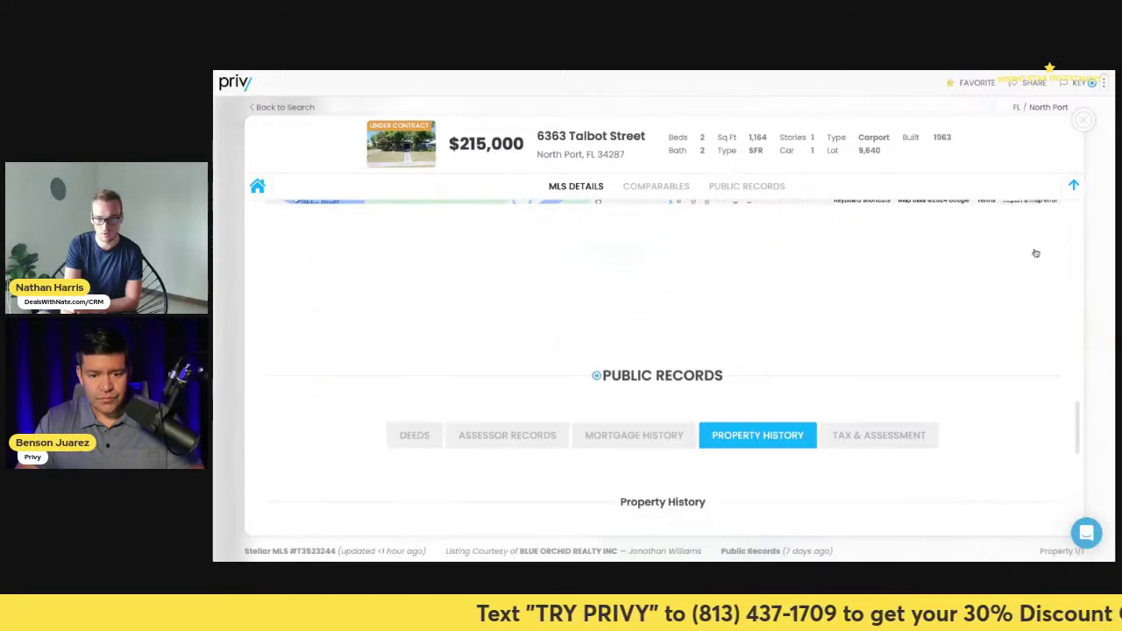
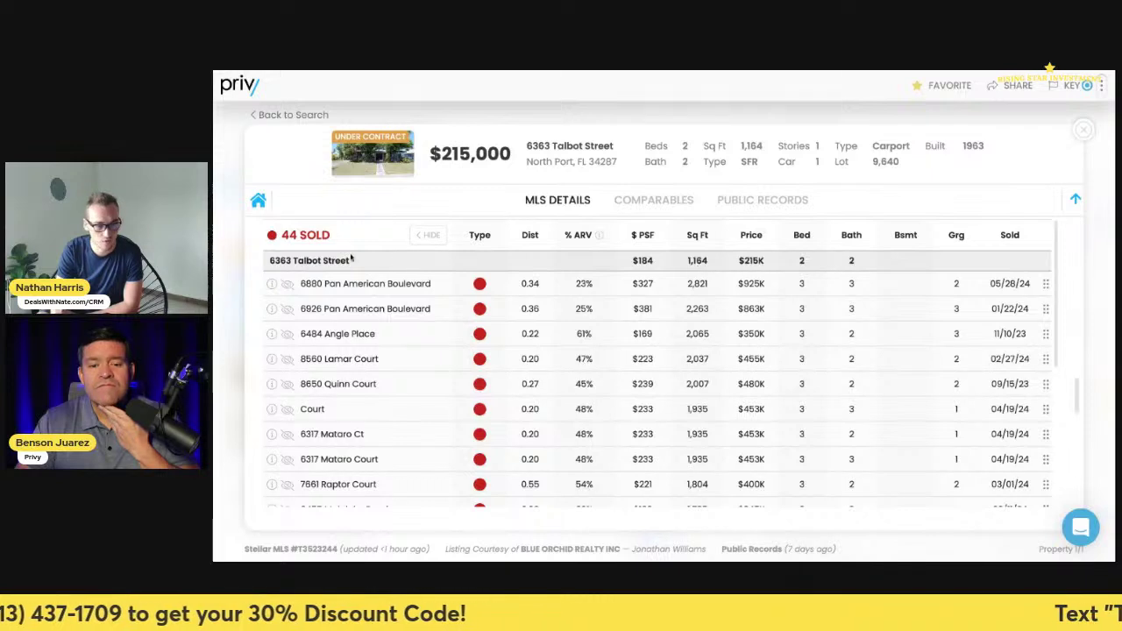
- Sort comps by square footage and hide the Pan American Boulevard, Angle Place, Lamar and Quinn Court homes
left_click(707, 243)
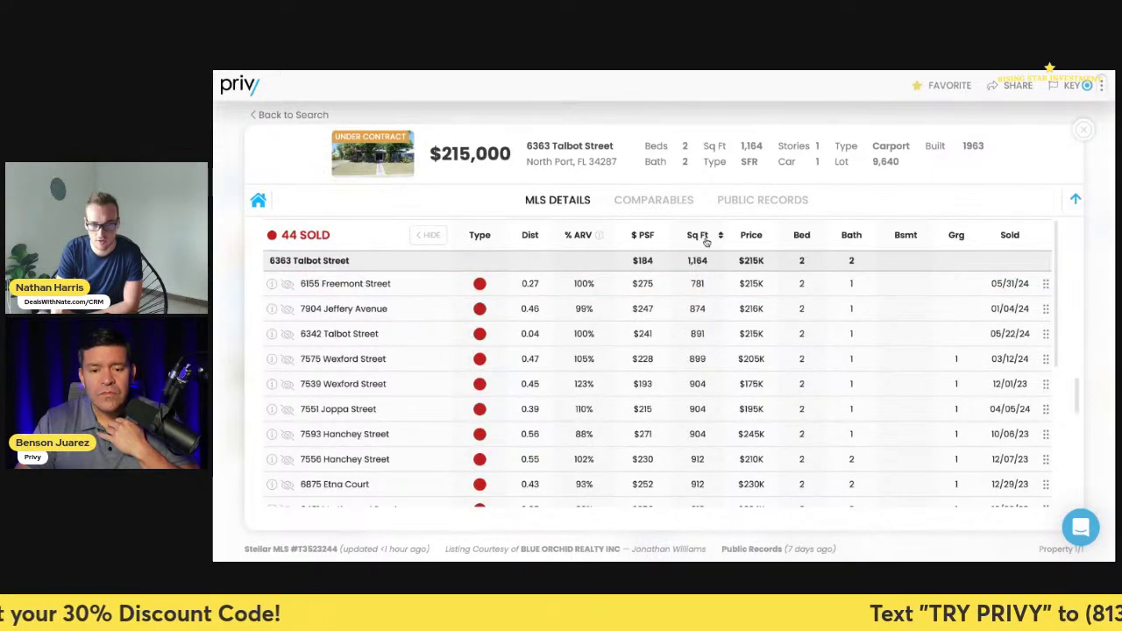
left_click(705, 245)
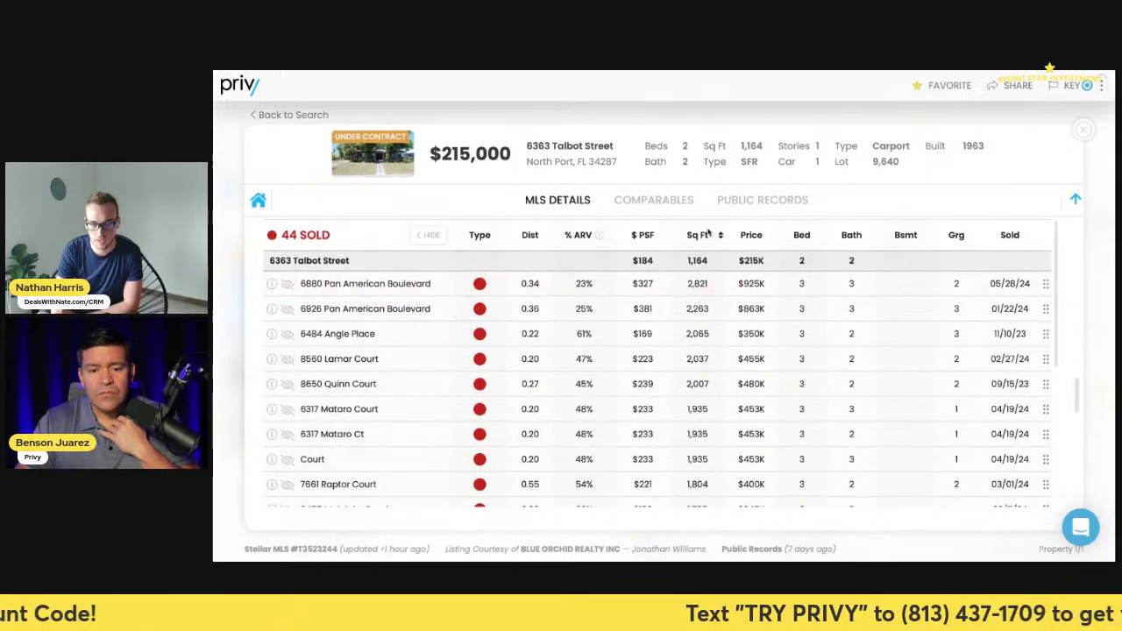
left_click(287, 284)
left_click(287, 284)
left_click(288, 284)
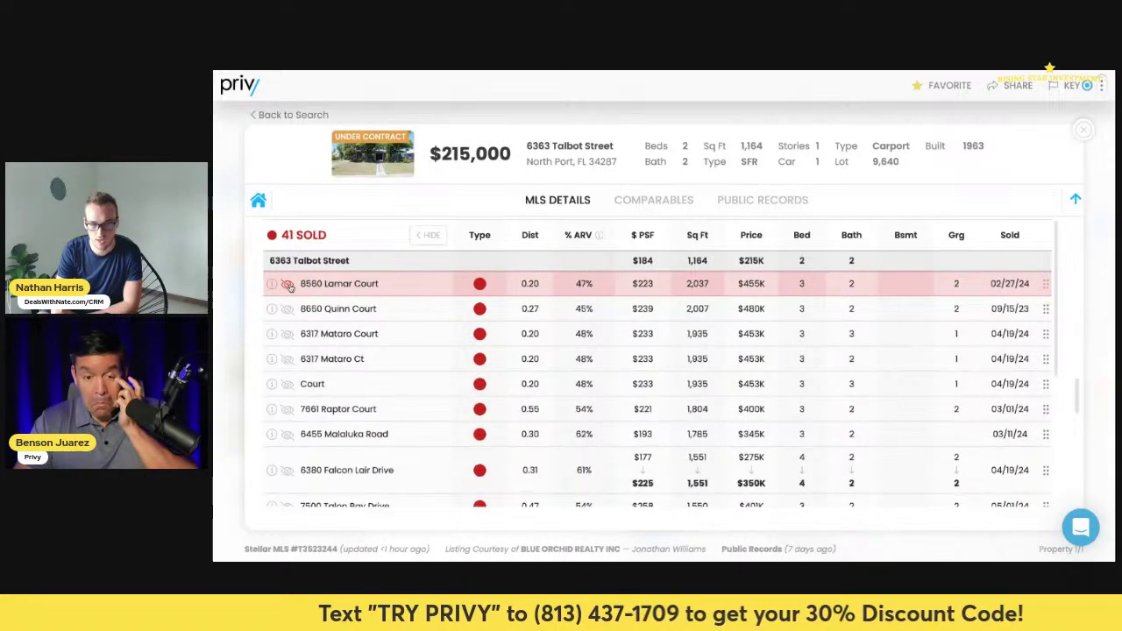
left_click(288, 284)
left_click(287, 284)
- Hide the Matoro Court, Raptor Court, Malaluka Road, Falcon Lair Drive and Talon Bay Drive comps
left_click(287, 284)
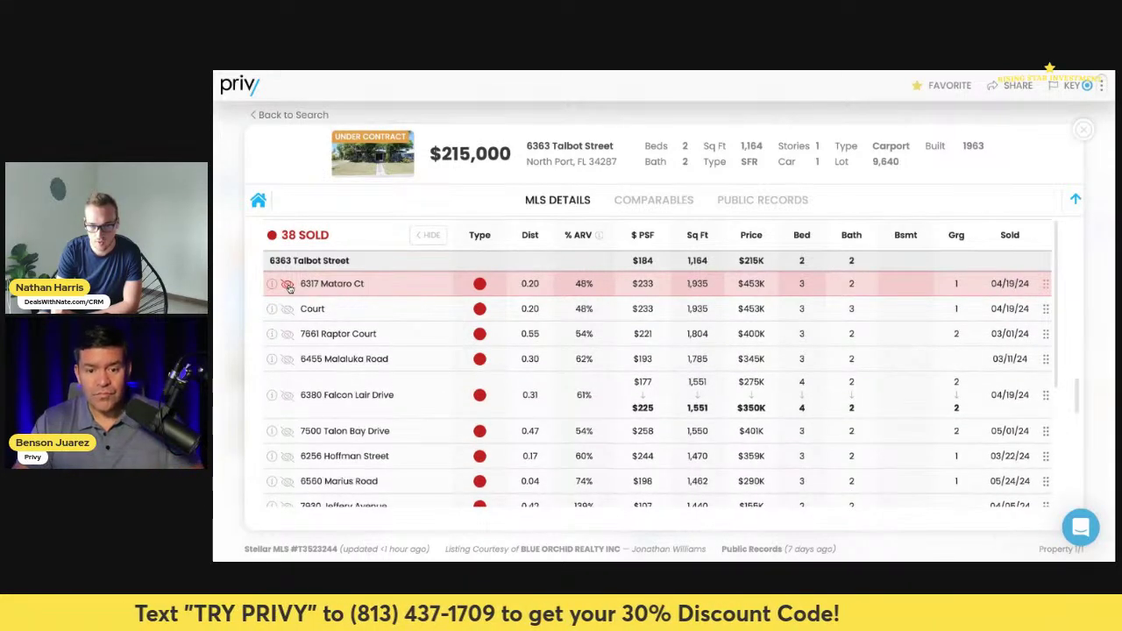
left_click(287, 284)
left_click(287, 284)
left_click(288, 284)
left_click(288, 284)
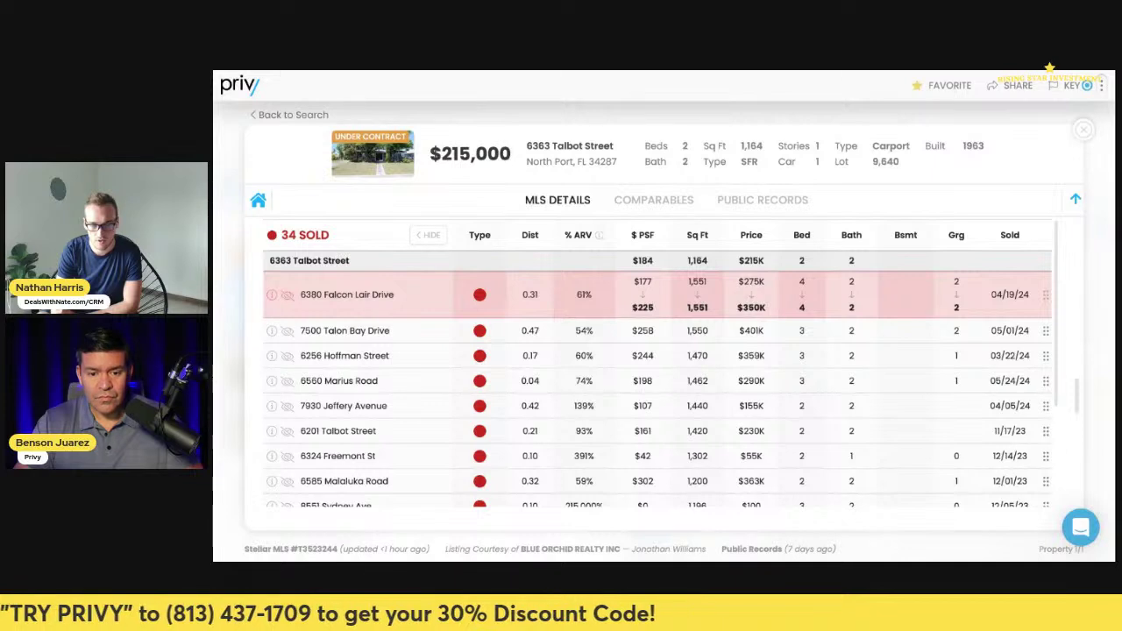
left_click(287, 295)
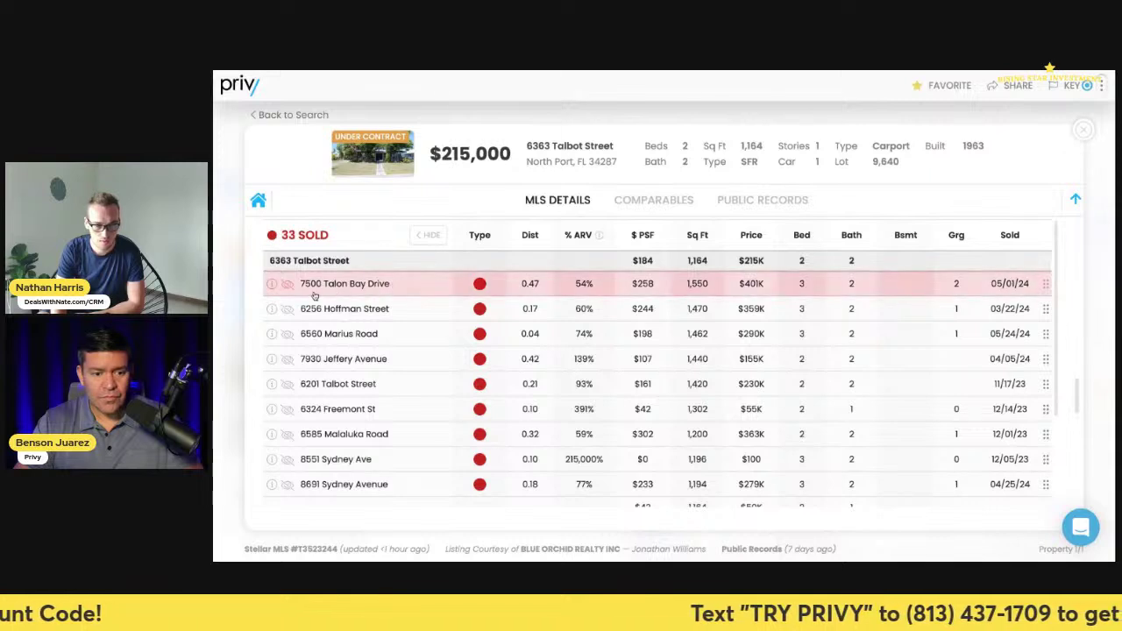
left_click(287, 284)
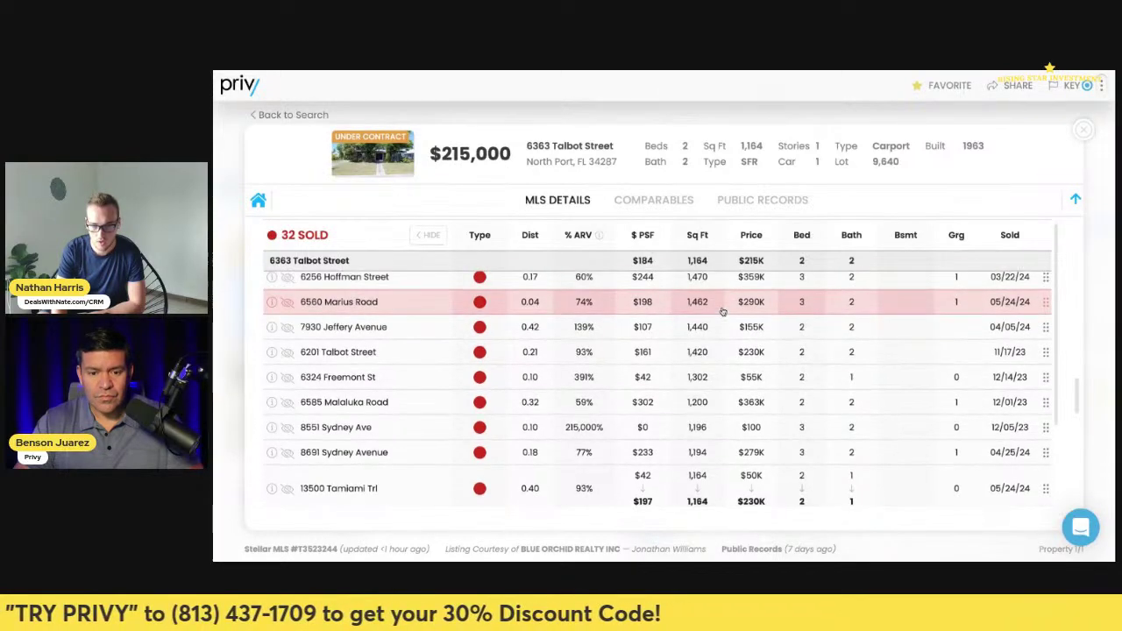
left_click(698, 234)
left_click(697, 235)
left_click(698, 235)
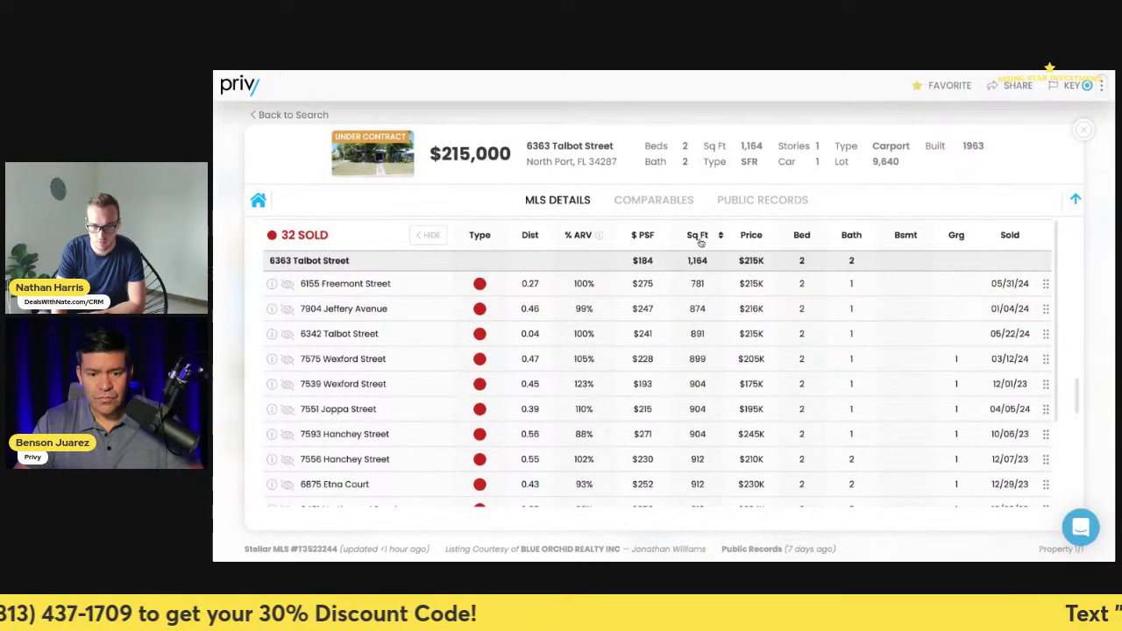
left_click(288, 287)
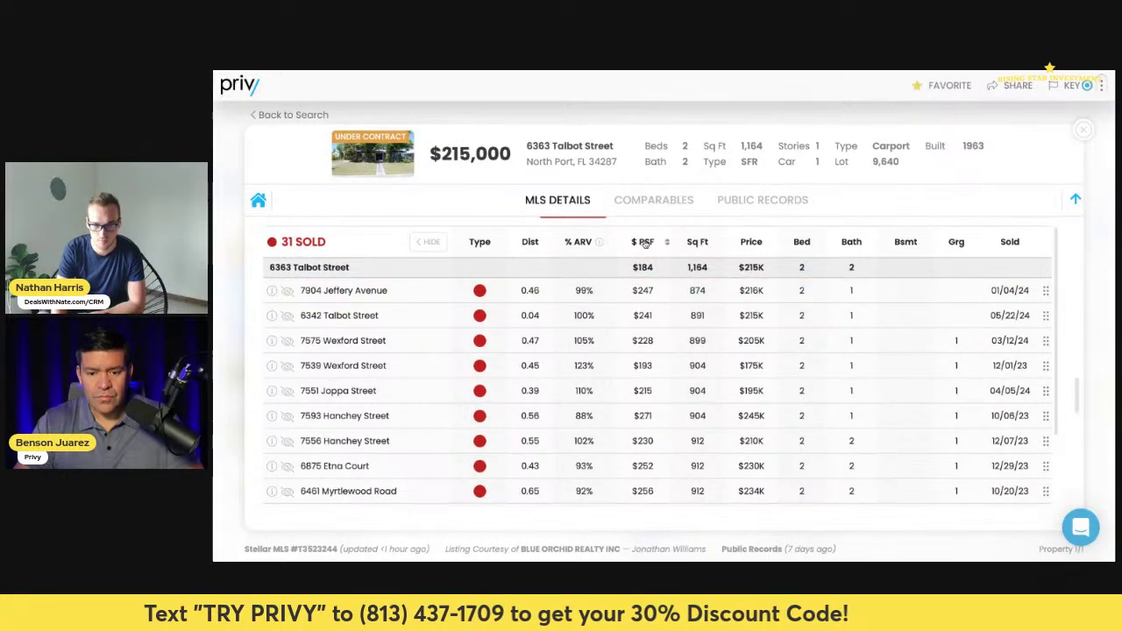
key("ctrl+minus")
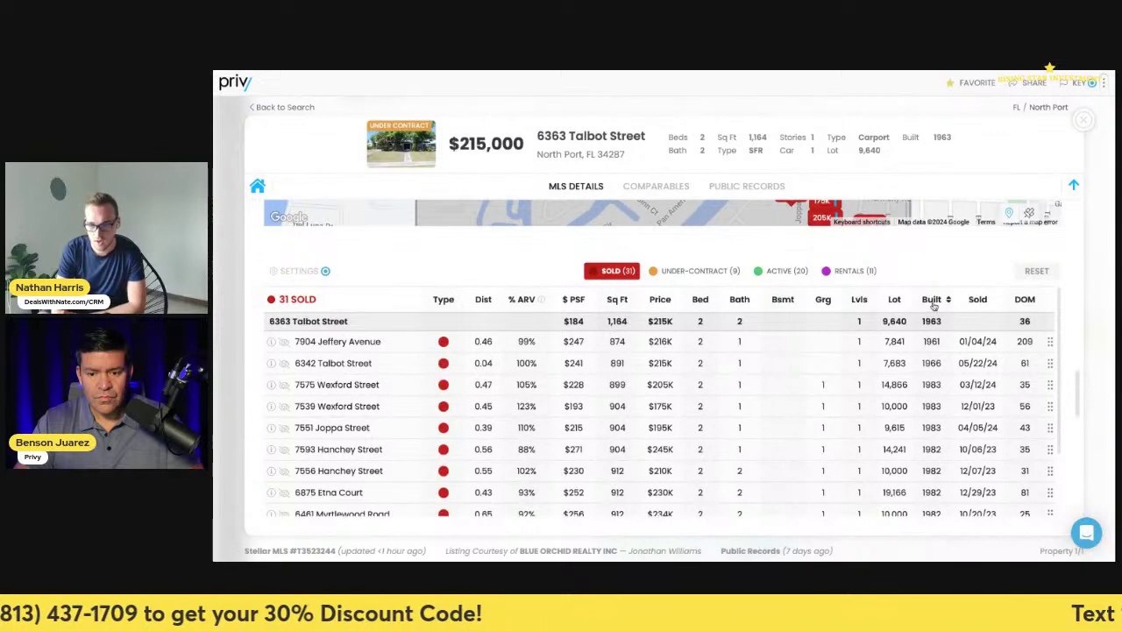
- Sort the sold comps by year built, toggling between oldest-first and newest-first
left_click(931, 301)
left_click(932, 302)
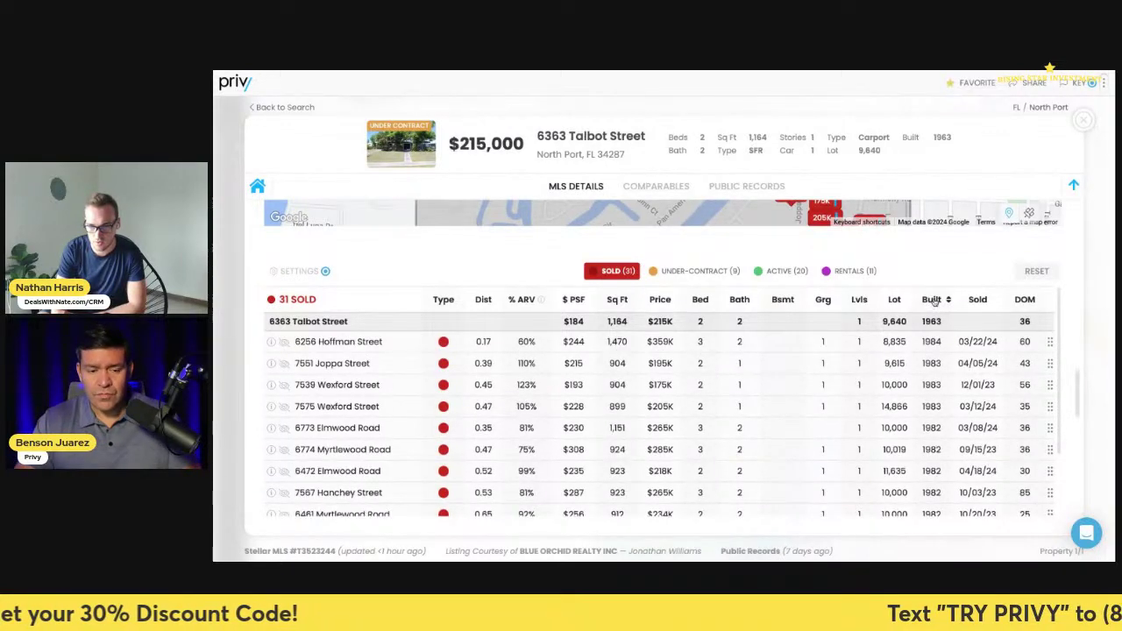
left_click(933, 301)
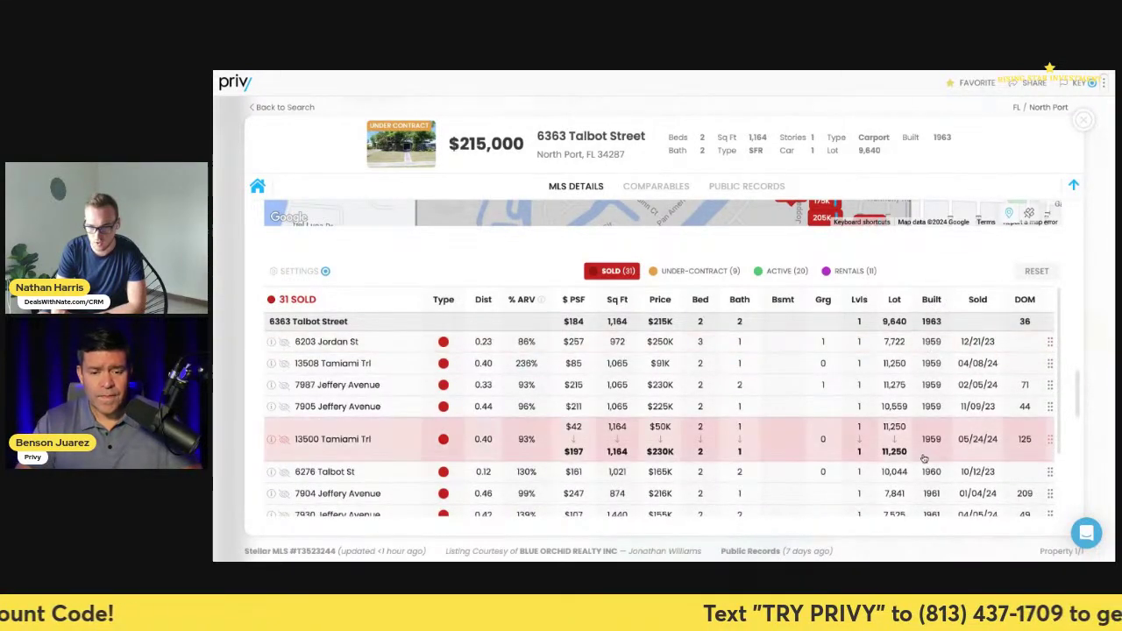
scroll(926, 438, "down", 5)
left_click(931, 300)
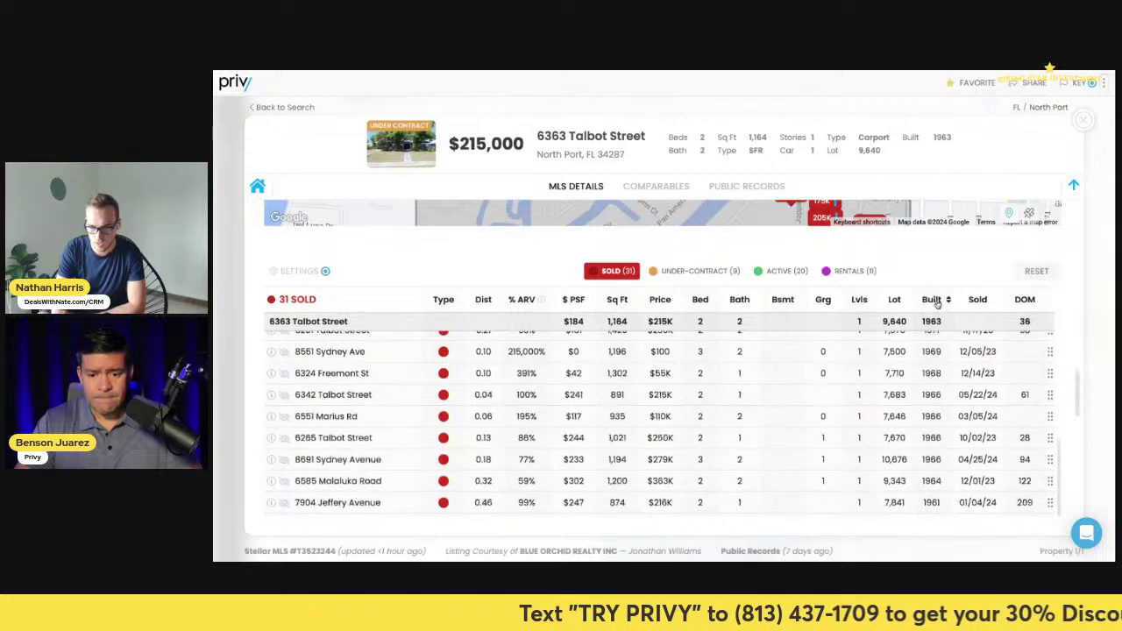
- Review the comps table and re-sort it oldest year built first
scroll(926, 377, "up", 1)
scroll(925, 378, "up", 5)
scroll(925, 378, "up", 5)
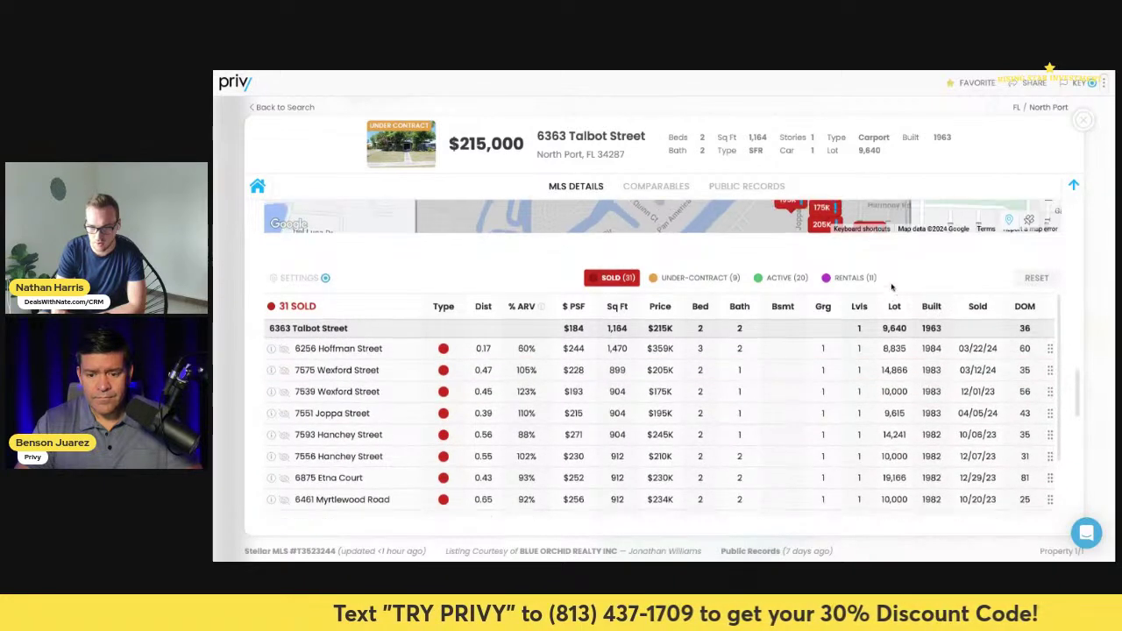
scroll(837, 348, "down", 1)
scroll(837, 348, "down", 5)
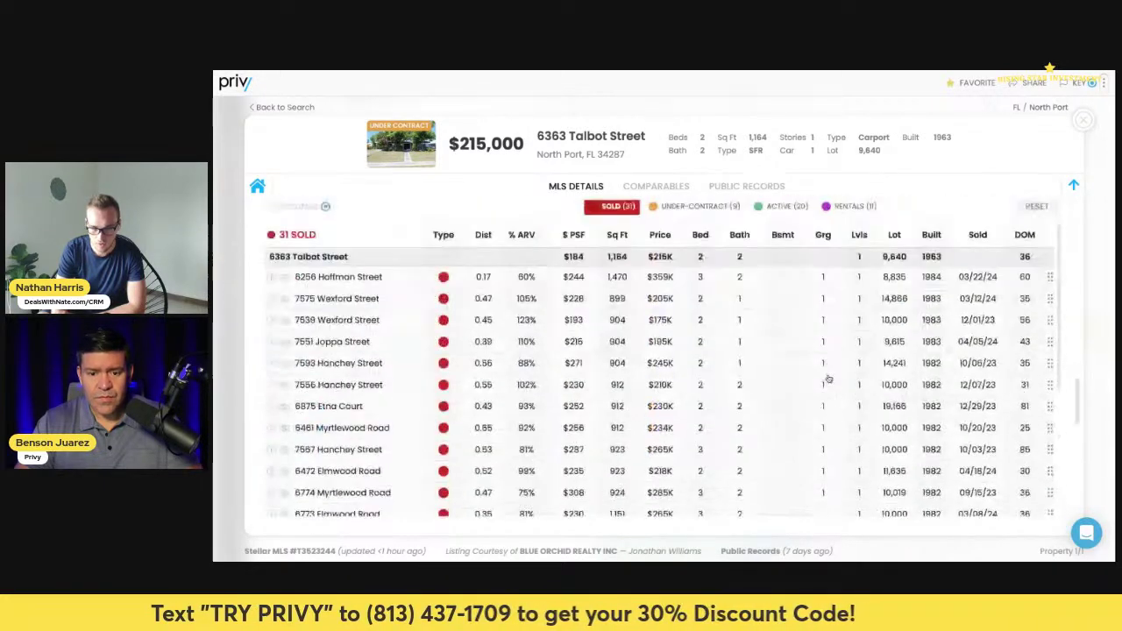
scroll(284, 224, "down", 1)
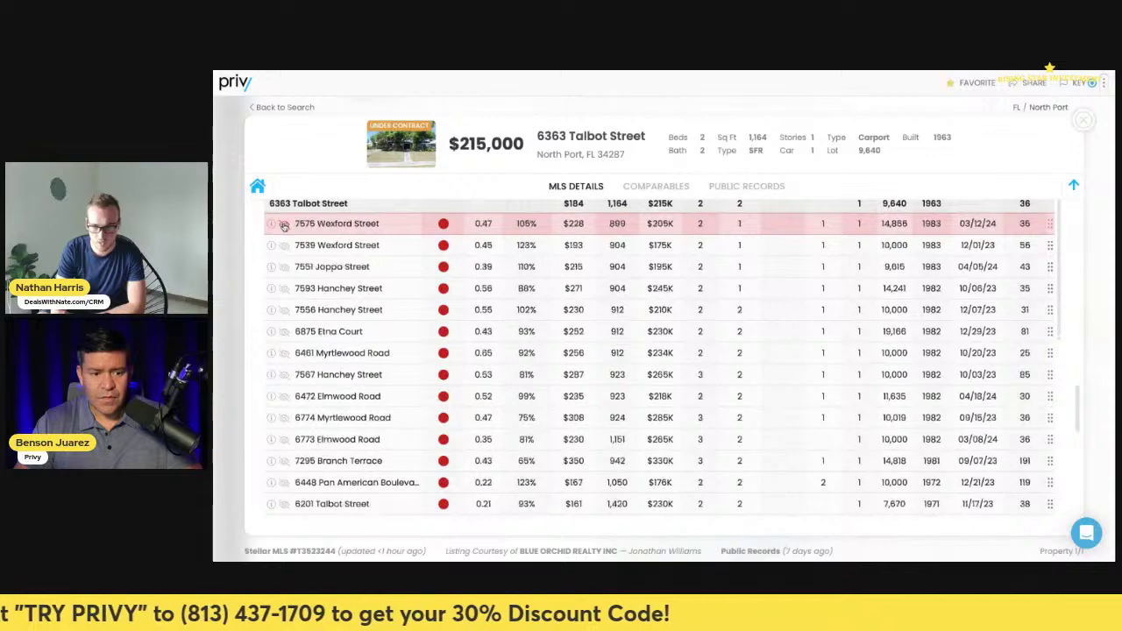
scroll(285, 225, "down", 1)
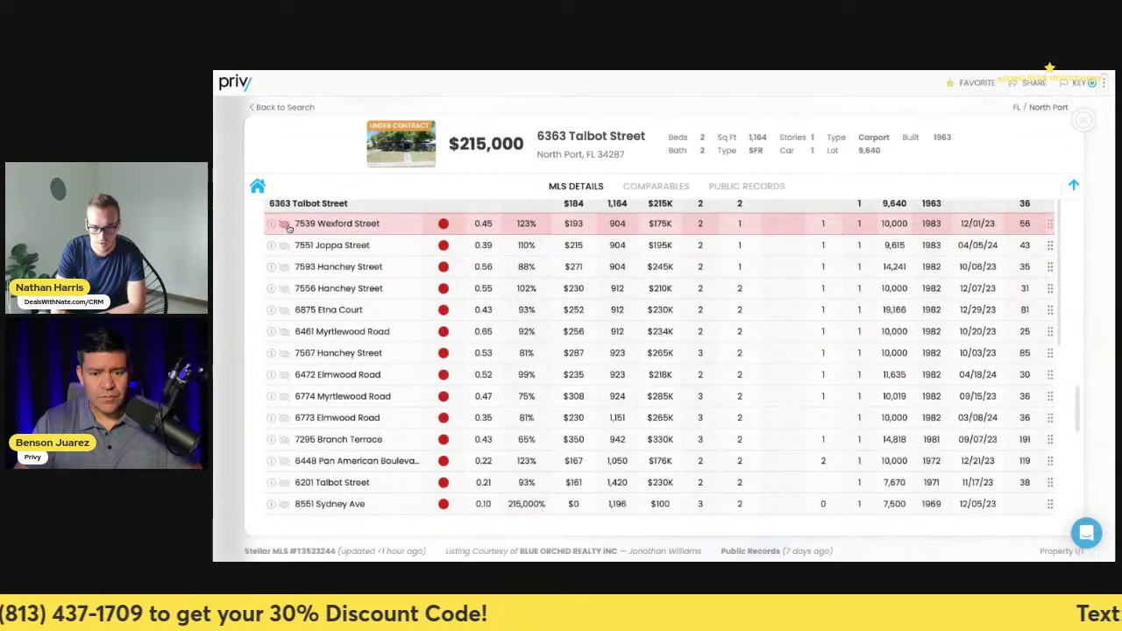
scroll(286, 225, "down", 1)
scroll(286, 226, "down", 2)
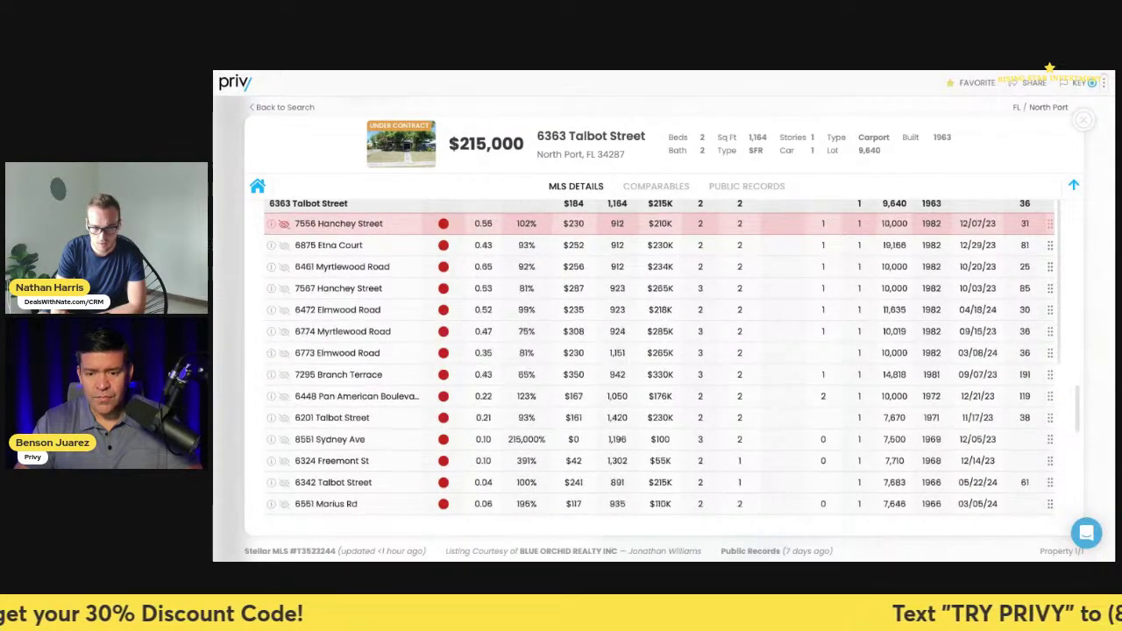
scroll(286, 225, "down", 1)
scroll(286, 225, "down", 2)
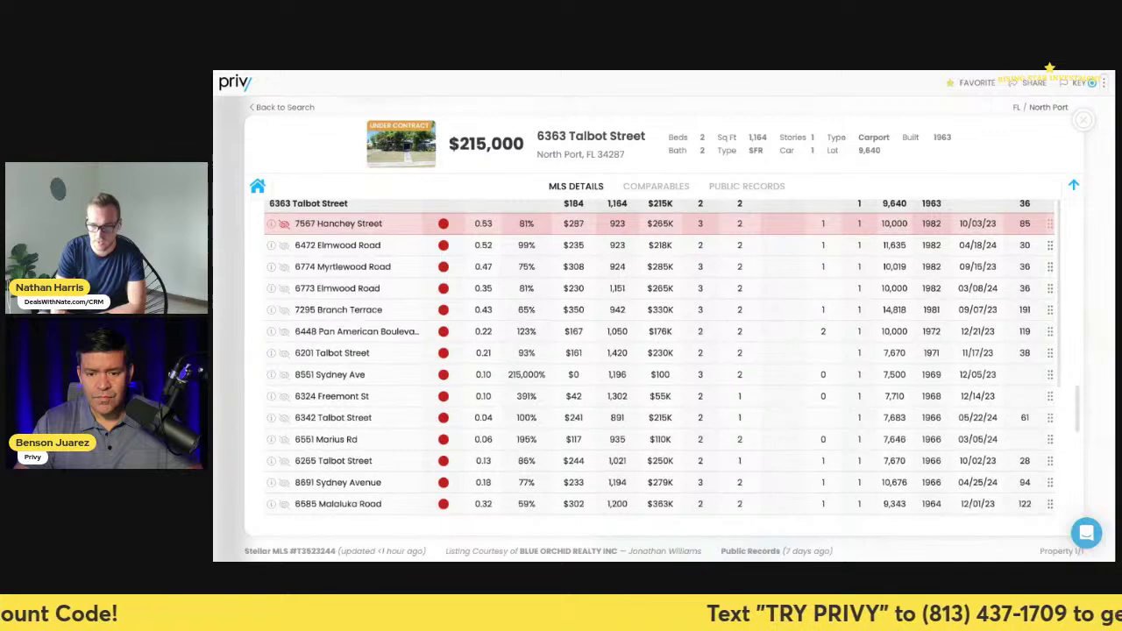
scroll(286, 225, "down", 4)
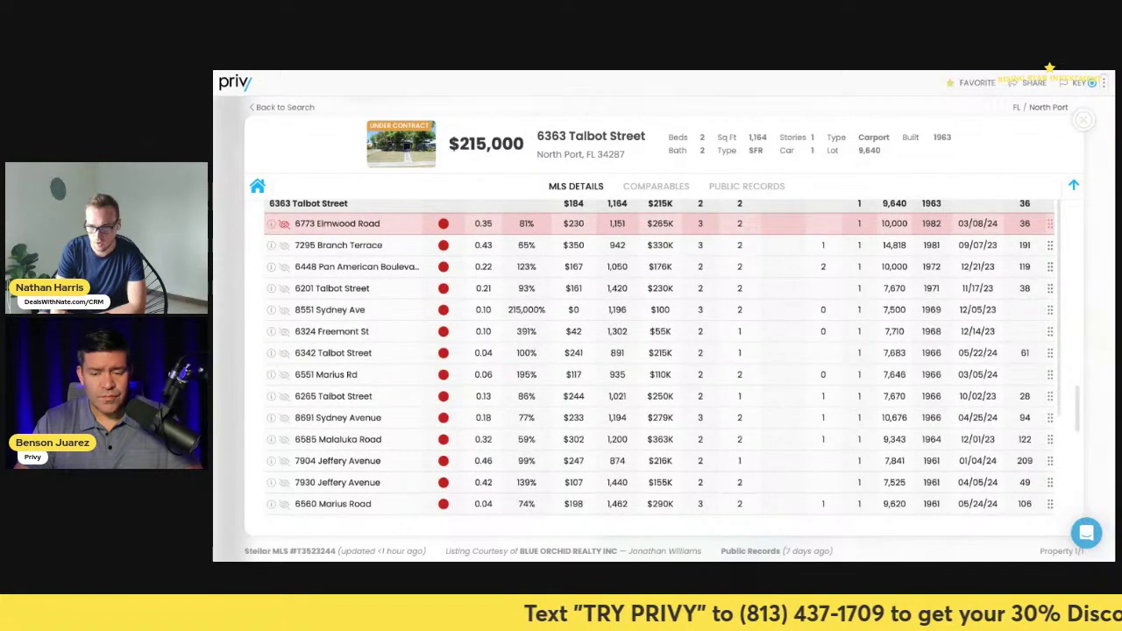
scroll(286, 225, "down", 1)
scroll(869, 391, "up", 3)
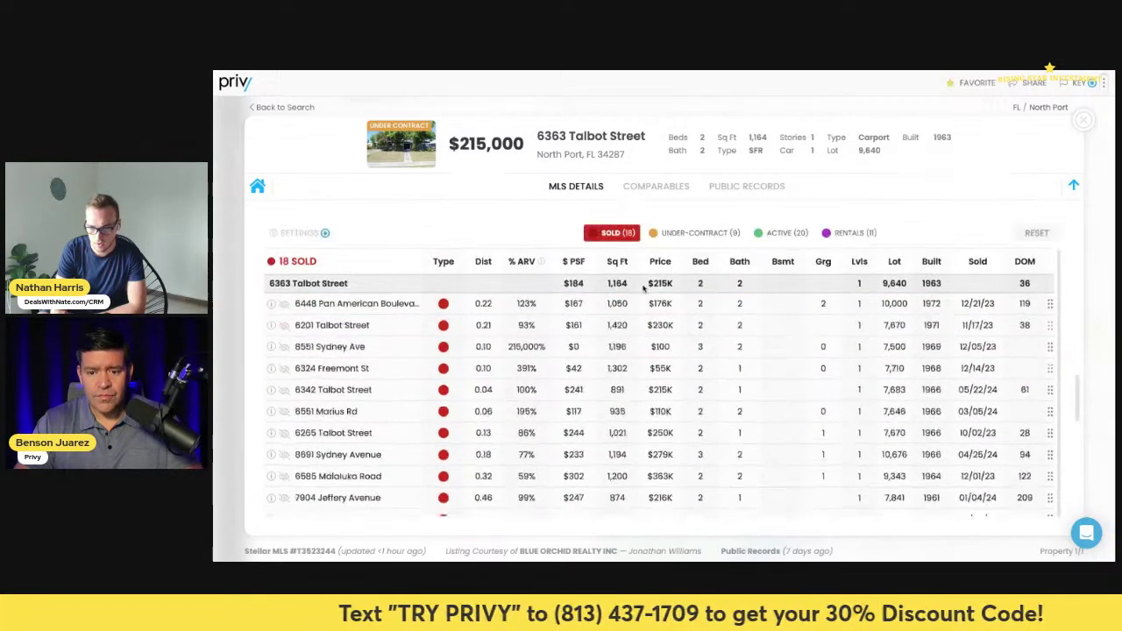
left_click(936, 370)
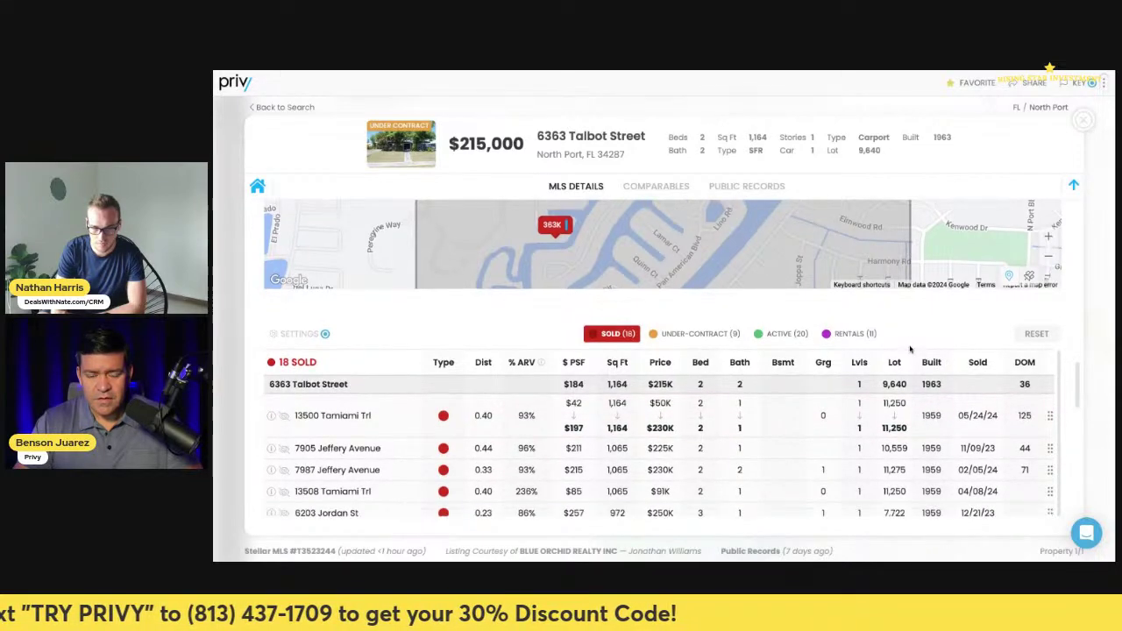
- Pan the map and zoom out one level to show all 18 sold markers around the subject
scroll(910, 350, "up", 3)
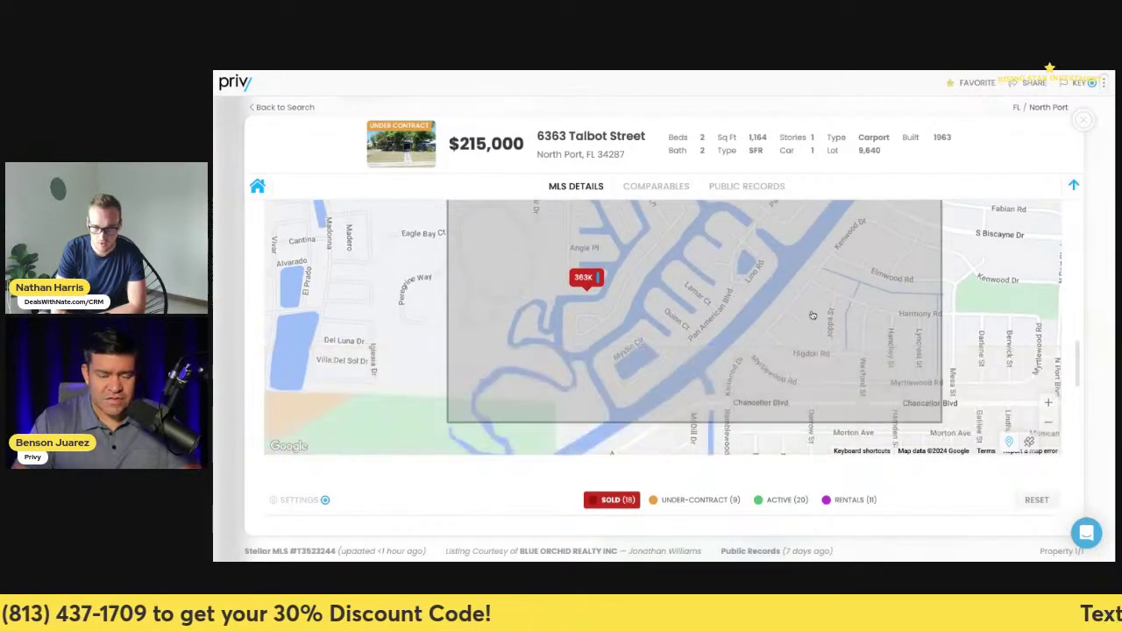
left_click_drag(802, 231, 762, 331)
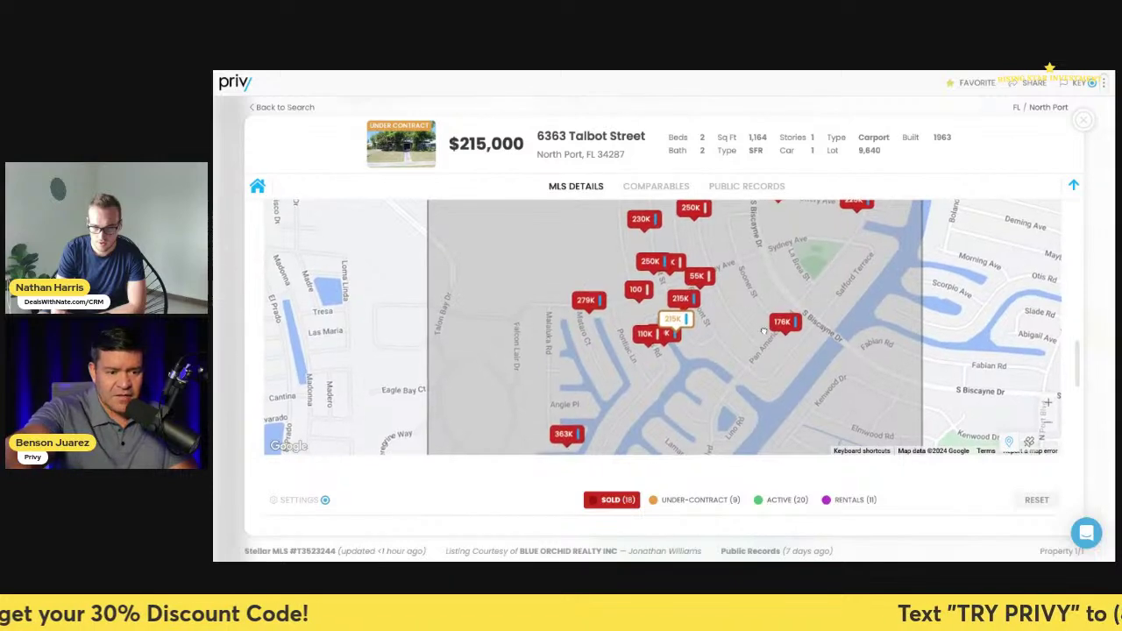
left_click(1047, 421)
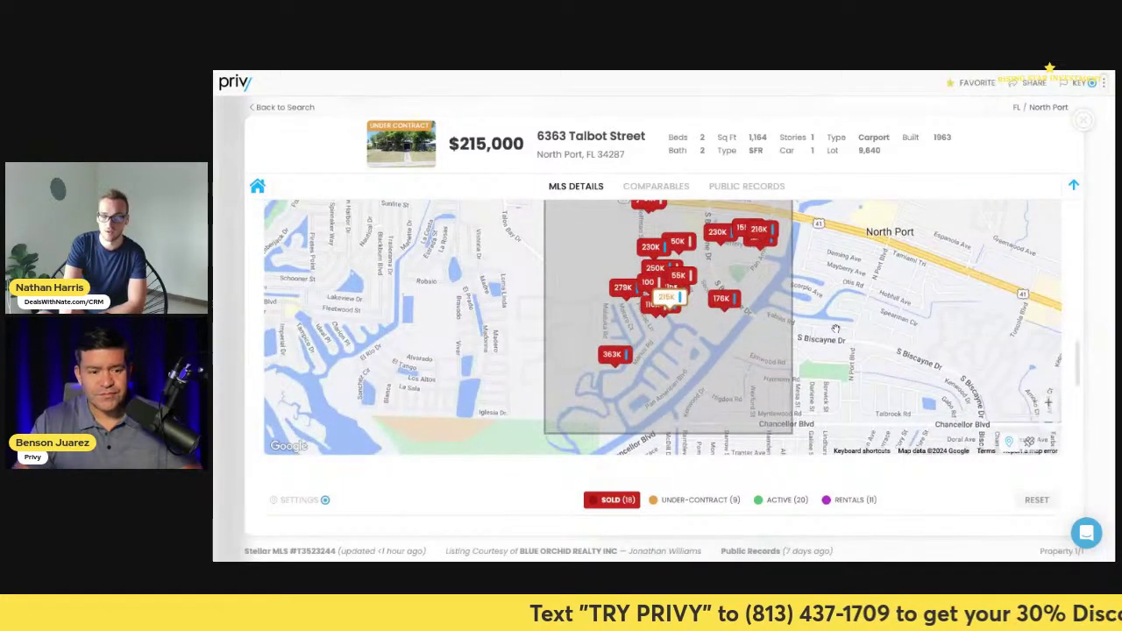
left_click_drag(836, 331, 852, 336)
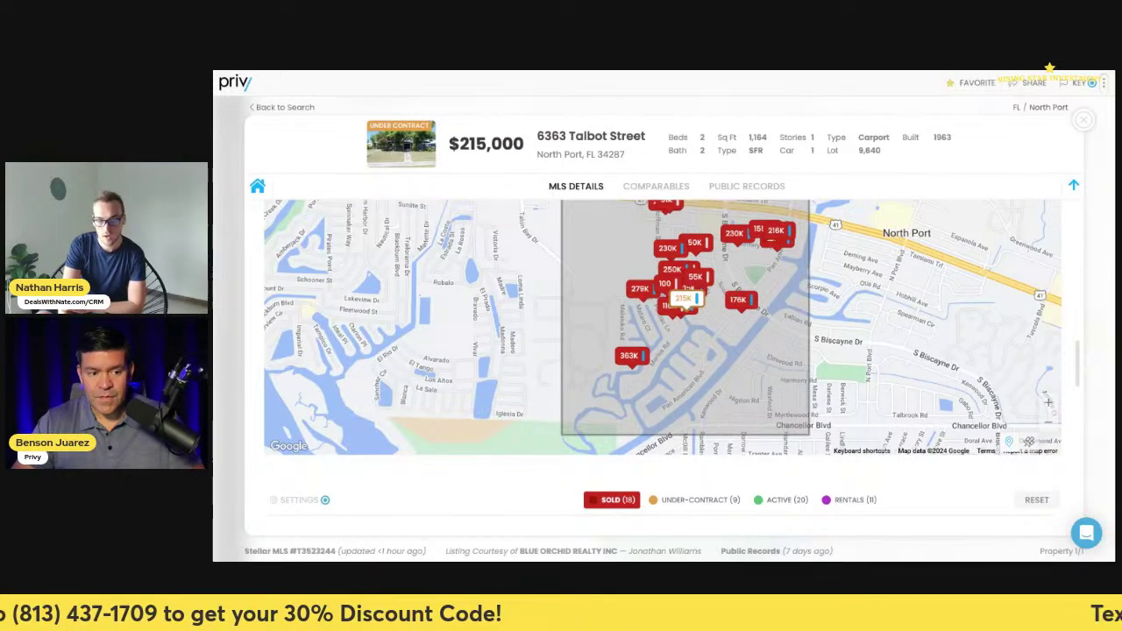
left_click_drag(793, 286, 799, 324)
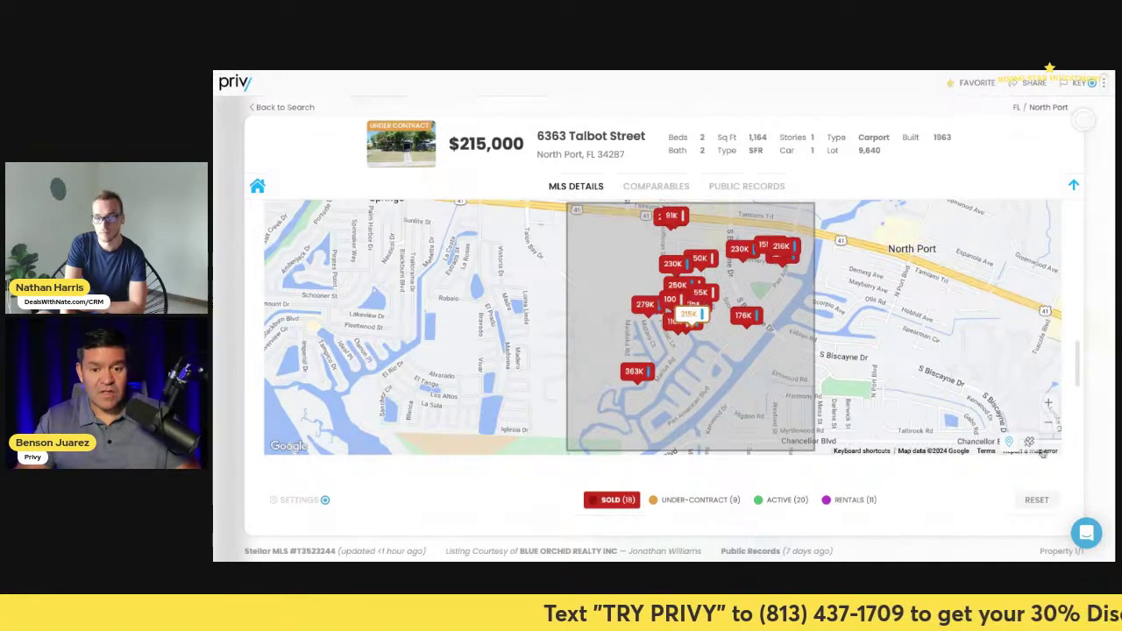
- Zoom in and pan the comps map toward Maureen Ave and Tamiami Trl
left_click(1051, 407)
scroll(779, 391, "up", 4)
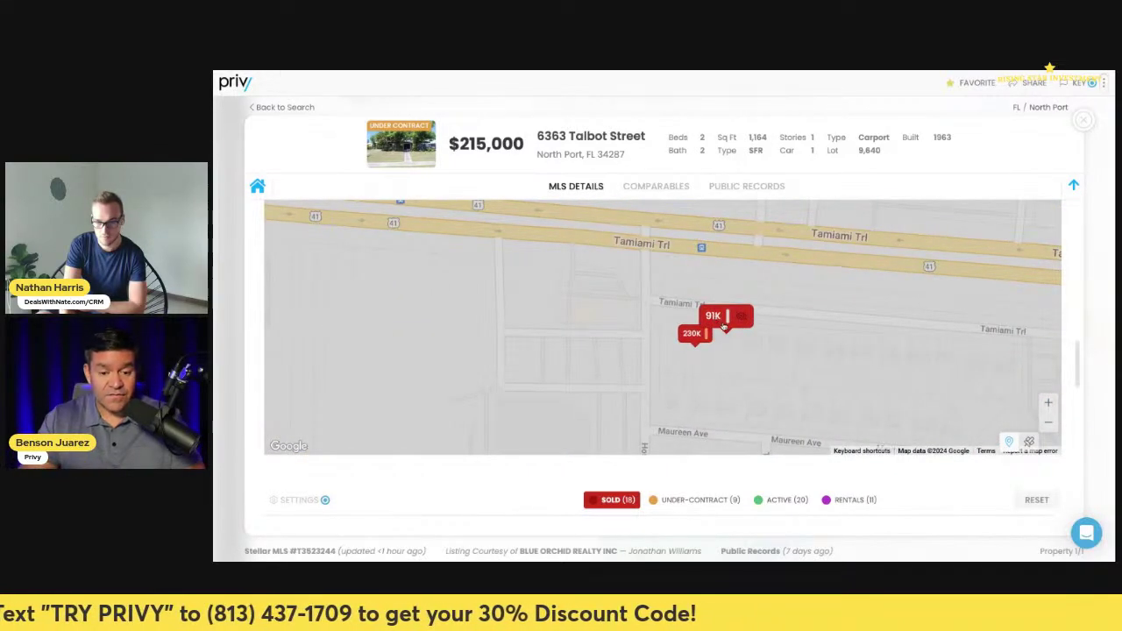
scroll(921, 403, "down", 2)
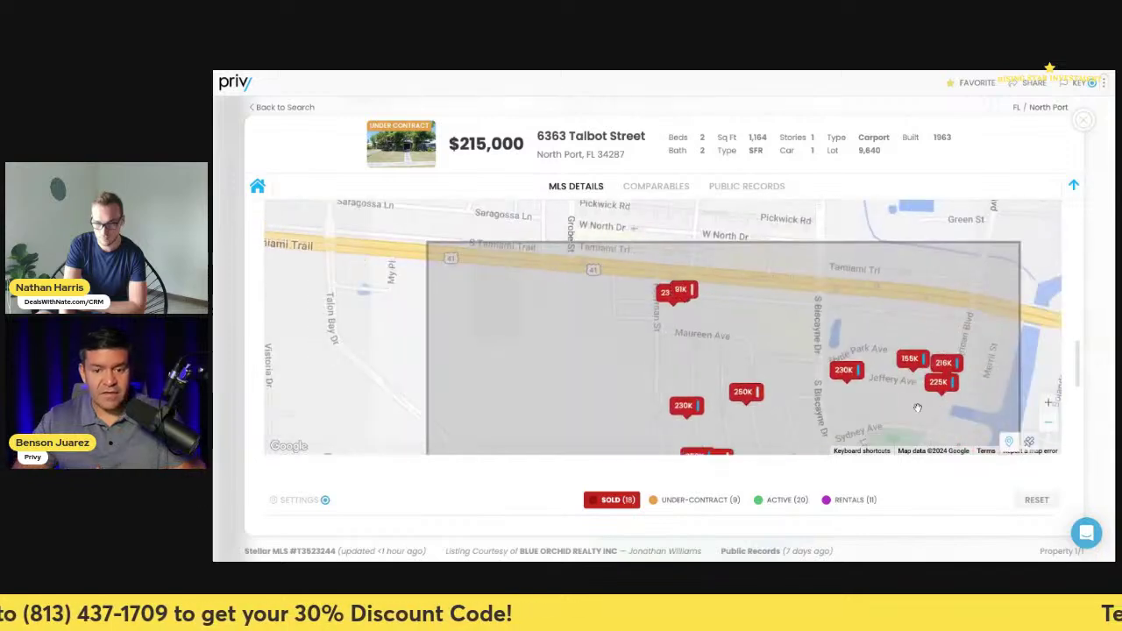
left_click_drag(918, 407, 868, 344)
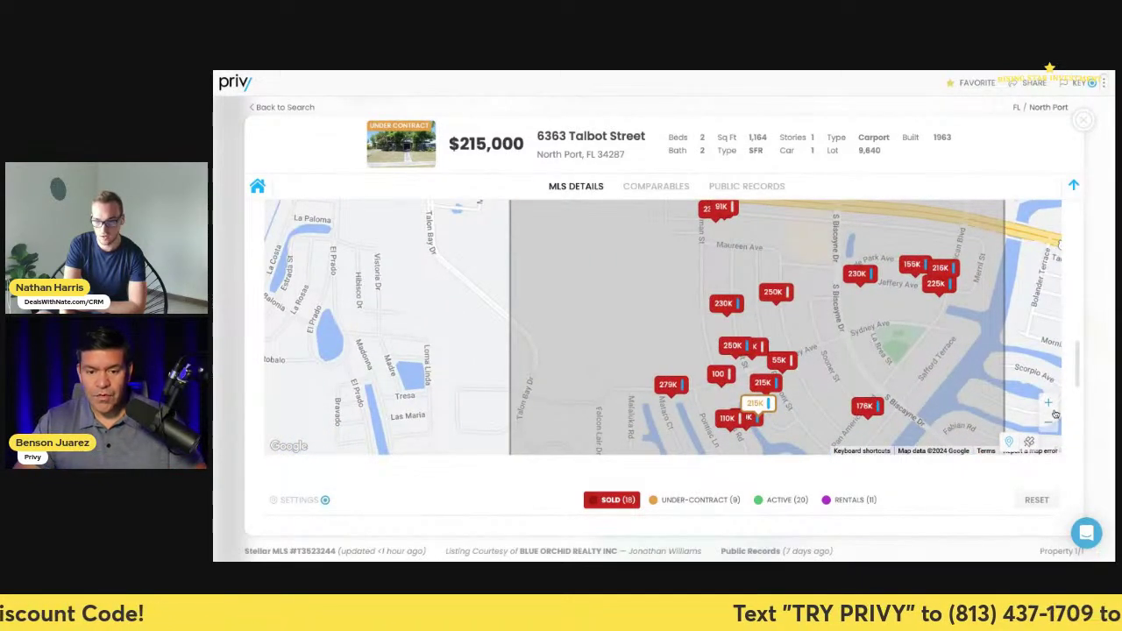
double_click(1050, 404)
left_click_drag(853, 289, 838, 368)
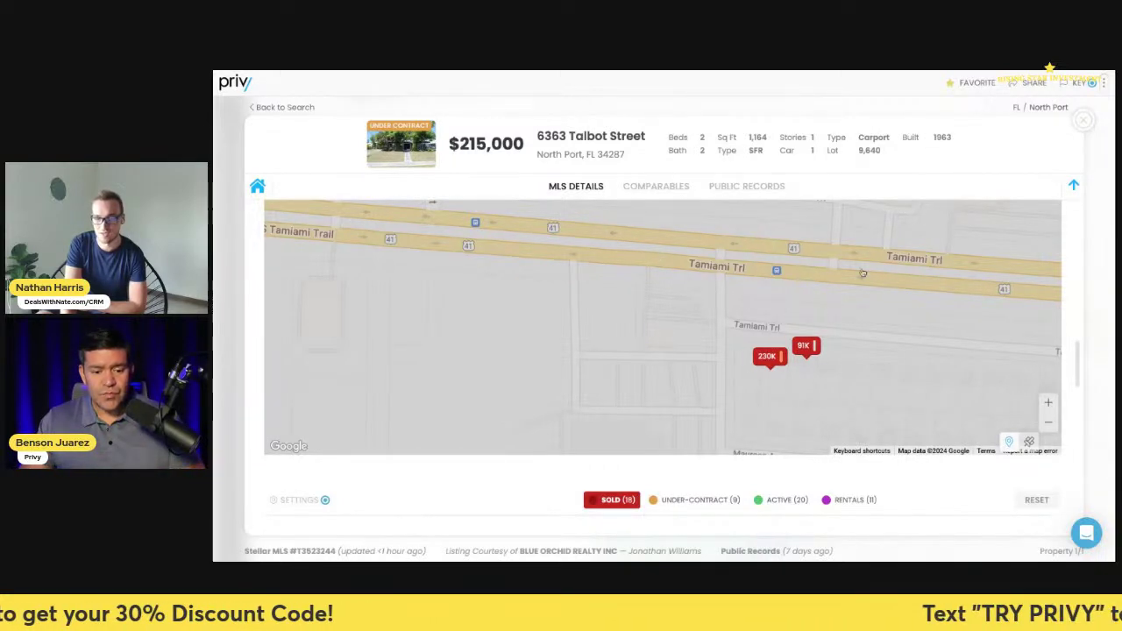
left_click(1050, 424)
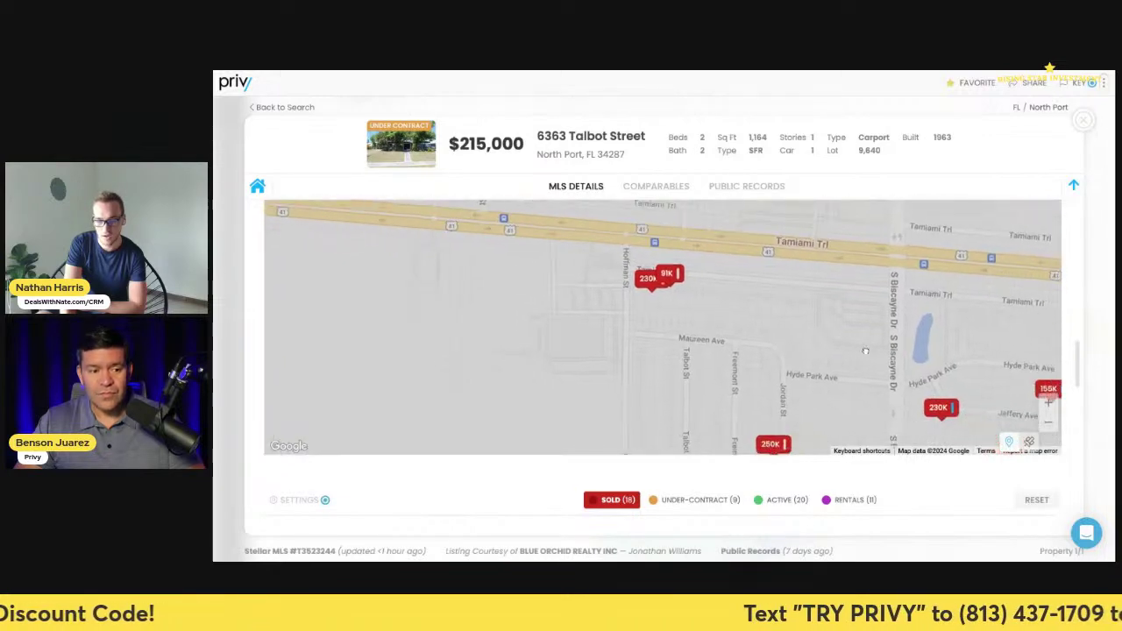
- Zoom back out, pan south, and bring up the 18-home sold comparables table
left_click(1048, 422)
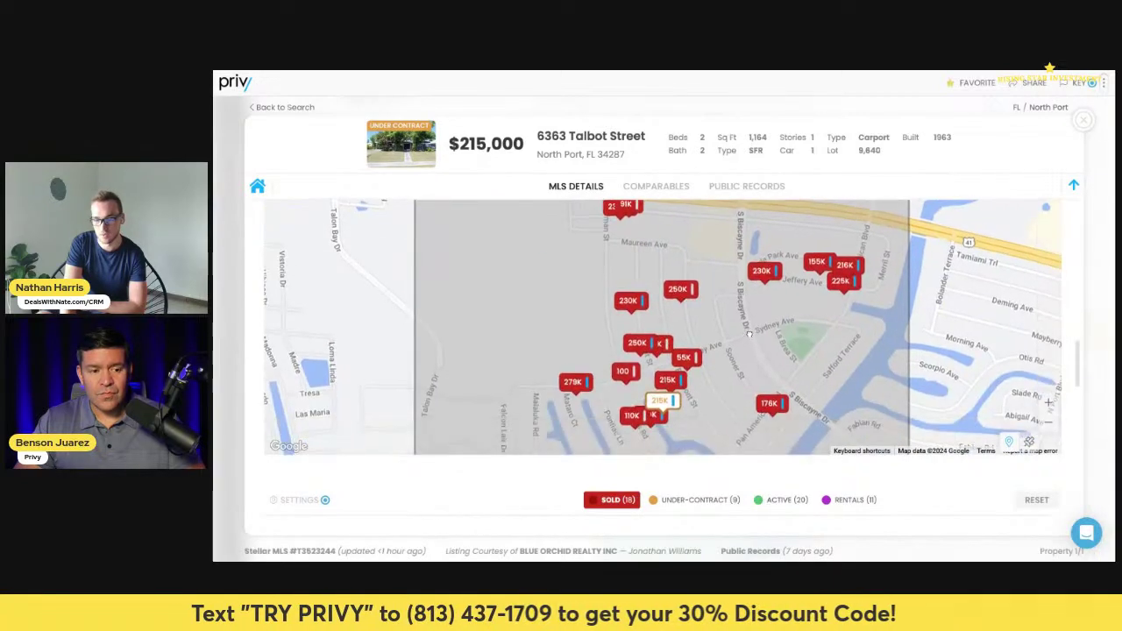
left_click_drag(764, 365, 752, 322)
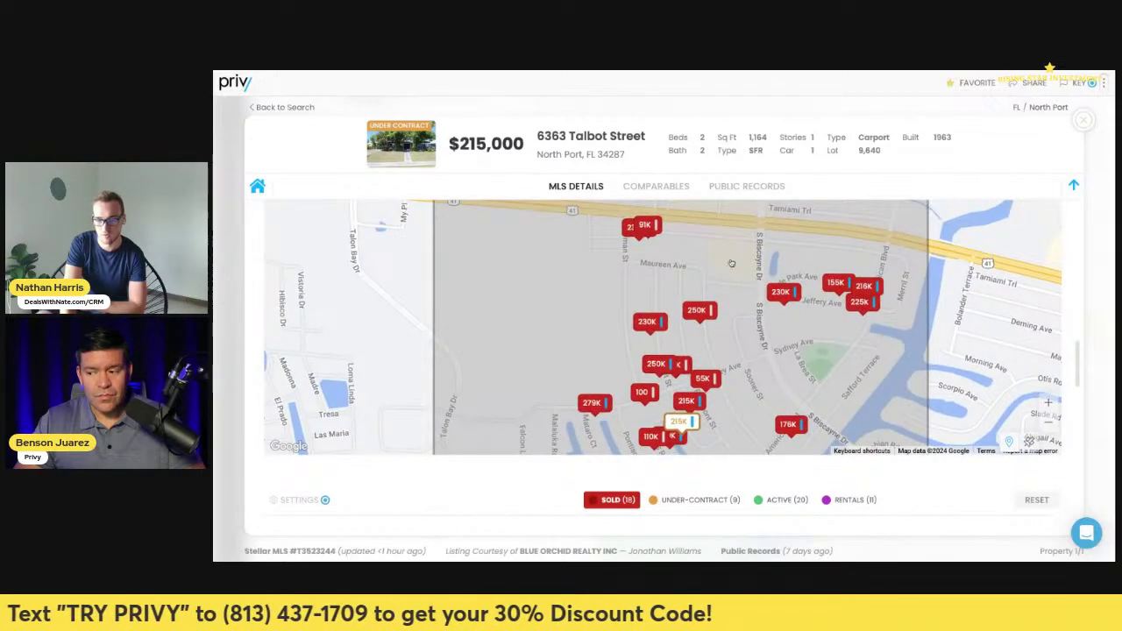
scroll(761, 355, "down", 2)
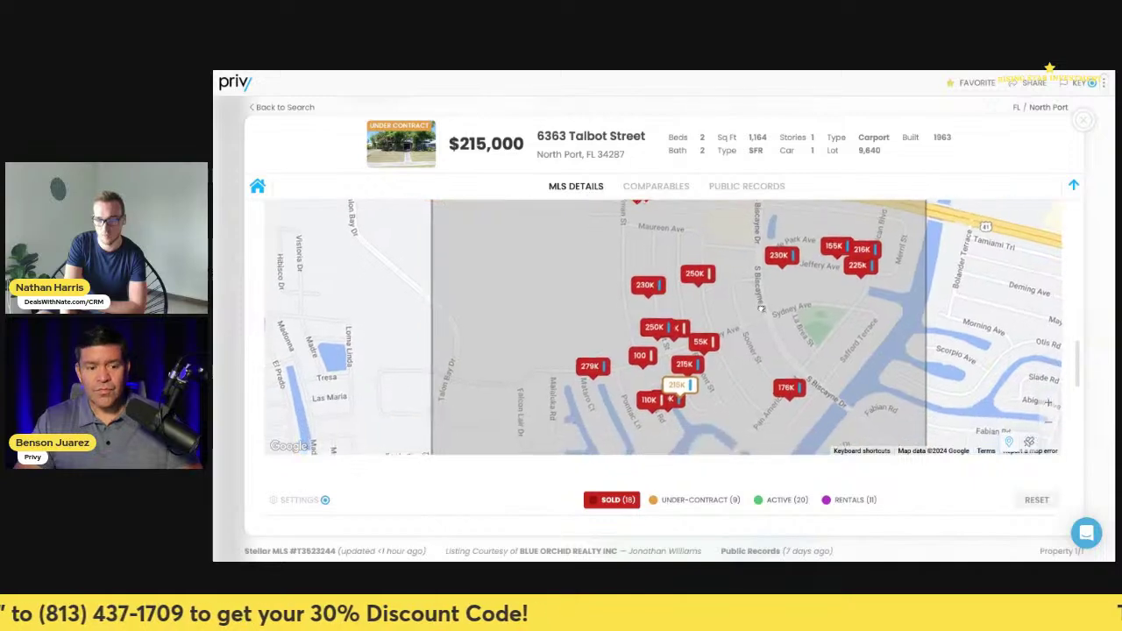
scroll(876, 395, "down", 3)
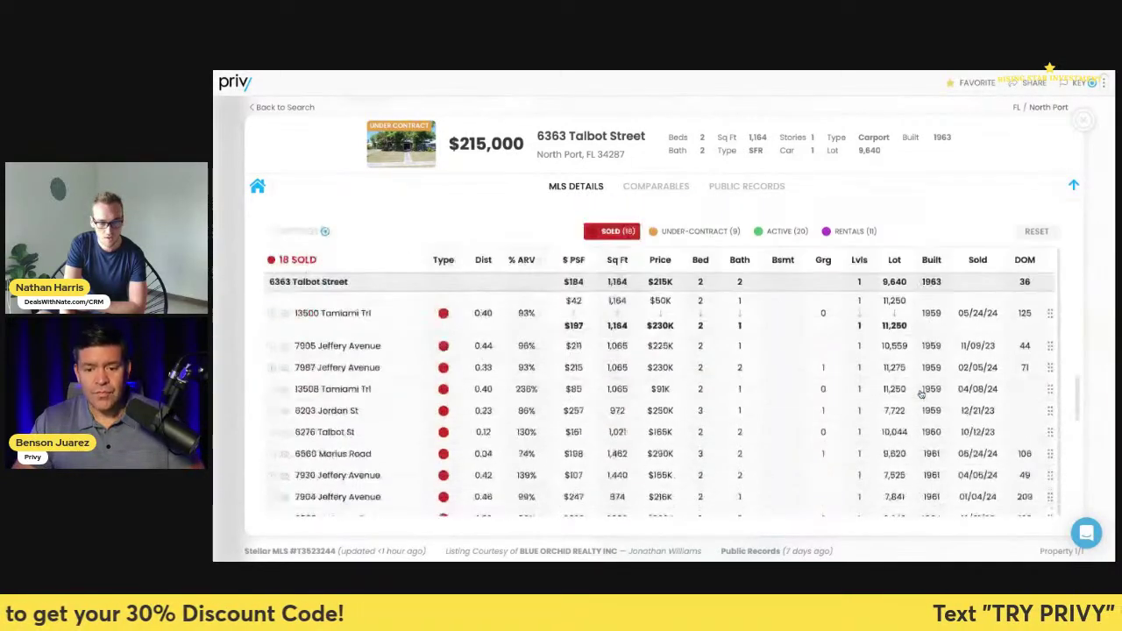
- Sort the comps by lot size, then by sale date with oldest sales first
left_click(897, 263)
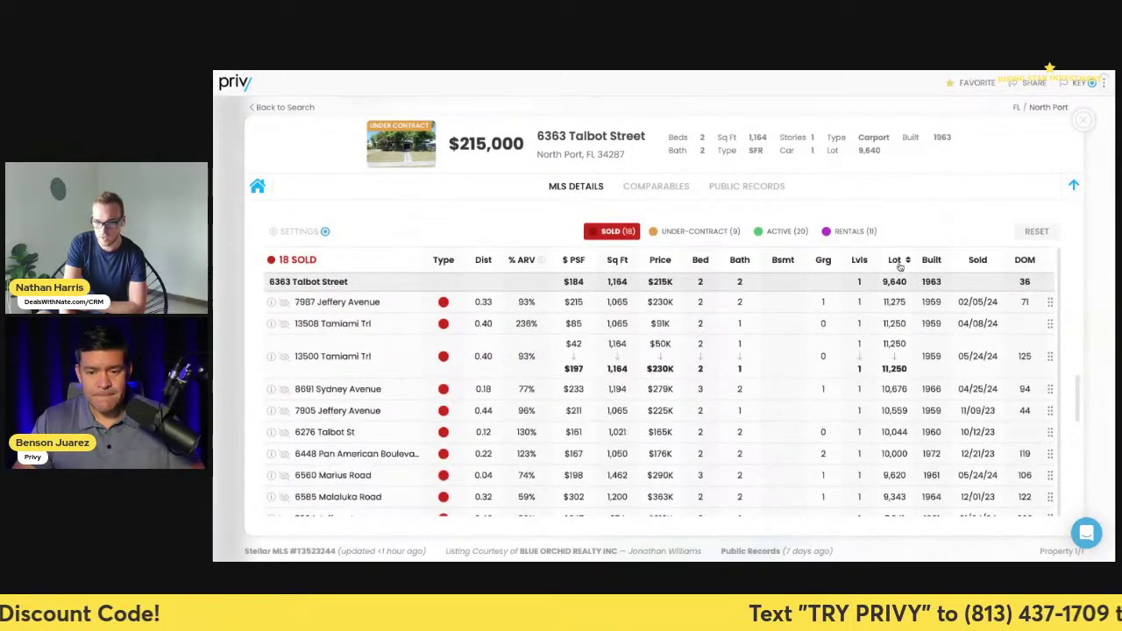
left_click(899, 263)
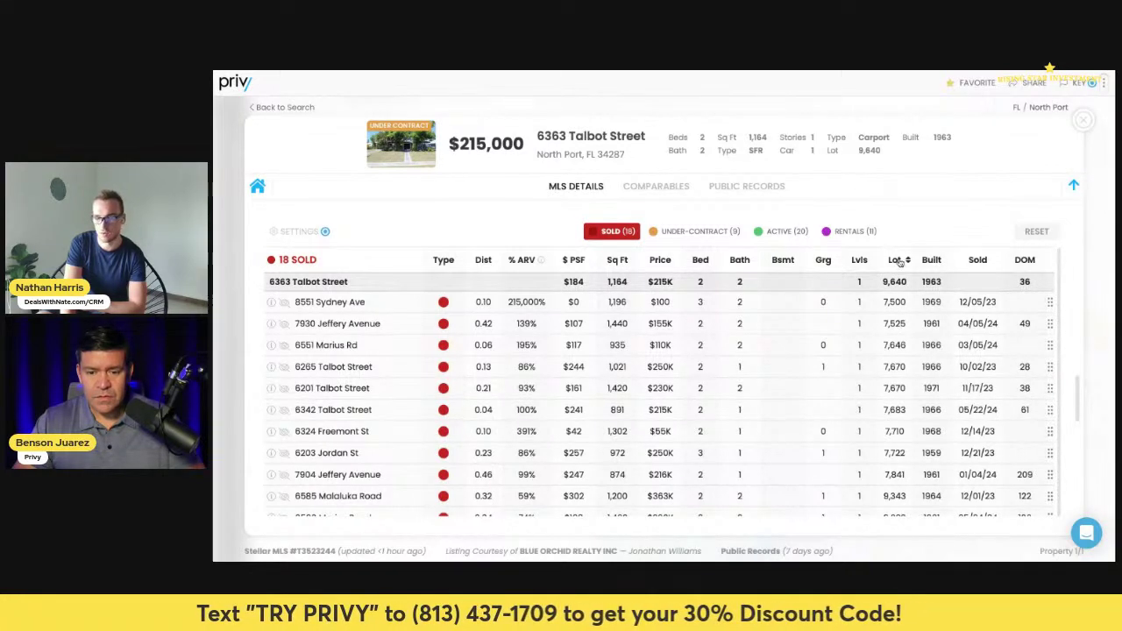
left_click(898, 263)
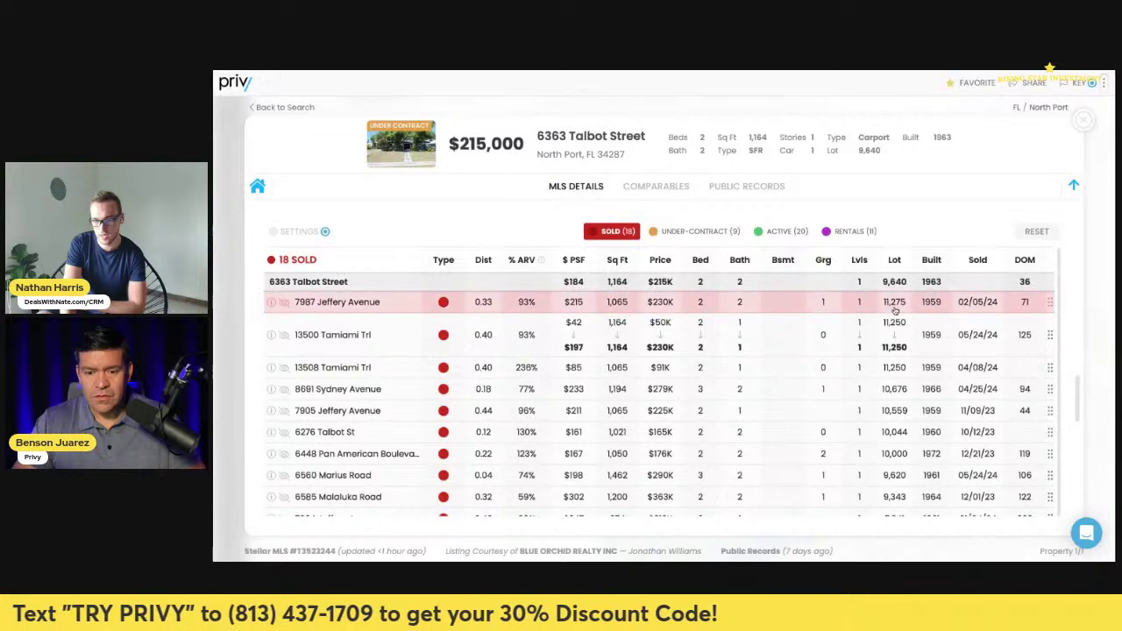
left_click(899, 260)
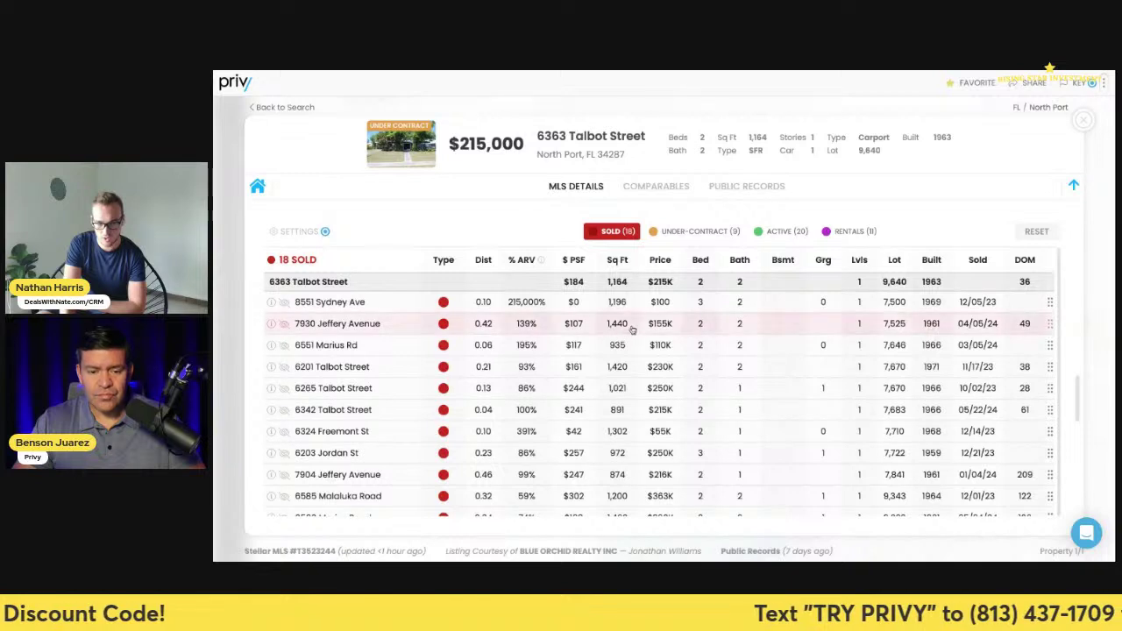
left_click(860, 259)
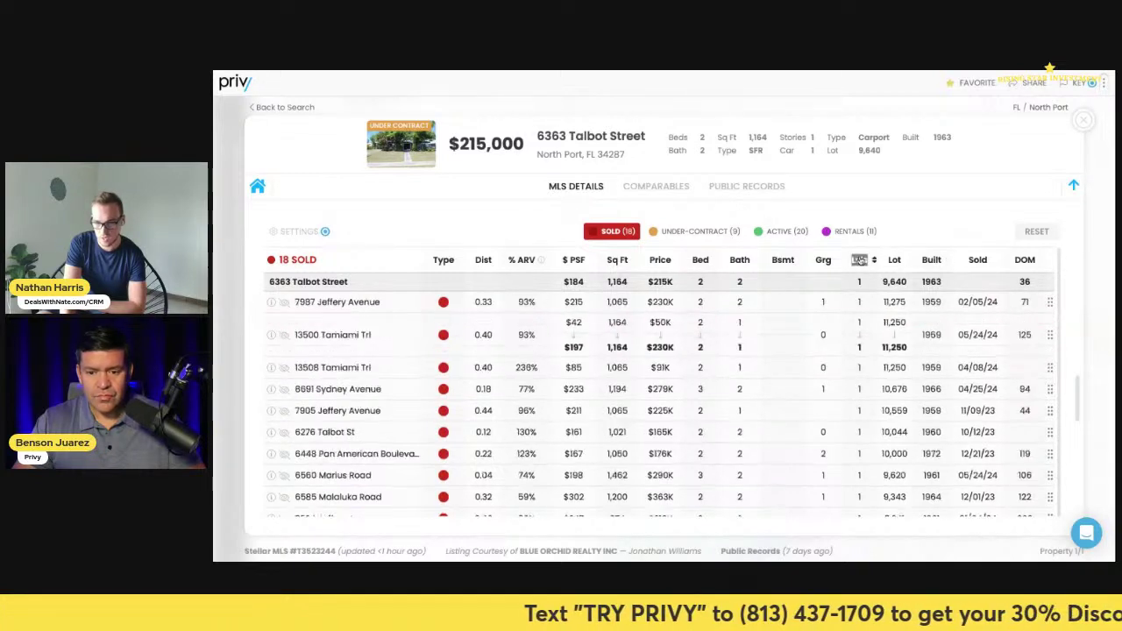
left_click(974, 260)
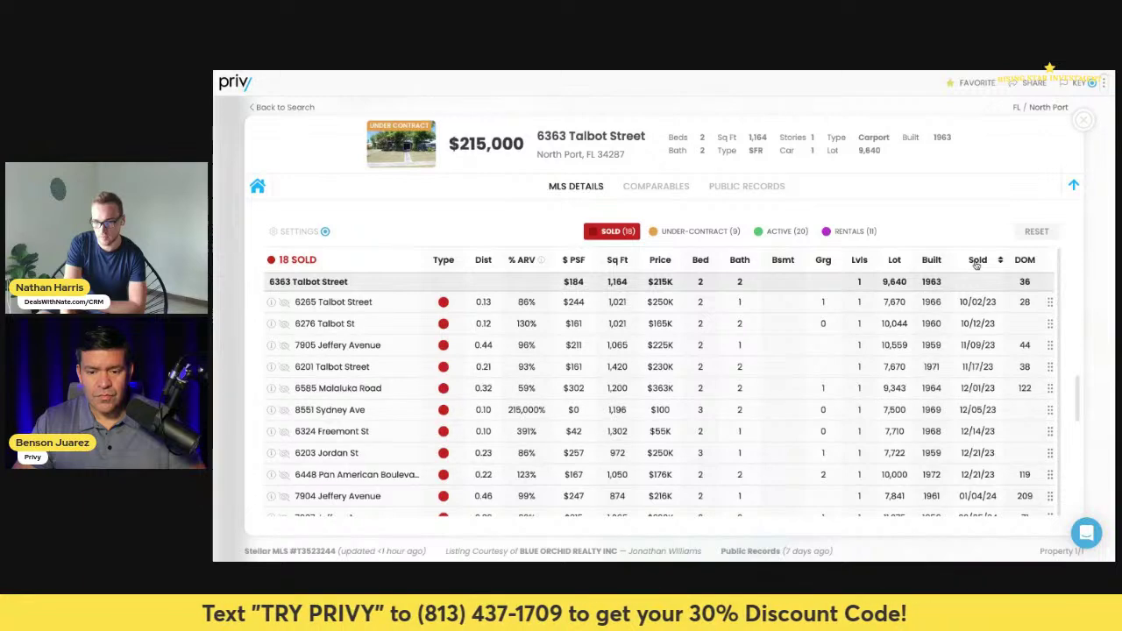
left_click(976, 260)
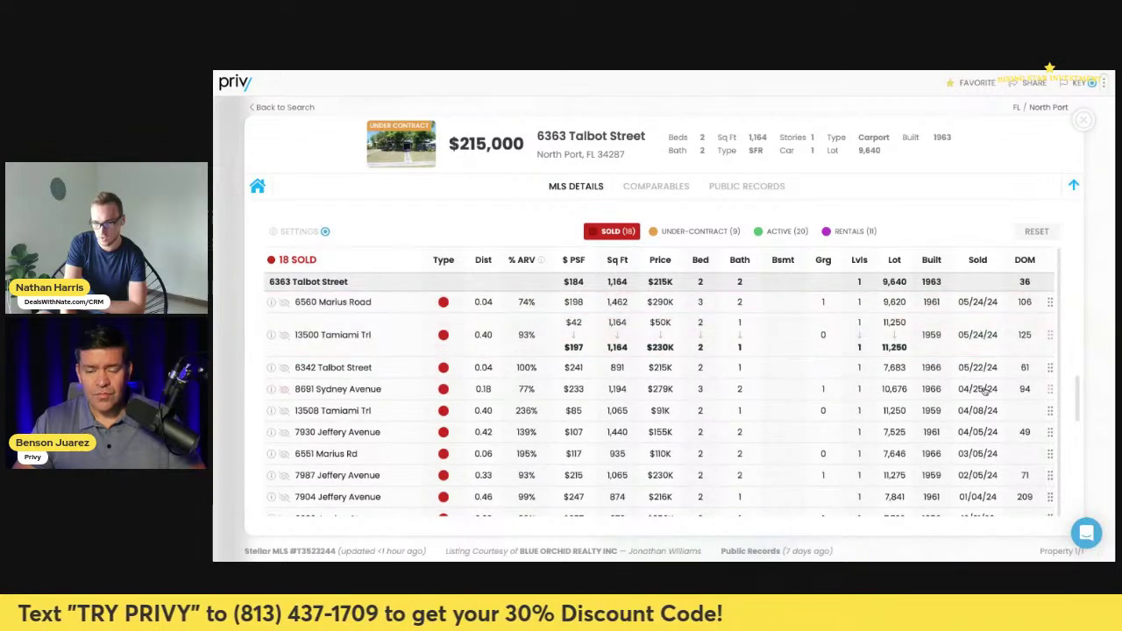
left_click(975, 261)
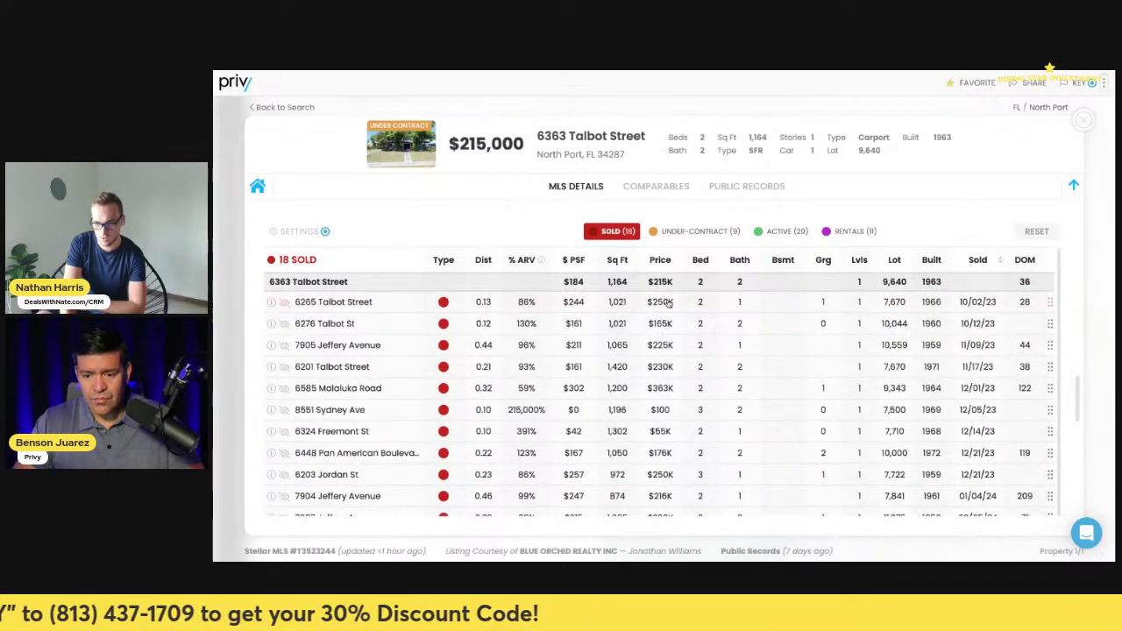
left_click(282, 303)
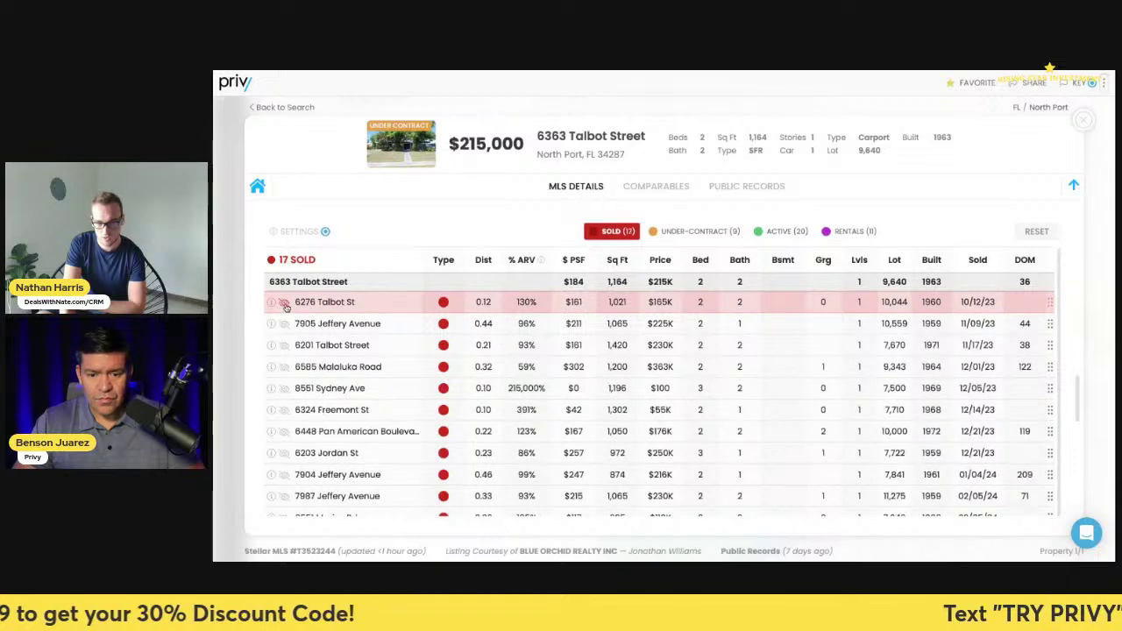
left_click(283, 303)
left_click(284, 304)
left_click(284, 303)
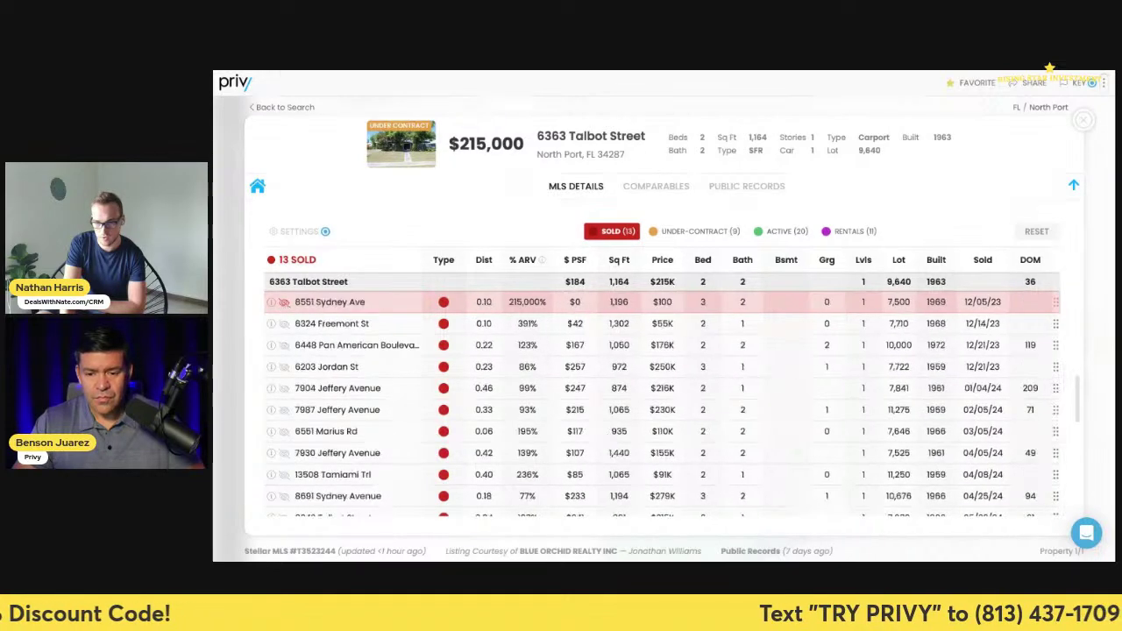
left_click(284, 301)
left_click(284, 302)
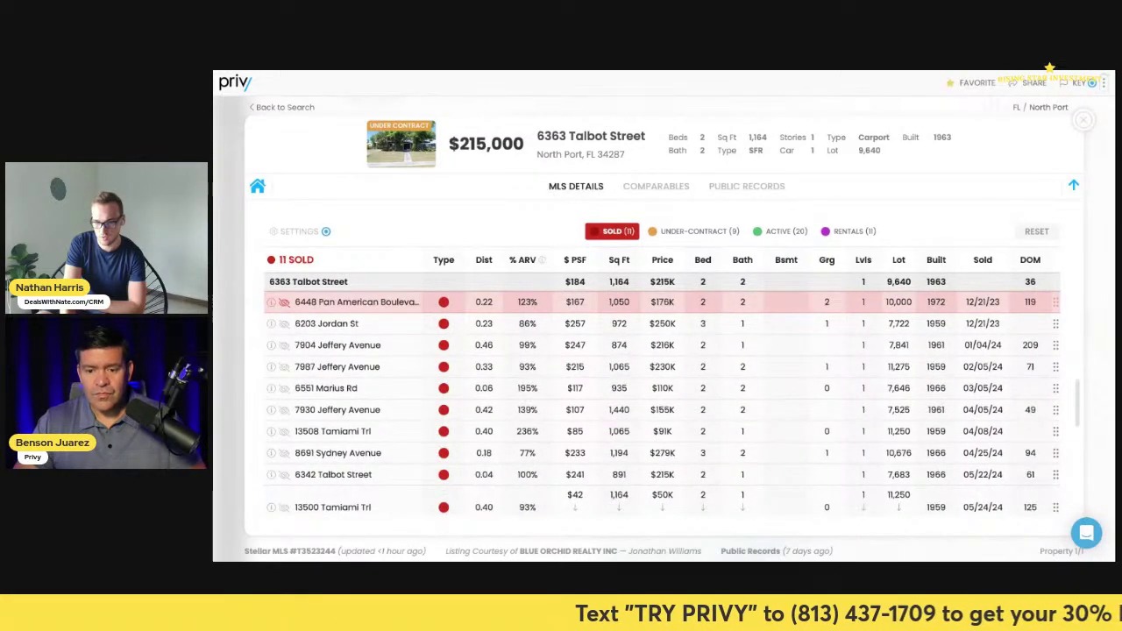
left_click(284, 301)
left_click(284, 301)
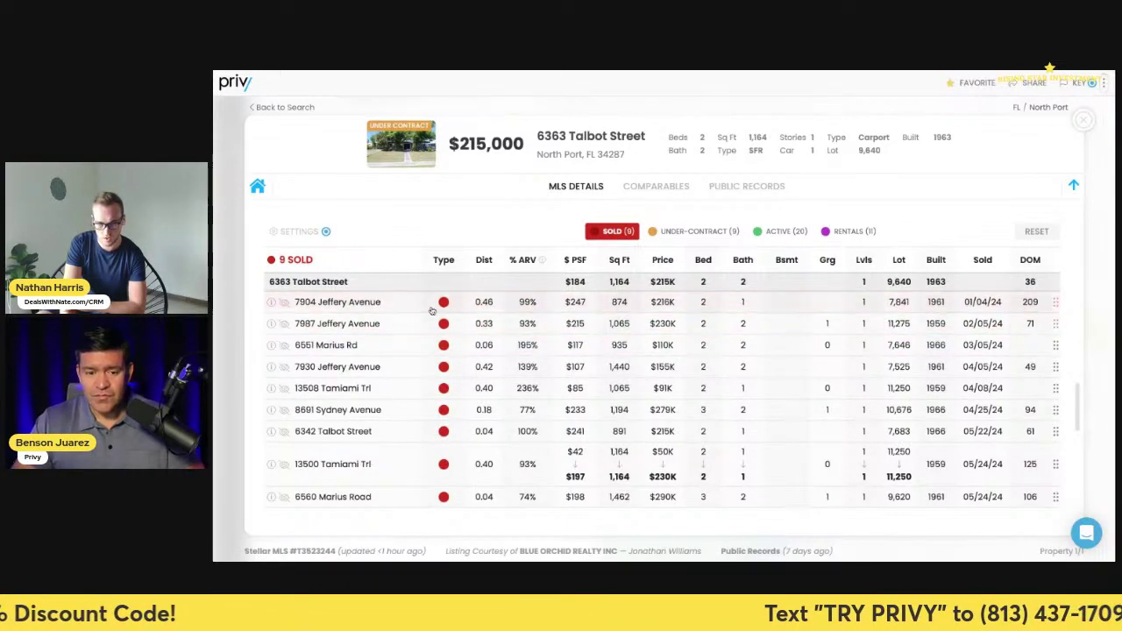
left_click(285, 303)
left_click(285, 302)
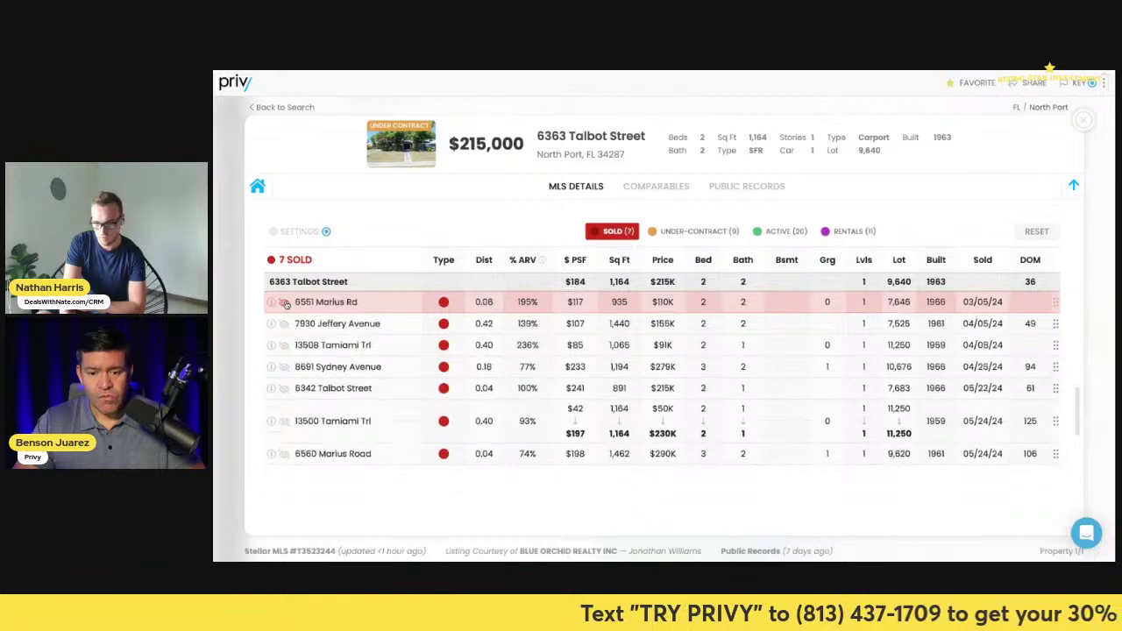
left_click(284, 302)
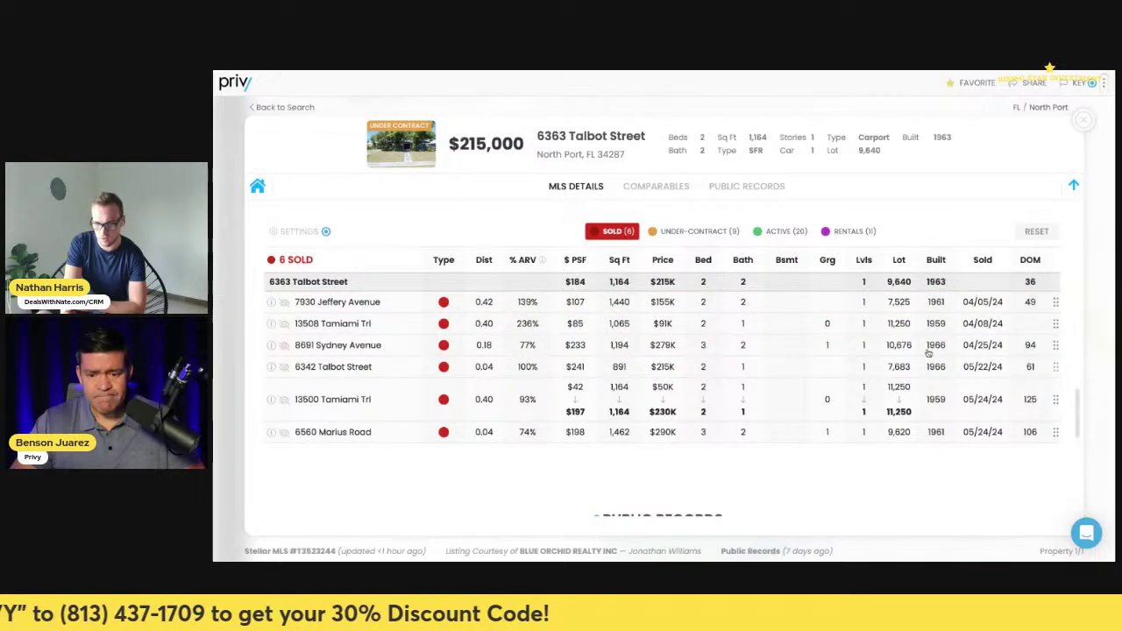
scroll(758, 365, "up", 5)
scroll(778, 384, "down", 3)
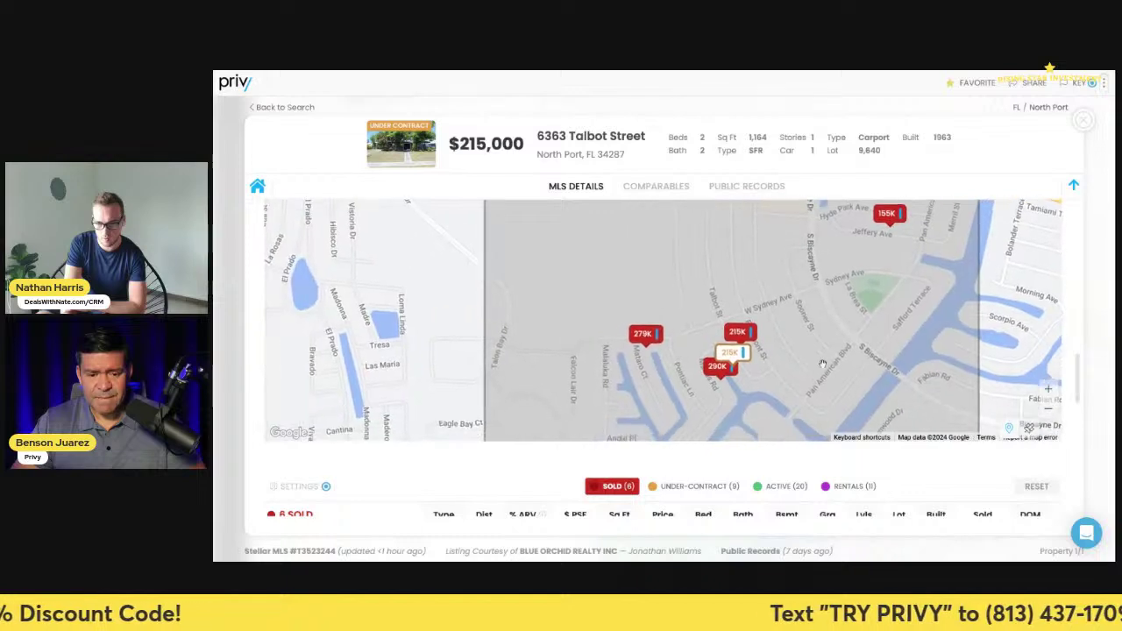
left_click(706, 360)
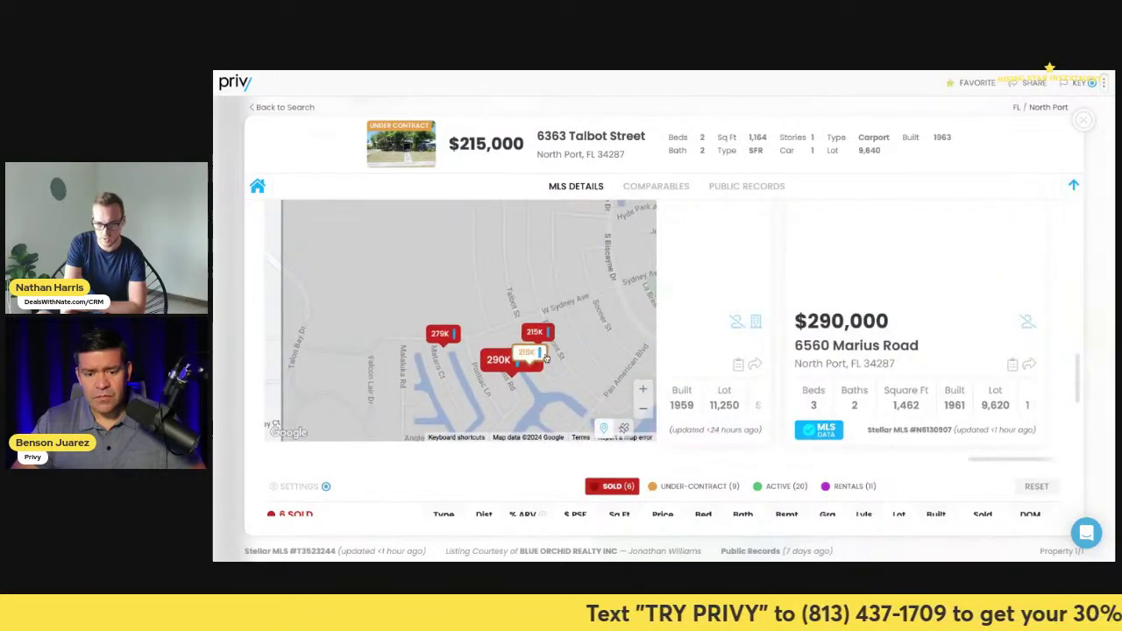
scroll(506, 314, "up", 5)
scroll(506, 314, "down", 2)
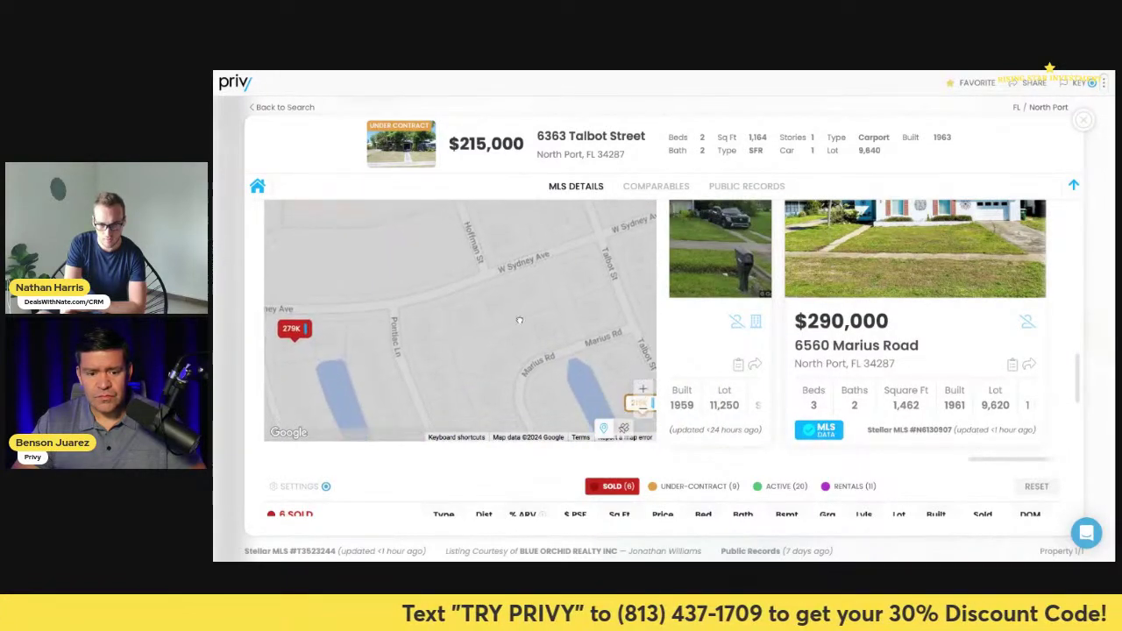
left_click_drag(523, 274, 438, 300)
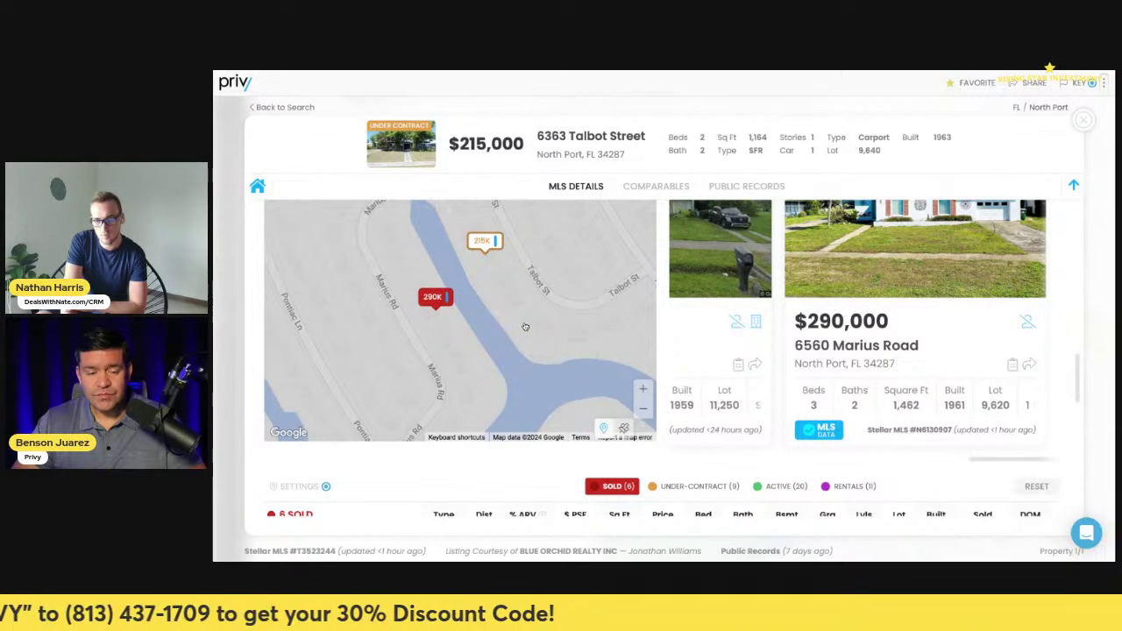
left_click(893, 285)
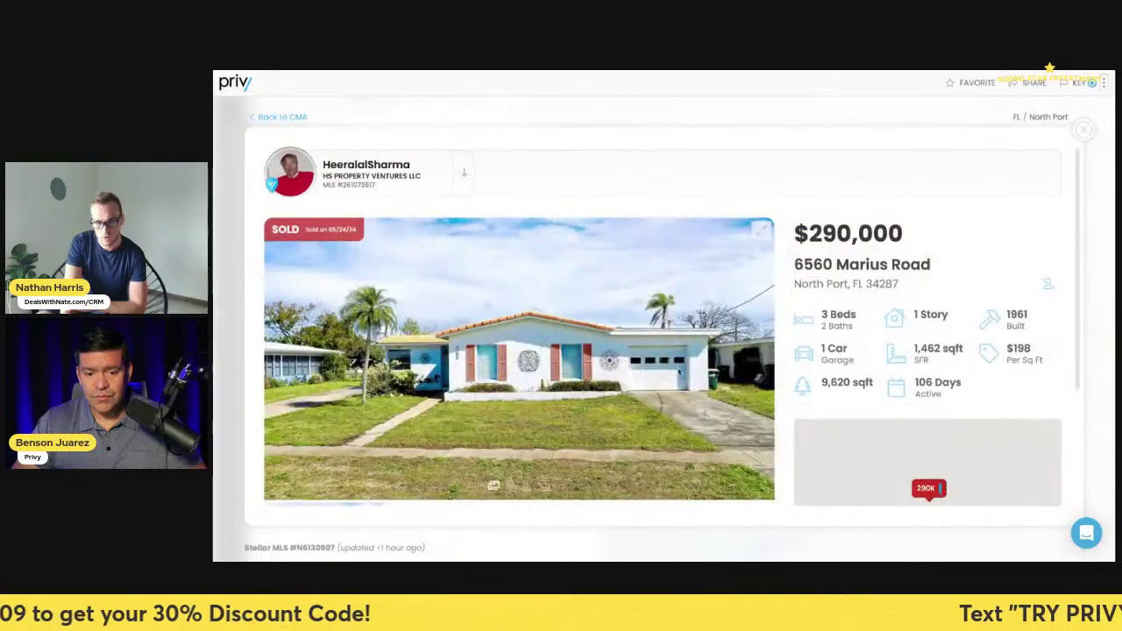
left_click(761, 364)
left_click(761, 364)
left_click(761, 364)
left_click(760, 364)
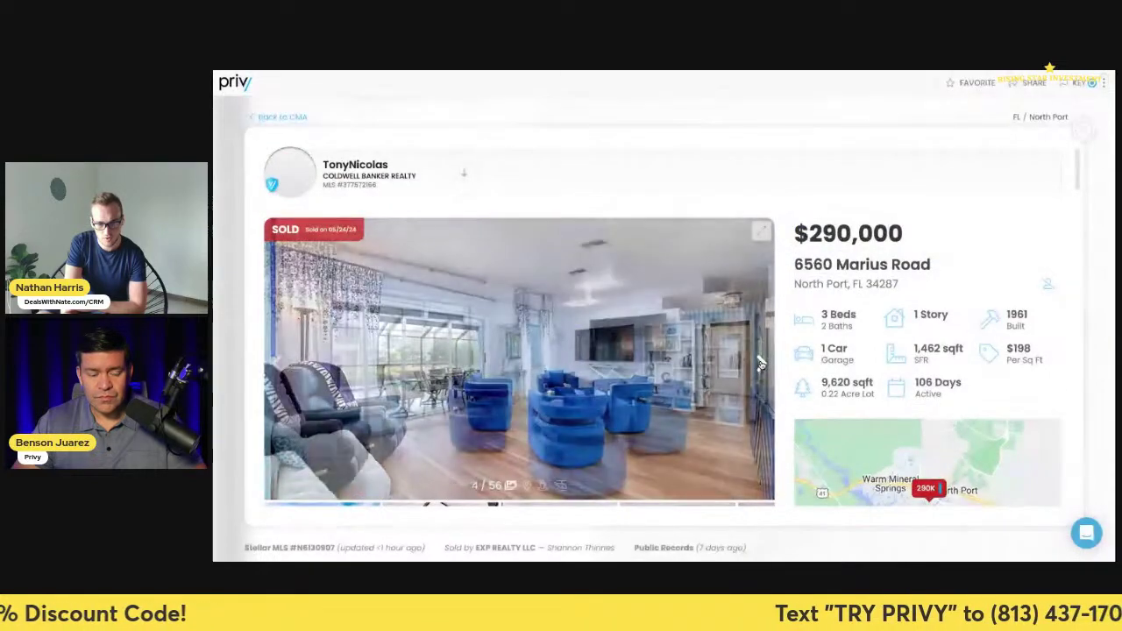
left_click(761, 364)
left_click(761, 363)
left_click(761, 363)
left_click(761, 364)
left_click(761, 363)
left_click(761, 364)
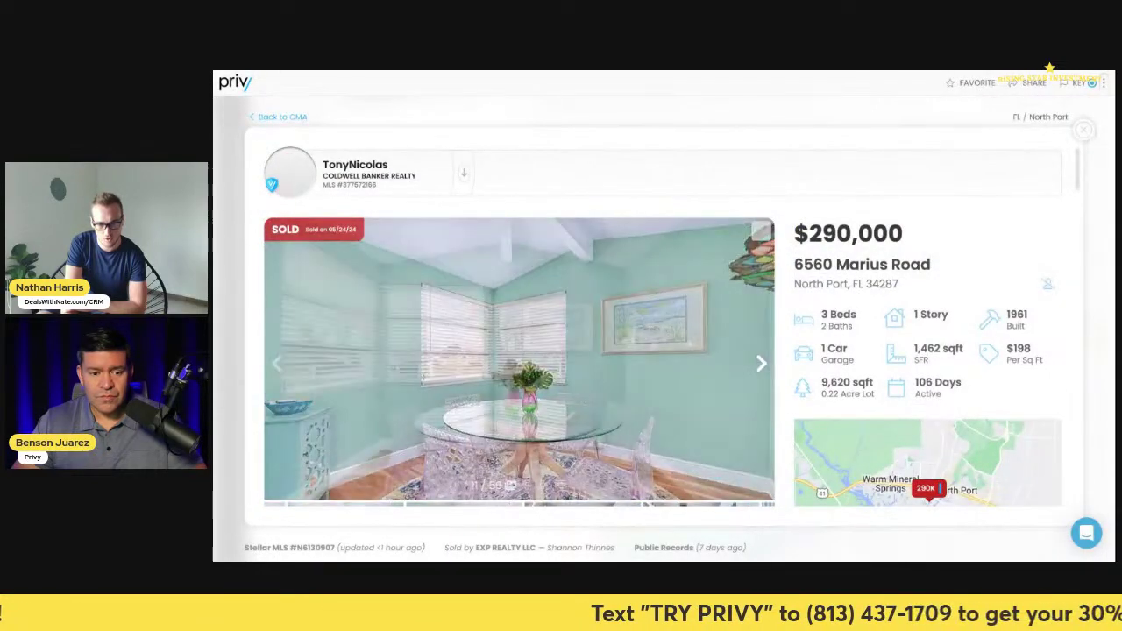
left_click(761, 363)
left_click(761, 364)
left_click(760, 364)
left_click(760, 363)
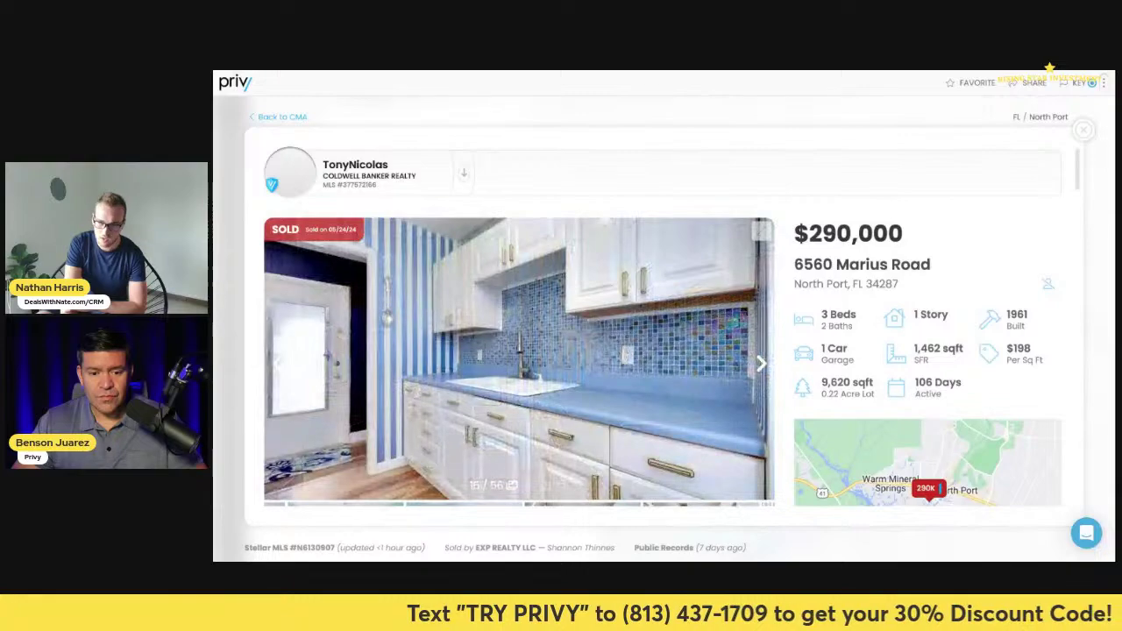
left_click(761, 364)
left_click(761, 363)
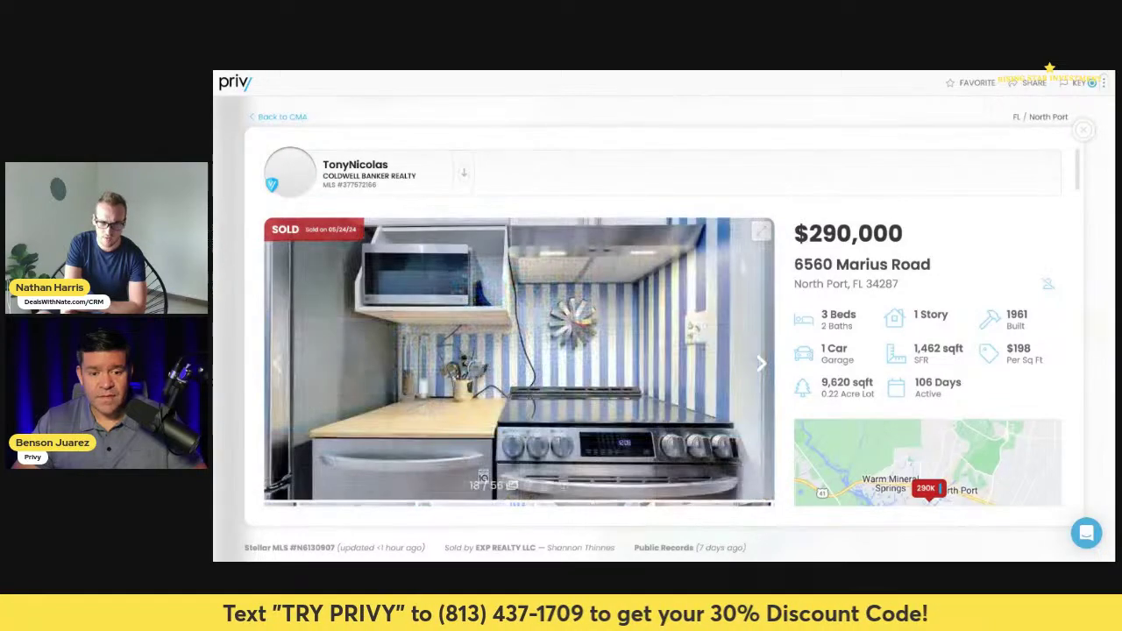
left_click(761, 364)
left_click(761, 363)
left_click(760, 363)
left_click(761, 363)
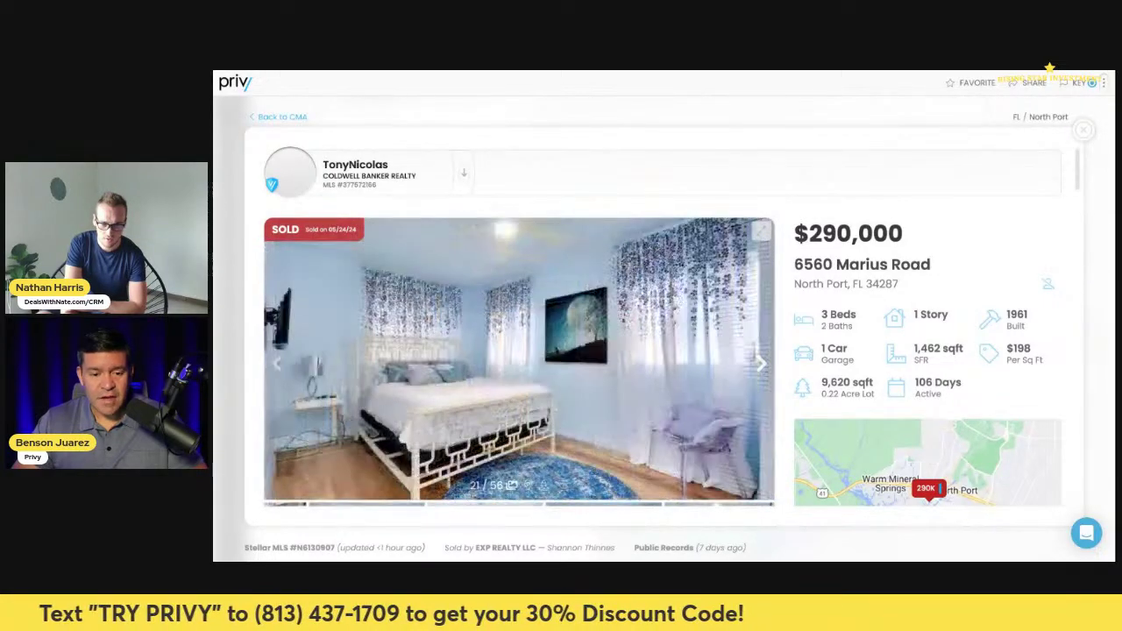
left_click(761, 363)
left_click(761, 364)
left_click(761, 364)
left_click(760, 364)
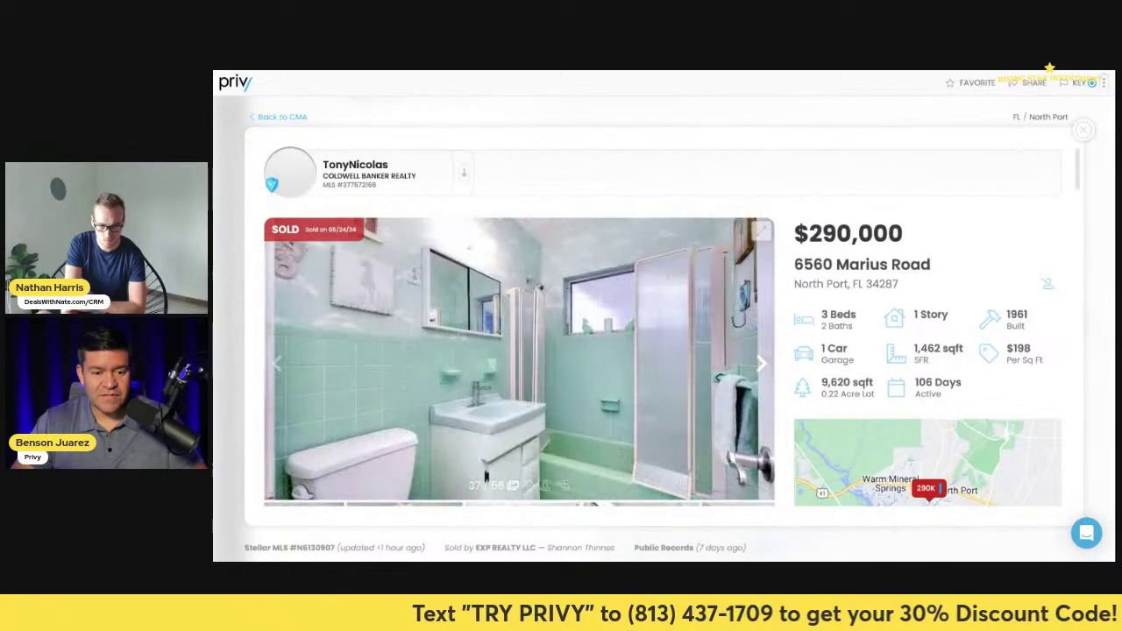
- View the remaining Marius Road photos with the arrow key, then close the comp detail
key("Right")
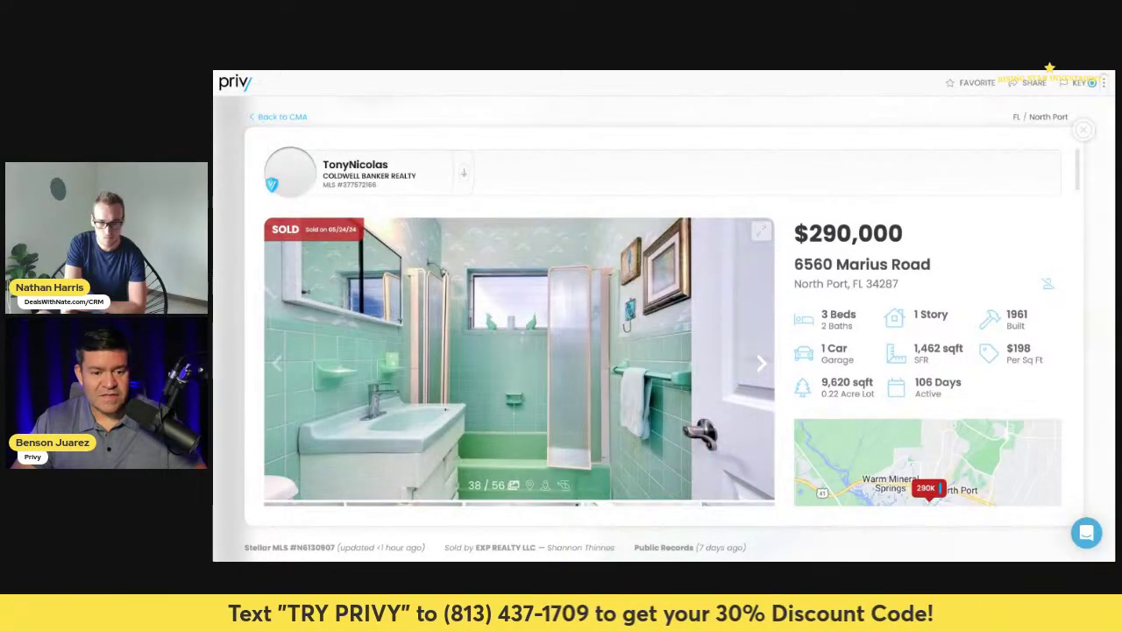
key("Right")
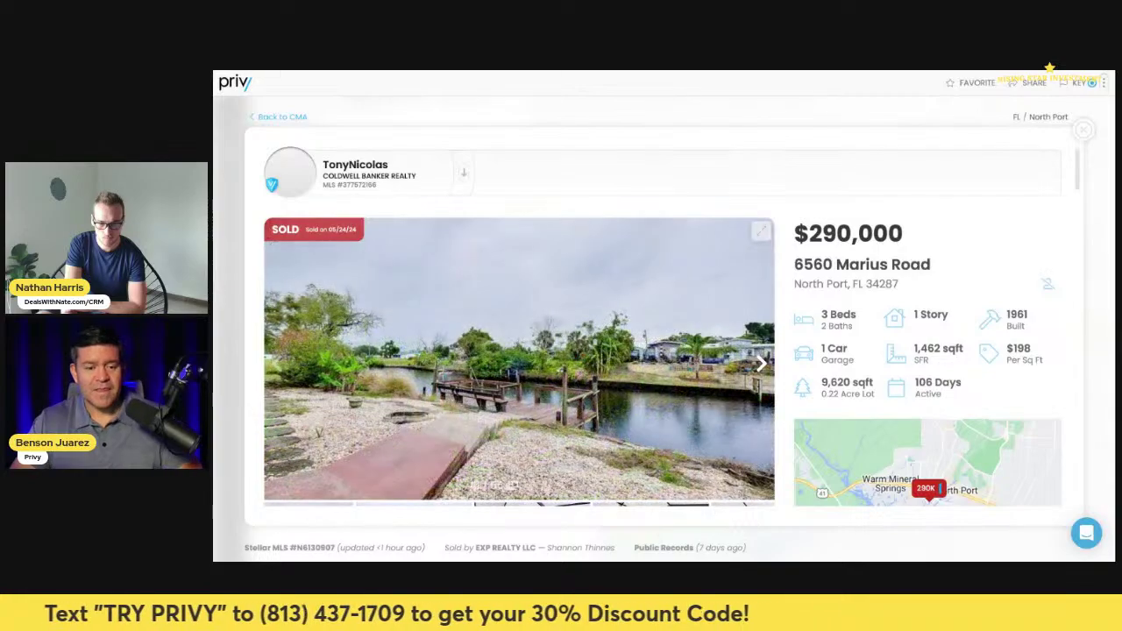
key("Right")
key("Right")
key("Right")
key("Right")
key("Right")
key("Right")
key("Right")
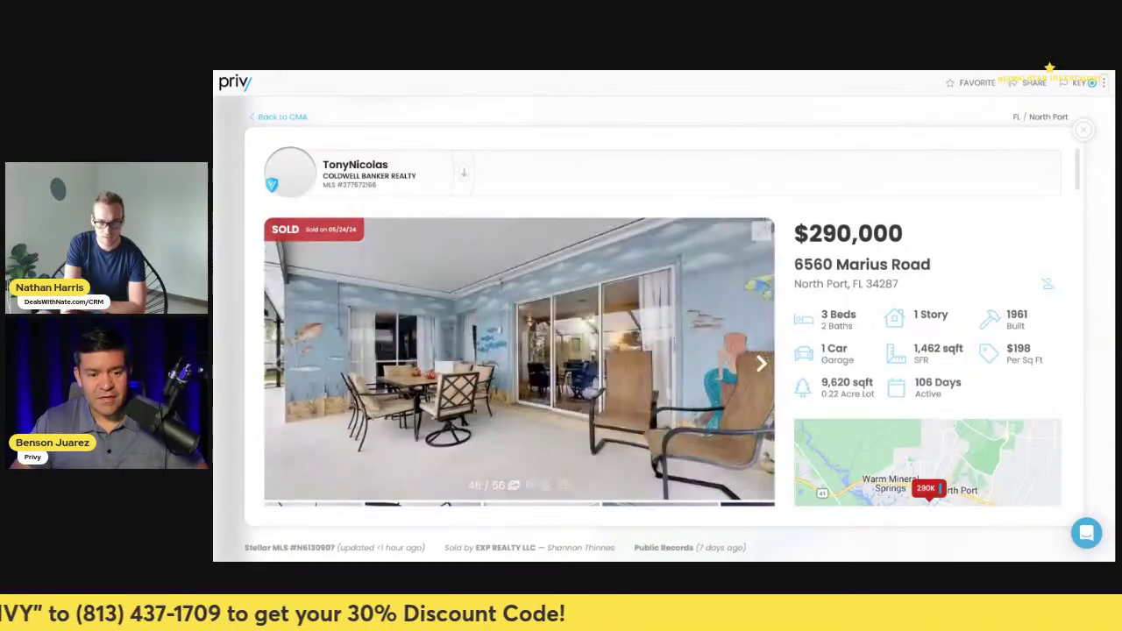
key("Right")
key("Right")
key("Right")
key("Right")
key("Right")
key("Right")
key("Right")
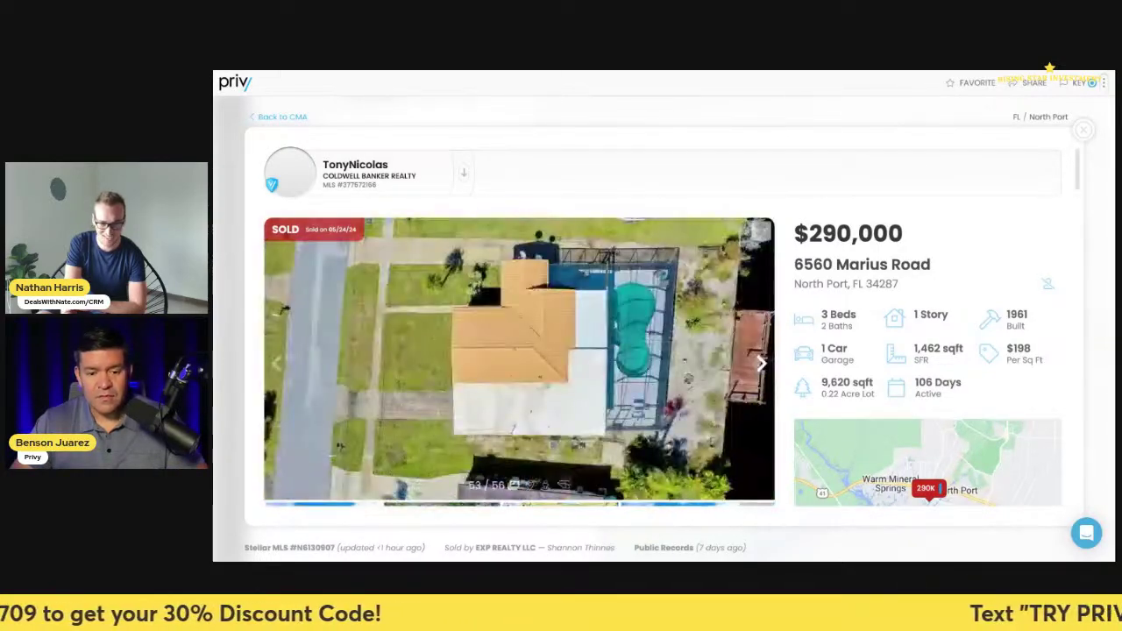
key("Right")
key("Right")
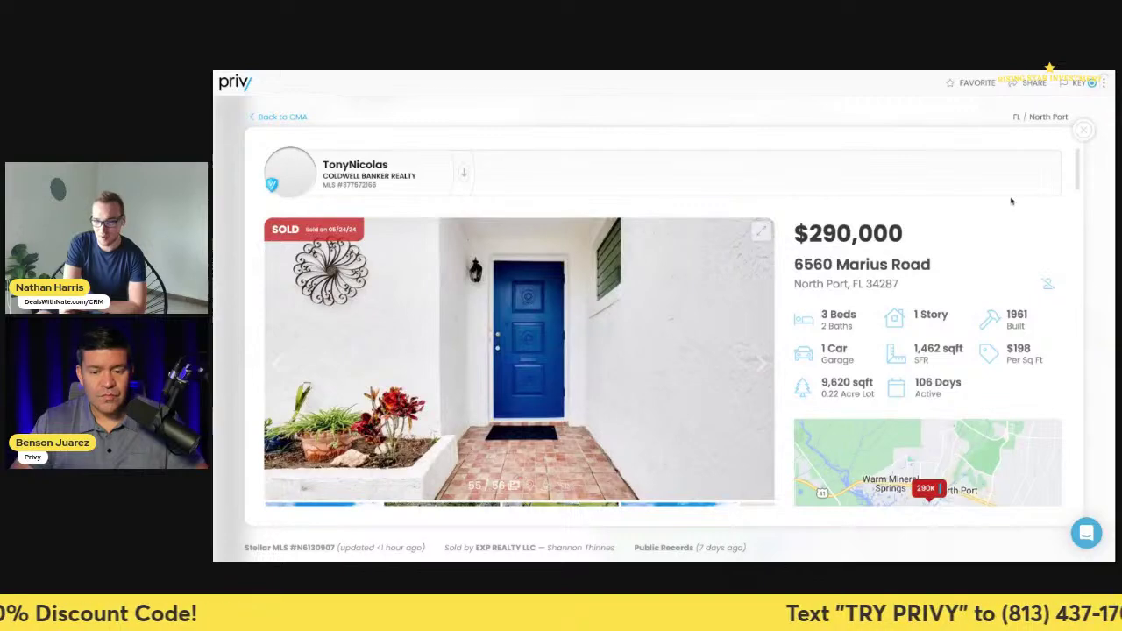
key("Escape")
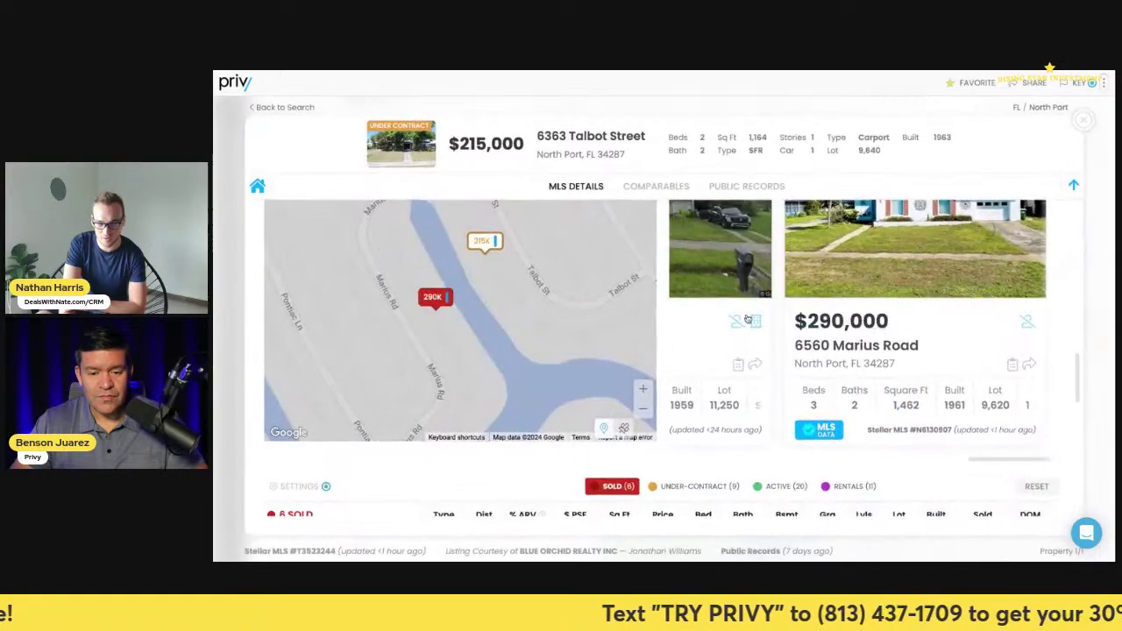
scroll(614, 378, "down", 3)
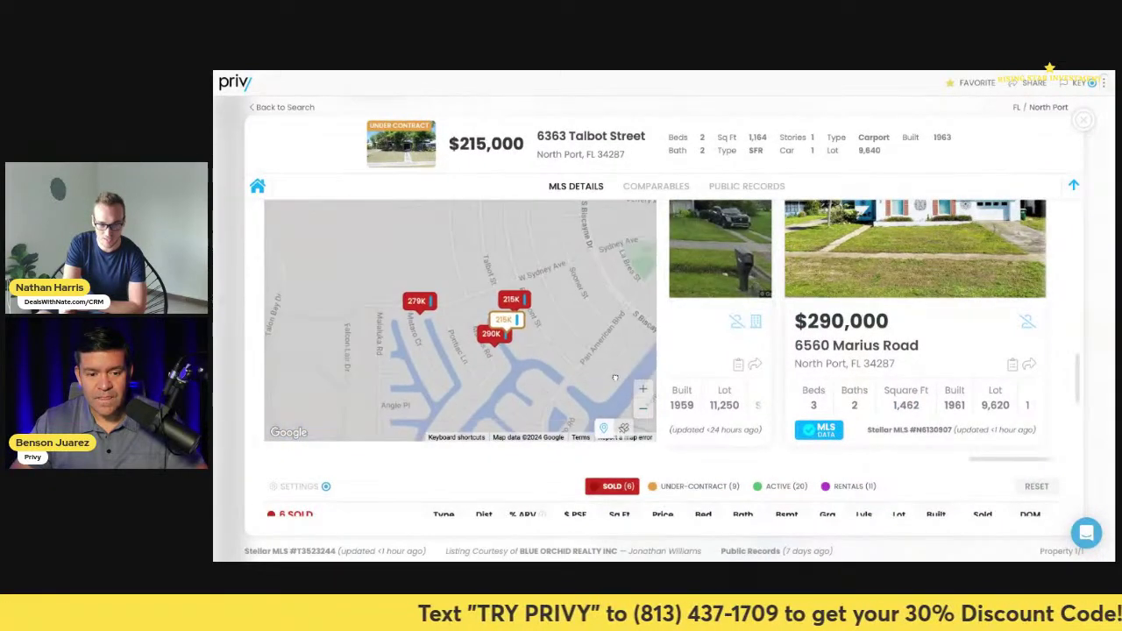
left_click(405, 293)
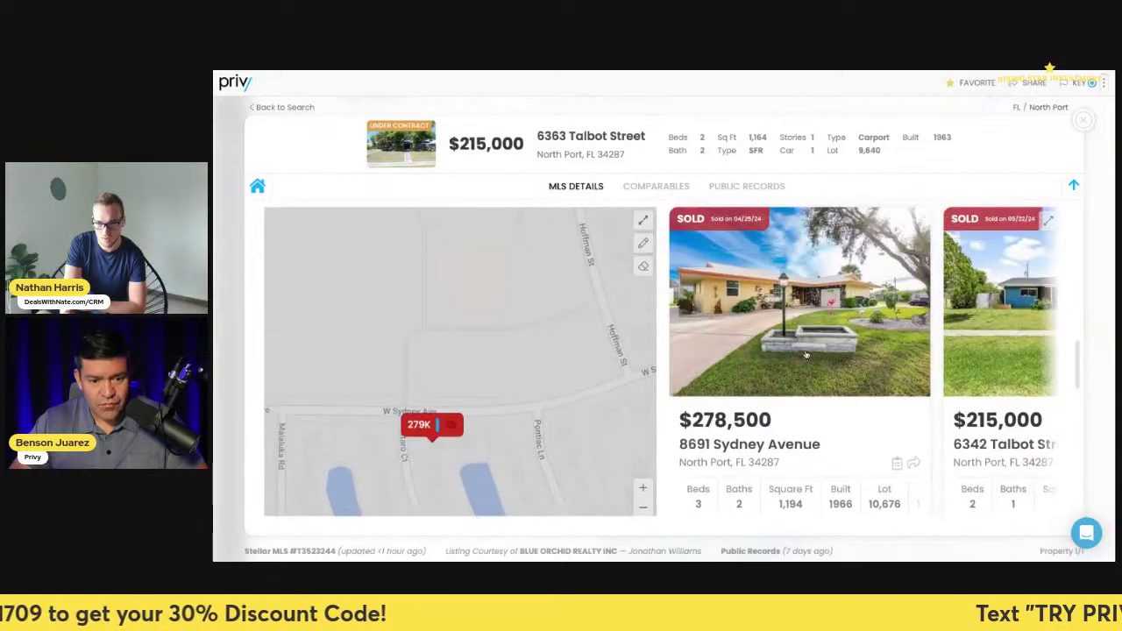
left_click(784, 342)
left_click(758, 364)
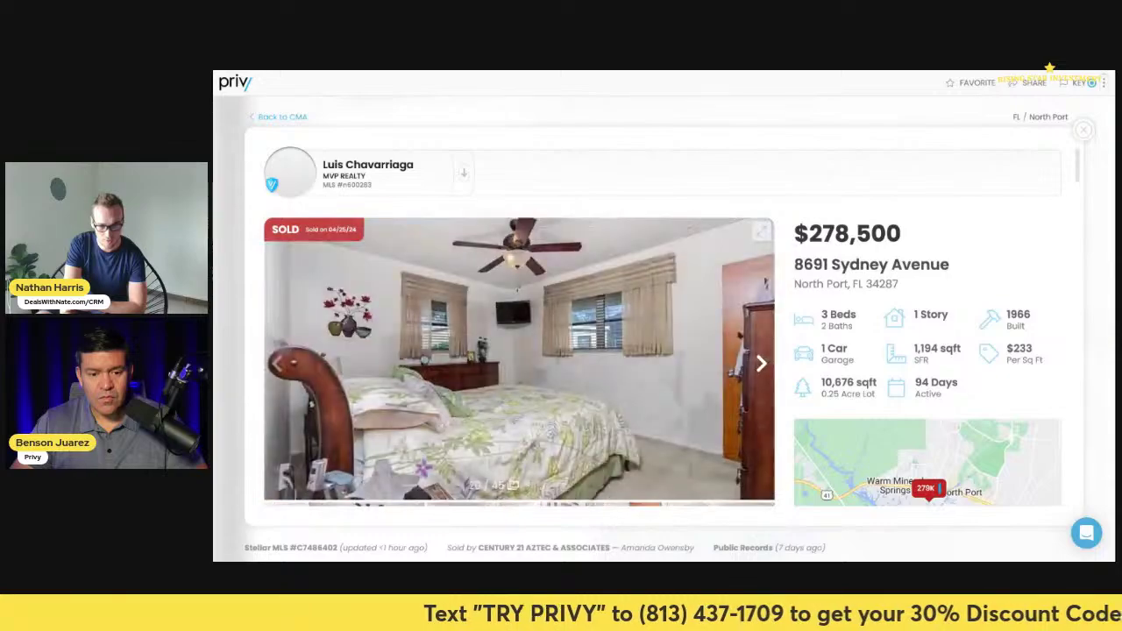
left_click(761, 363)
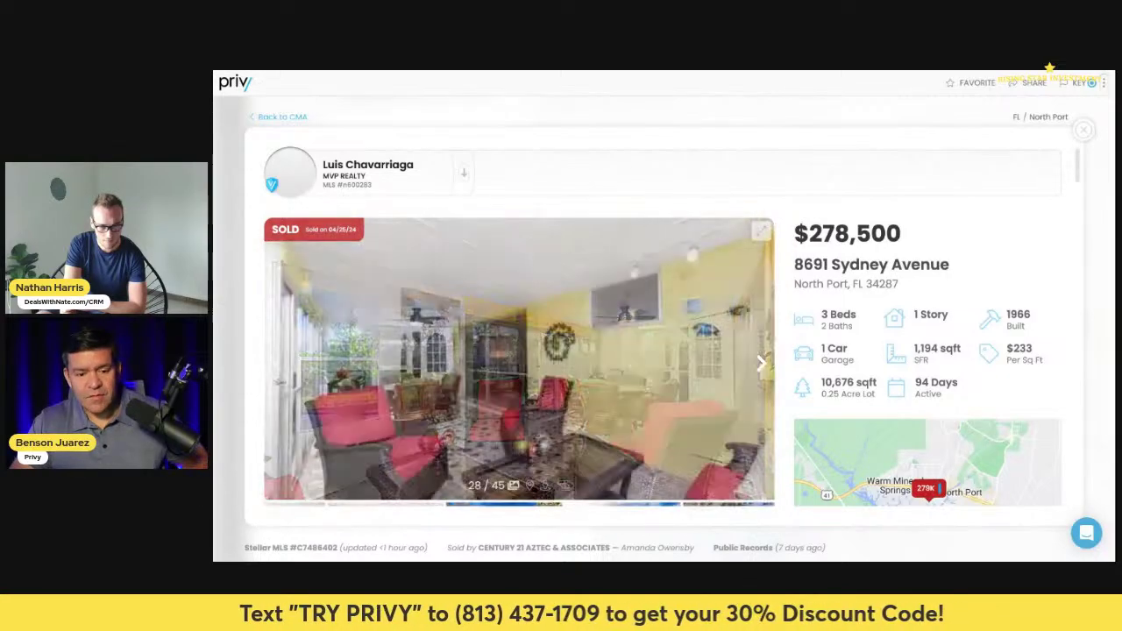
left_click(761, 363)
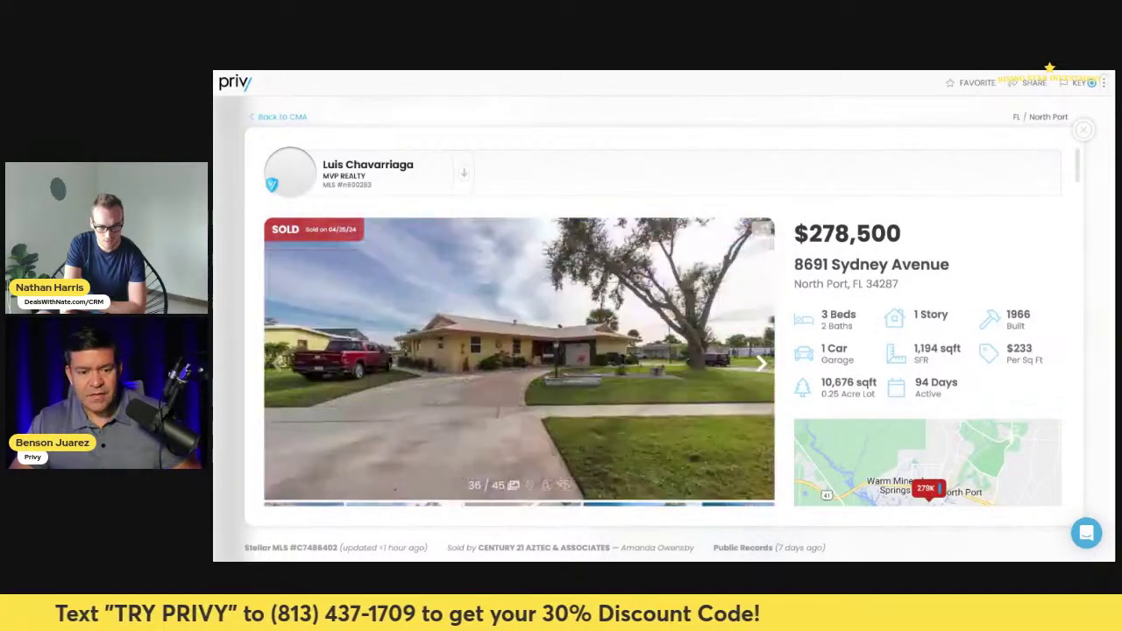
left_click(760, 363)
left_click(279, 366)
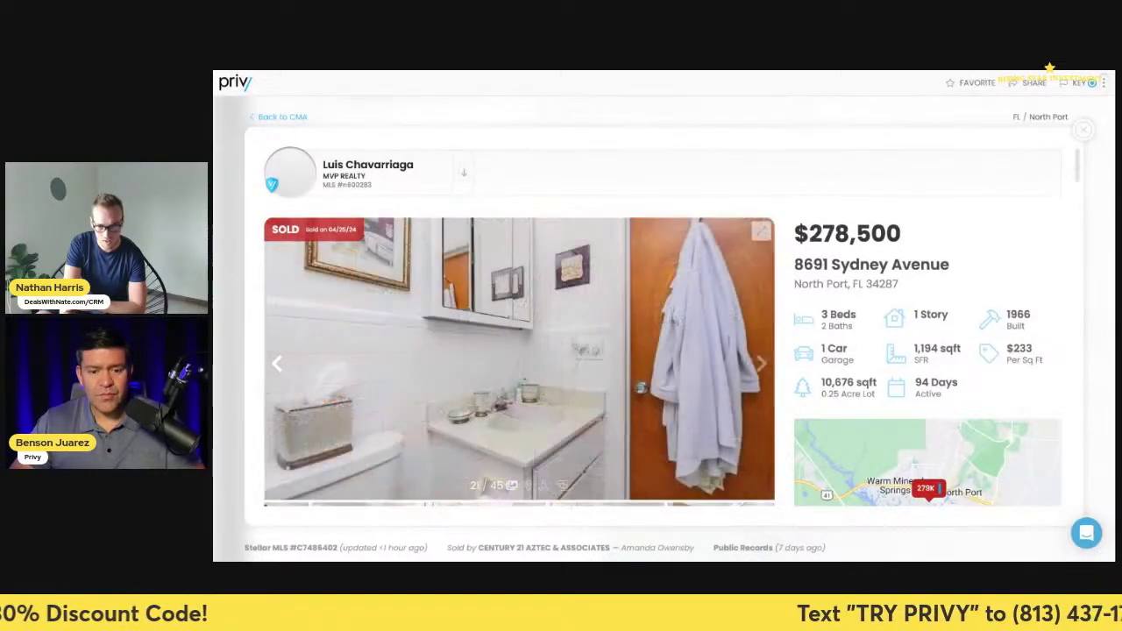
left_click(1083, 129)
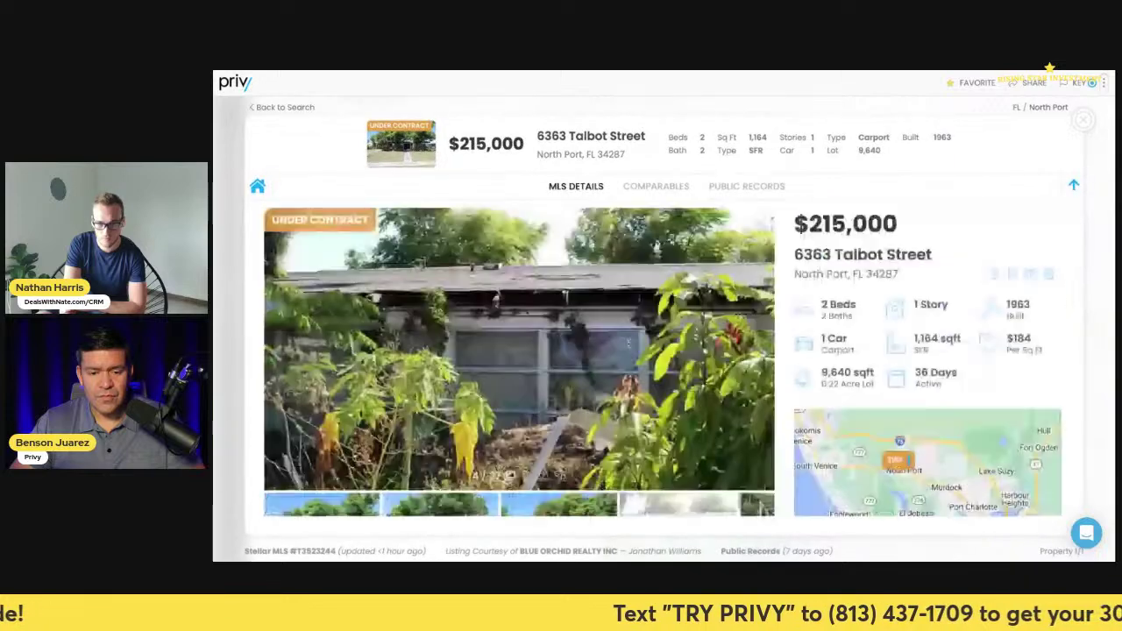
scroll(558, 215, "down", 5)
scroll(557, 215, "up", 2)
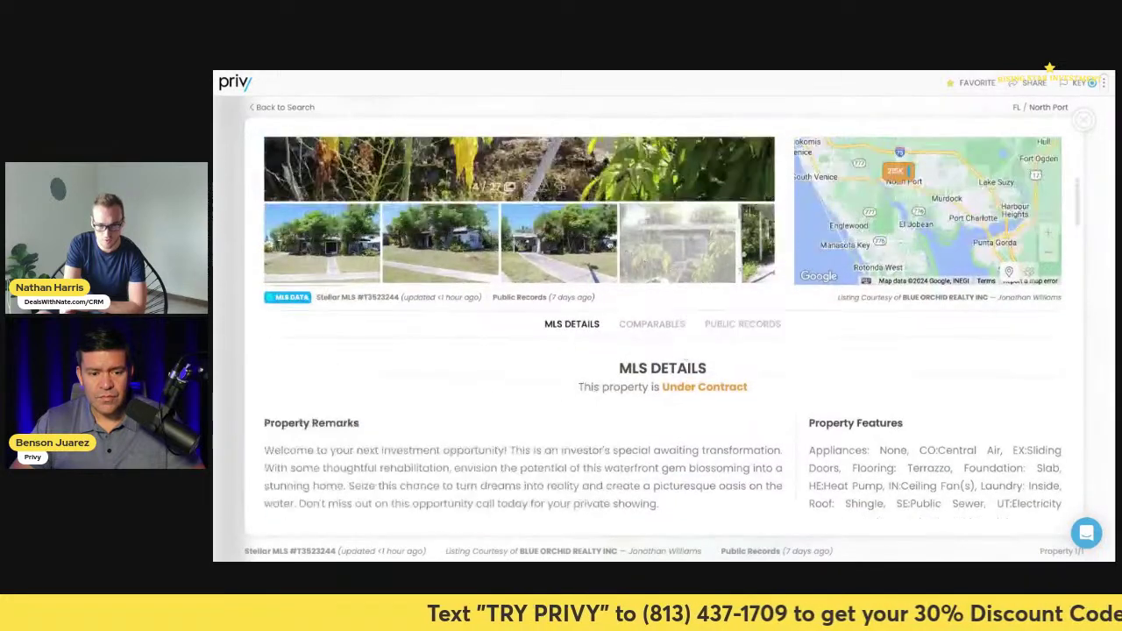
scroll(557, 215, "up", 4)
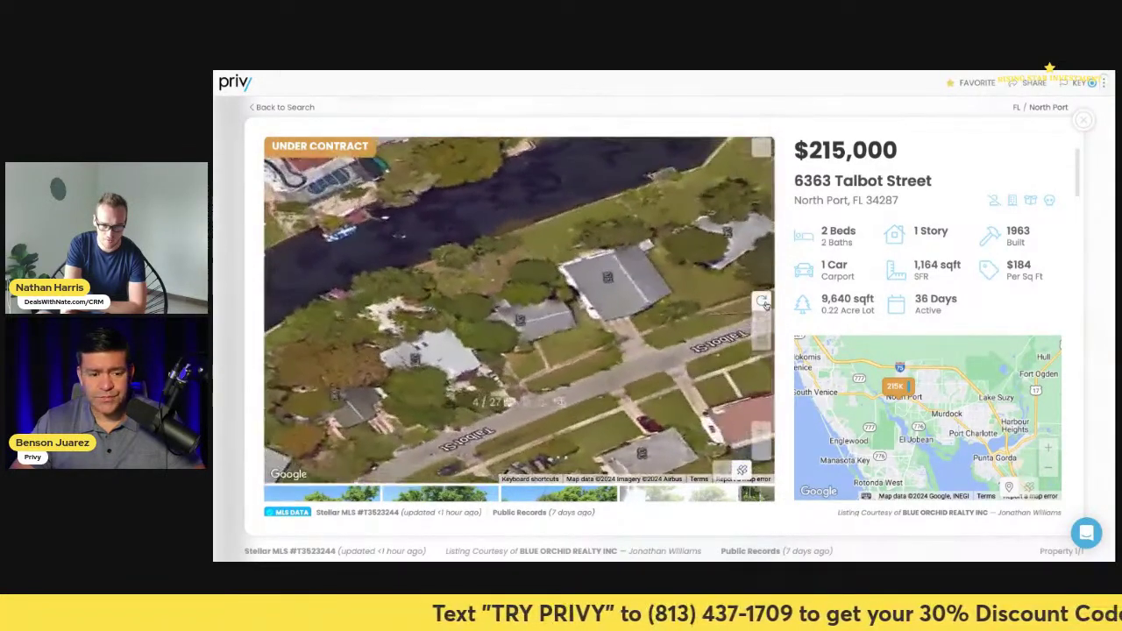
left_click(763, 303)
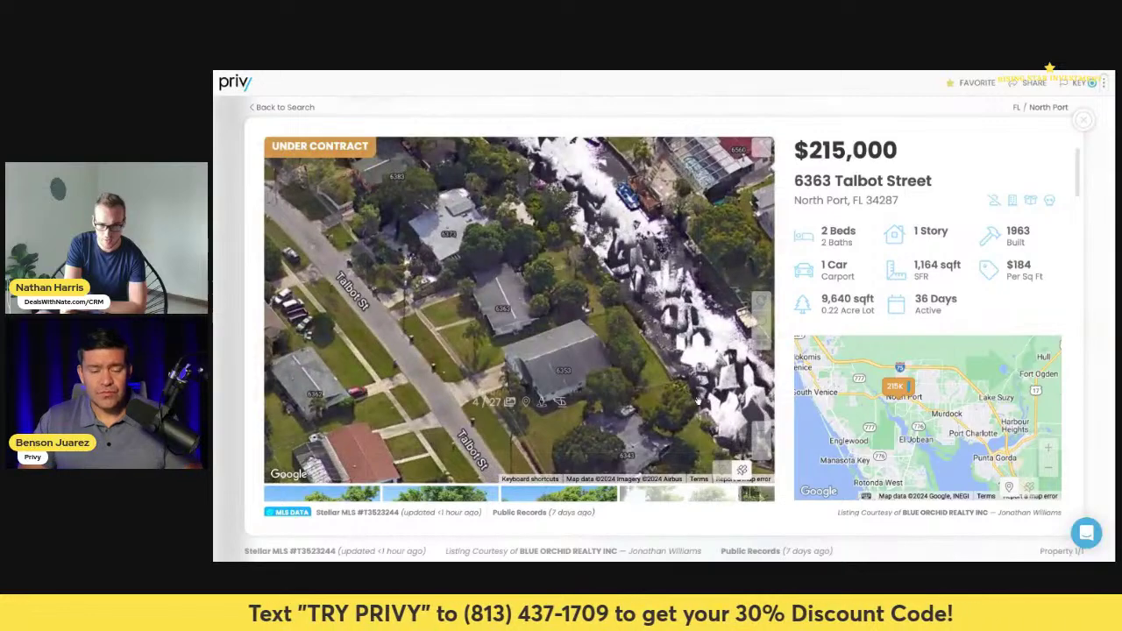
scroll(697, 401, "down", 2)
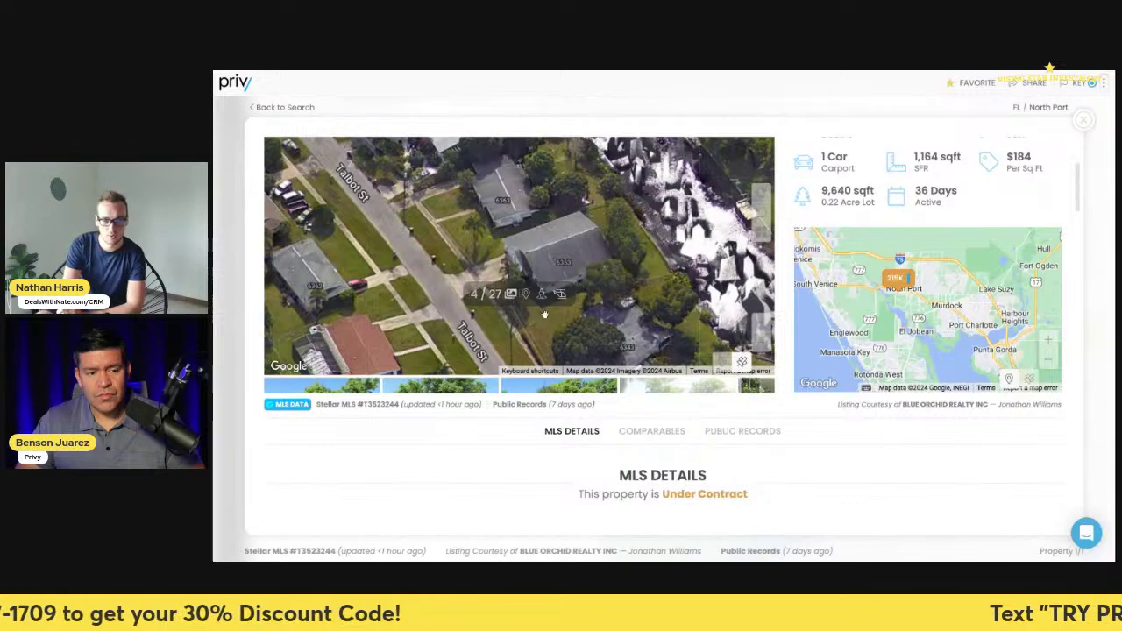
scroll(692, 447, "down", 15)
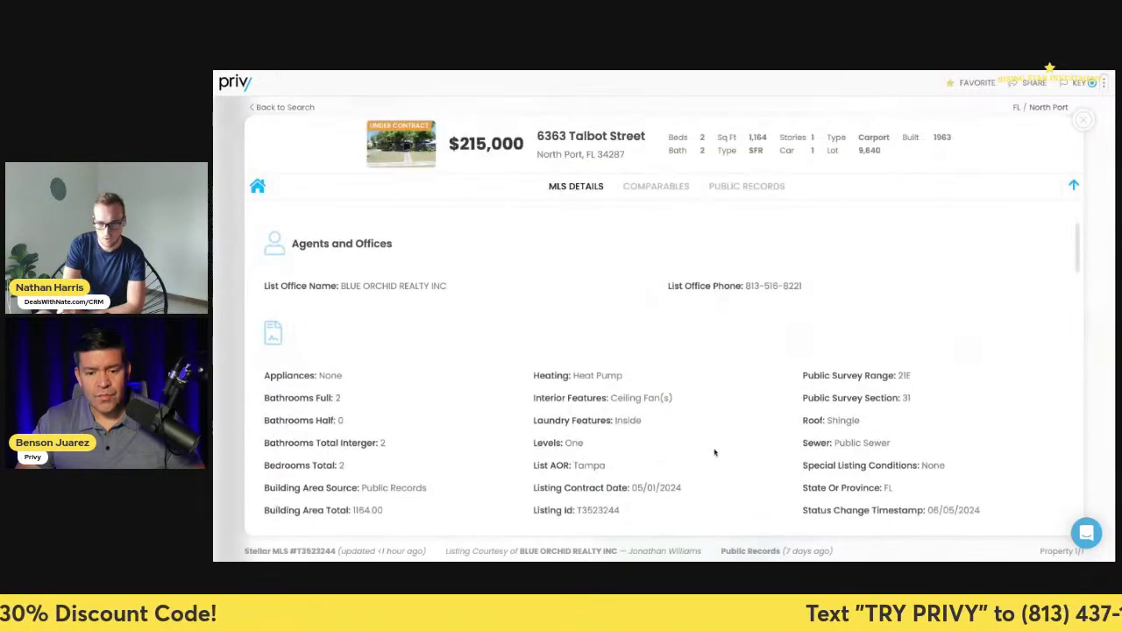
scroll(692, 459, "down", 10)
scroll(491, 368, "up", 4)
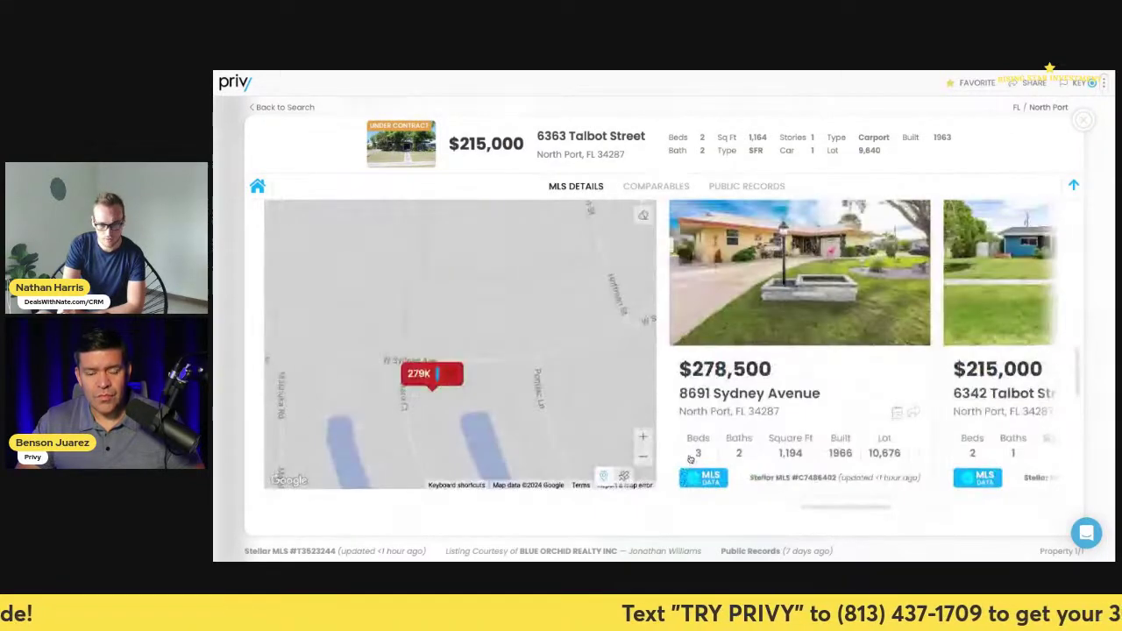
left_click(800, 325)
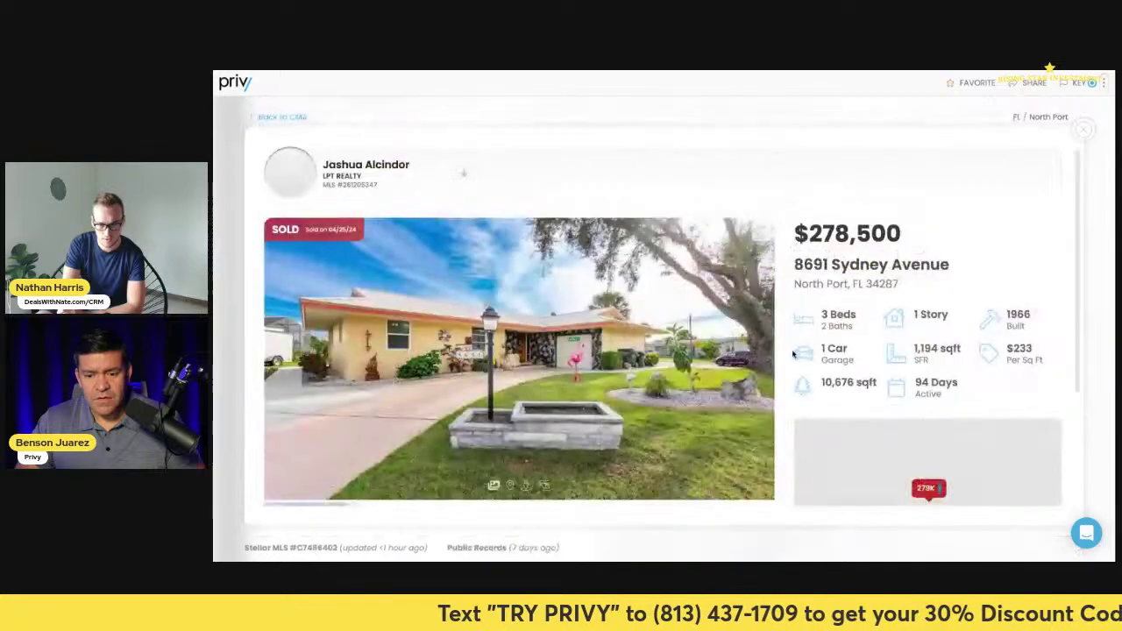
left_click(759, 361)
left_click(761, 362)
left_click(762, 362)
left_click(762, 363)
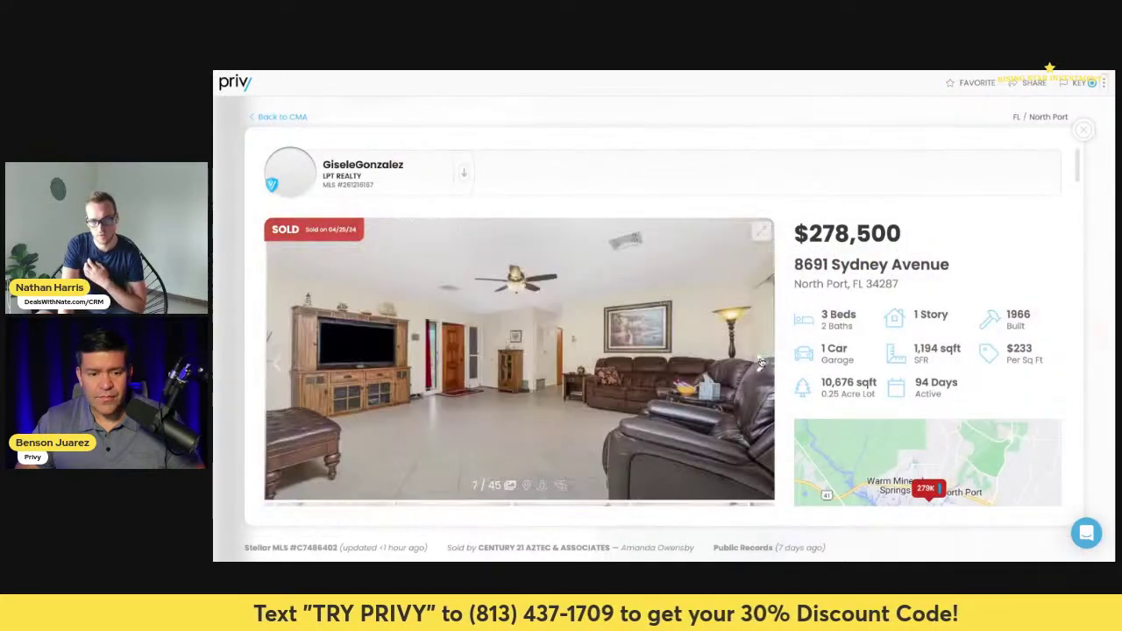
left_click(761, 363)
left_click(762, 363)
left_click(762, 363)
left_click(762, 363)
left_click(762, 363)
left_click(762, 363)
left_click(761, 363)
left_click(762, 362)
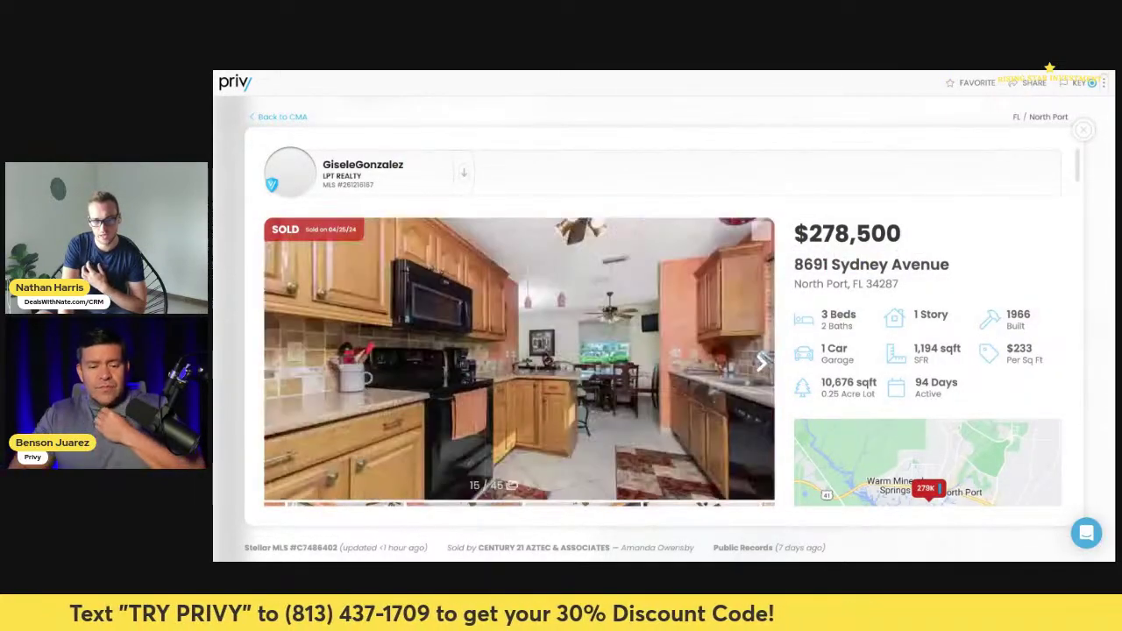
left_click(762, 363)
left_click(761, 363)
left_click(762, 363)
left_click(762, 363)
left_click(761, 363)
left_click(762, 363)
left_click(761, 363)
left_click(761, 363)
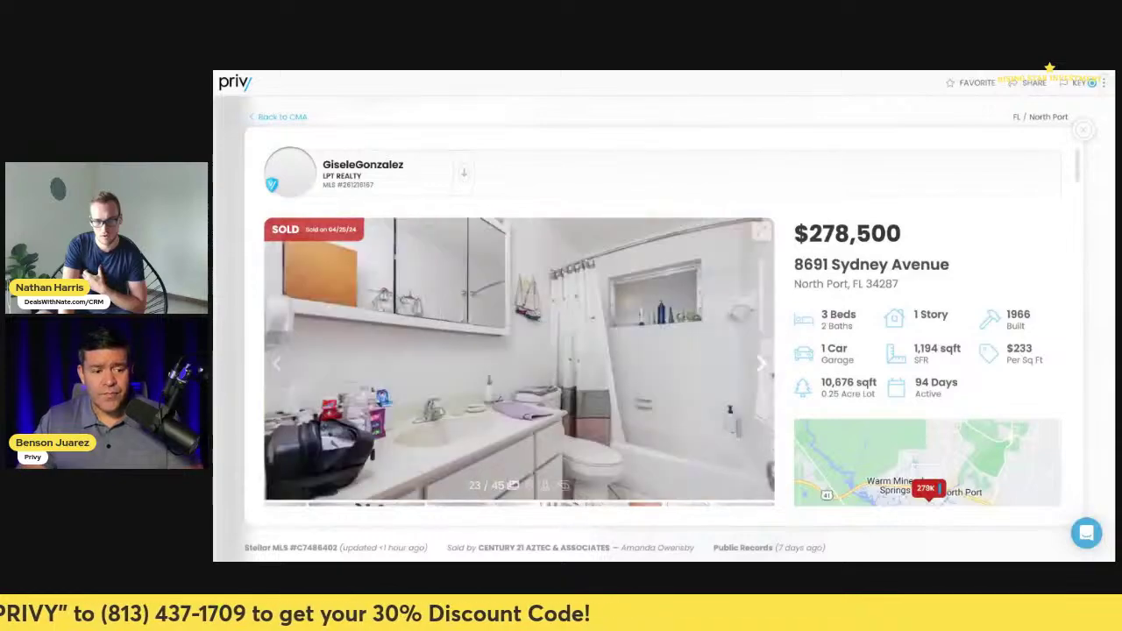
left_click(762, 363)
left_click(762, 362)
left_click(762, 363)
left_click(762, 362)
left_click(762, 363)
left_click(762, 363)
left_click(762, 363)
left_click(762, 363)
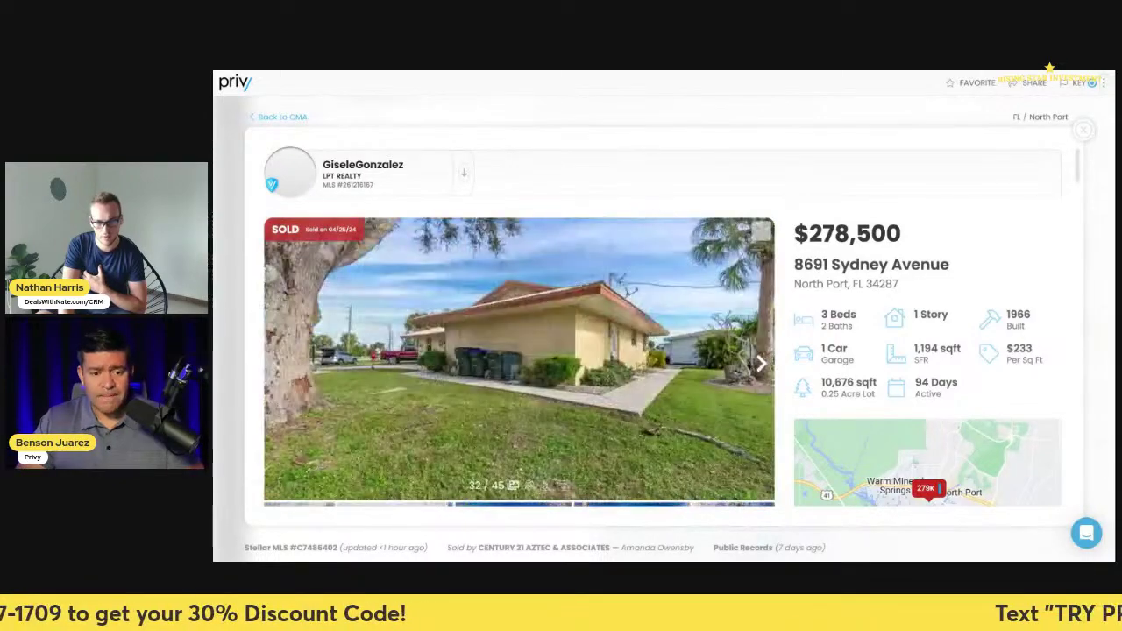
left_click(762, 363)
left_click(761, 363)
left_click(761, 363)
left_click(762, 362)
left_click(762, 362)
left_click(762, 363)
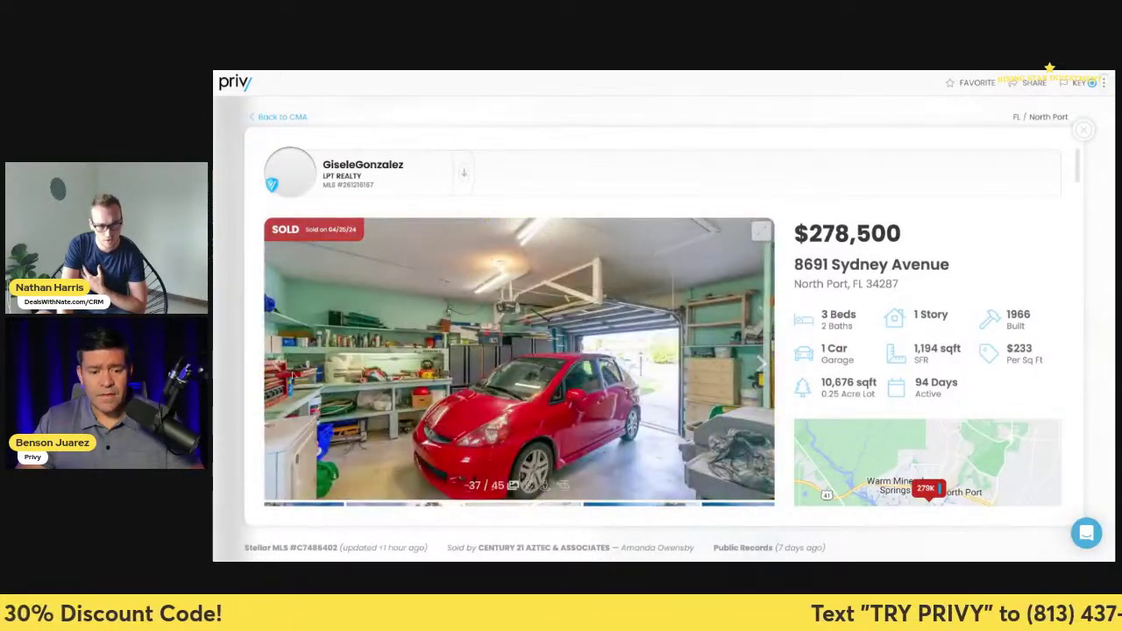
left_click(279, 363)
left_click(279, 363)
left_click(279, 364)
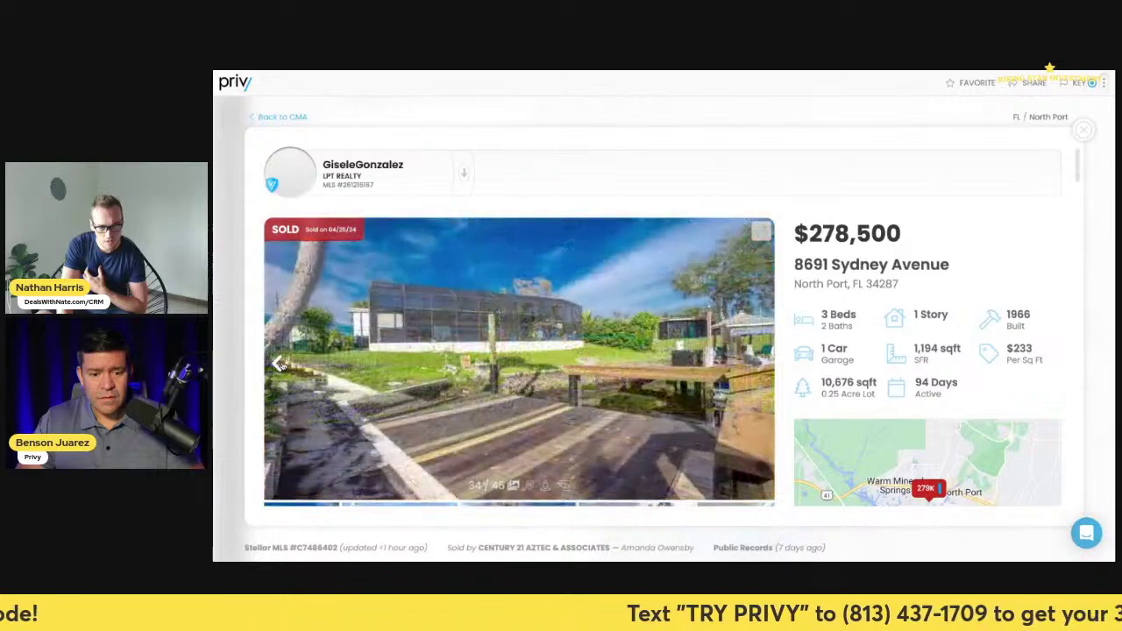
left_click(278, 363)
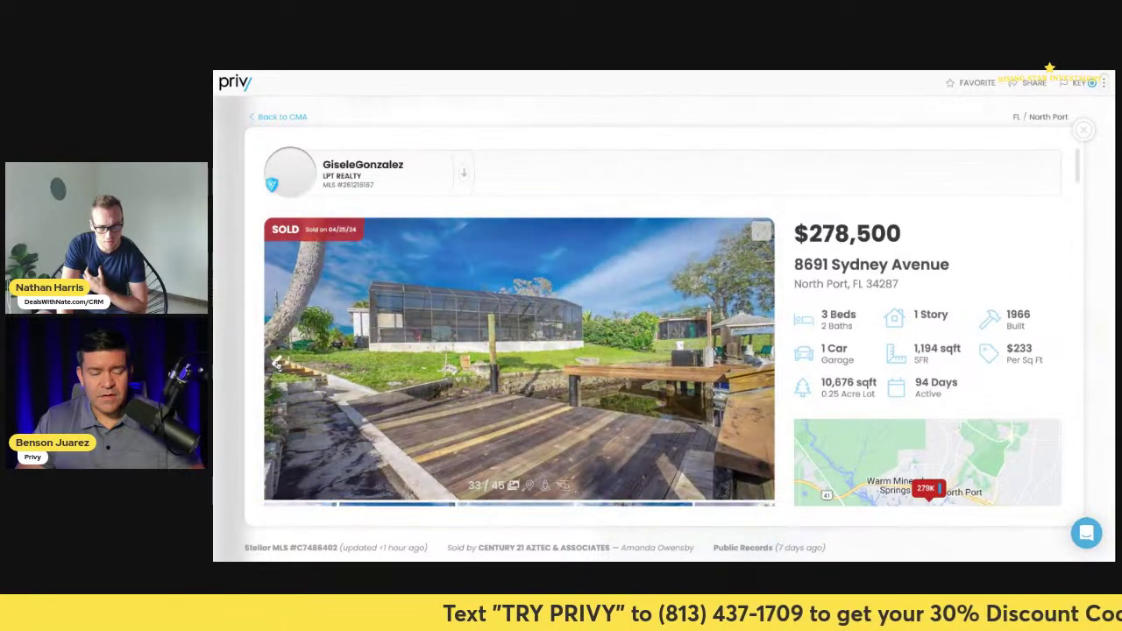
scroll(592, 411, "down", 3)
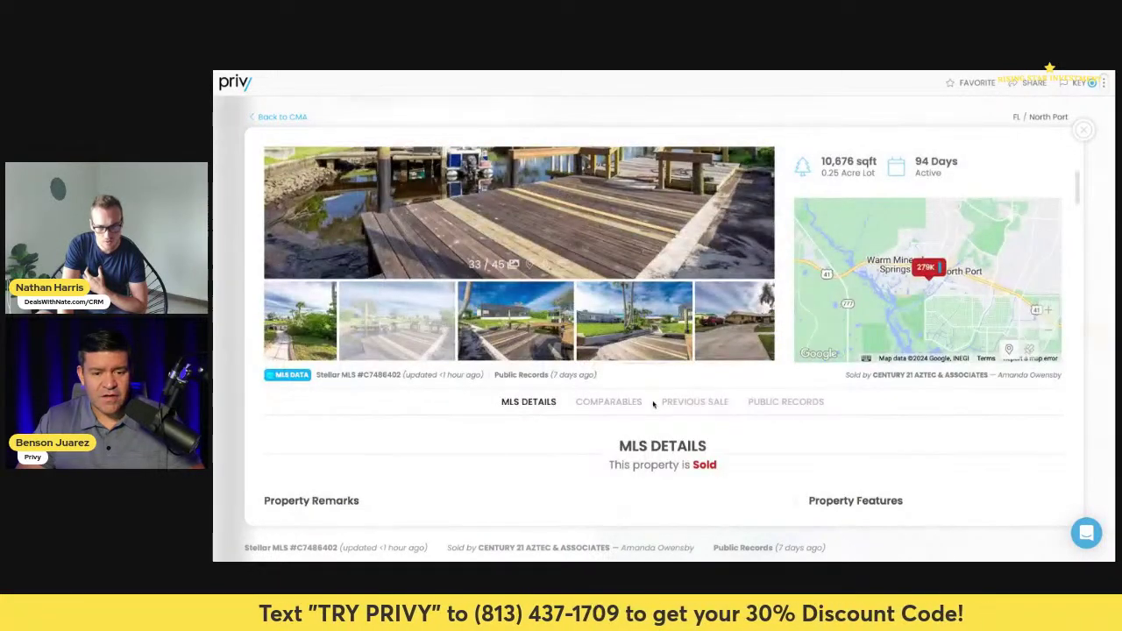
scroll(656, 382, "up", 1)
scroll(655, 382, "up", 3)
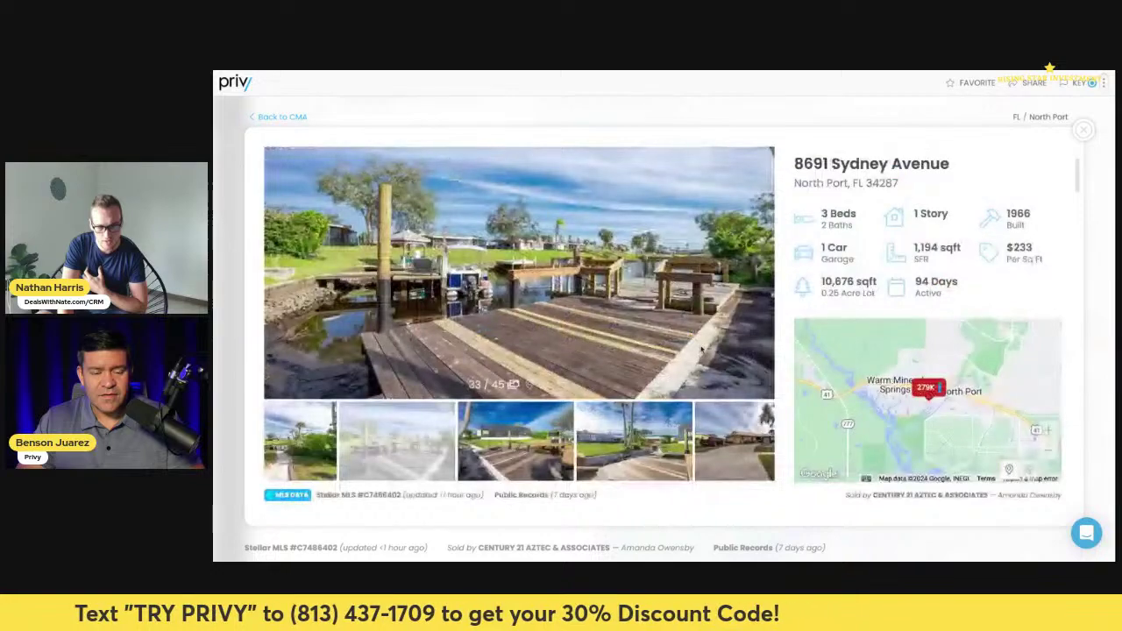
scroll(703, 392, "down", 4)
scroll(704, 392, "down", 15)
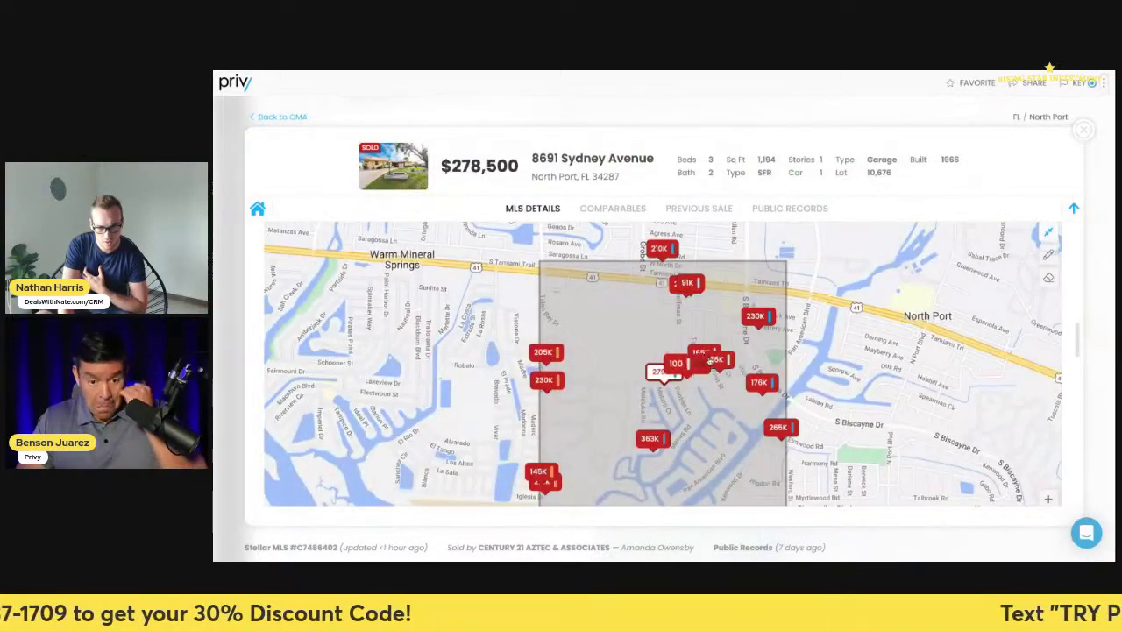
left_click(1084, 130)
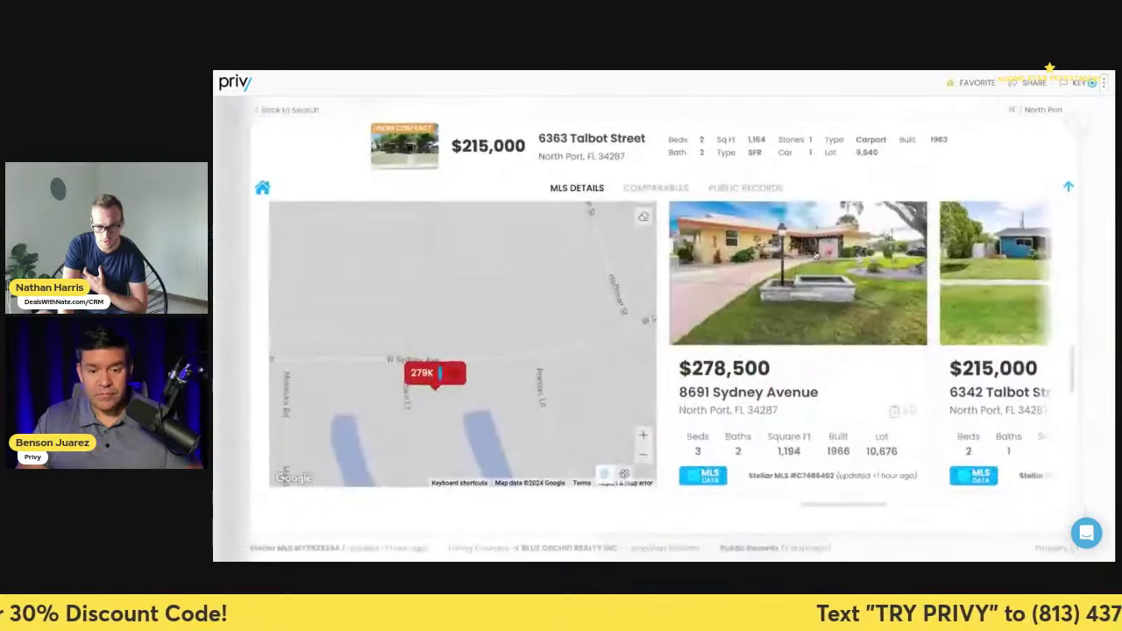
- Zoom into the comps map, center the 279K comp and switch to satellite imagery
scroll(482, 405, "up", 3)
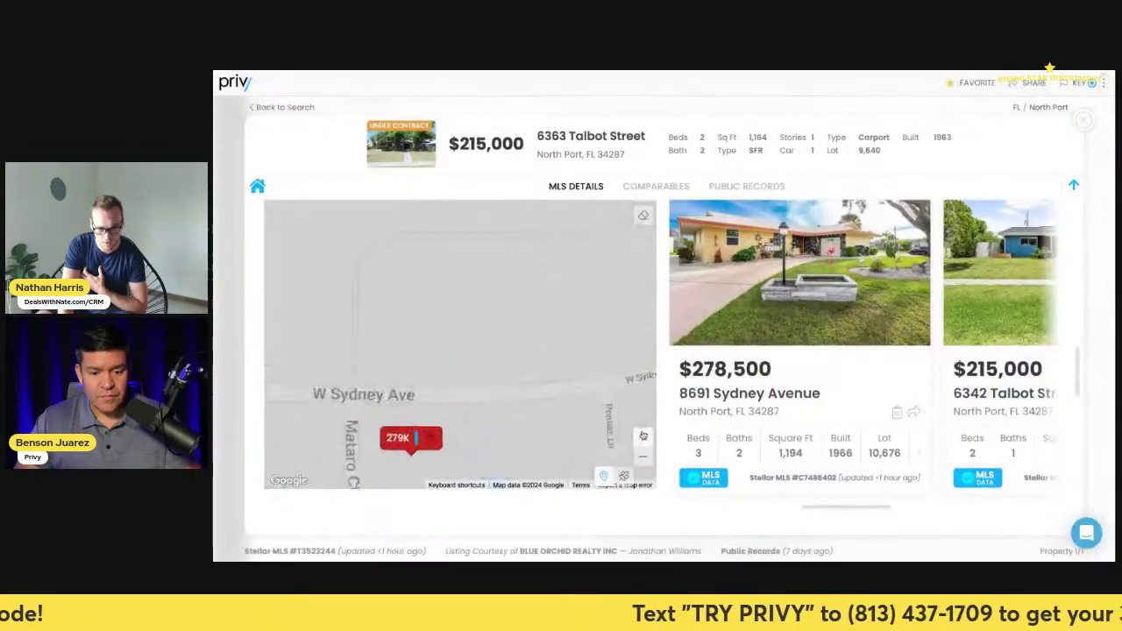
left_click_drag(521, 397, 553, 295)
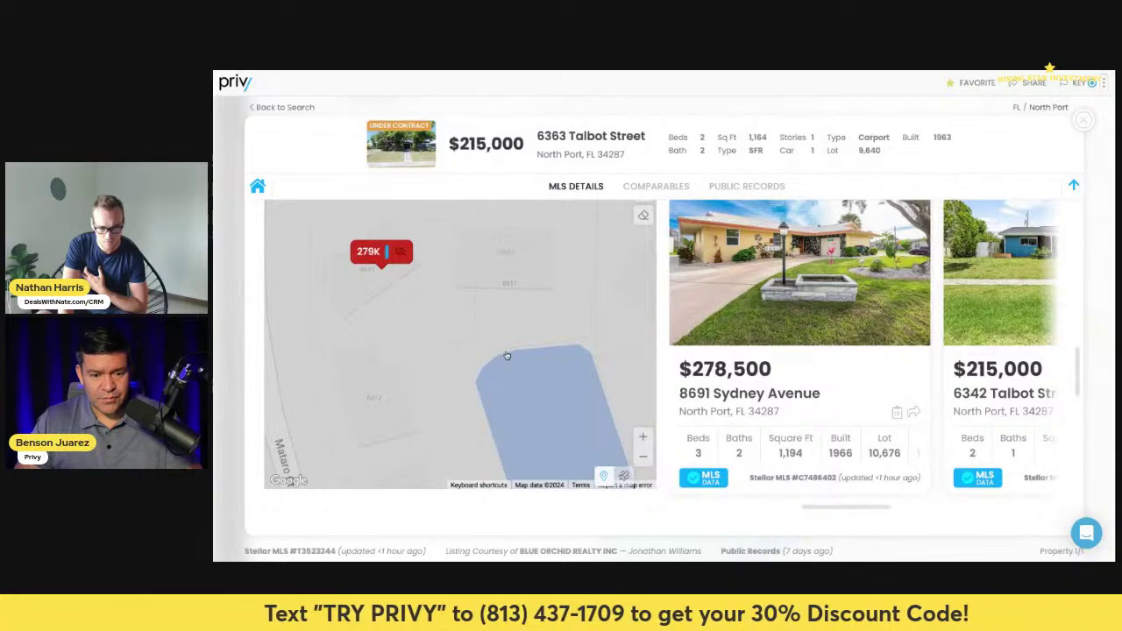
left_click(624, 476)
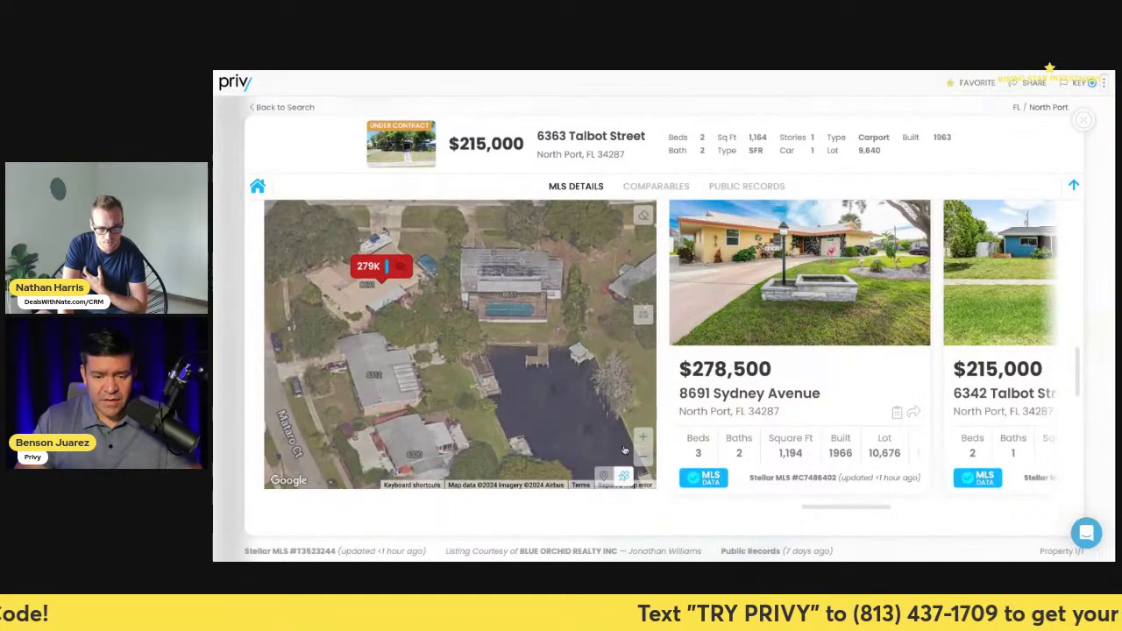
scroll(718, 323, "up", 5)
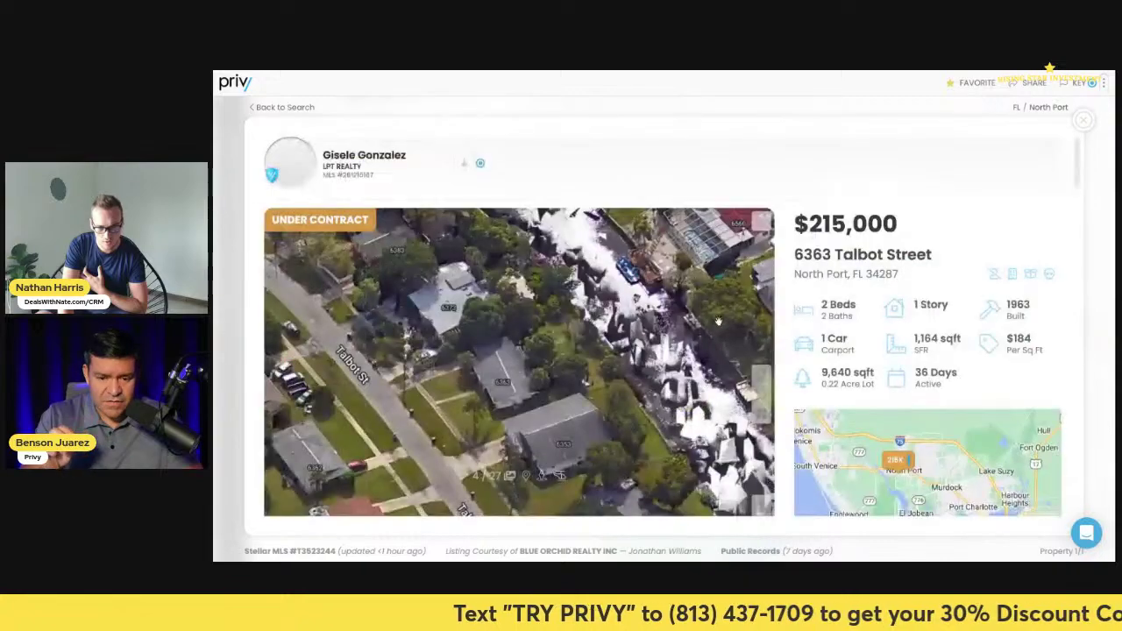
scroll(718, 323, "down", 15)
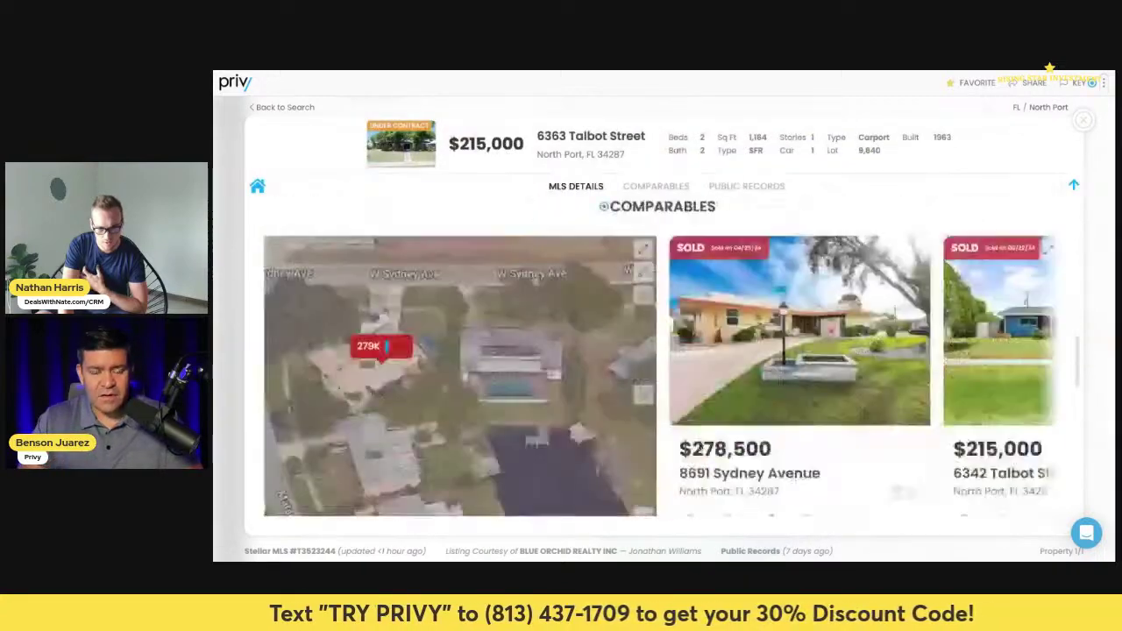
left_click(771, 337)
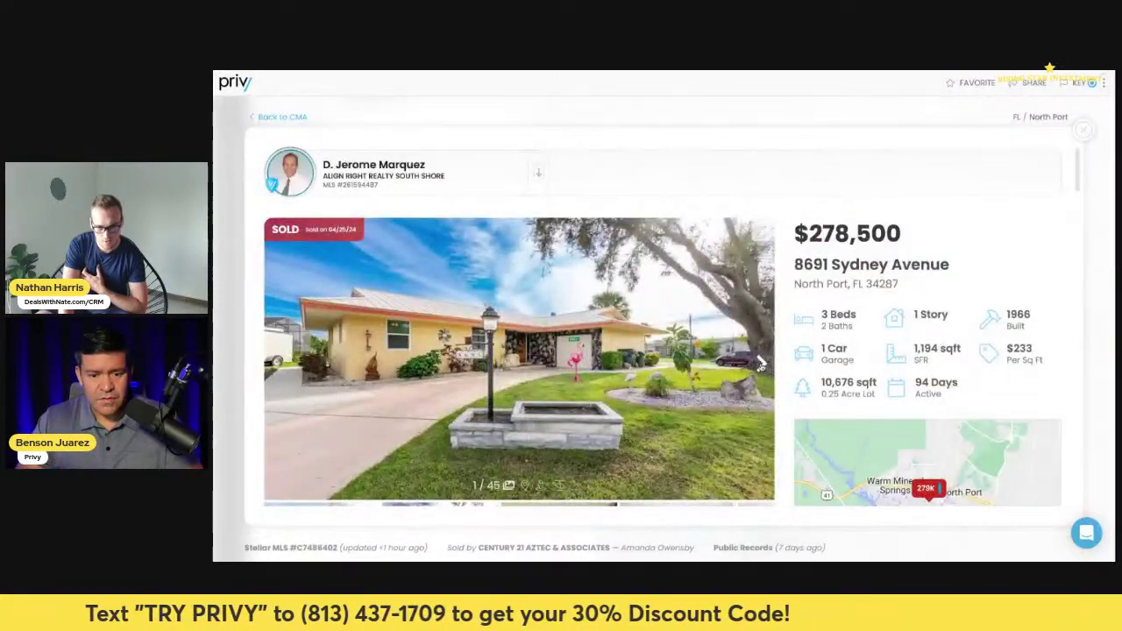
left_click(761, 364)
left_click(761, 364)
left_click(760, 364)
left_click(760, 363)
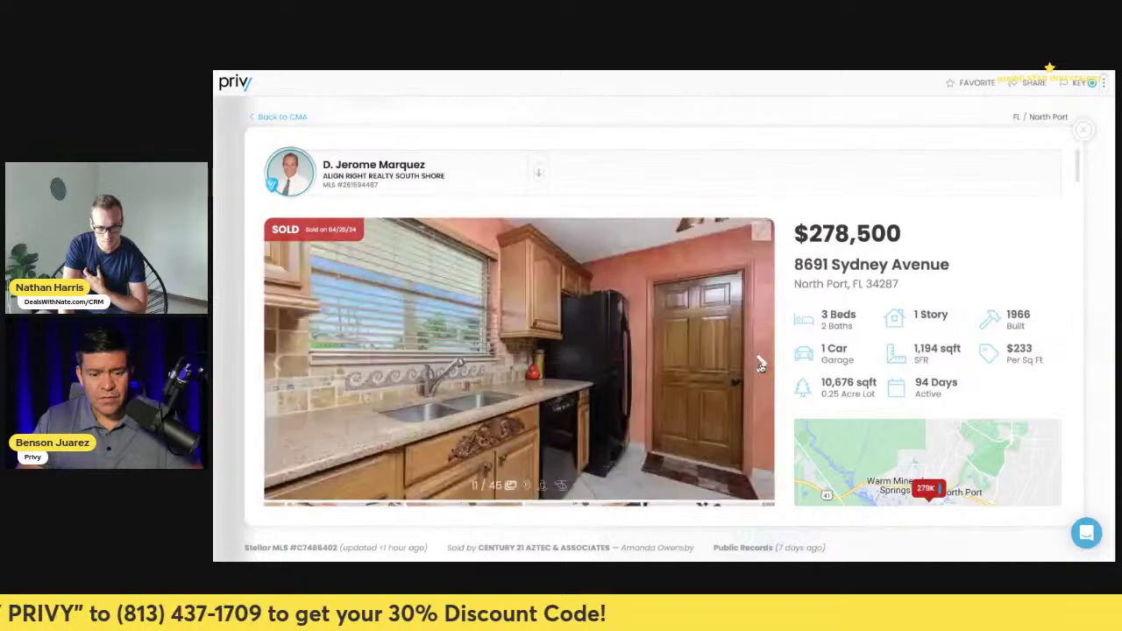
left_click(761, 364)
left_click(761, 364)
left_click(761, 364)
left_click(760, 364)
left_click(760, 364)
left_click(760, 364)
left_click(760, 363)
left_click(761, 364)
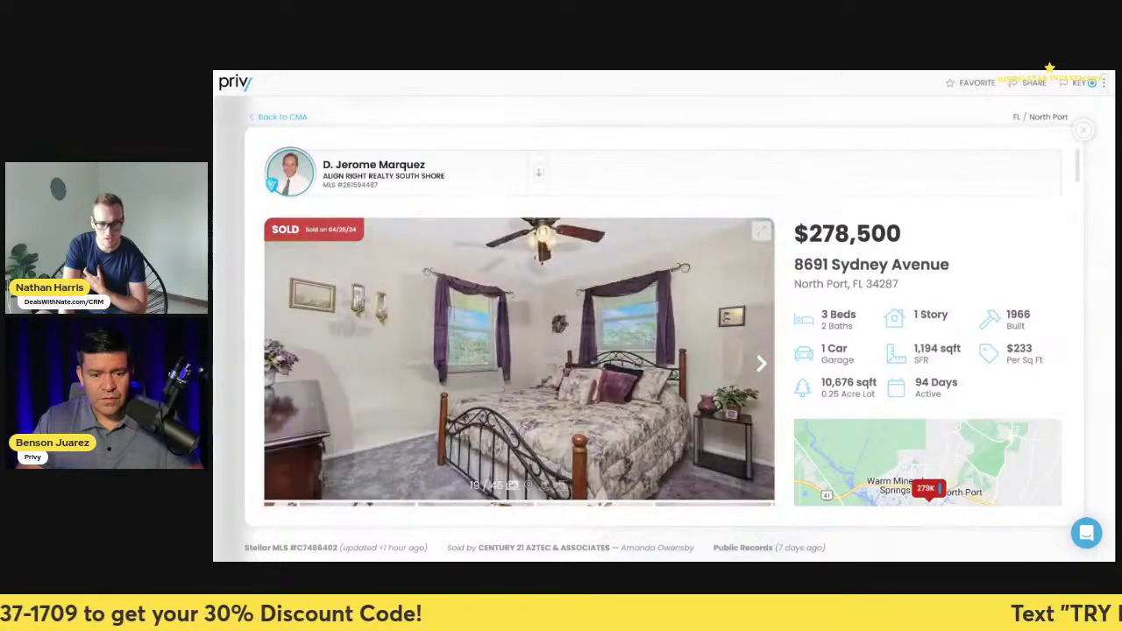
left_click(761, 364)
left_click(761, 364)
left_click(761, 364)
left_click(760, 364)
left_click(761, 364)
left_click(761, 364)
left_click(760, 364)
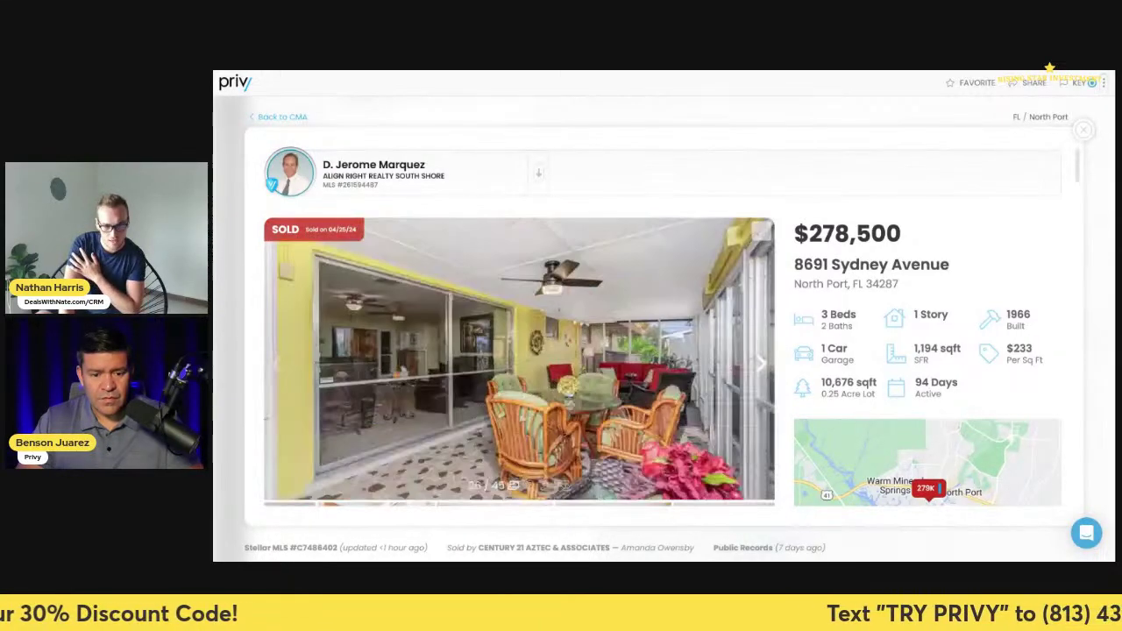
left_click(761, 364)
left_click(760, 364)
left_click(761, 363)
left_click(760, 364)
left_click(760, 364)
left_click(761, 364)
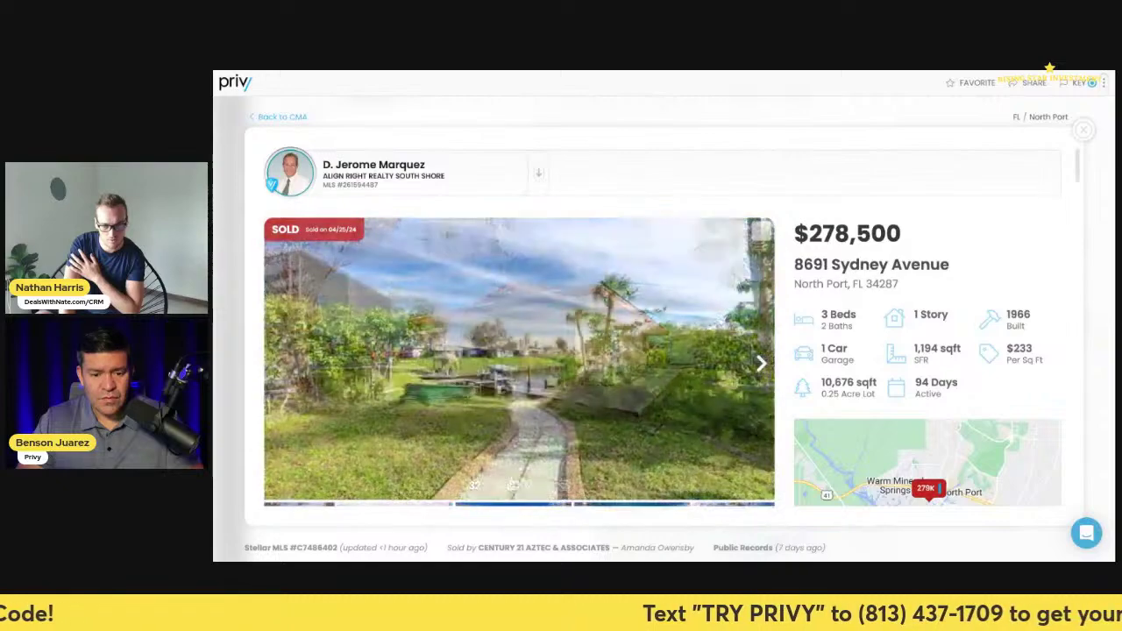
left_click(761, 364)
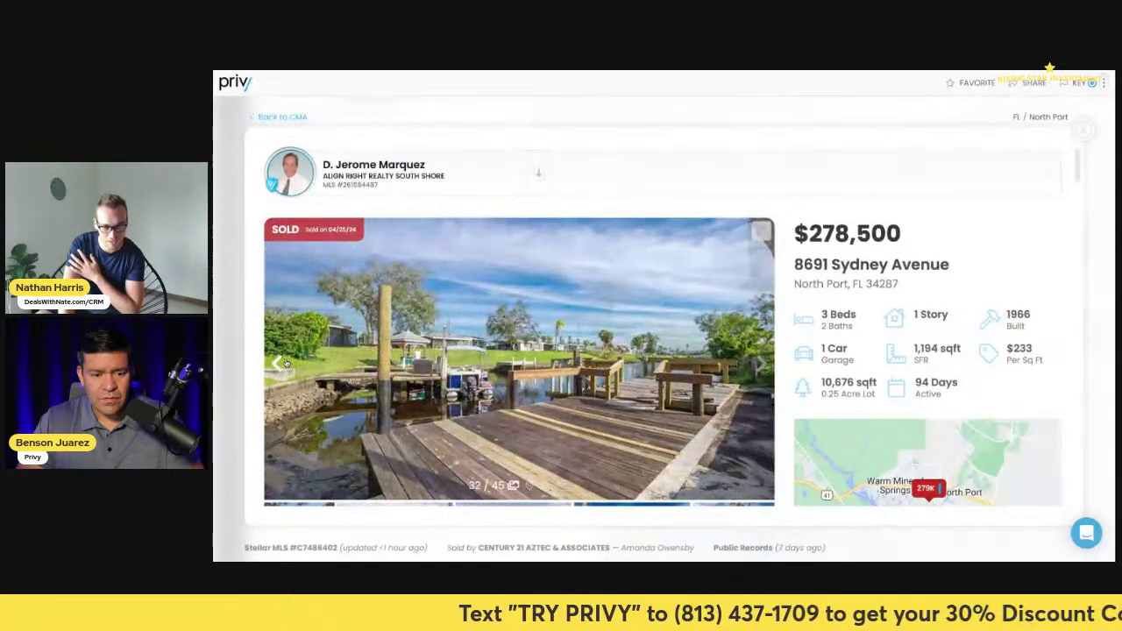
left_click(279, 364)
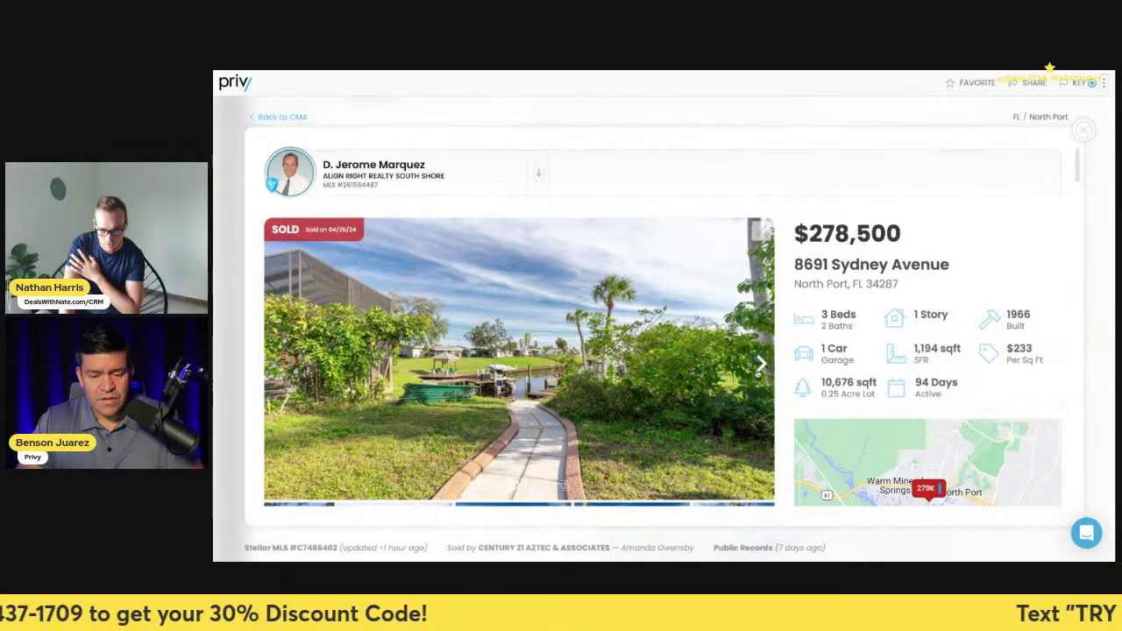
- Review the listing's MLS Details and Previous Sale sections, then close the listing
scroll(761, 363, "down", 5)
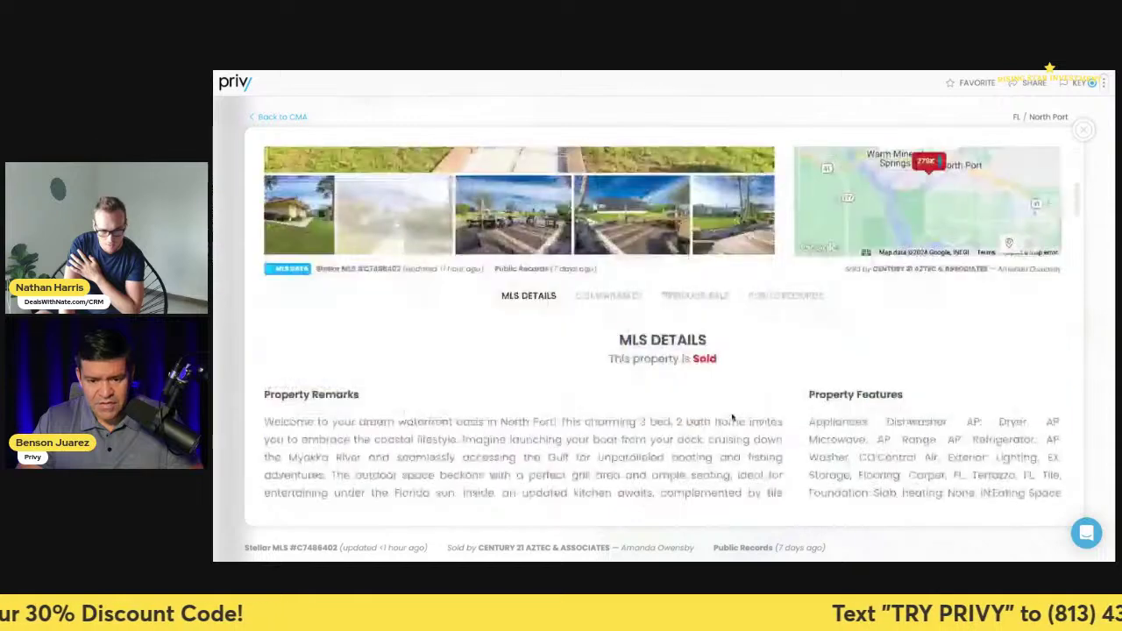
scroll(612, 410, "down", 2)
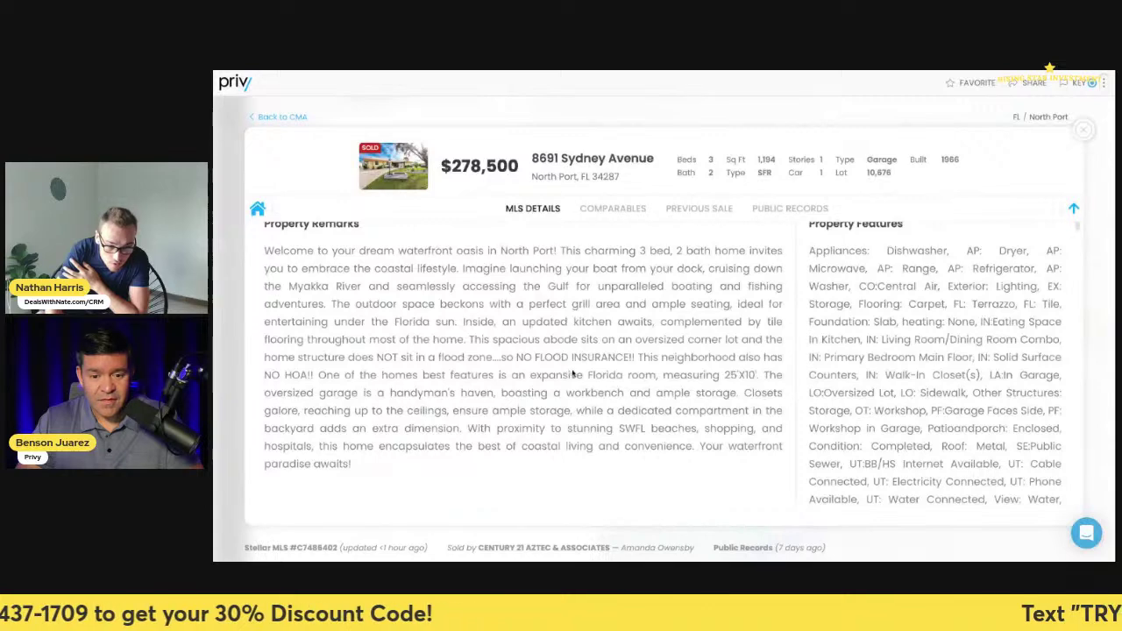
scroll(599, 374, "up", 5)
scroll(739, 409, "down", 10)
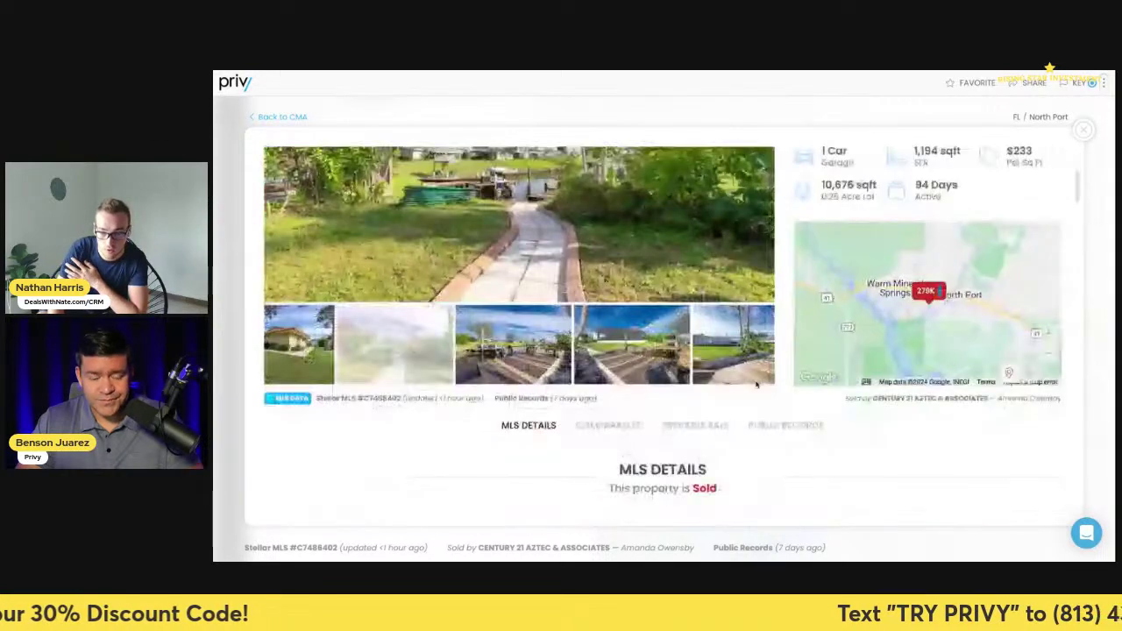
scroll(739, 409, "down", 10)
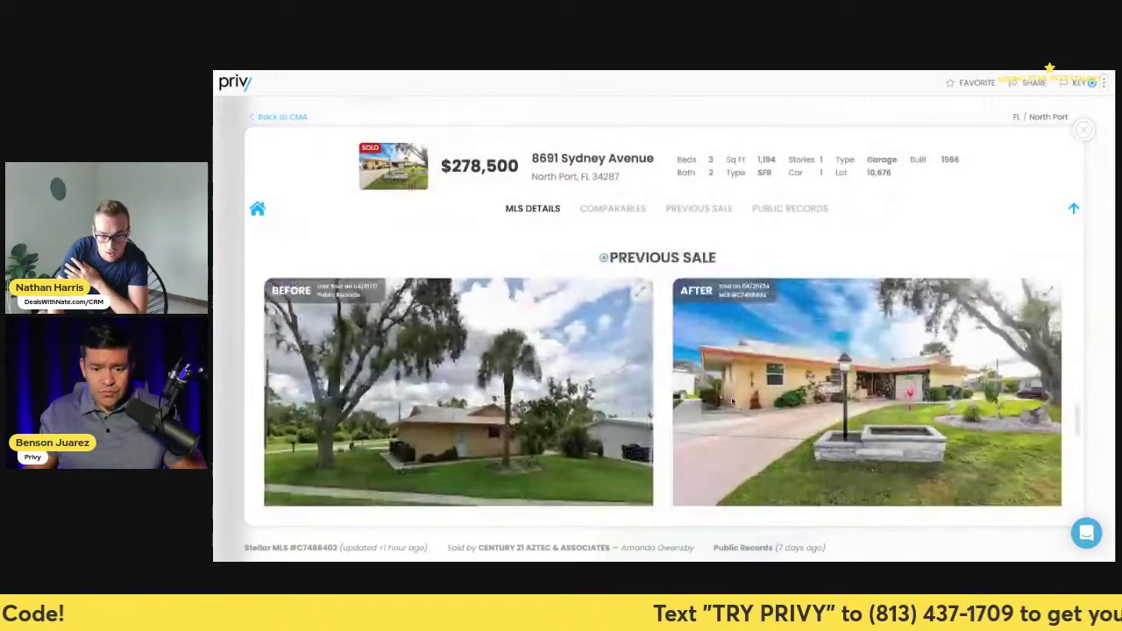
scroll(731, 389, "up", 5)
scroll(731, 389, "up", 5)
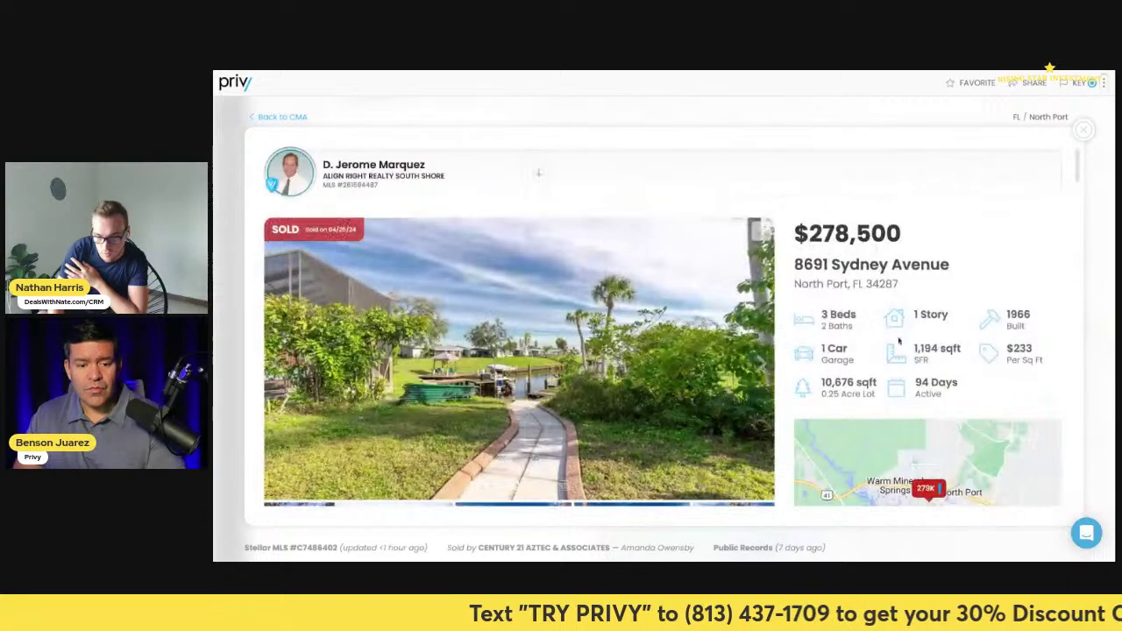
left_click(1084, 130)
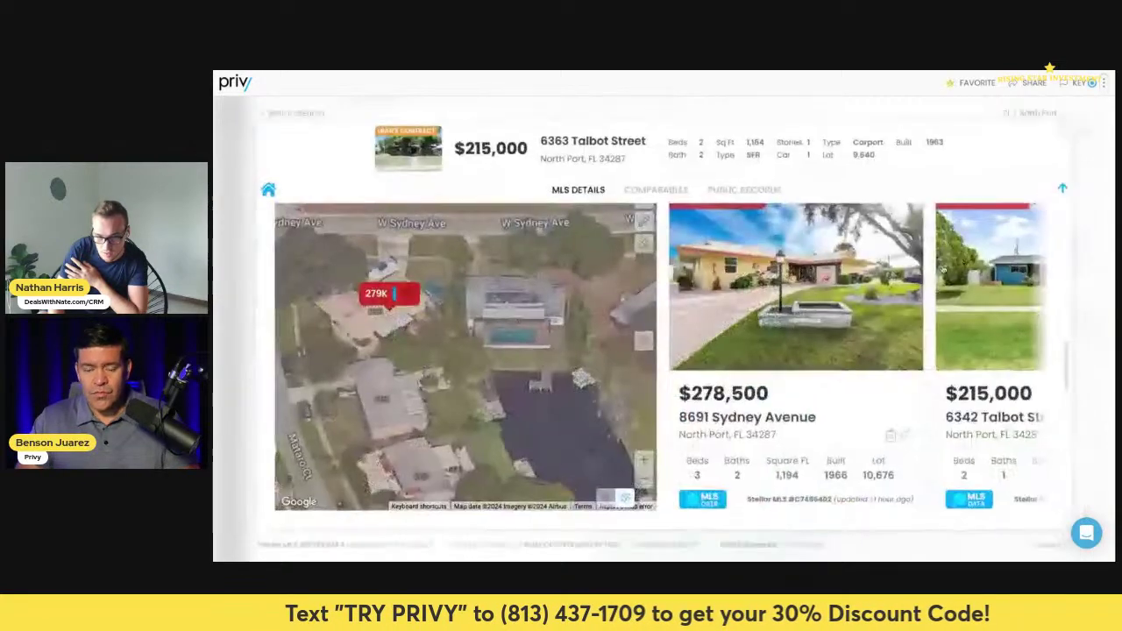
left_click(643, 481)
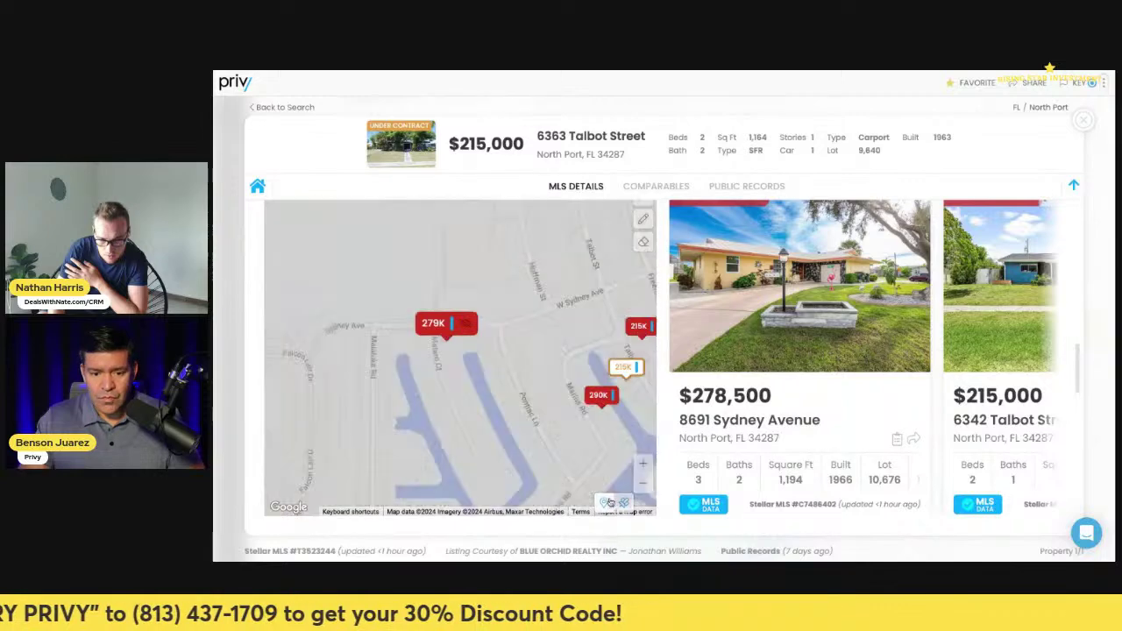
left_click_drag(589, 470, 505, 444)
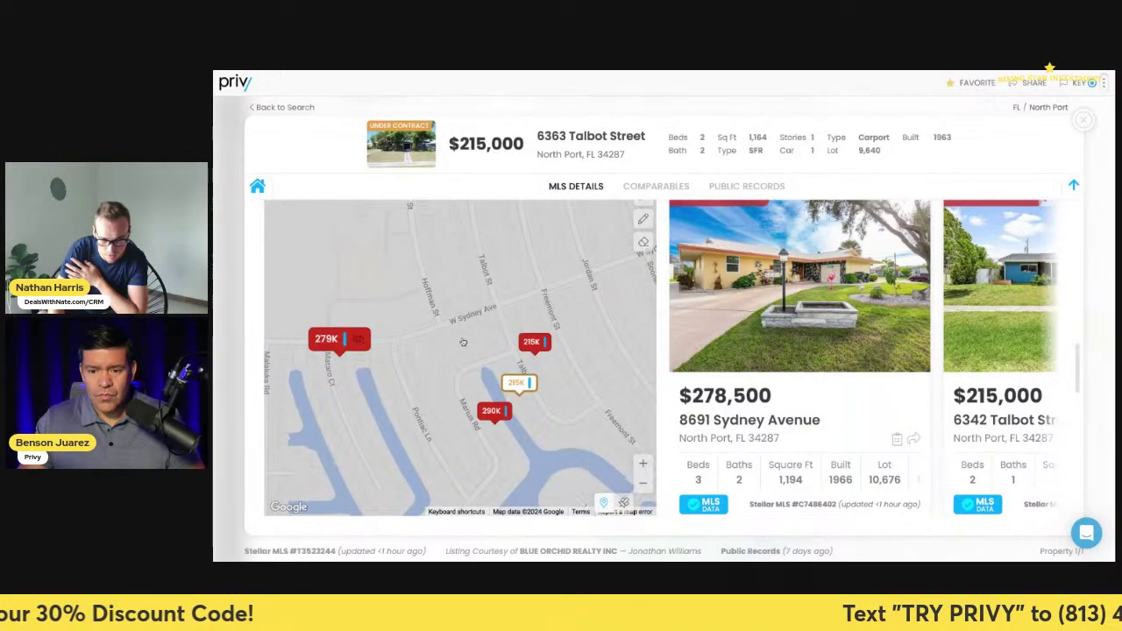
left_click(527, 341)
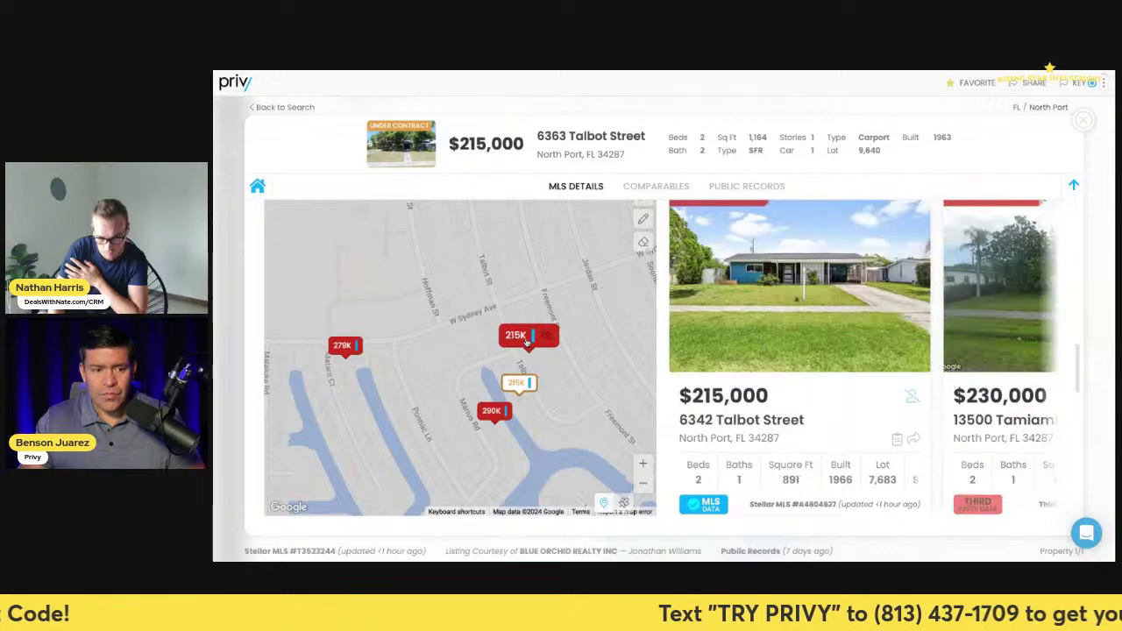
left_click(769, 344)
left_click(760, 363)
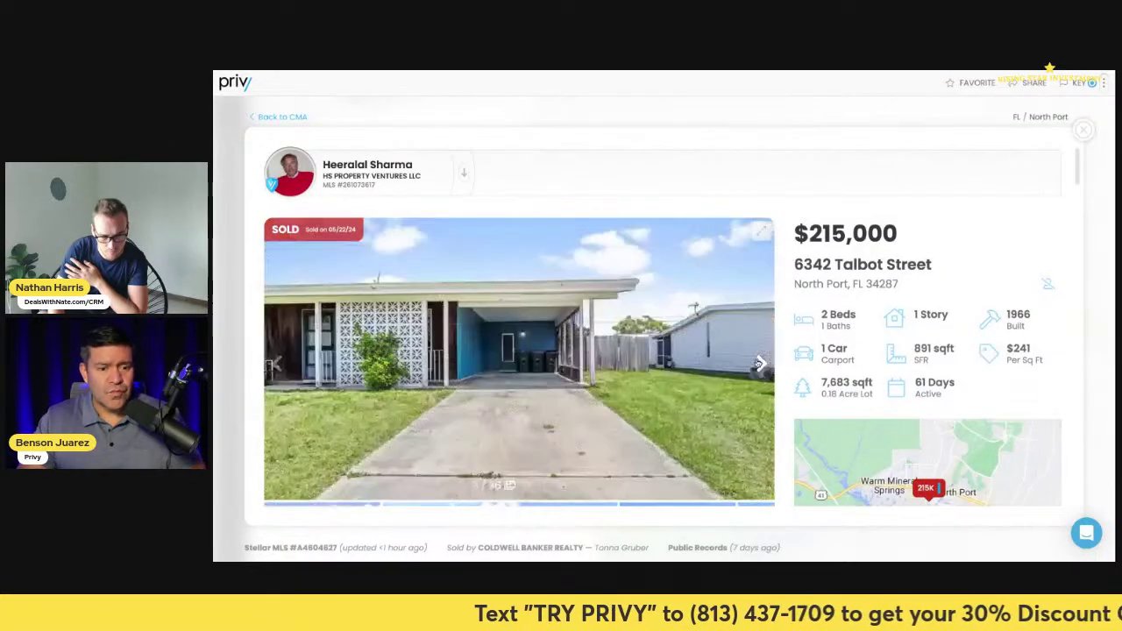
left_click(760, 363)
left_click(760, 363)
left_click(760, 363)
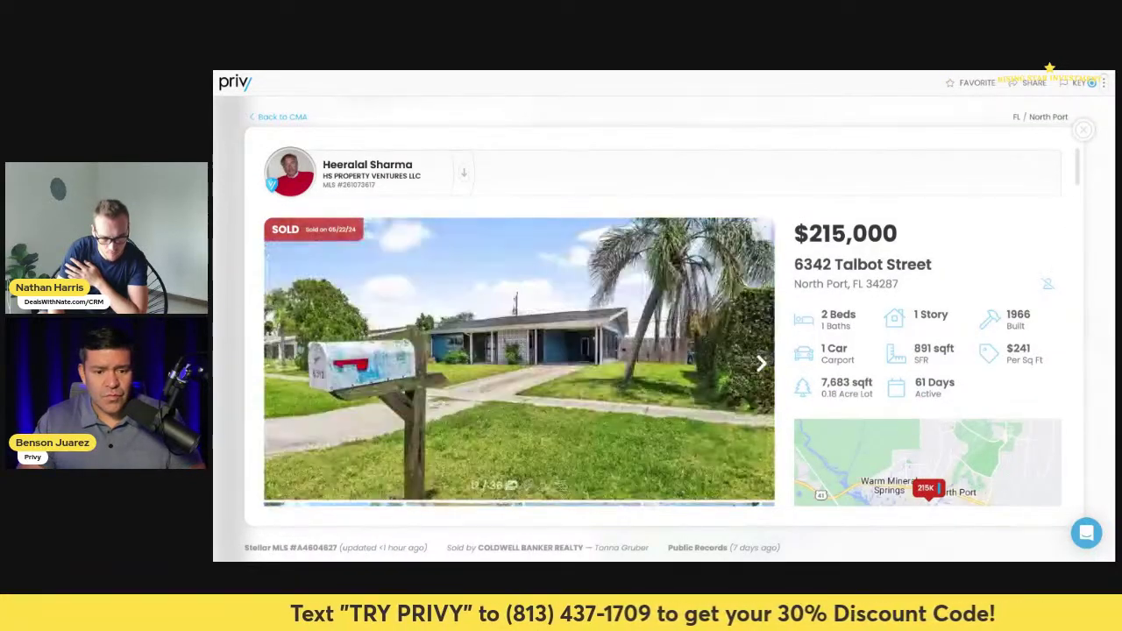
left_click(761, 361)
left_click(760, 361)
left_click(761, 361)
left_click(761, 362)
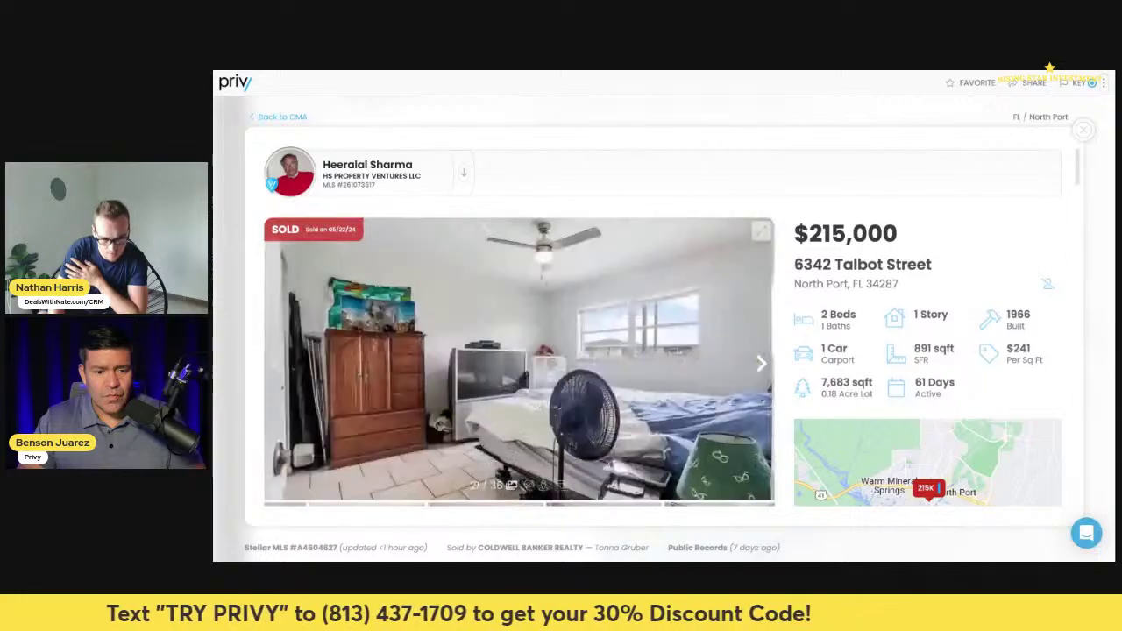
left_click(760, 361)
left_click(761, 362)
left_click(761, 362)
left_click(760, 361)
left_click(761, 361)
left_click(761, 361)
left_click(761, 361)
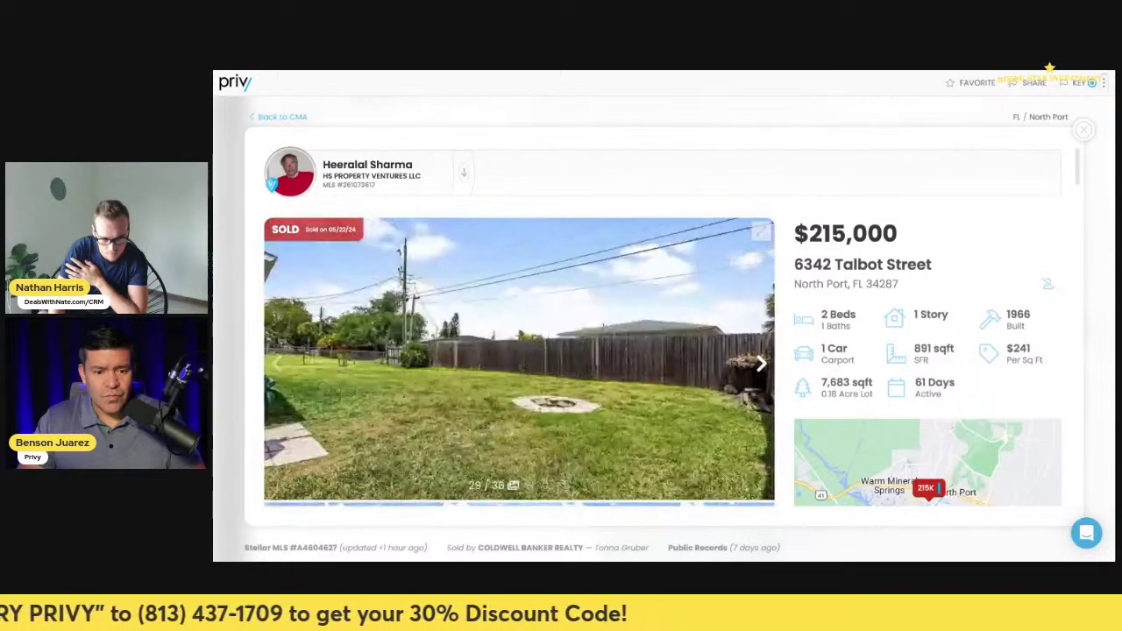
left_click(760, 361)
left_click(760, 361)
left_click(760, 361)
left_click(761, 362)
left_click(760, 361)
left_click(761, 361)
left_click(761, 362)
left_click(761, 361)
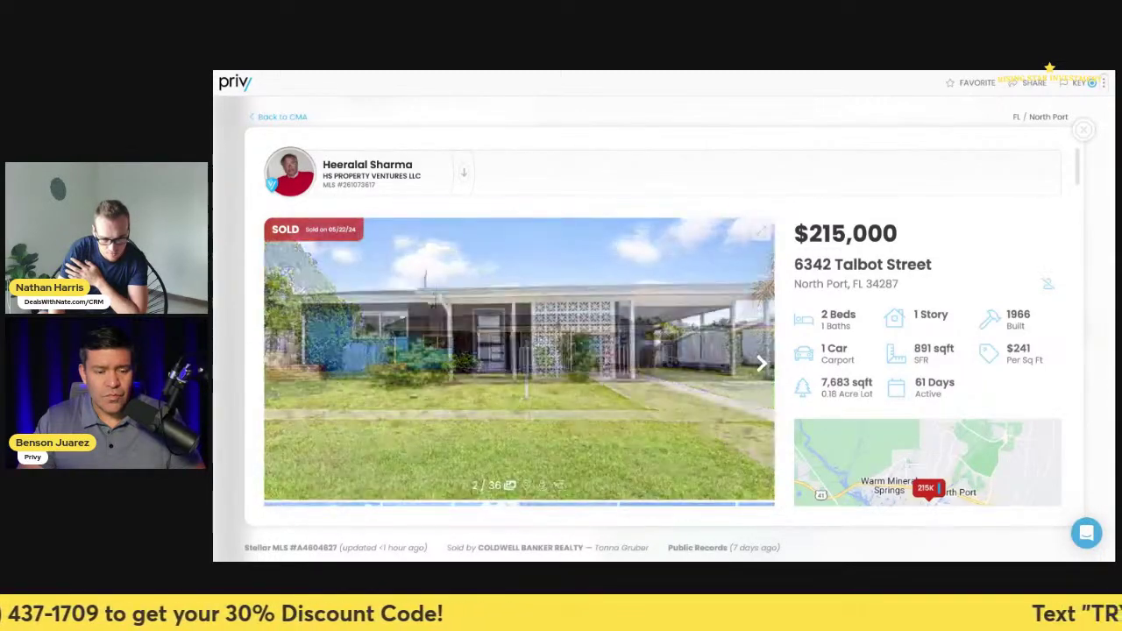
left_click(761, 361)
left_click(761, 361)
scroll(863, 374, "down", 10)
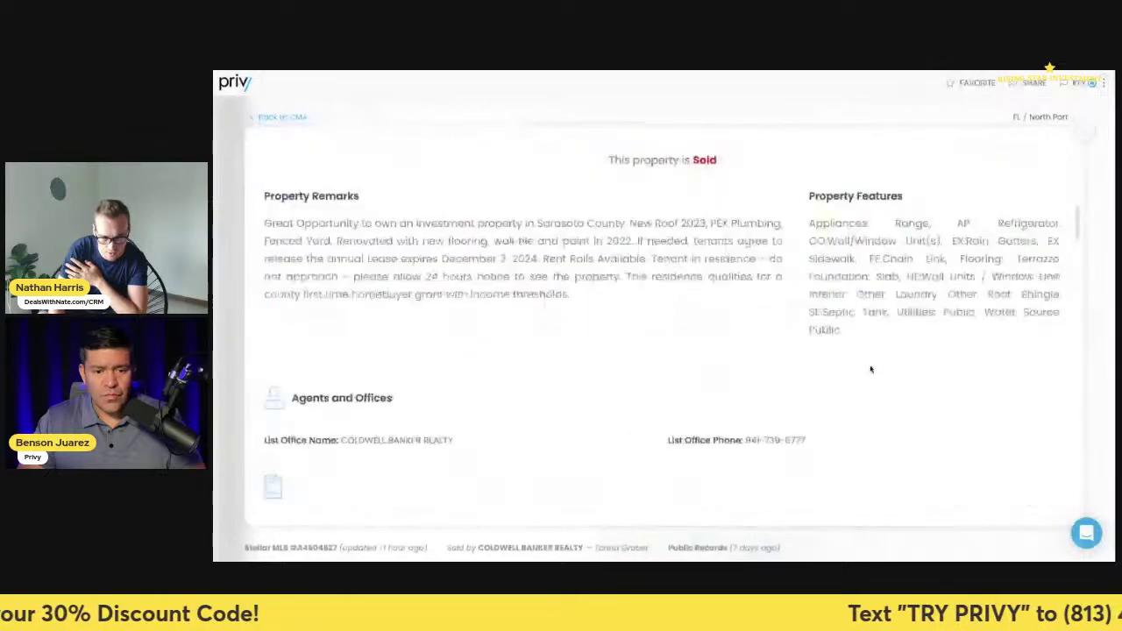
scroll(854, 379, "up", 10)
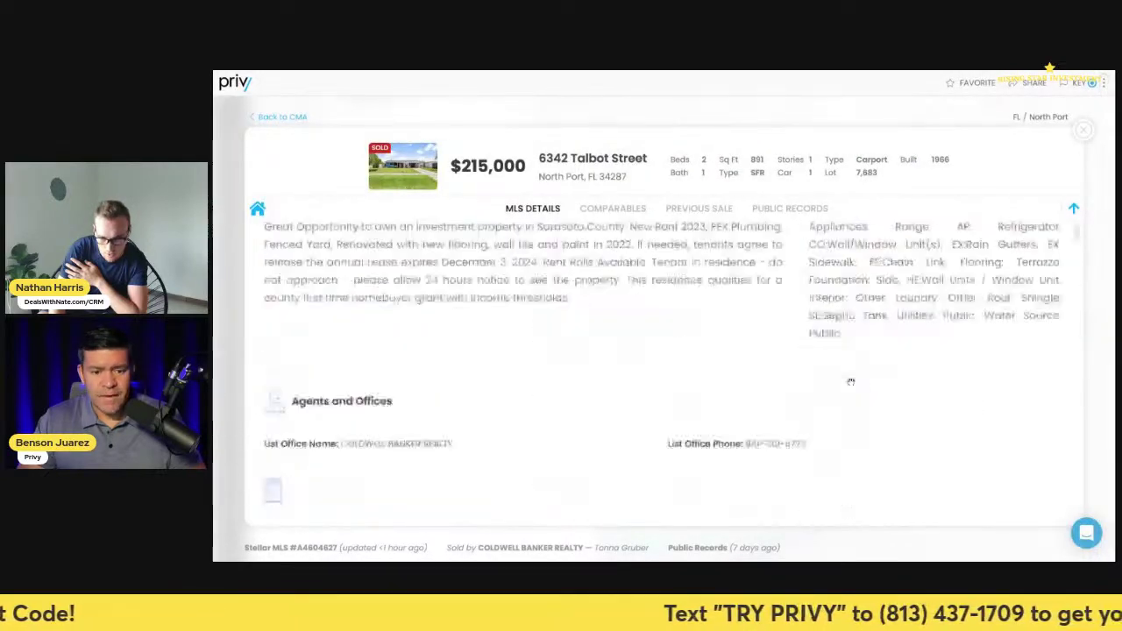
left_click(1083, 130)
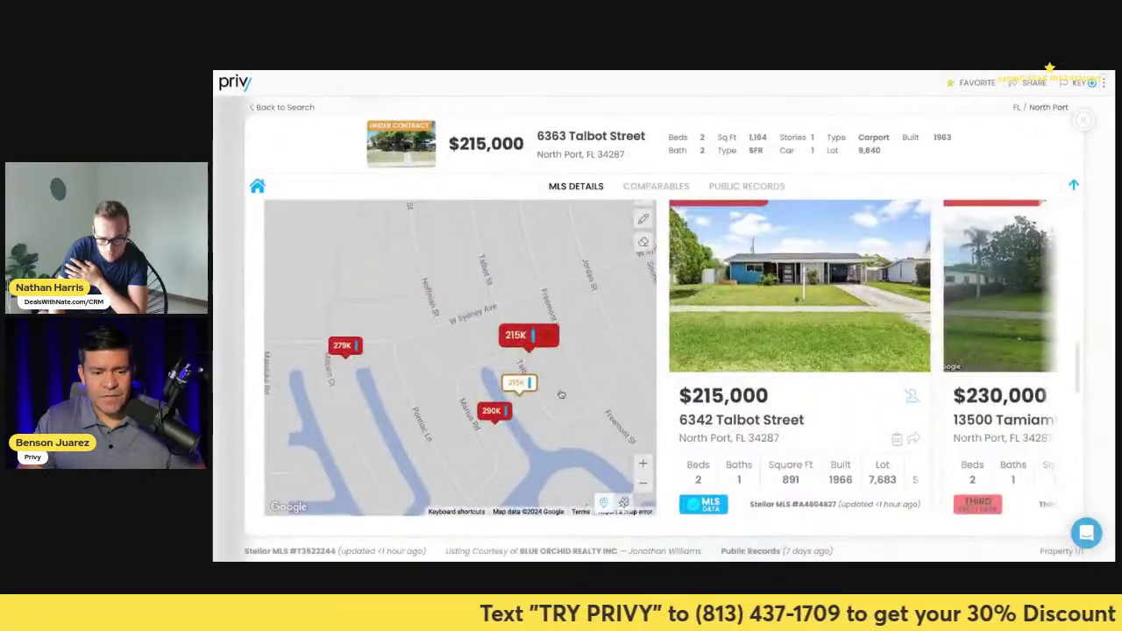
scroll(629, 460, "up", 3)
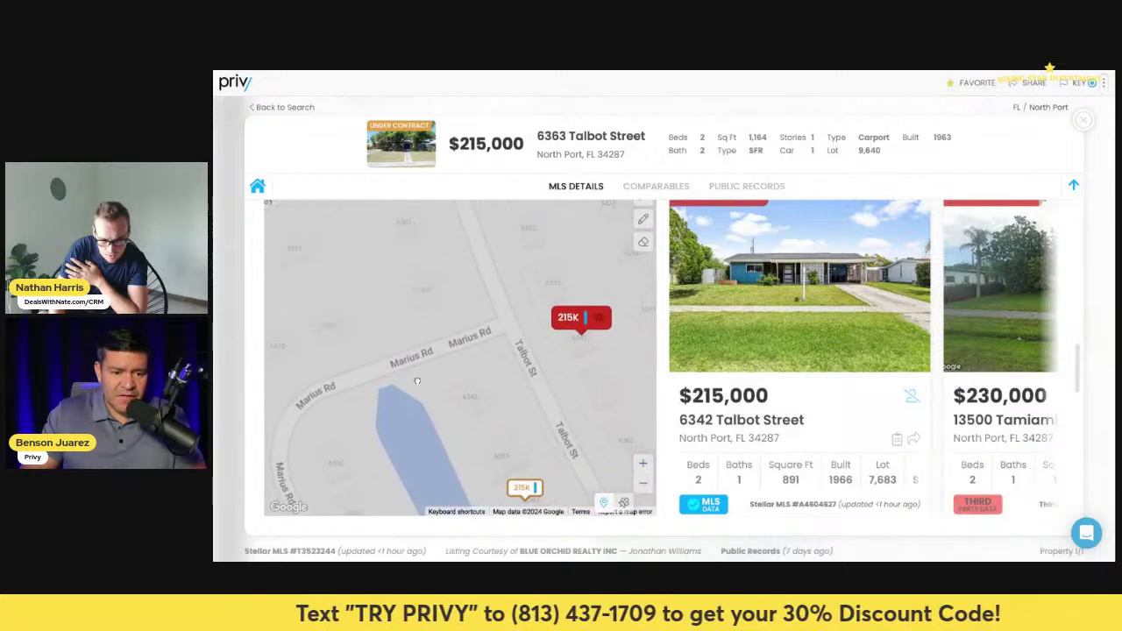
scroll(628, 472, "down", 2)
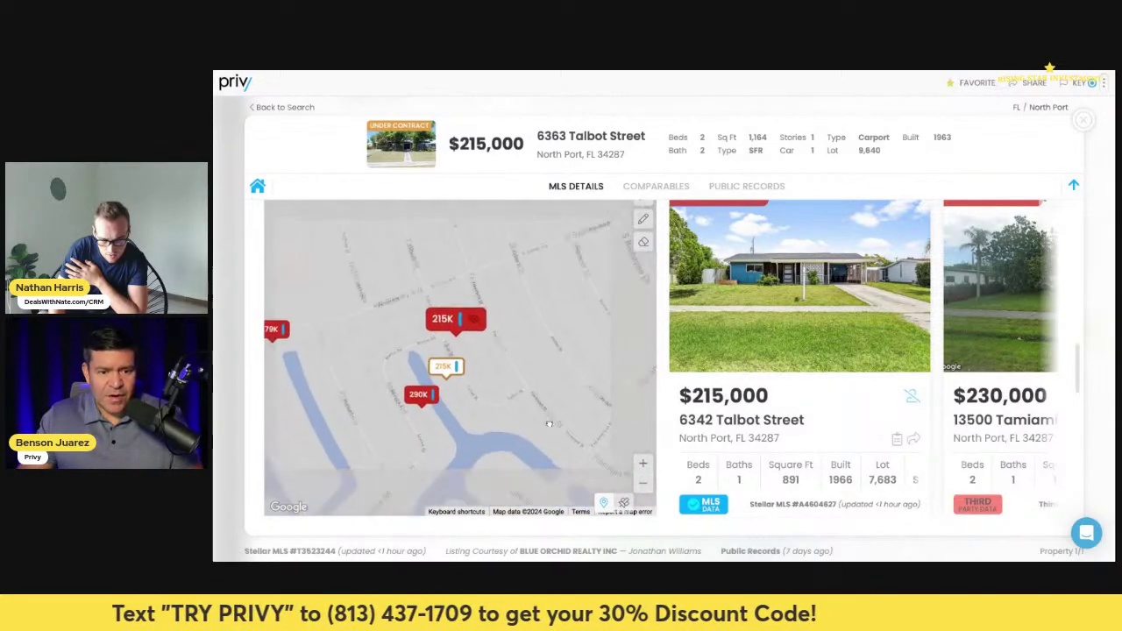
left_click(466, 321)
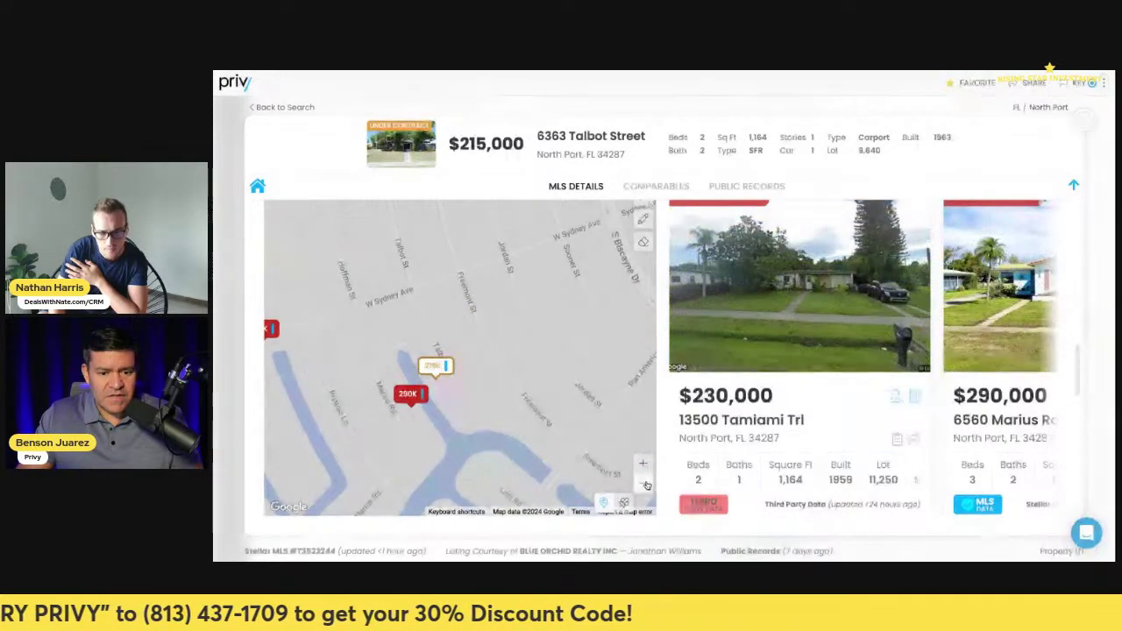
scroll(570, 400, "down", 3)
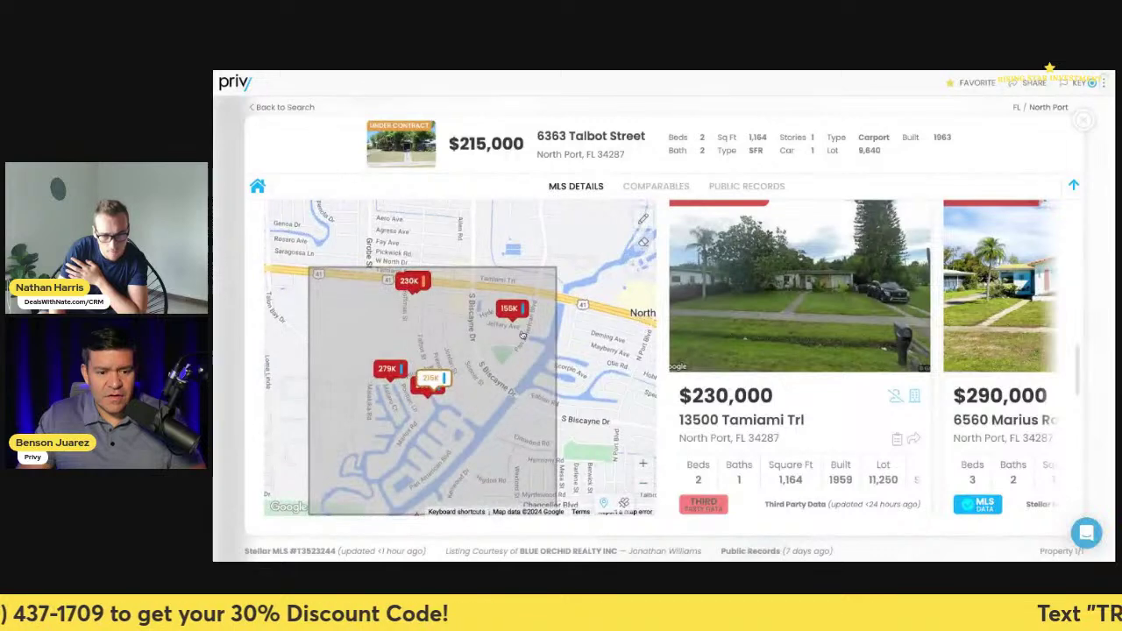
left_click(518, 317)
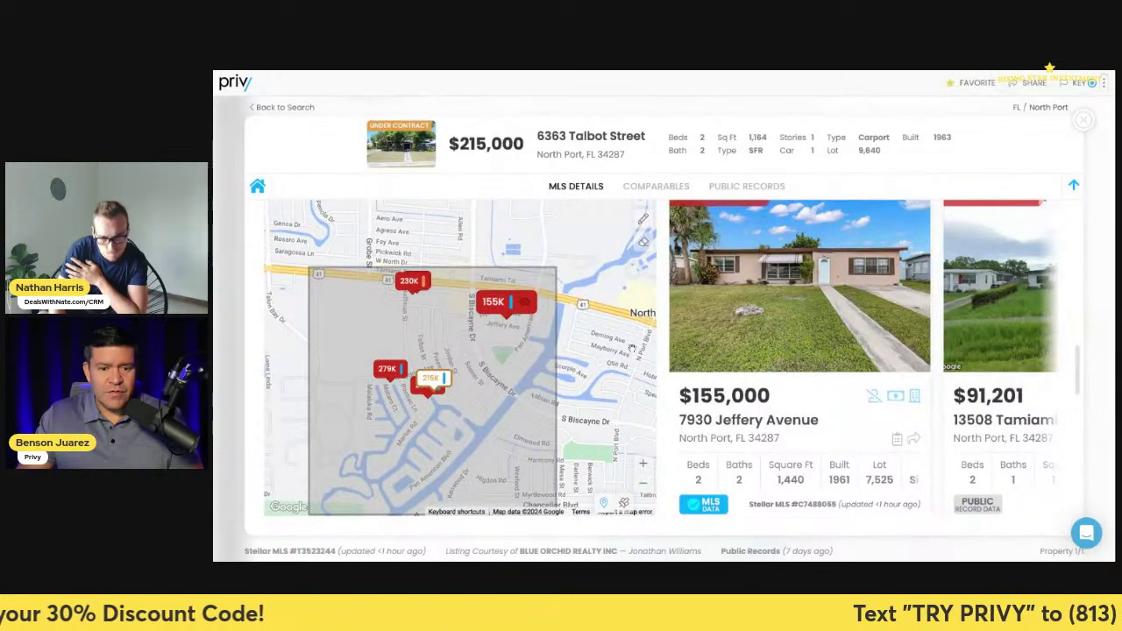
left_click(715, 349)
left_click(759, 365)
left_click(759, 365)
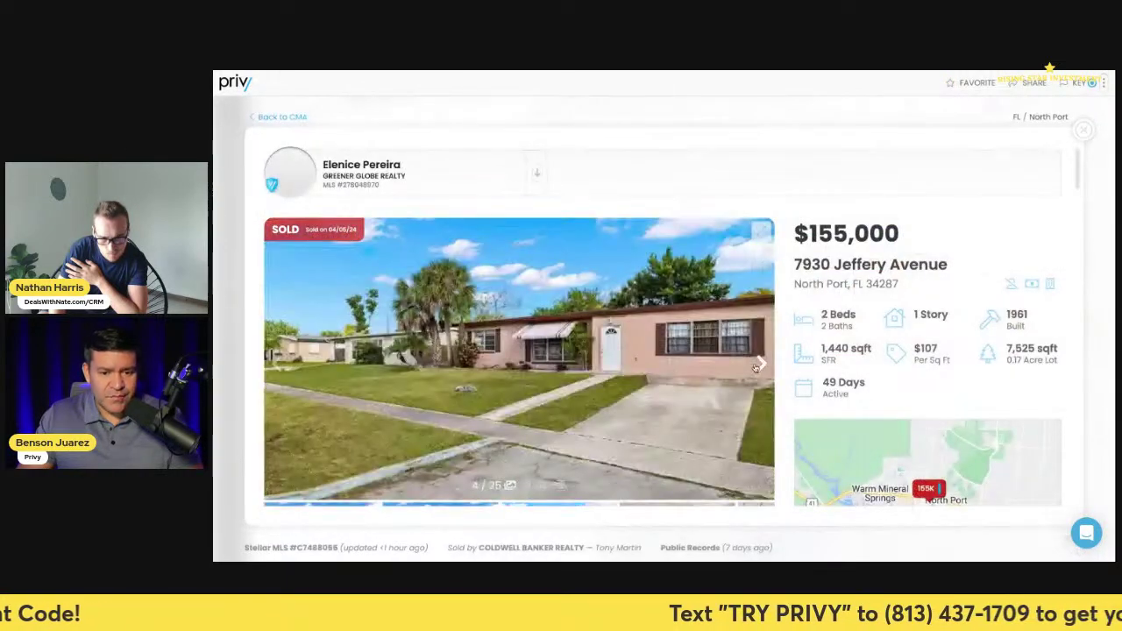
left_click(759, 364)
left_click(759, 364)
left_click(759, 365)
left_click(759, 364)
left_click(759, 364)
left_click(759, 365)
left_click(759, 365)
left_click(759, 364)
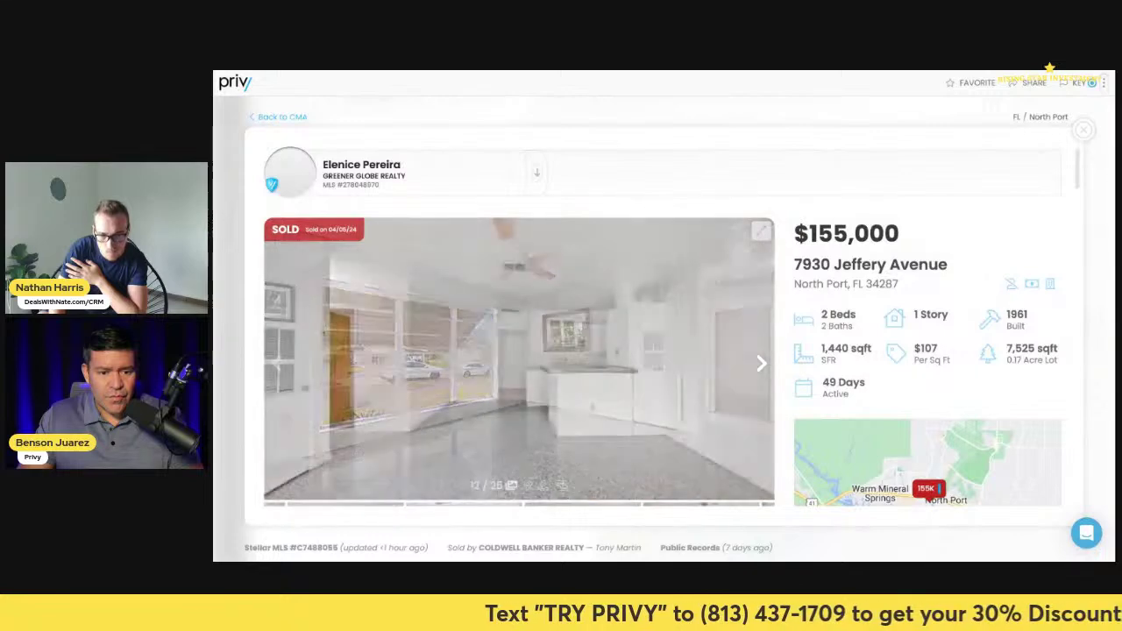
left_click(759, 365)
left_click(759, 365)
left_click(1083, 129)
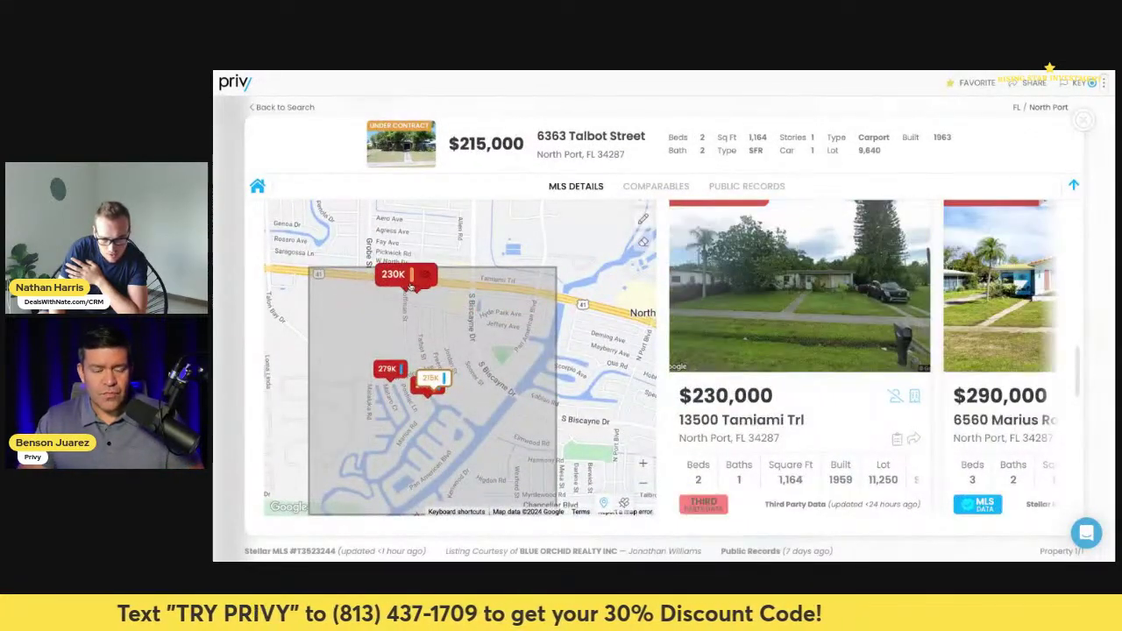
left_click(735, 340)
scroll(746, 438, "down", 5)
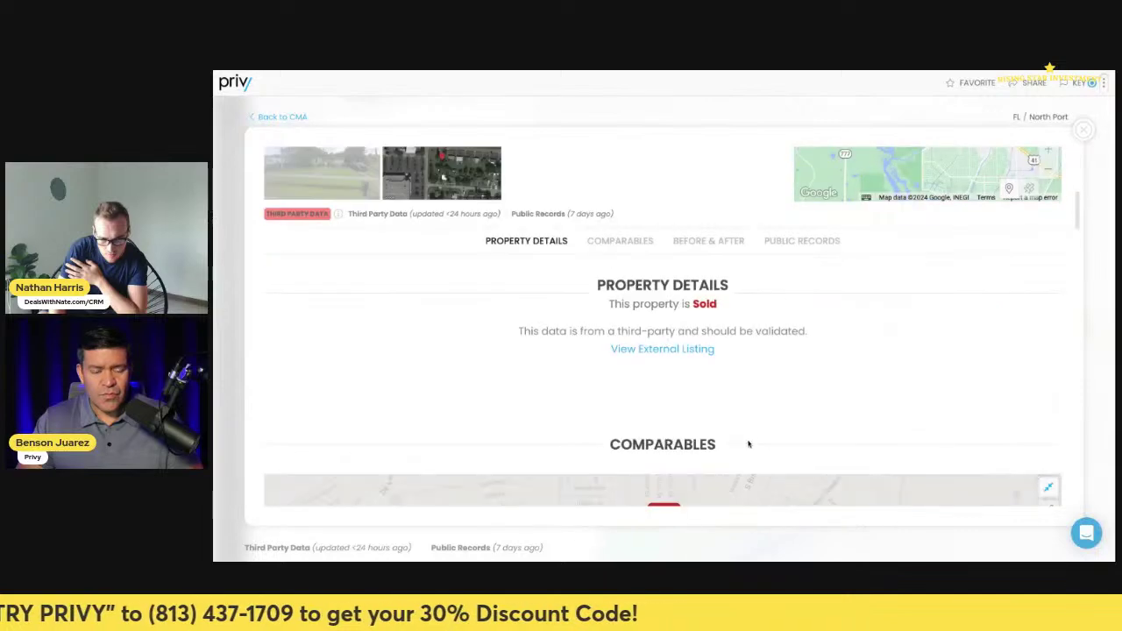
left_click(676, 349)
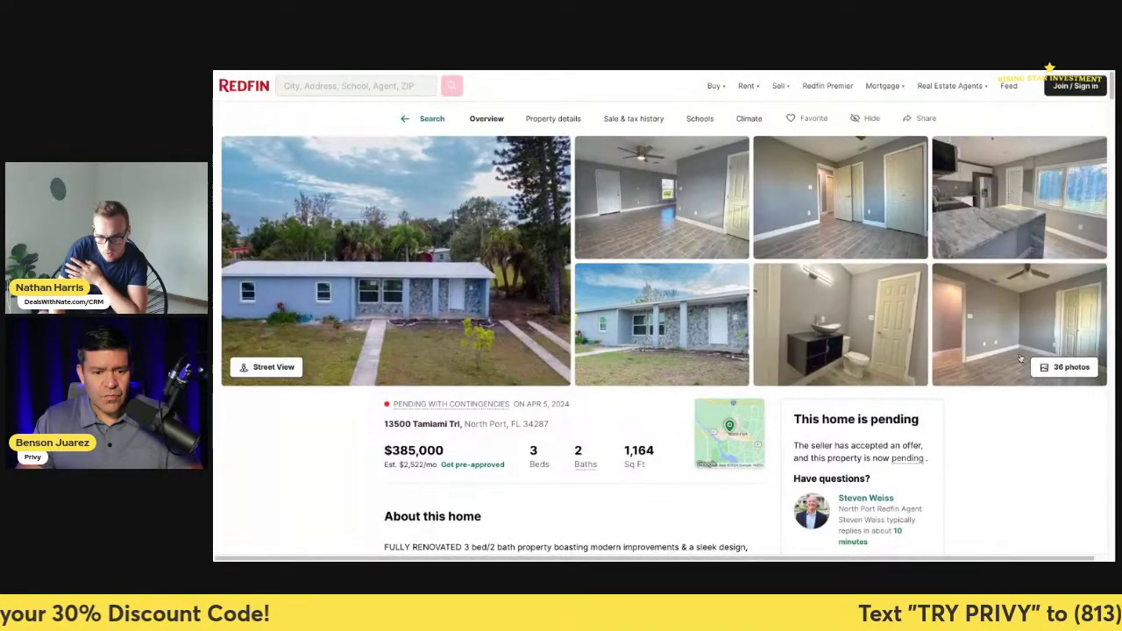
left_click(1008, 353)
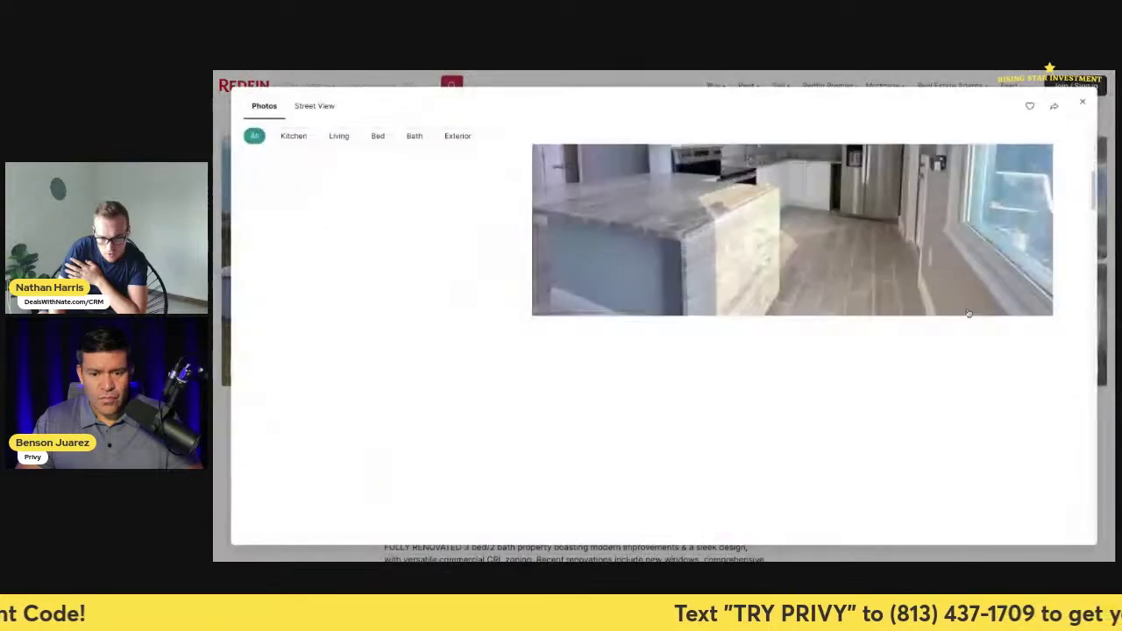
scroll(816, 392, "up", 5)
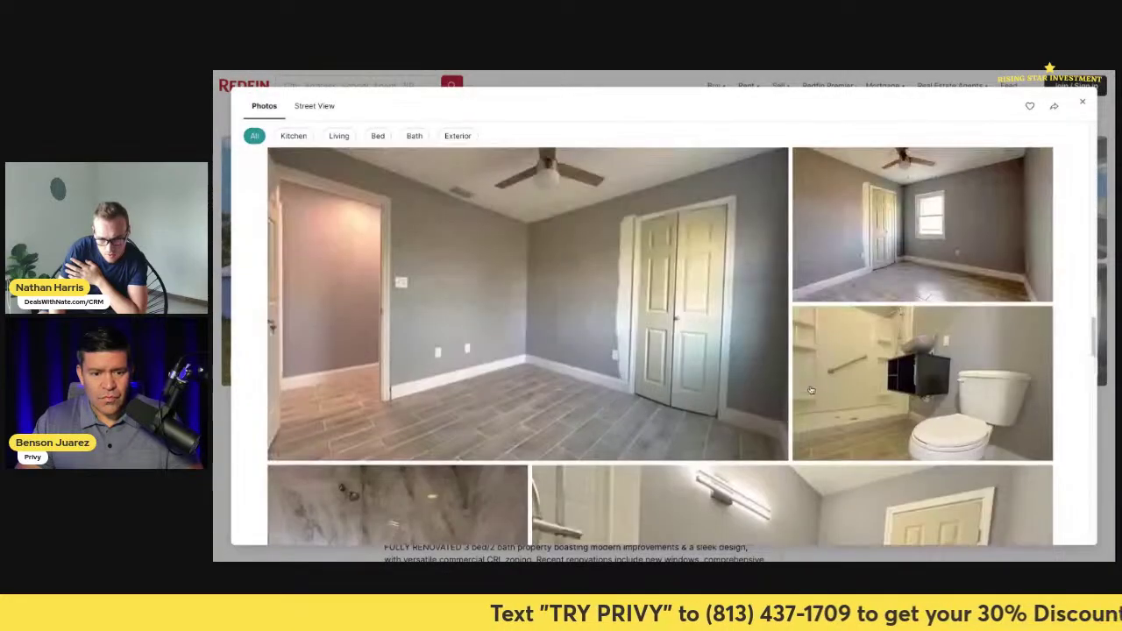
scroll(808, 396, "down", 8)
scroll(808, 397, "down", 10)
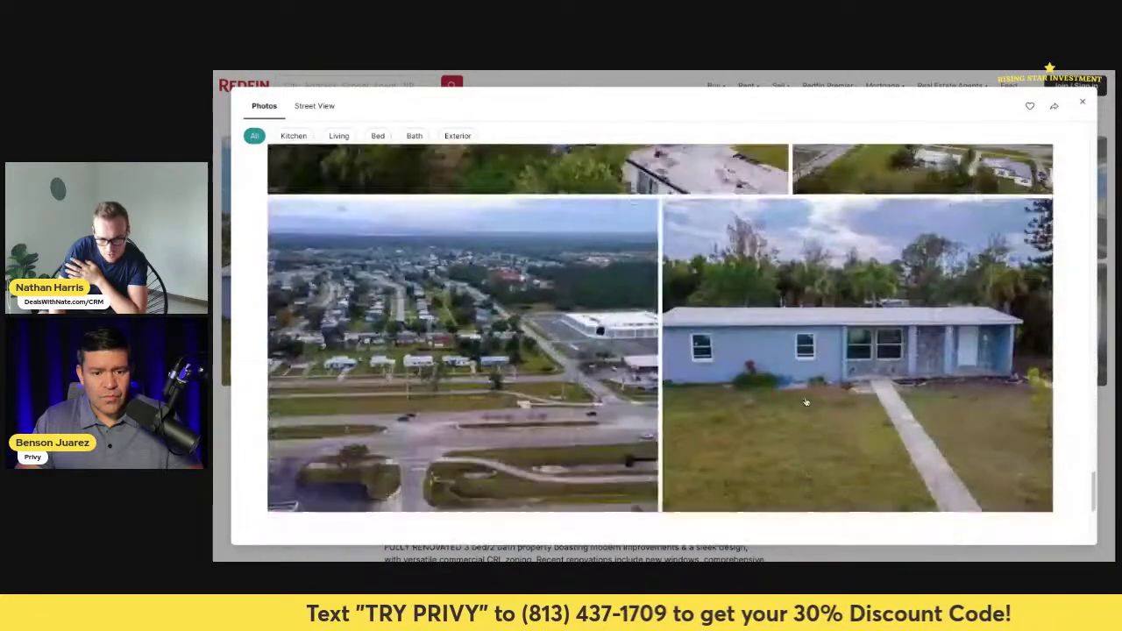
scroll(806, 401, "up", 3)
scroll(804, 401, "down", 4)
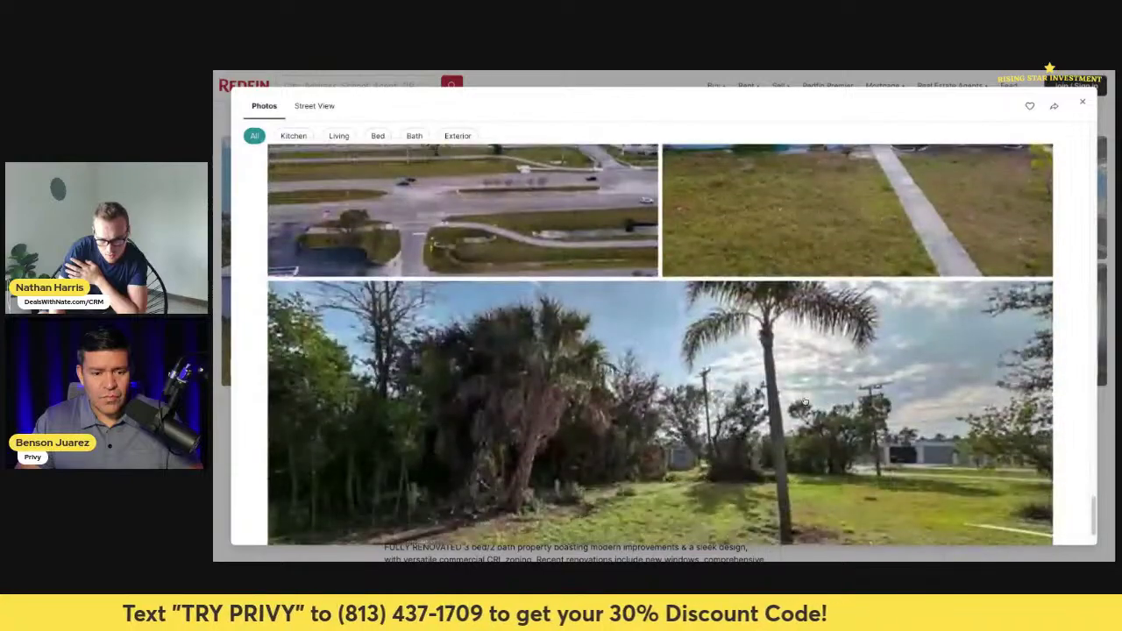
scroll(803, 399, "up", 6)
scroll(803, 398, "up", 5)
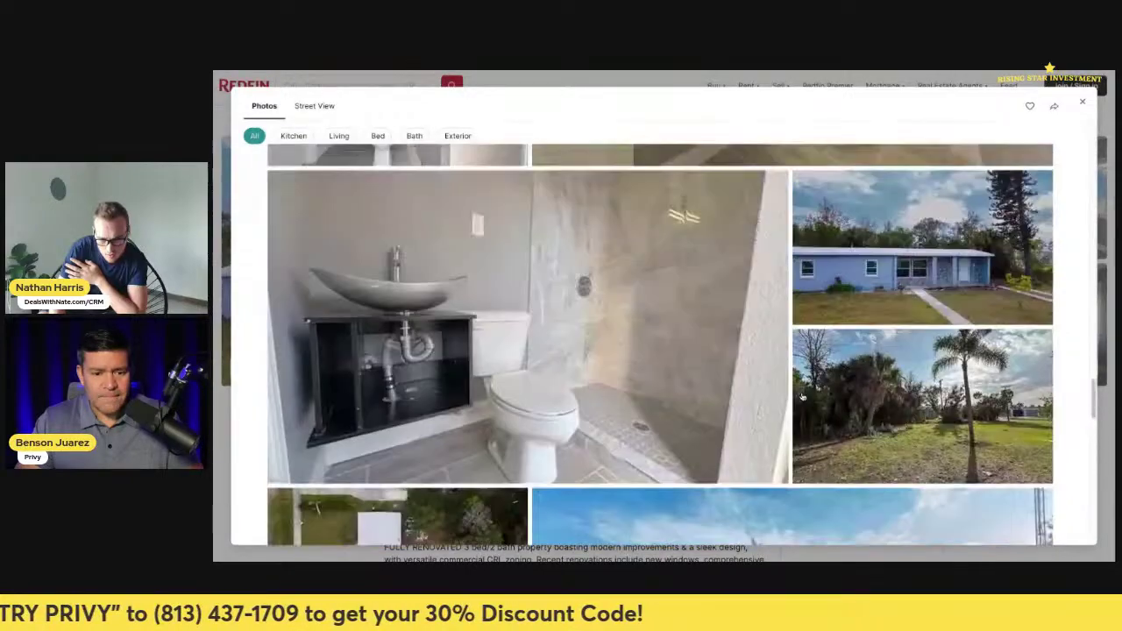
scroll(802, 397, "up", 4)
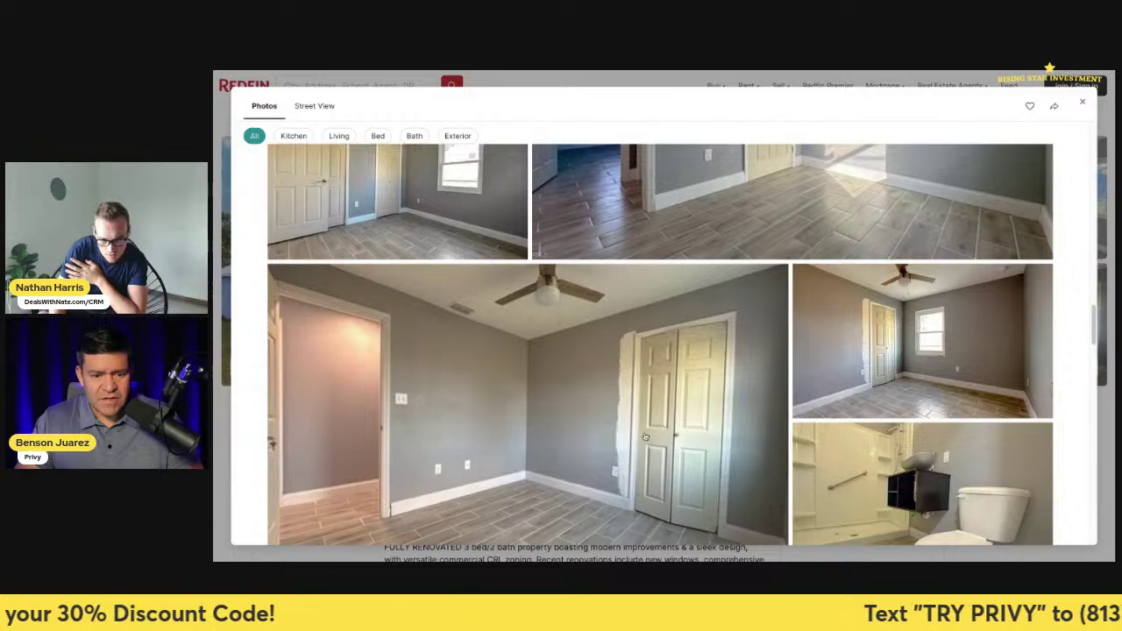
scroll(662, 349, "up", 1)
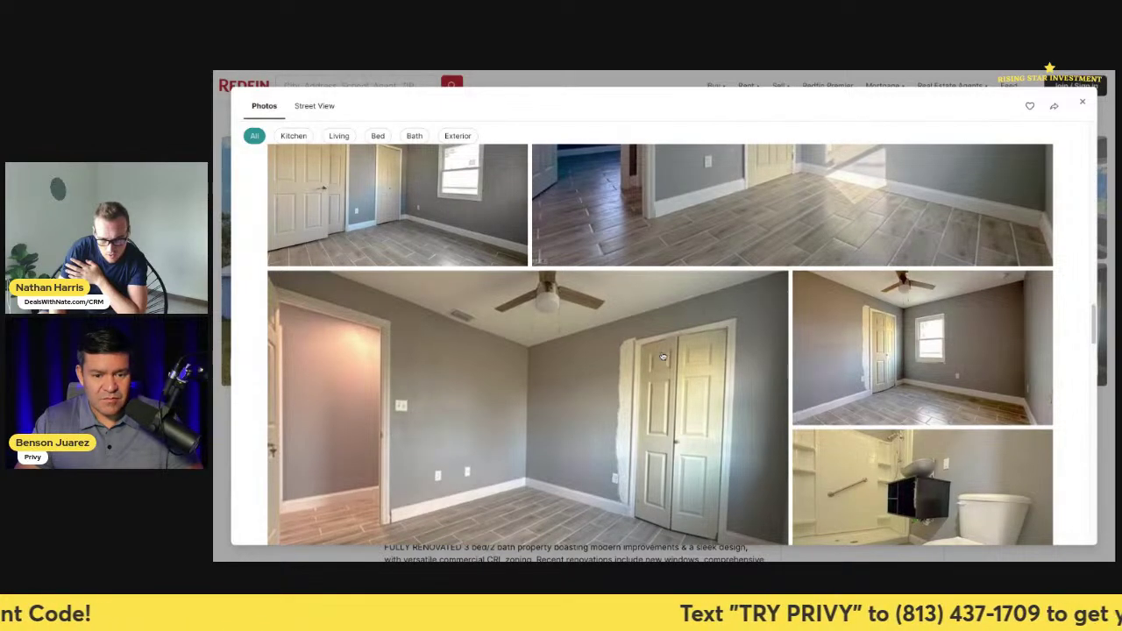
scroll(675, 386, "up", 5)
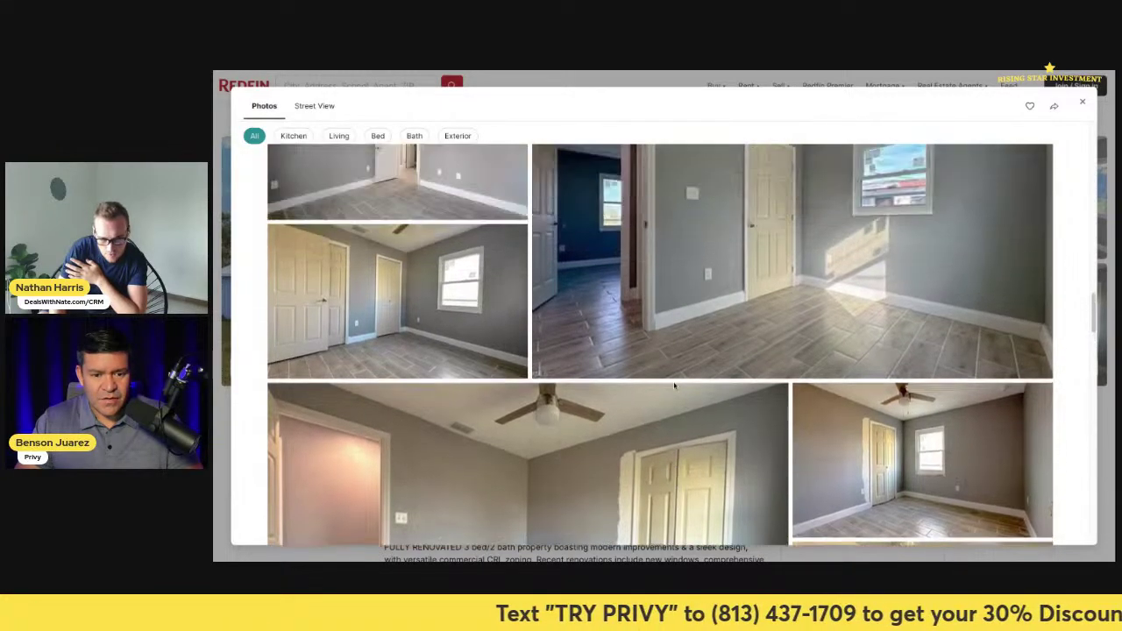
scroll(772, 408, "up", 10)
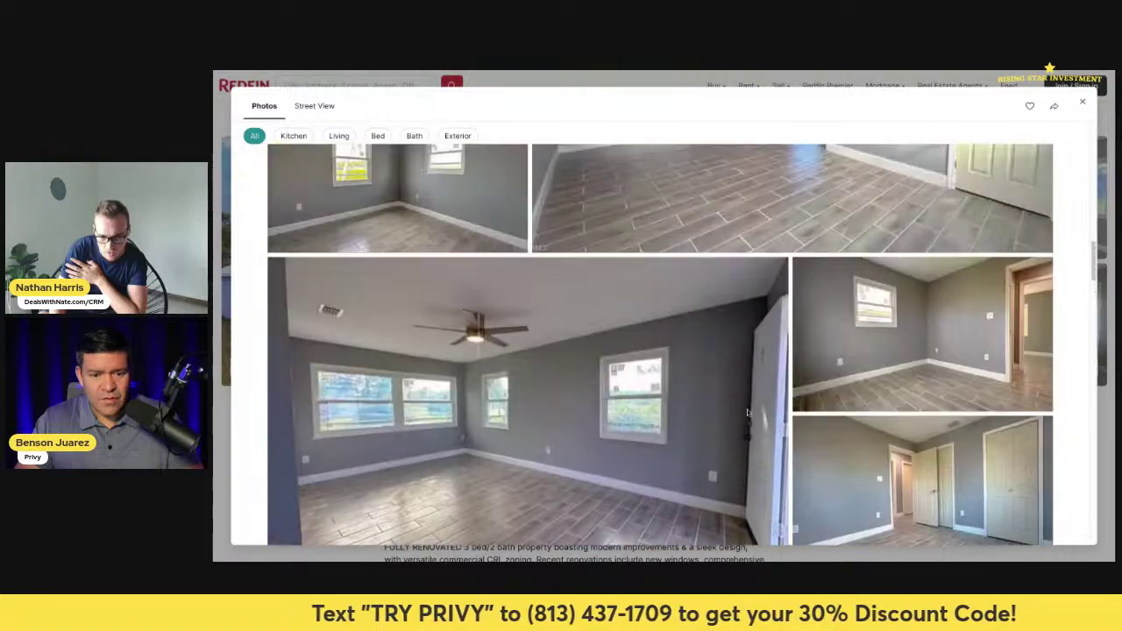
scroll(749, 409, "up", 5)
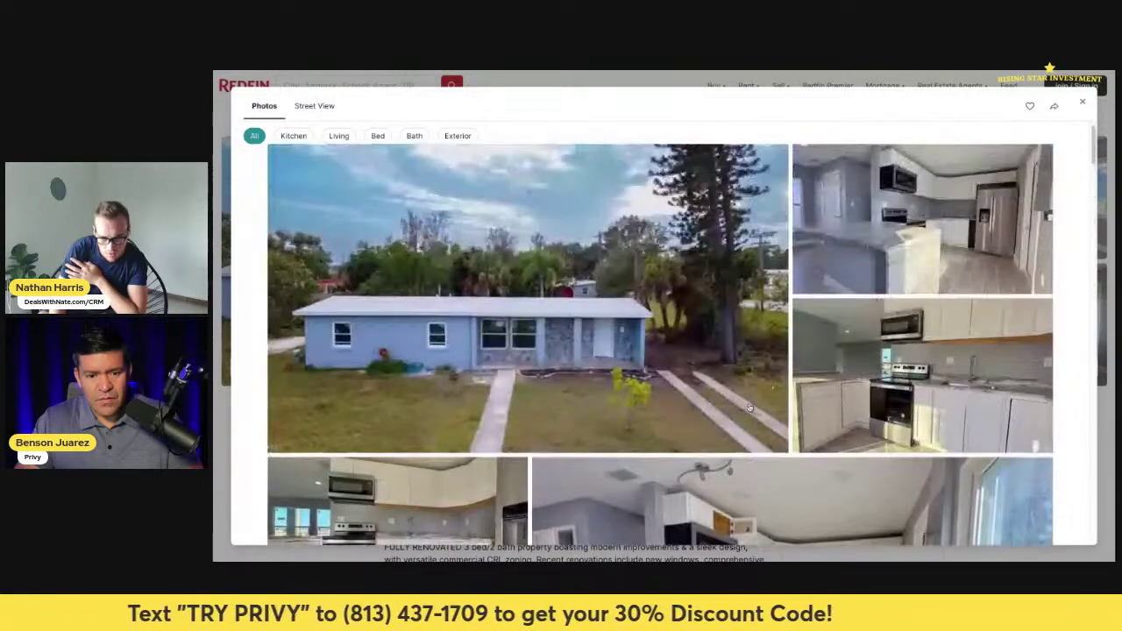
scroll(750, 407, "down", 7)
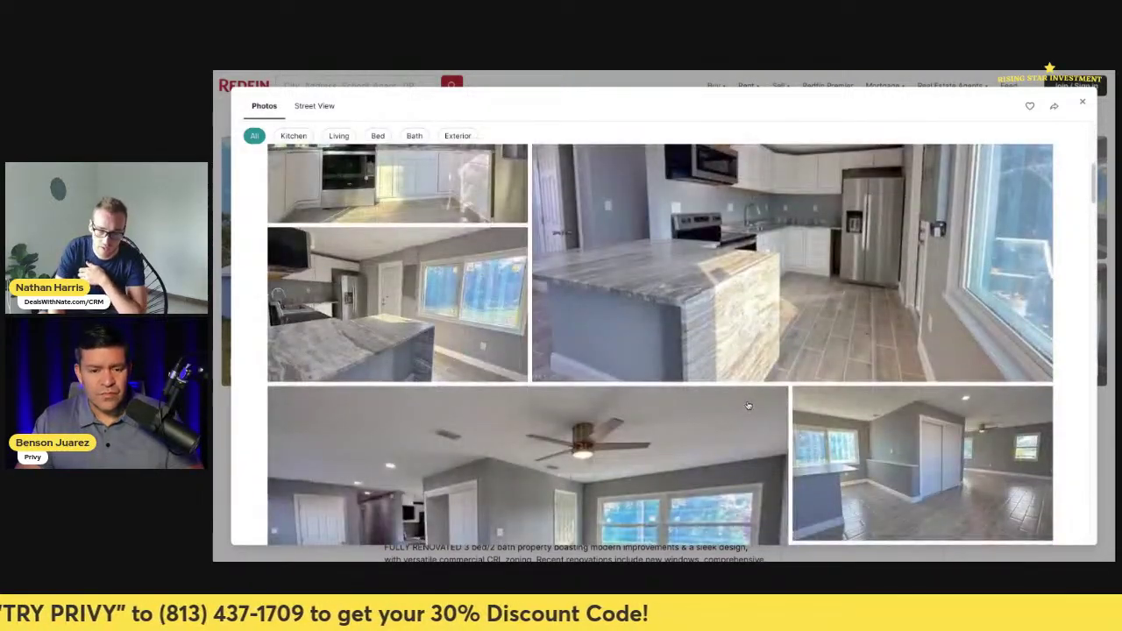
scroll(730, 383, "up", 5)
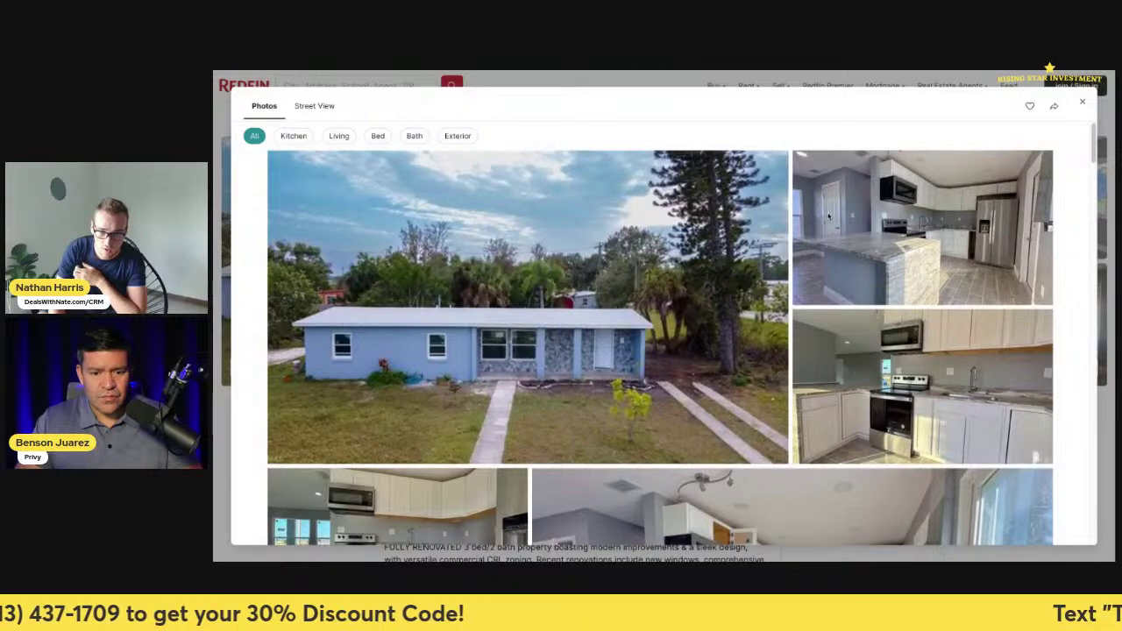
key("alt+Tab")
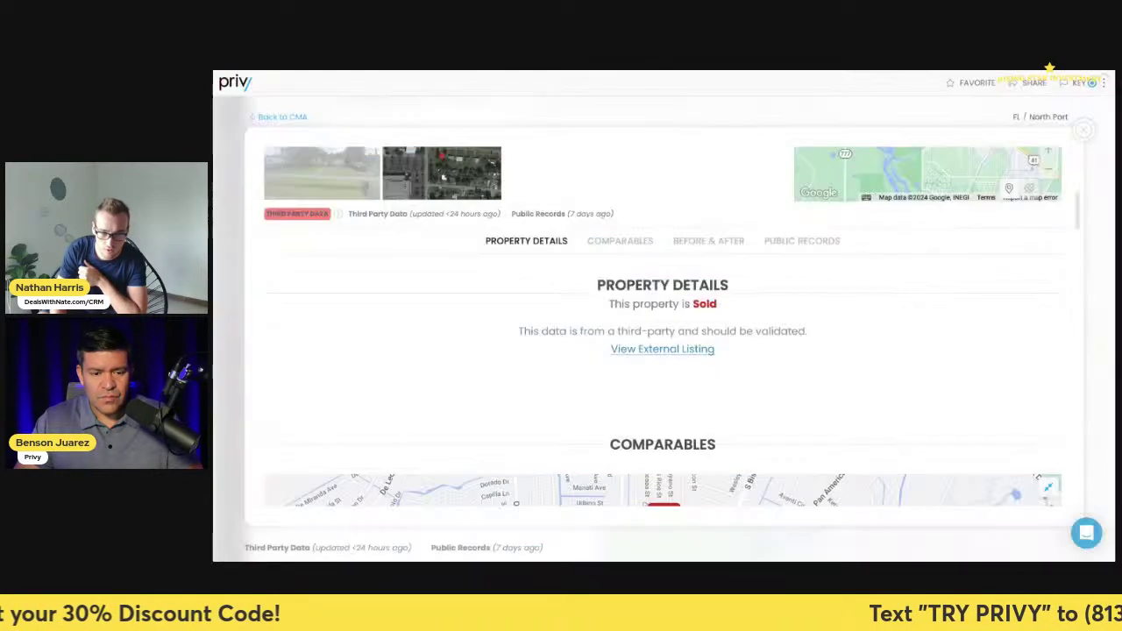
scroll(735, 352, "up", 5)
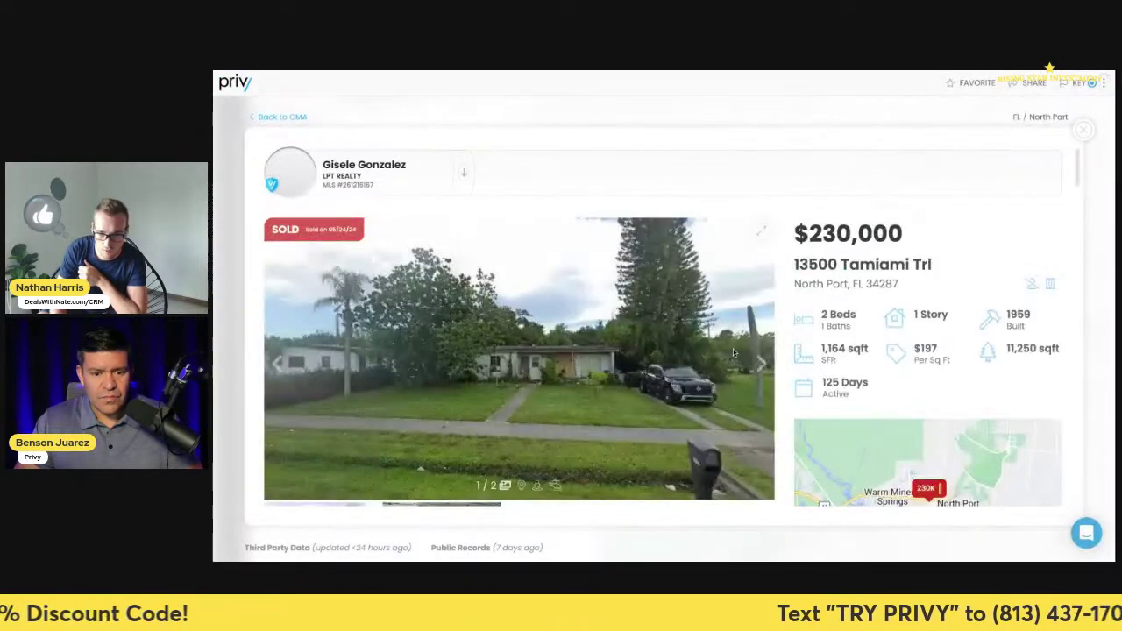
left_click(1082, 132)
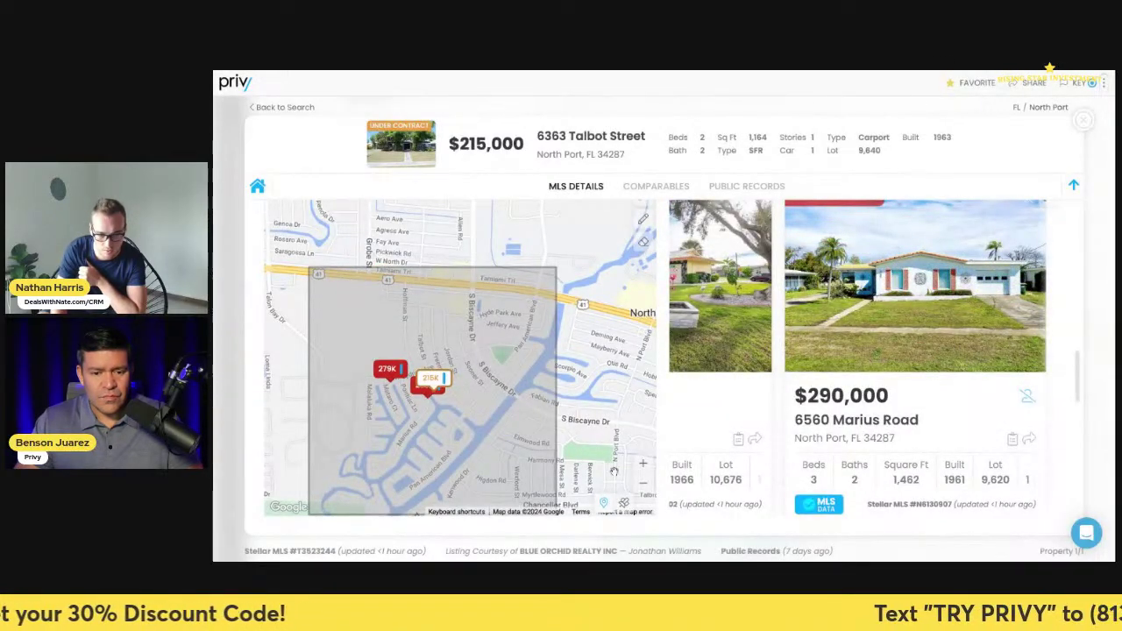
left_click(643, 464)
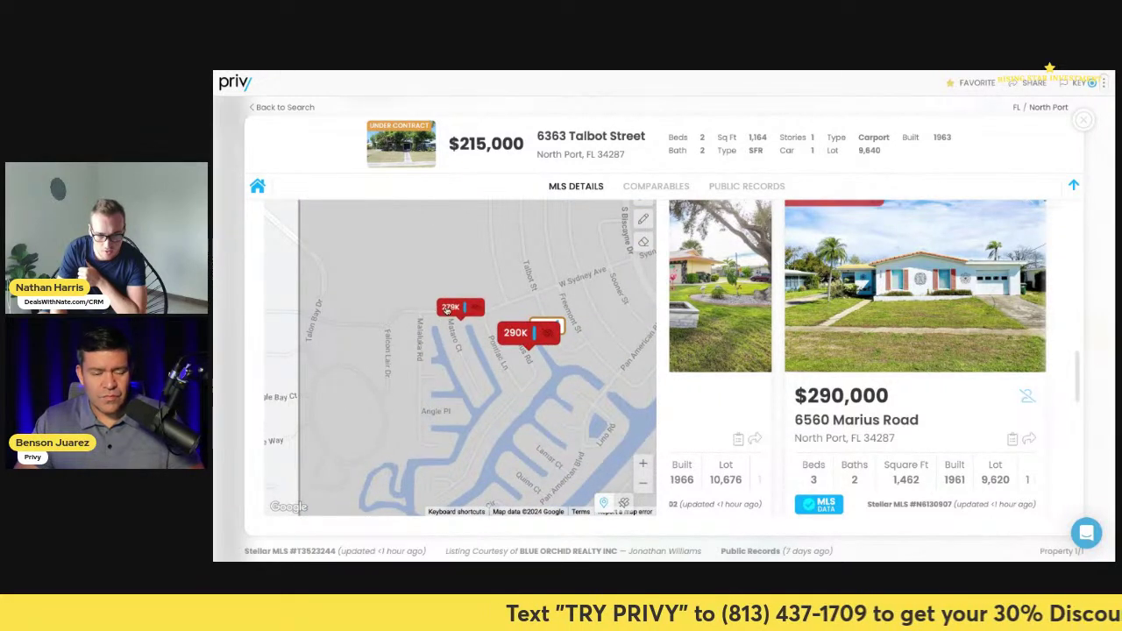
left_click(464, 302)
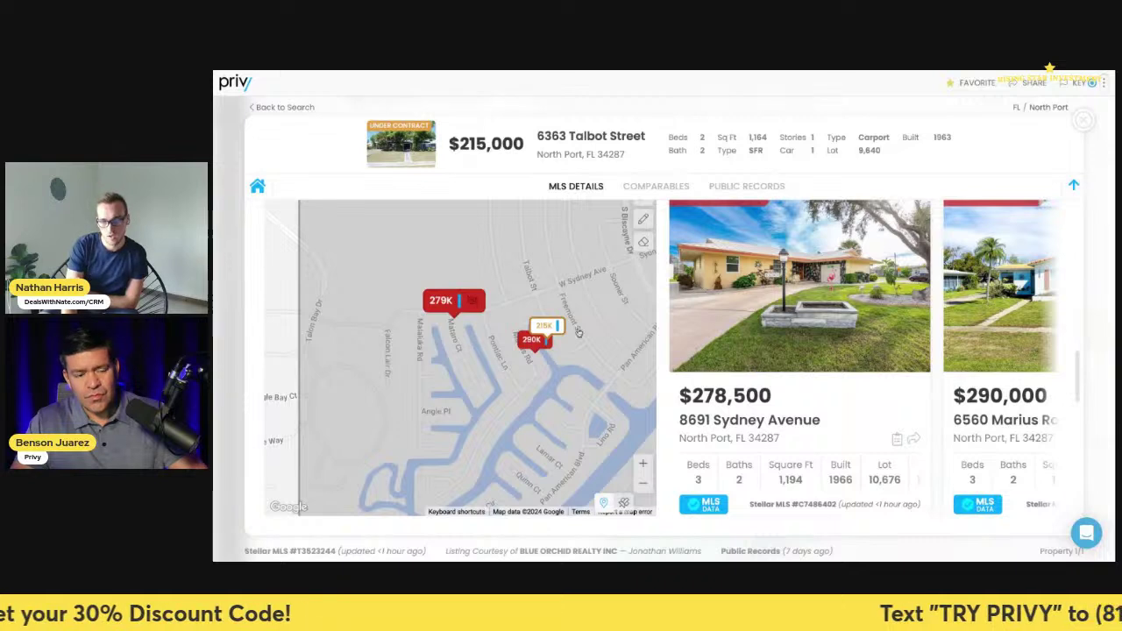
left_click(526, 338)
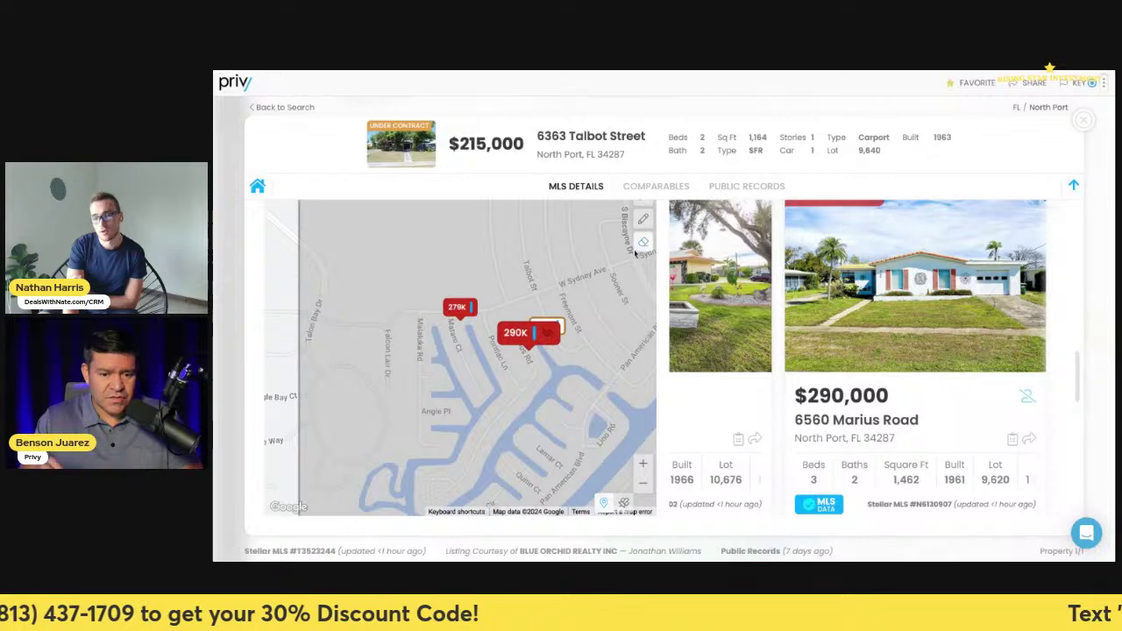
left_click(643, 488)
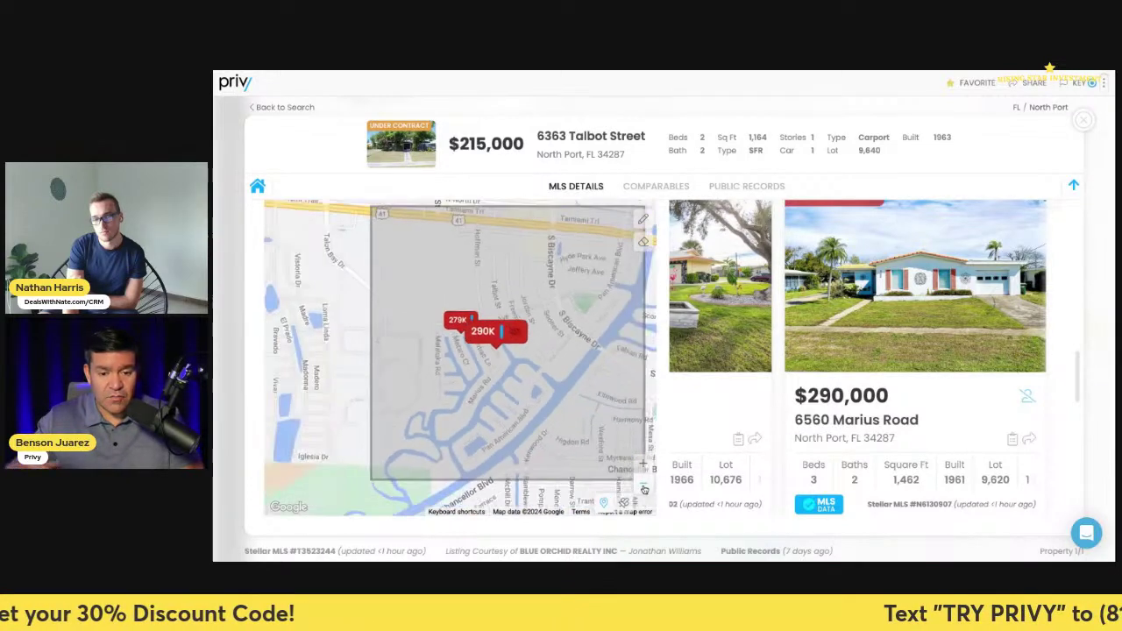
left_click(644, 488)
left_click(643, 465)
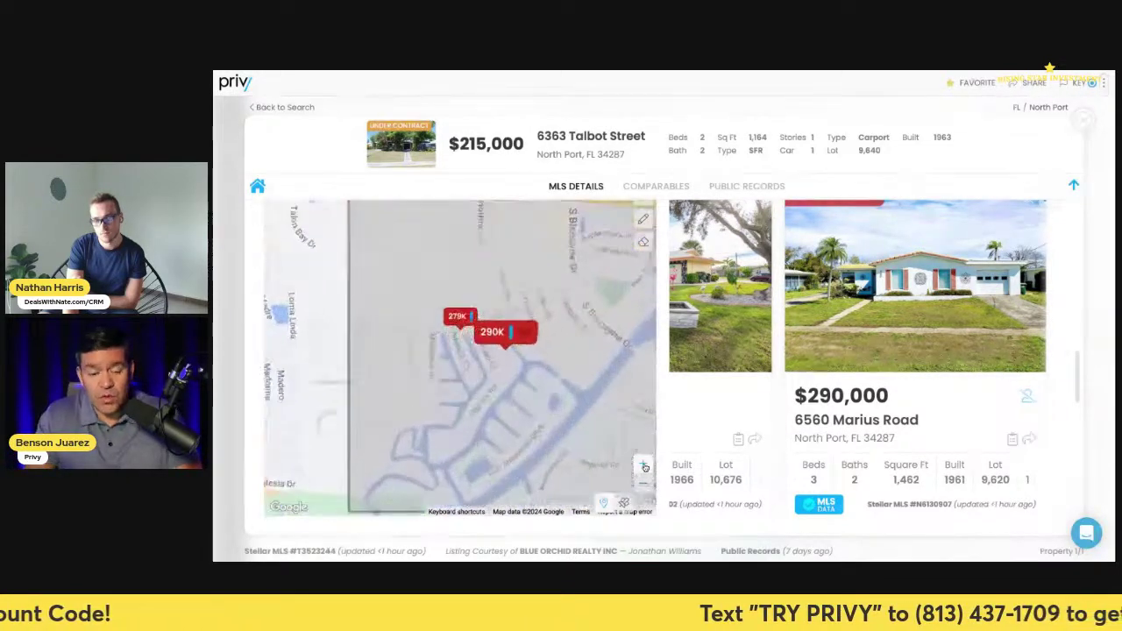
left_click(643, 465)
left_click(447, 302)
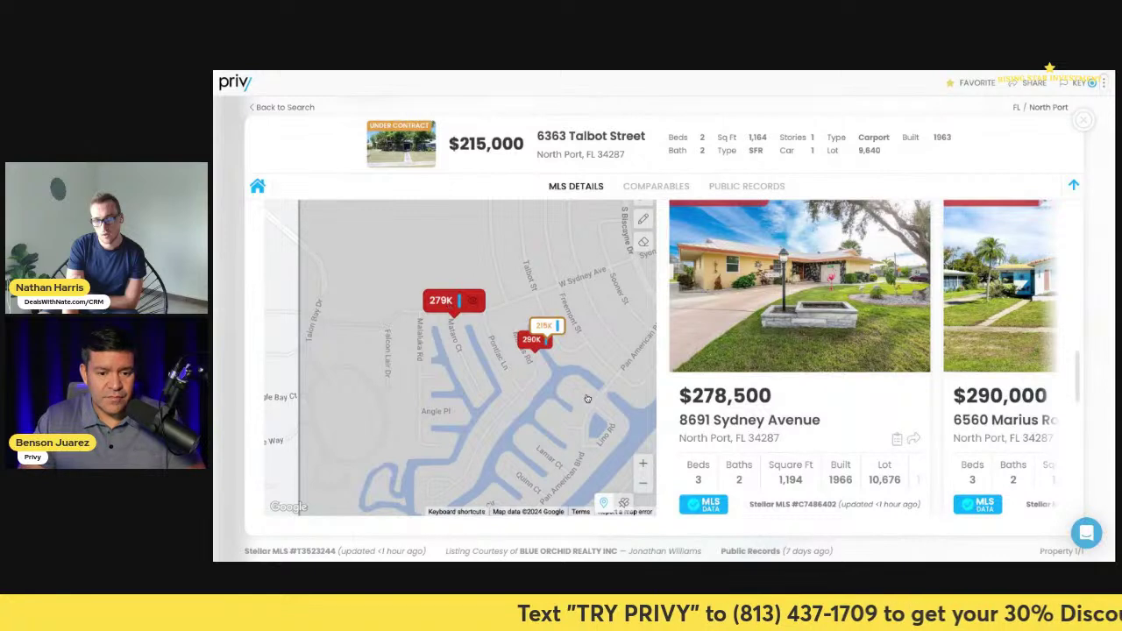
left_click(522, 332)
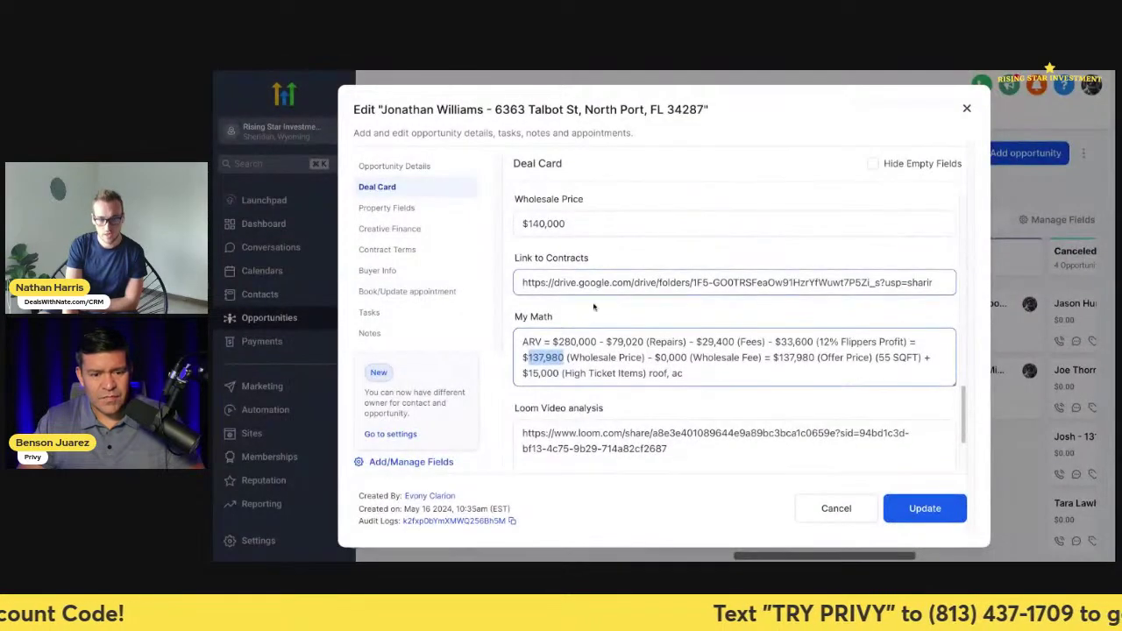
left_click_drag(596, 341, 555, 334)
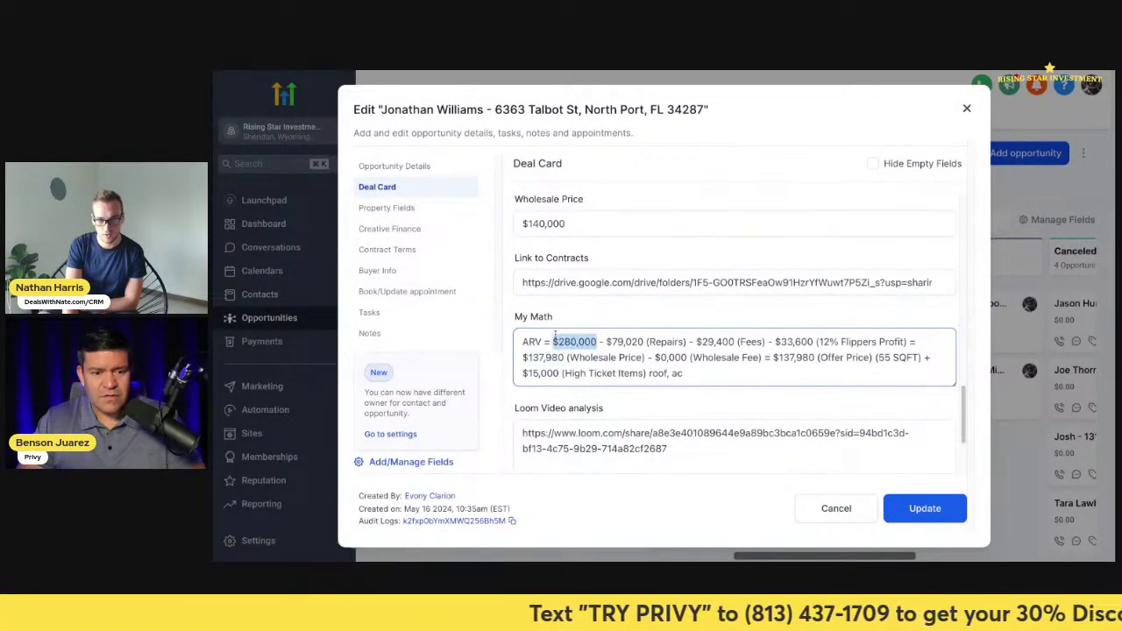
scroll(601, 315, "up", 5)
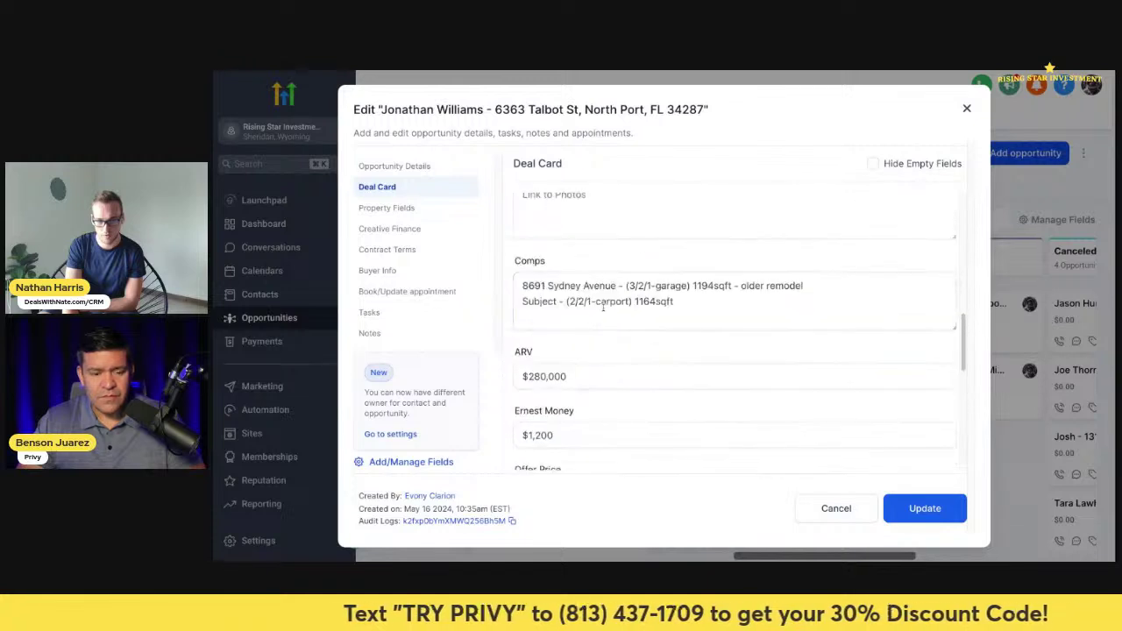
left_click_drag(518, 286, 617, 286)
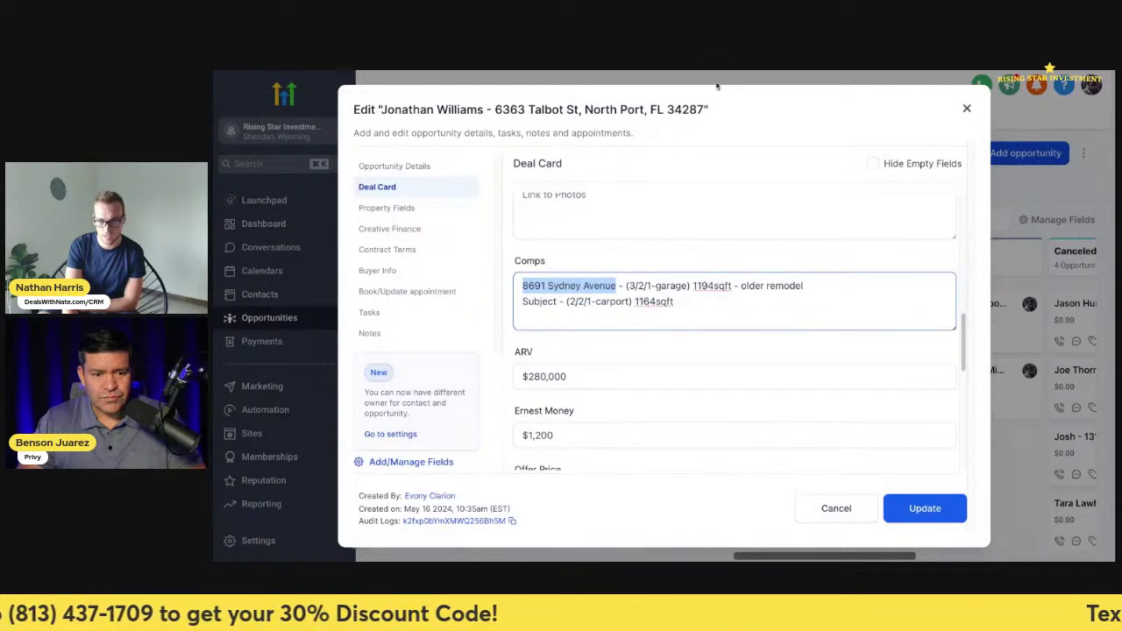
key("alt+Tab")
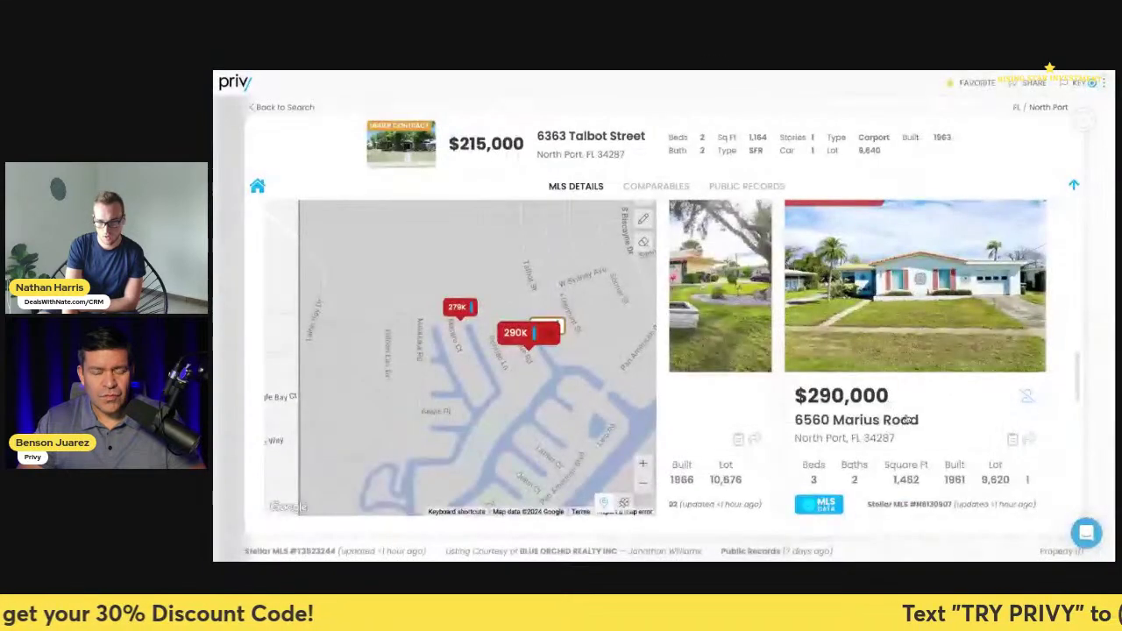
left_click(791, 320)
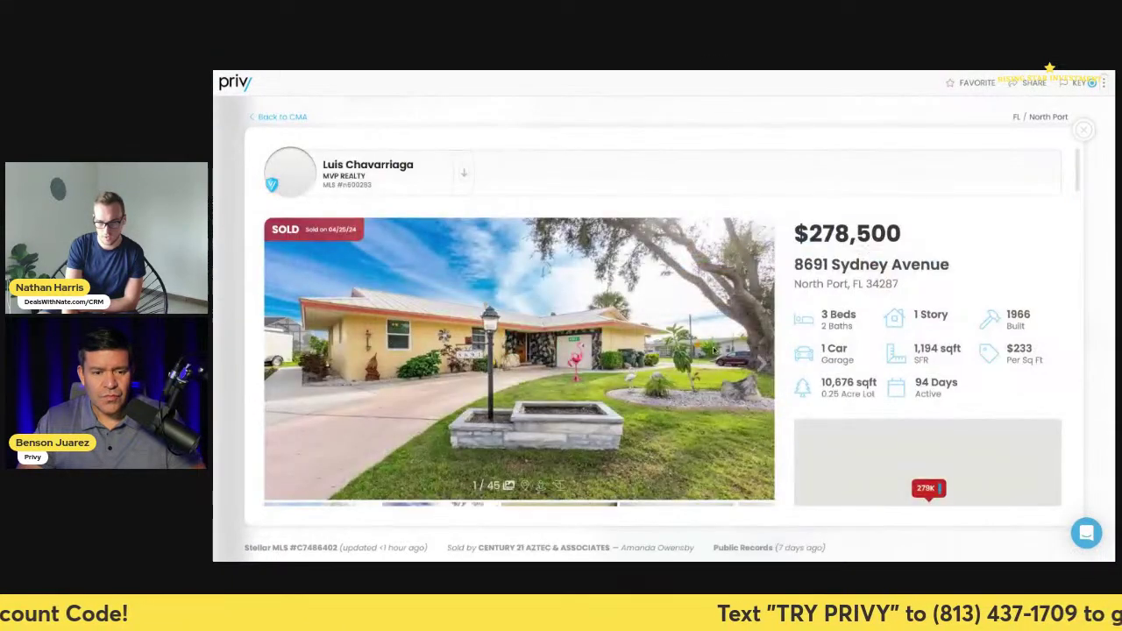
left_click(759, 364)
left_click(759, 365)
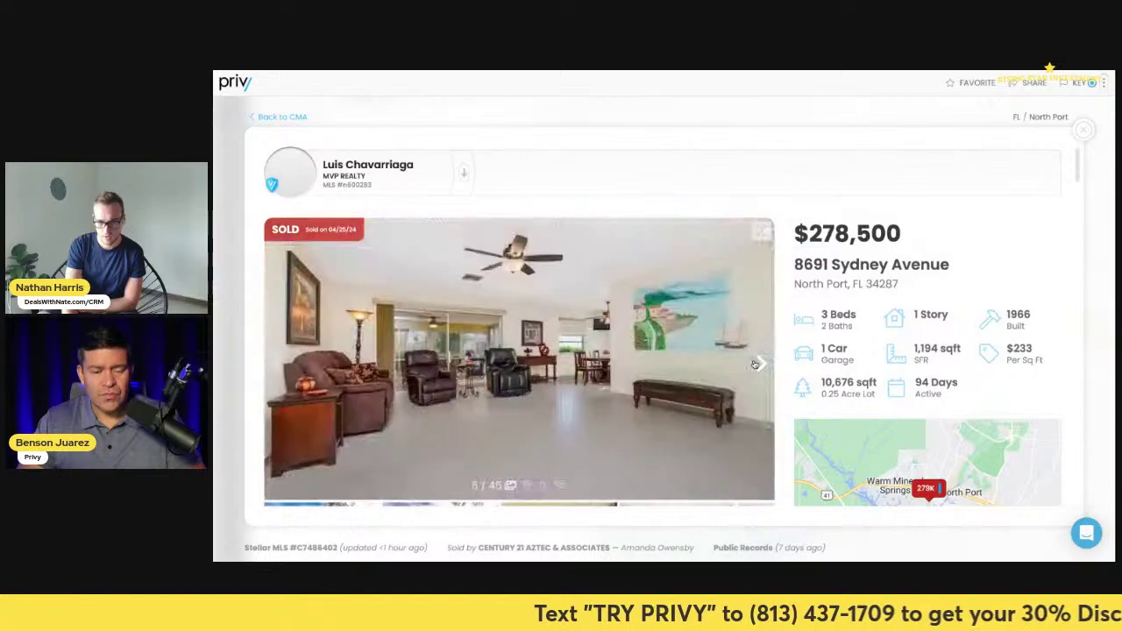
left_click(759, 364)
left_click(759, 364)
left_click(760, 363)
left_click(760, 364)
left_click(760, 364)
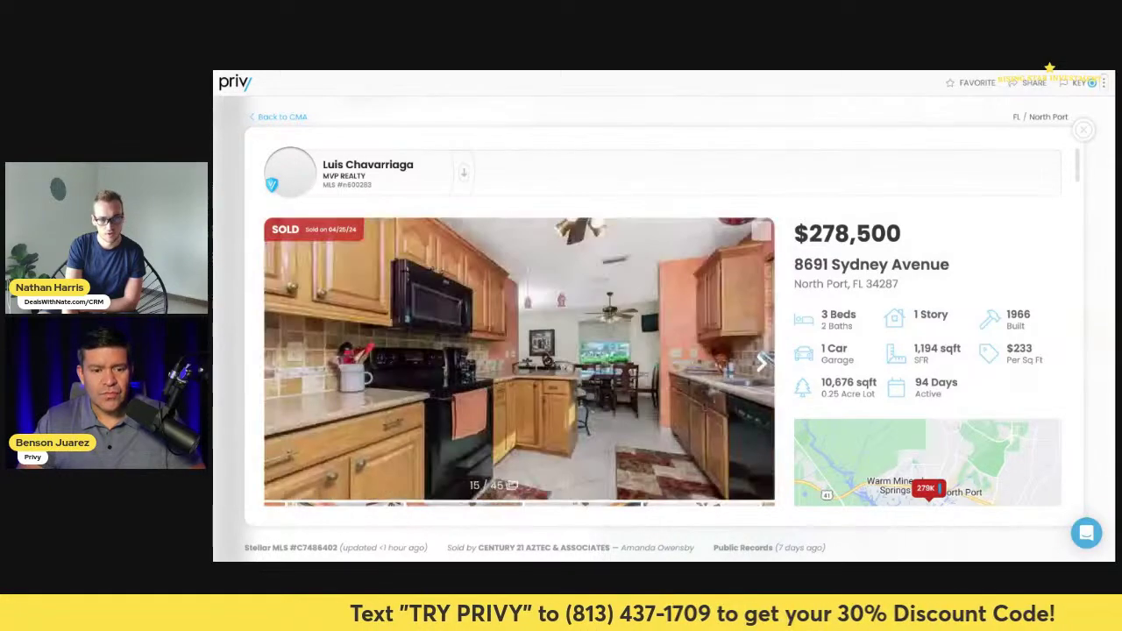
left_click(760, 364)
left_click(760, 363)
left_click(760, 364)
left_click(760, 363)
left_click(760, 364)
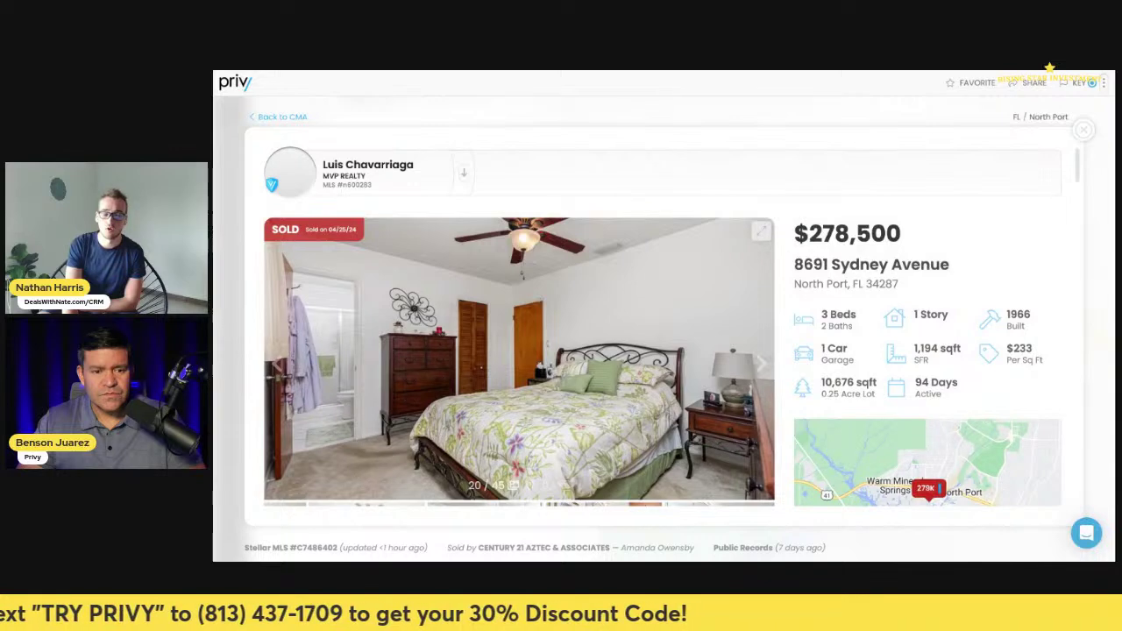
key("alt+Tab")
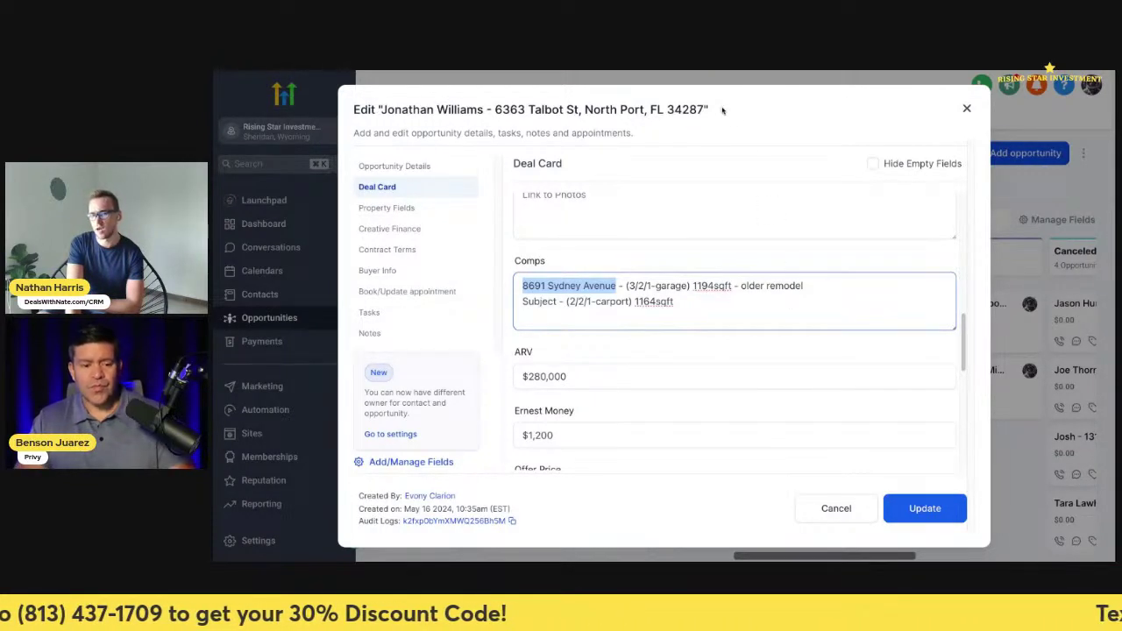
key("alt+Tab")
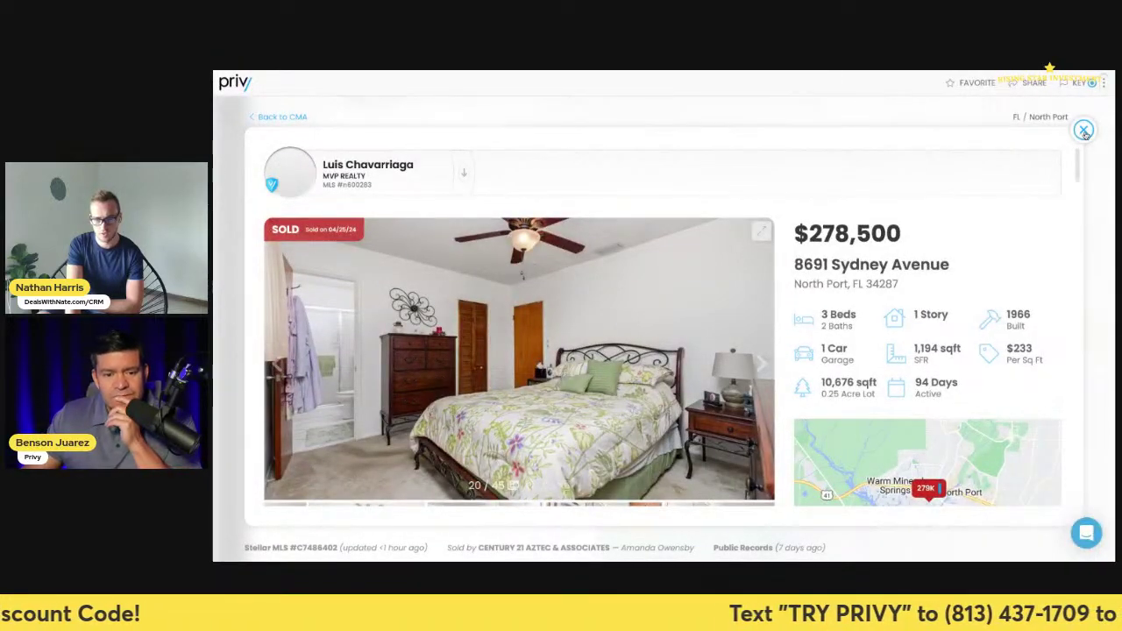
left_click(1082, 130)
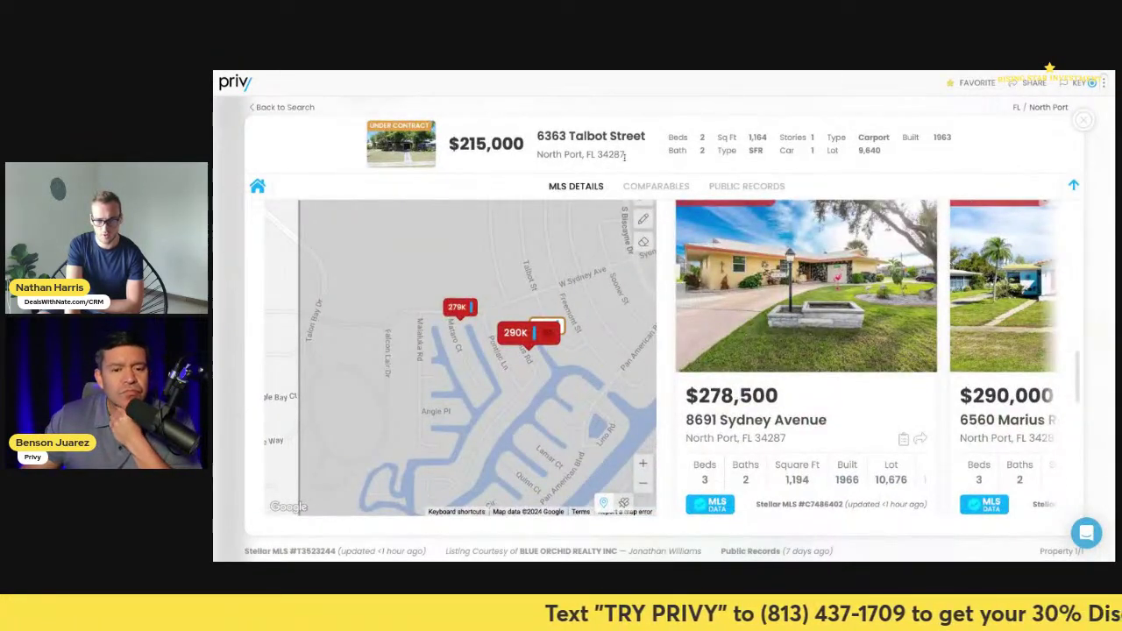
left_click_drag(625, 155, 596, 154)
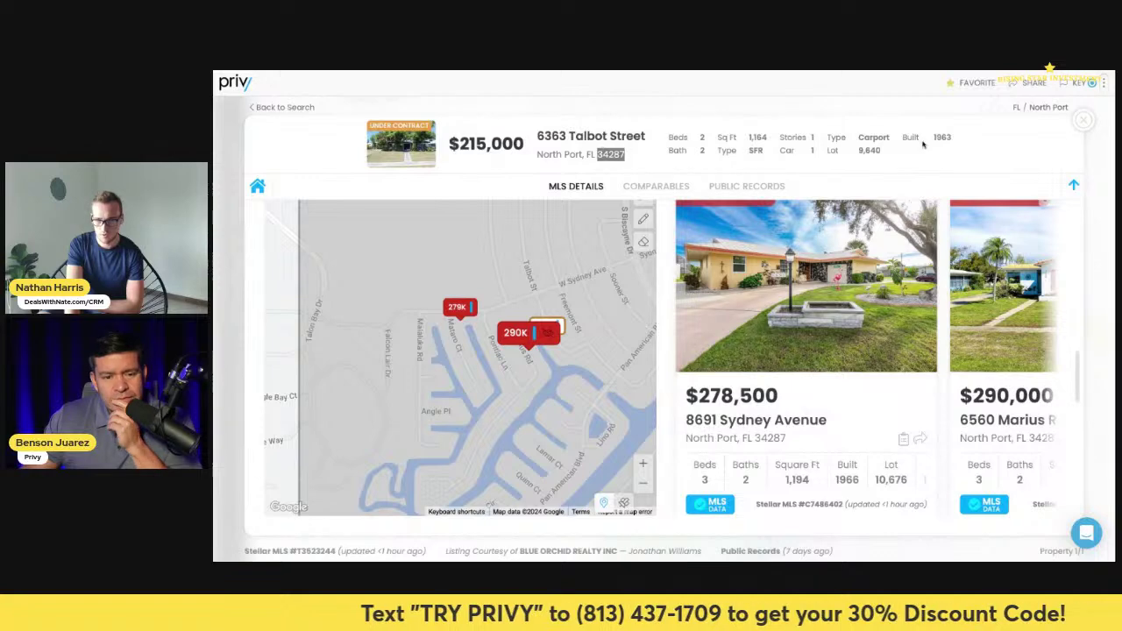
left_click(1080, 122)
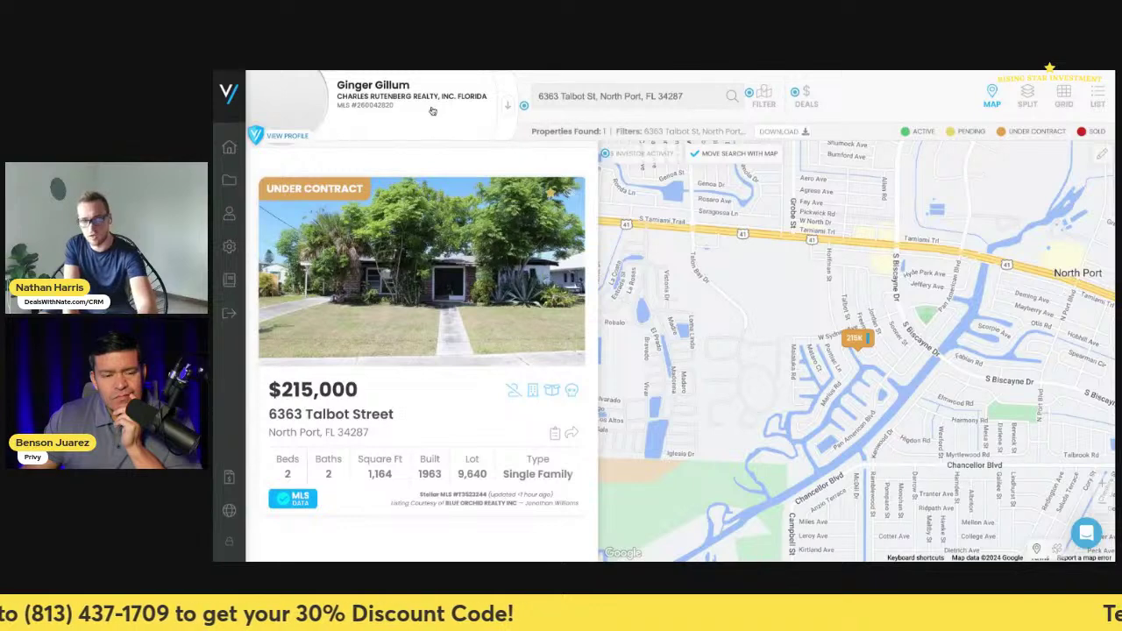
- Start a fresh search for ZIP 34287, which returns 44 Fix 'N Flip properties
left_click(360, 97)
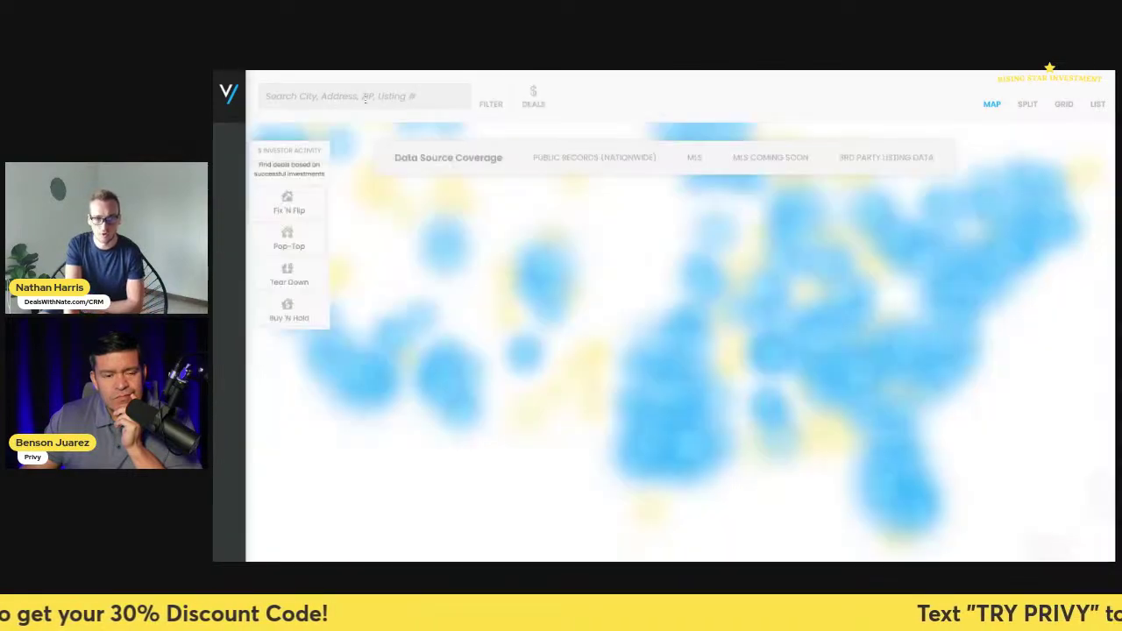
type("34287")
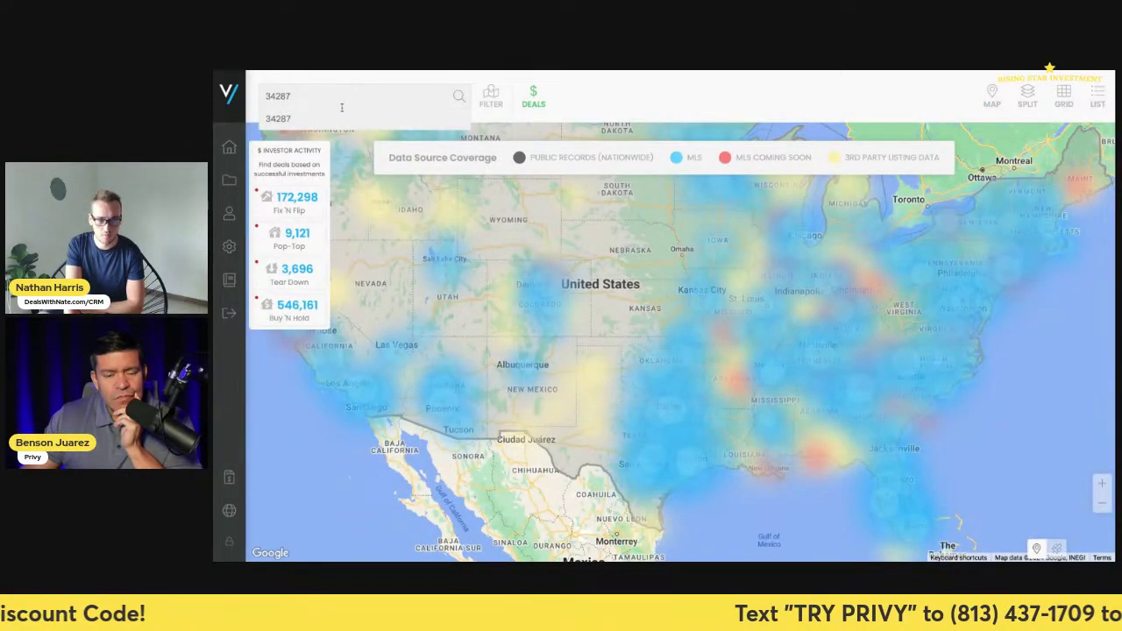
key("Return")
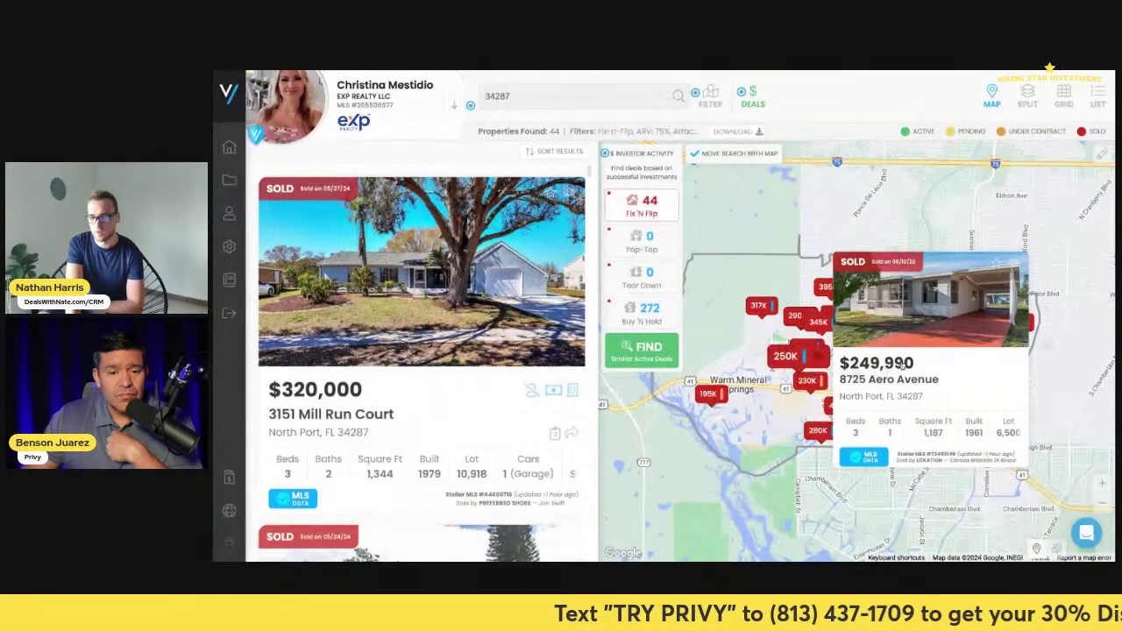
mouse_move(942, 397)
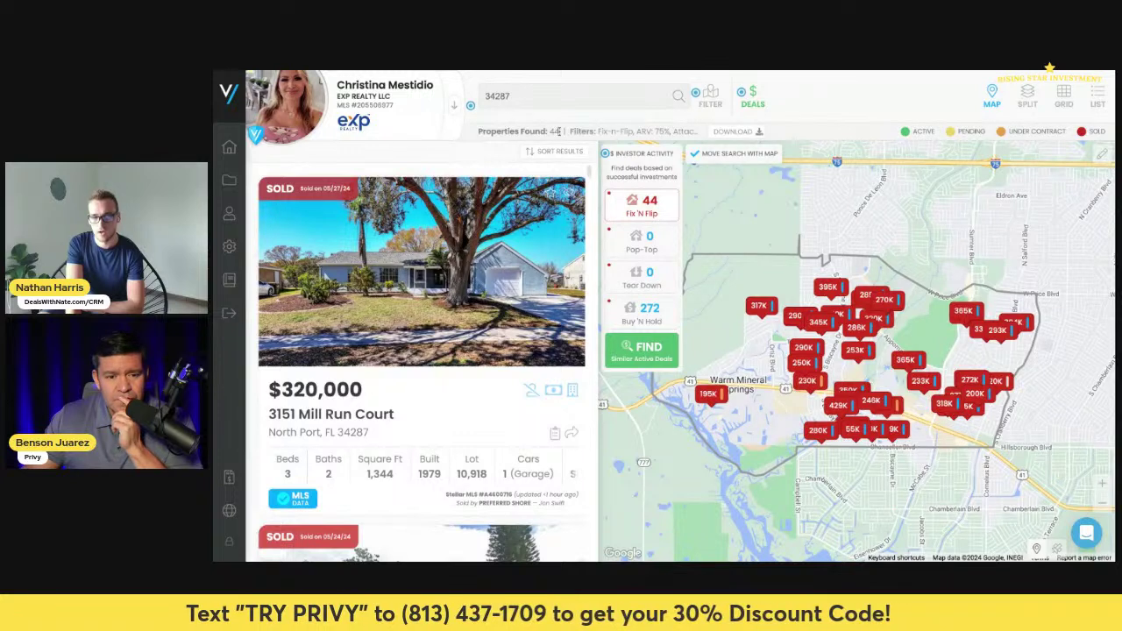
left_click_drag(558, 131, 464, 131)
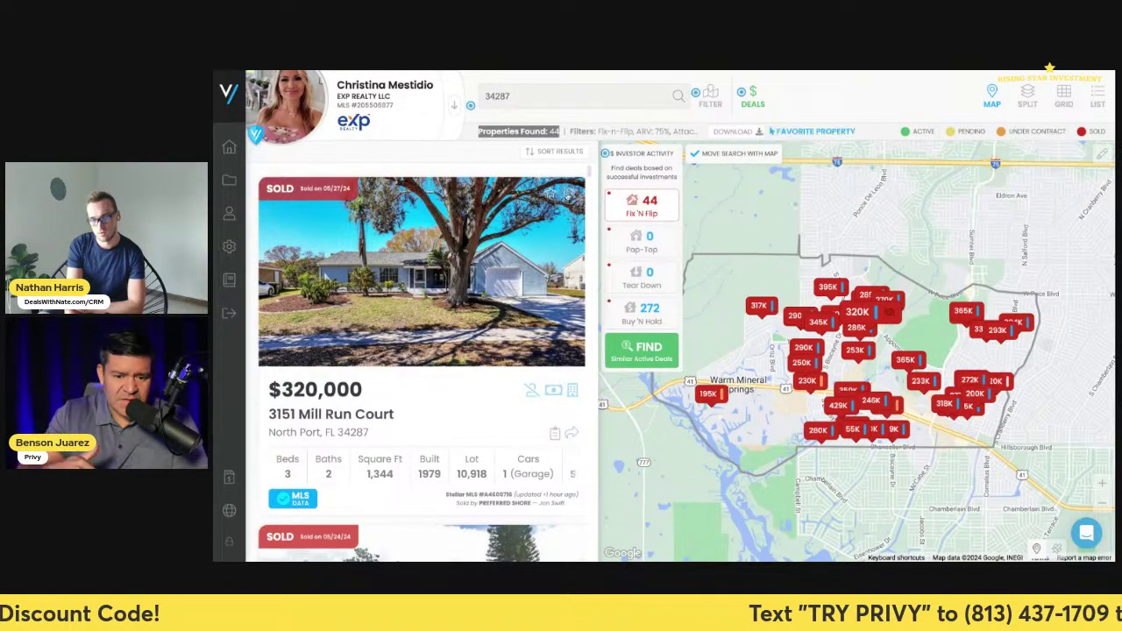
- Zoom the map out and begin tracing a custom search boundary
scroll(946, 474, "right", 3)
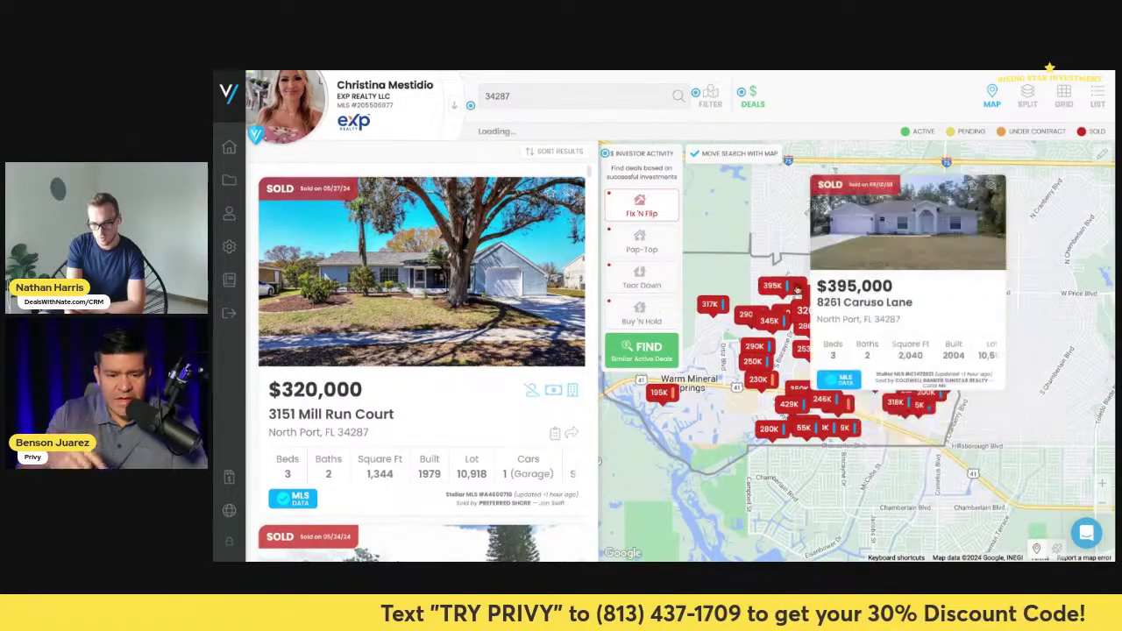
scroll(878, 529, "down", 3)
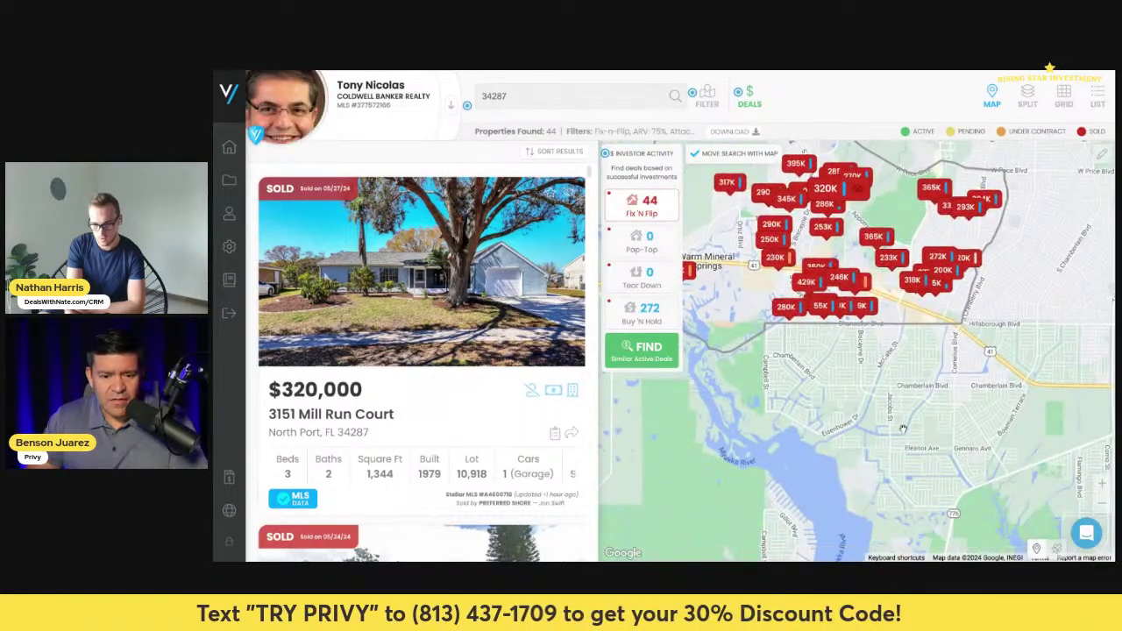
scroll(889, 456, "down", 3)
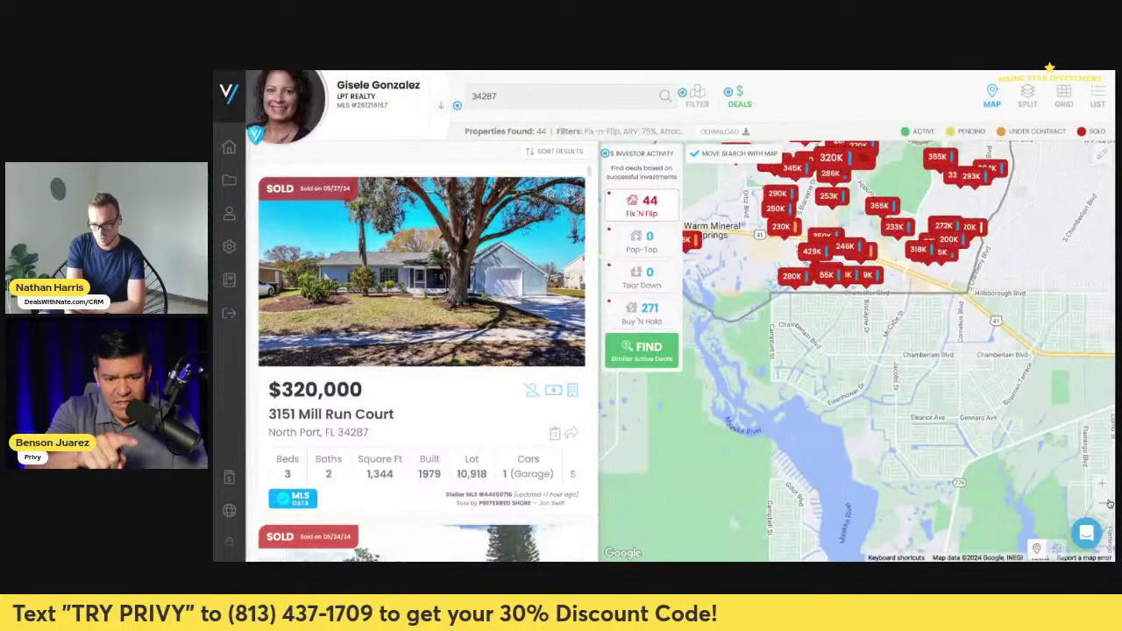
scroll(894, 421, "down", 2)
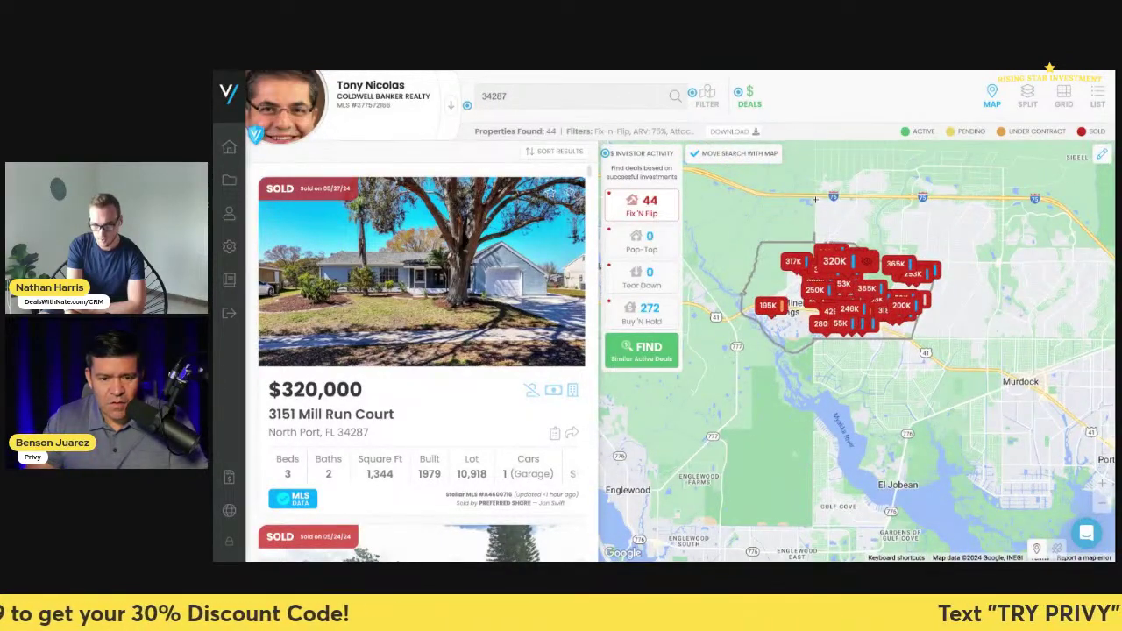
left_click_drag(816, 200, 962, 198)
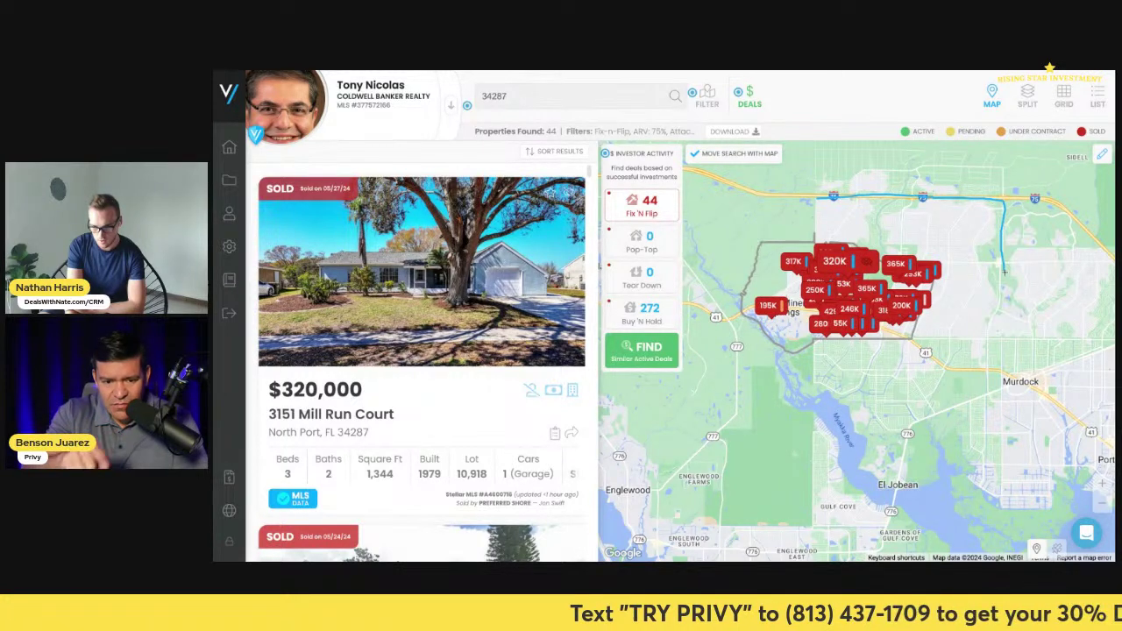
- Extend the boundary south to El Jobean and close it, widening results to 73 properties
mouse_move(1002, 318)
left_mouse_down()
mouse_move(991, 436)
mouse_move(963, 519)
left_mouse_up()
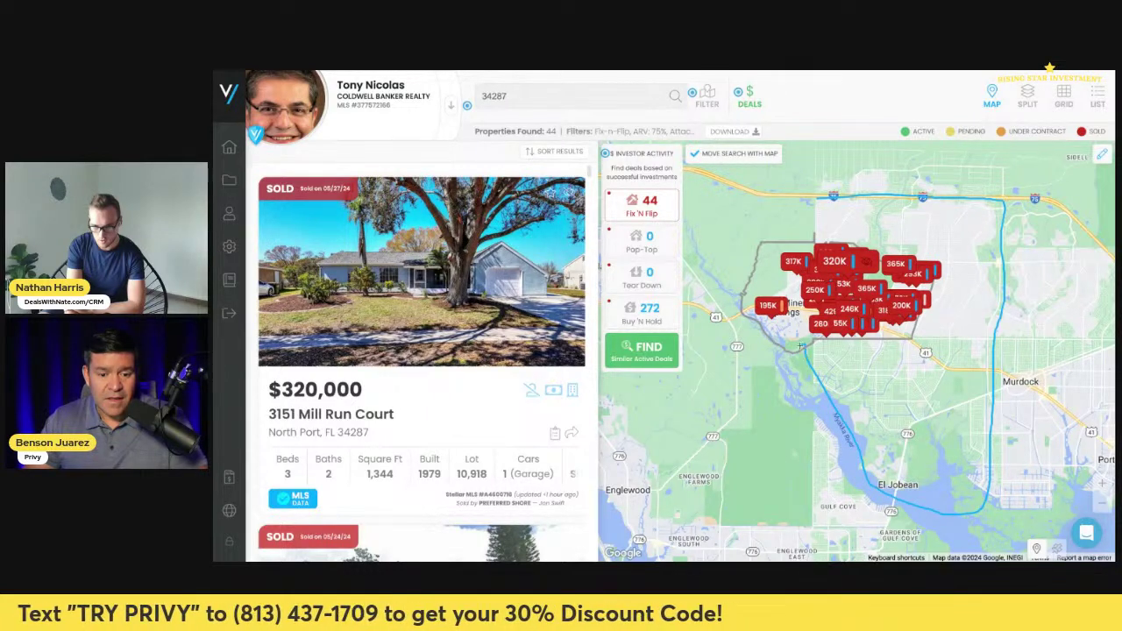
left_click_drag(738, 304, 750, 239)
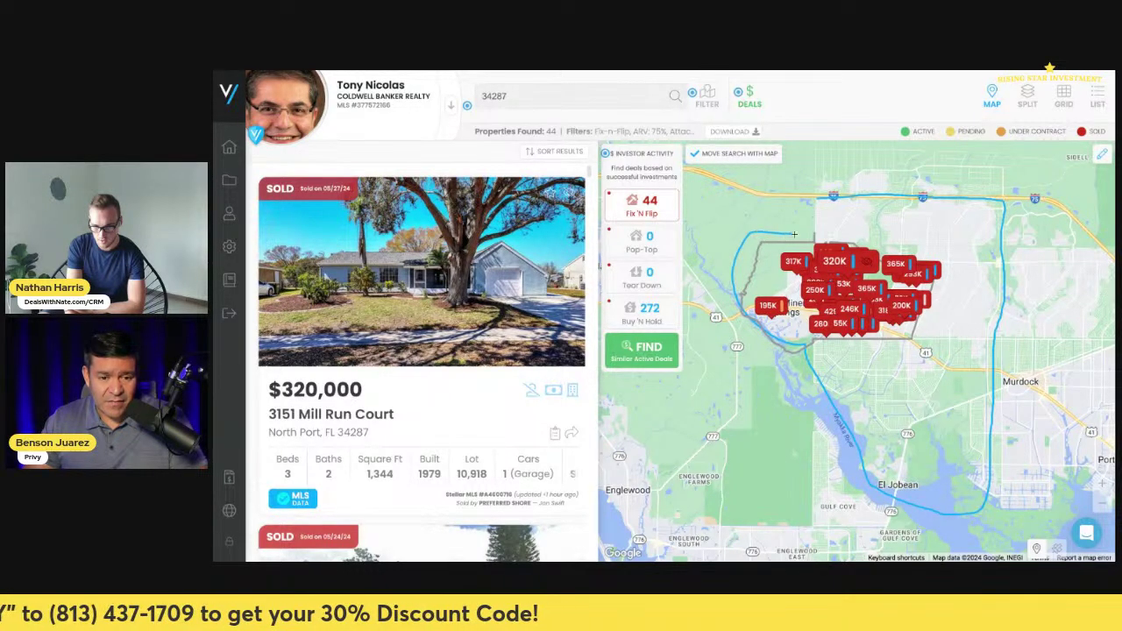
left_click_drag(816, 203, 815, 205)
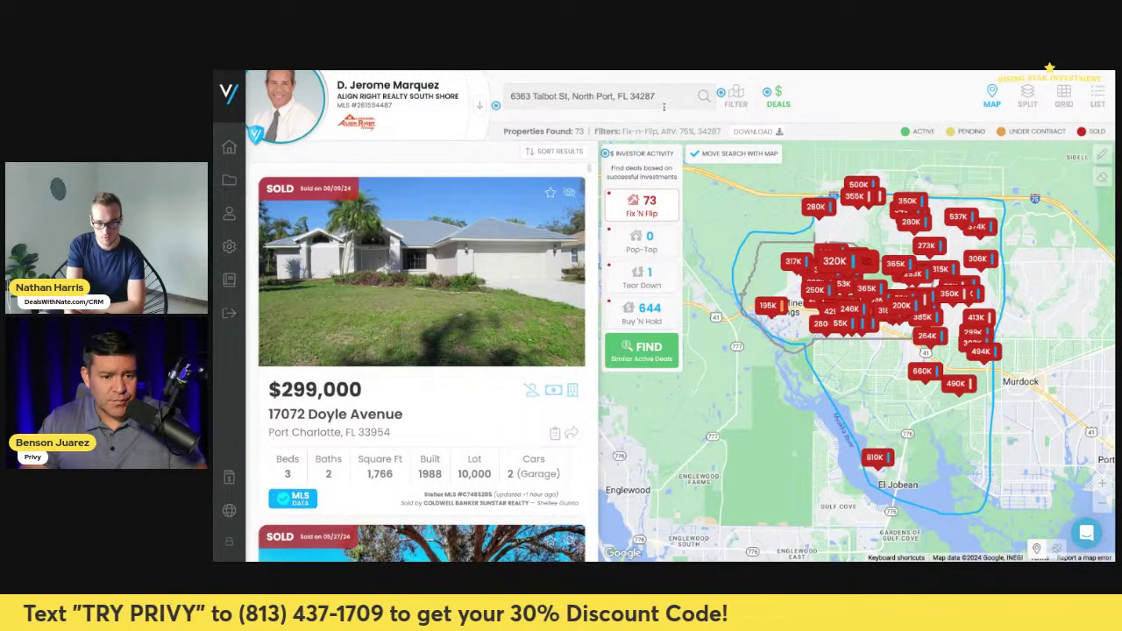
left_click(637, 141)
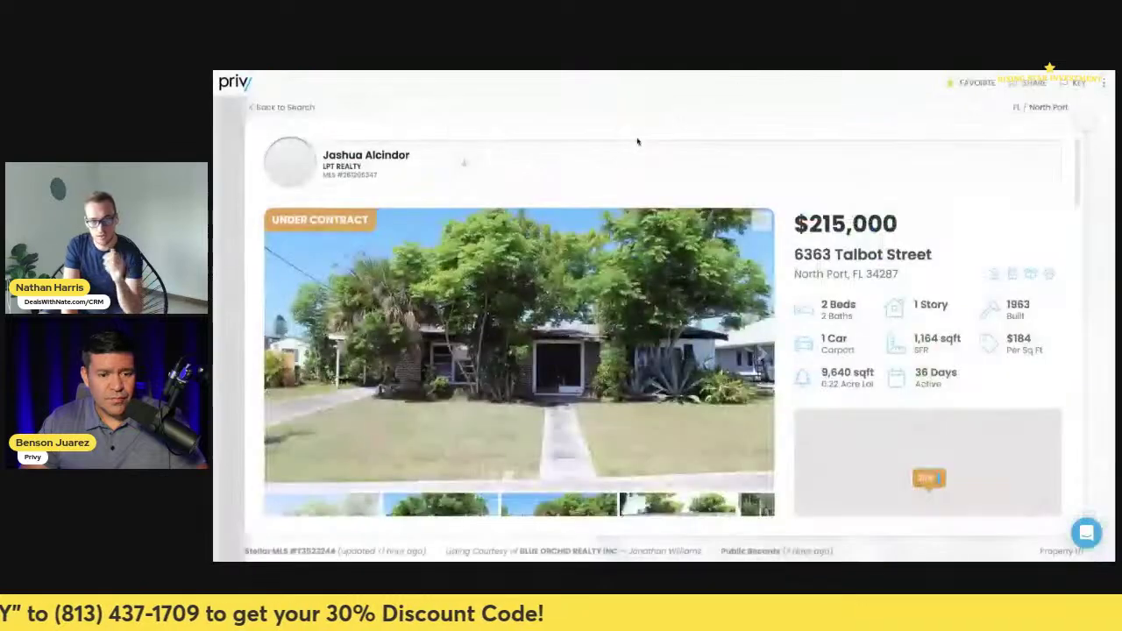
scroll(692, 344, "down", 15)
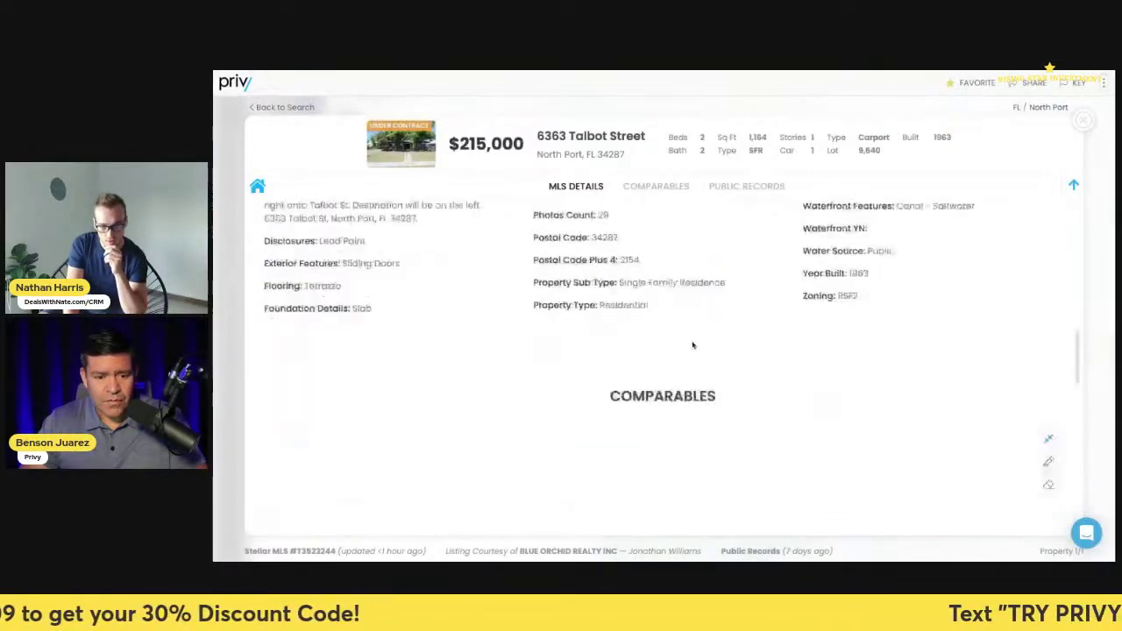
scroll(692, 344, "down", 5)
left_click(825, 260)
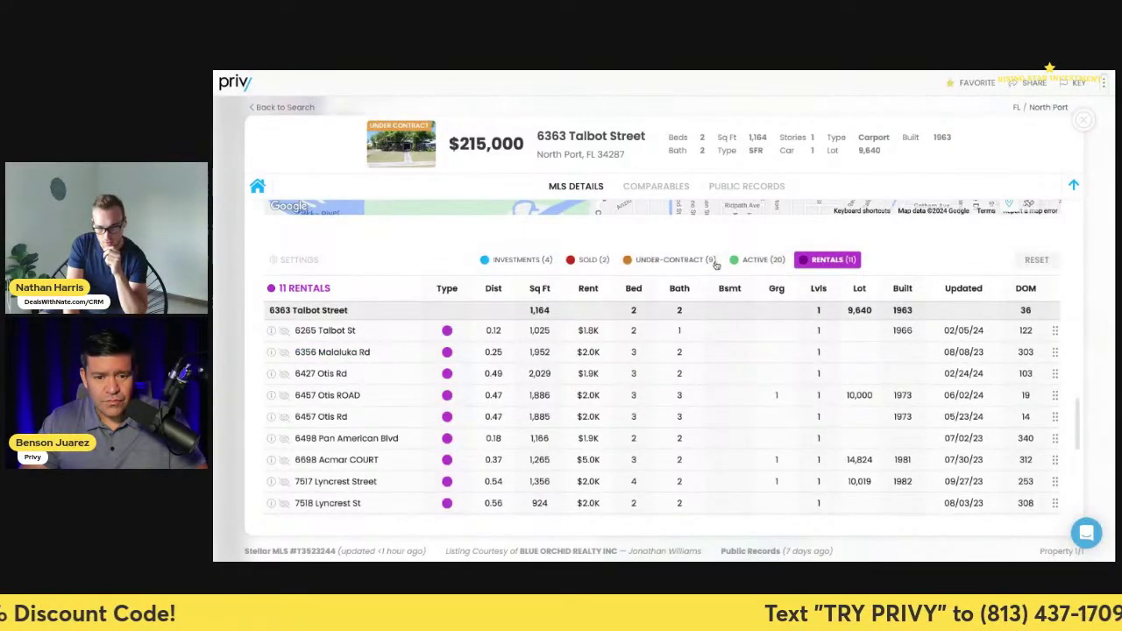
scroll(902, 254, "down", 1)
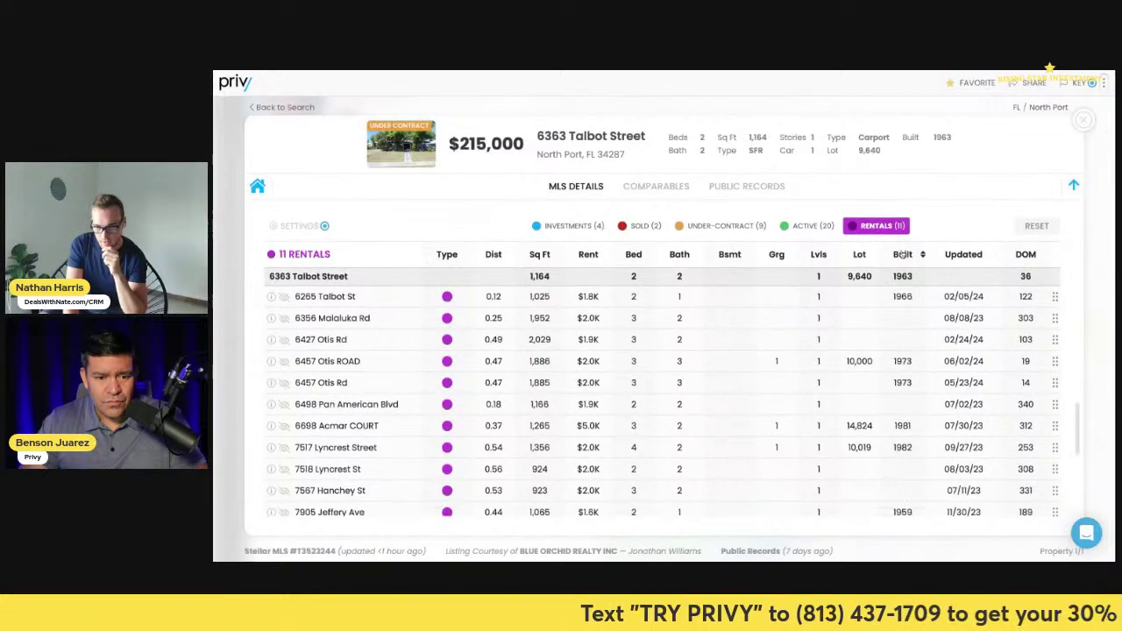
left_click(545, 254)
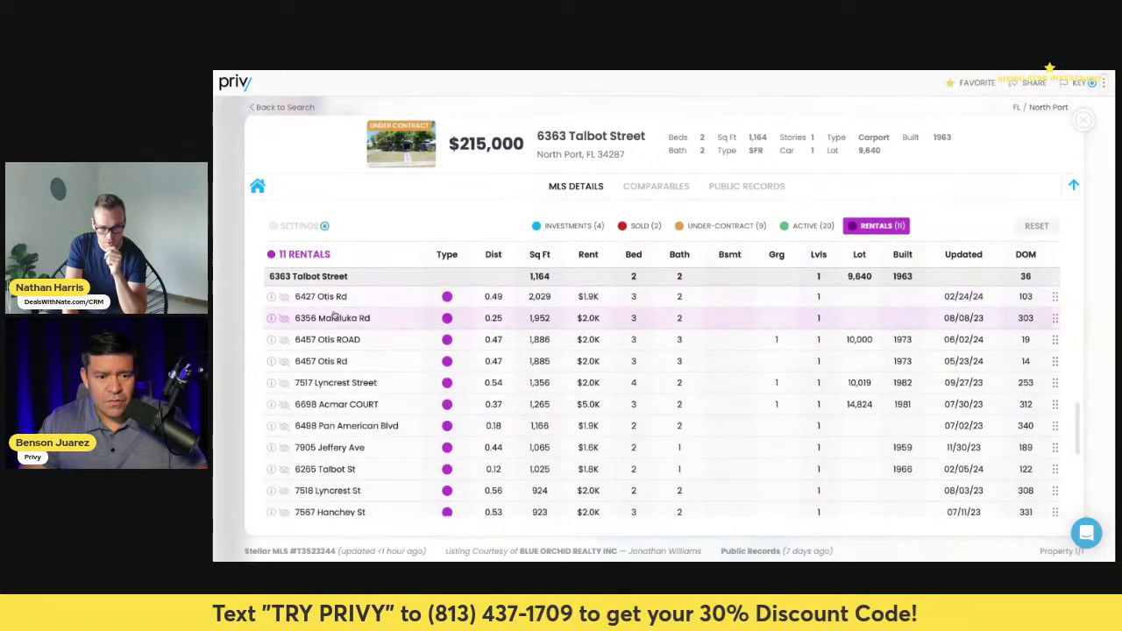
- Hide the Otis, Malaluka and Acmar rentals, cutting the rental comps from 11 to 6
left_click(282, 299)
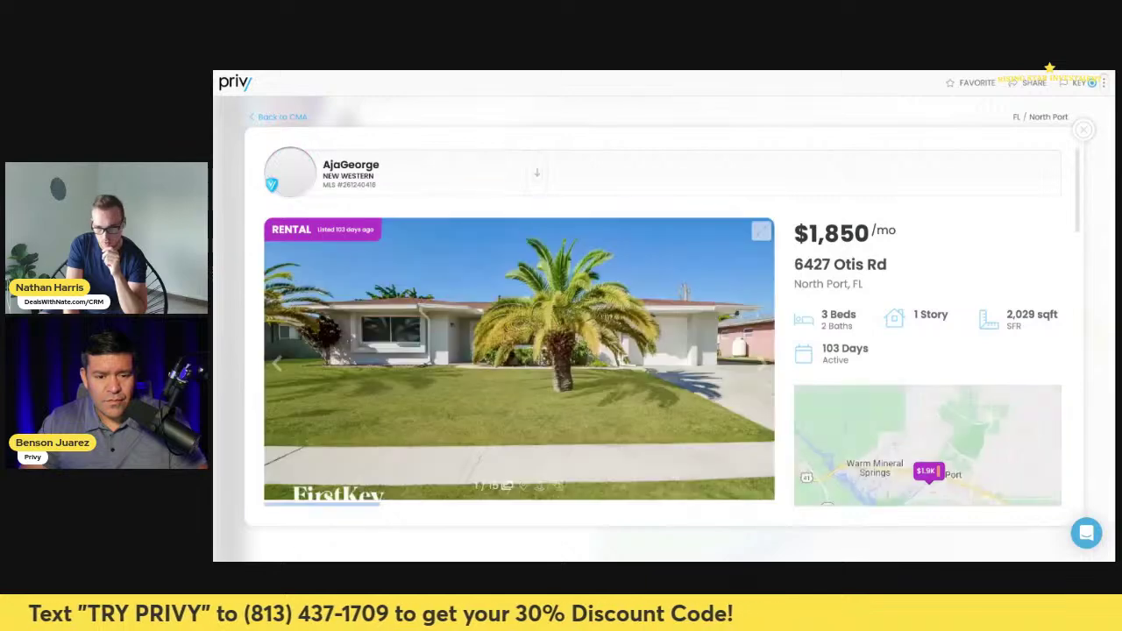
key("Escape")
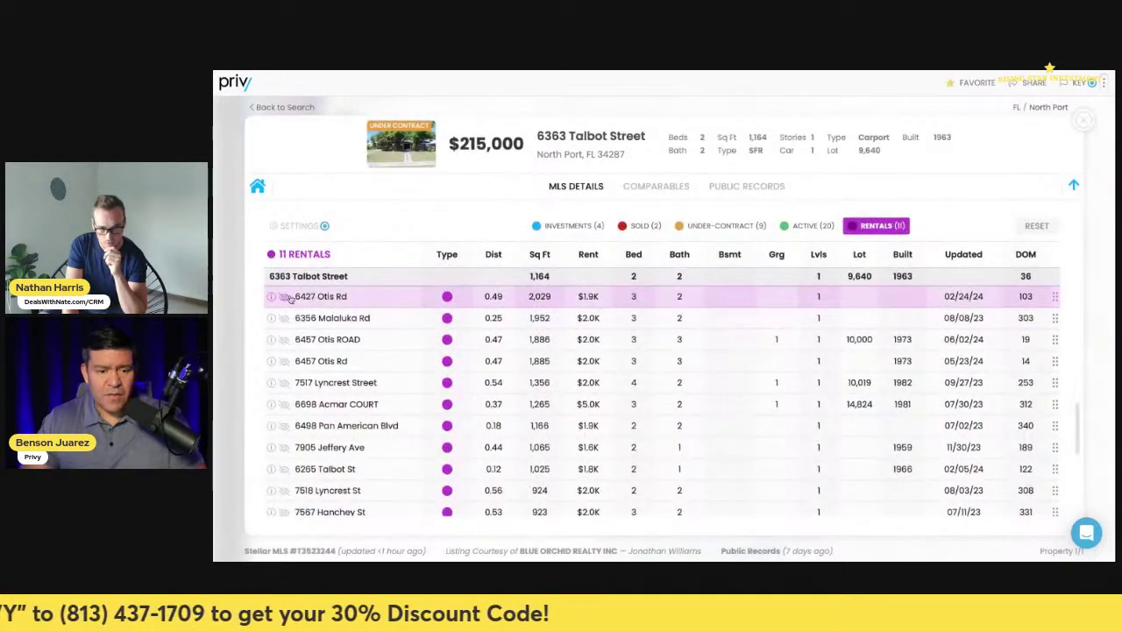
left_click(284, 297)
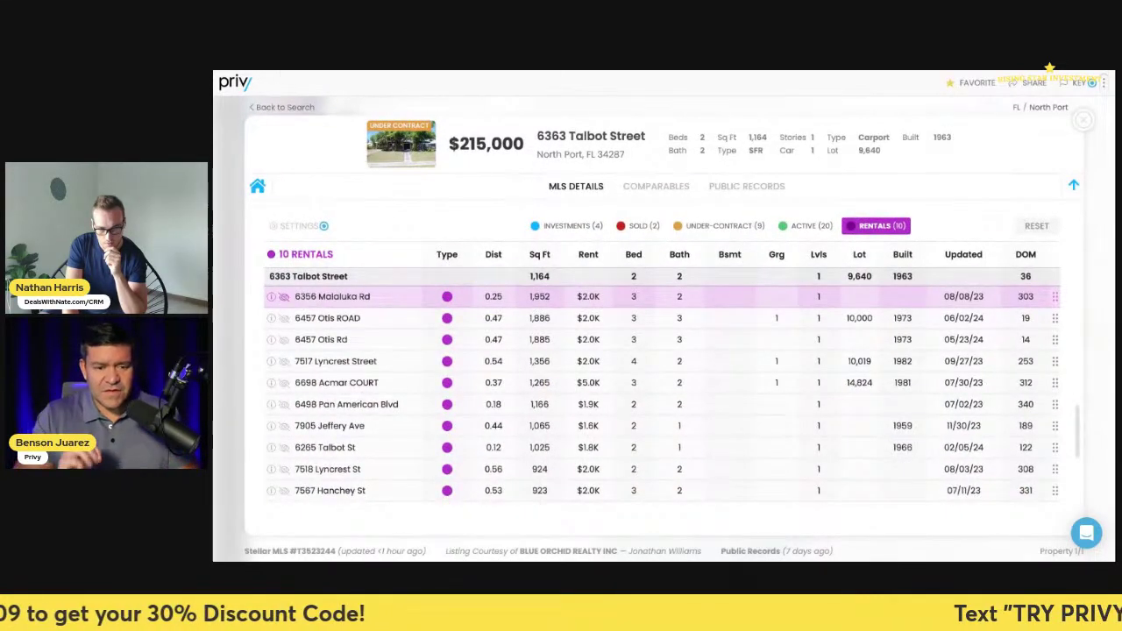
left_click(283, 297)
left_click(283, 298)
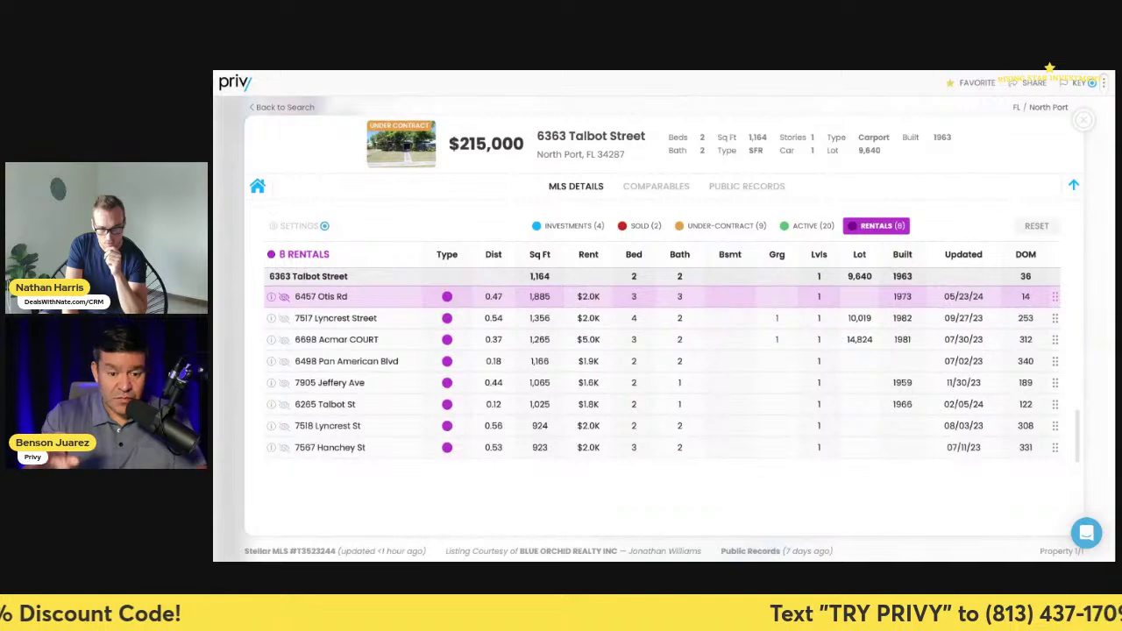
left_click(283, 297)
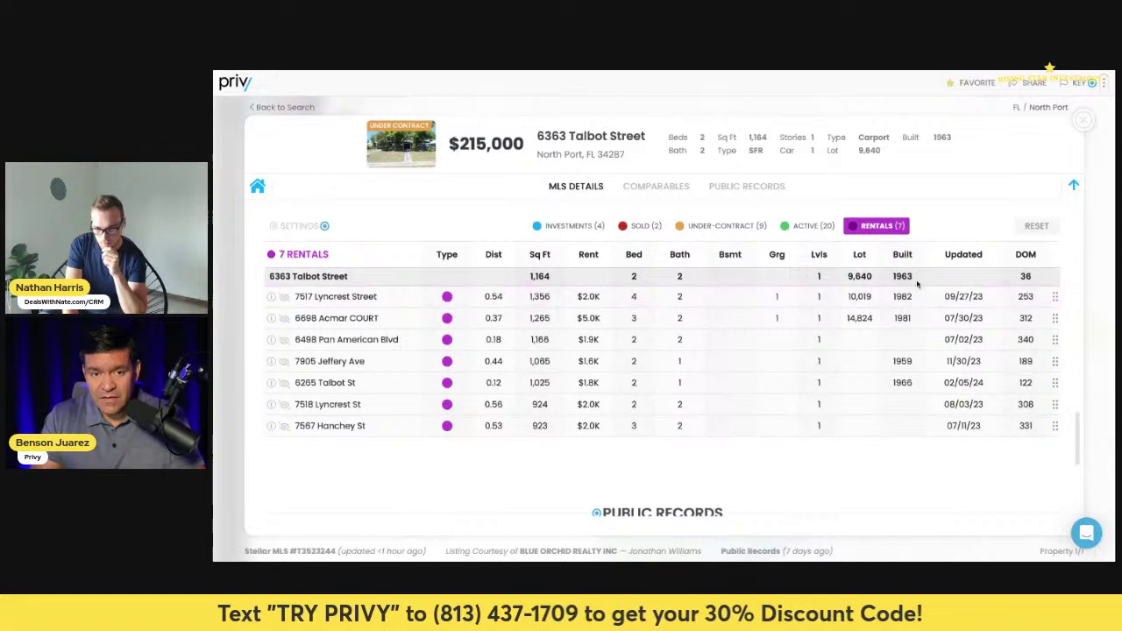
left_click(976, 255)
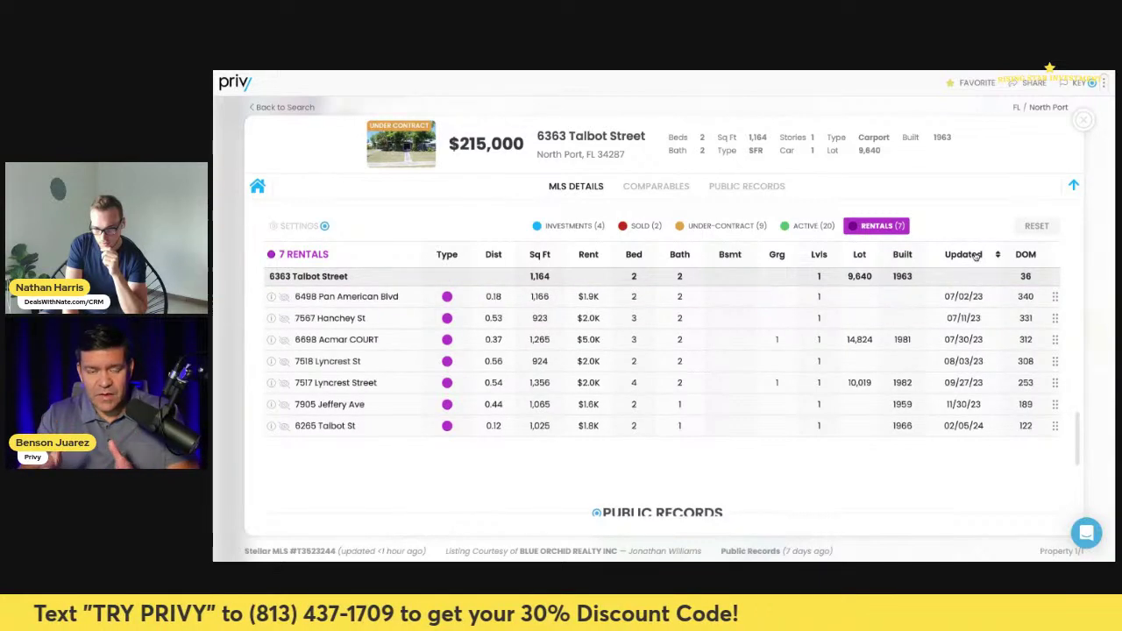
left_click(975, 255)
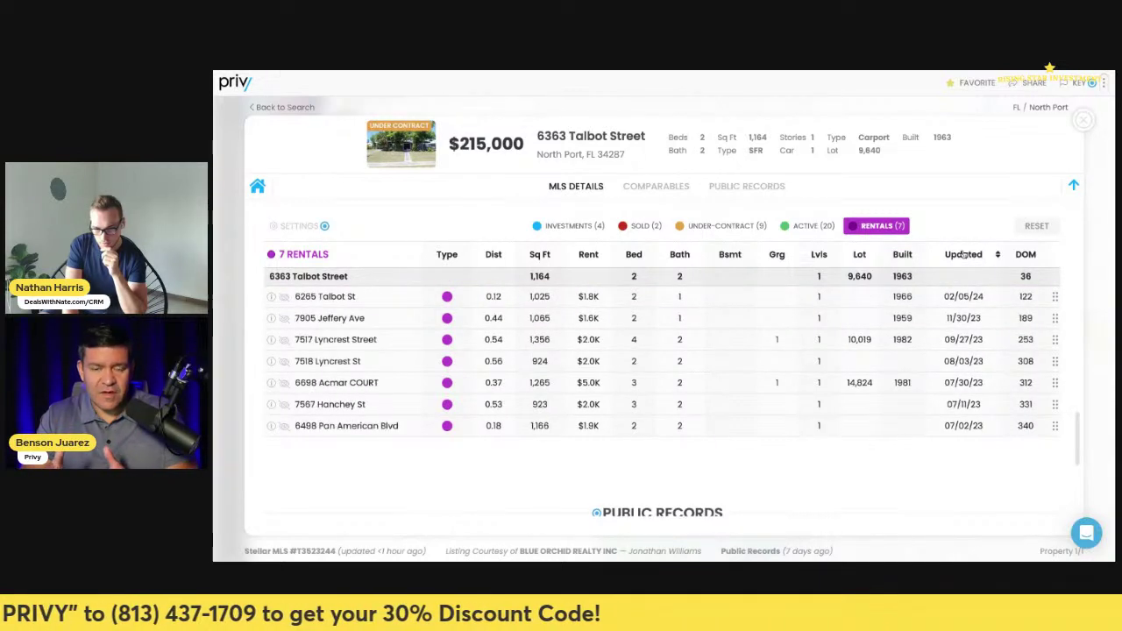
left_click(906, 263)
left_click(906, 262)
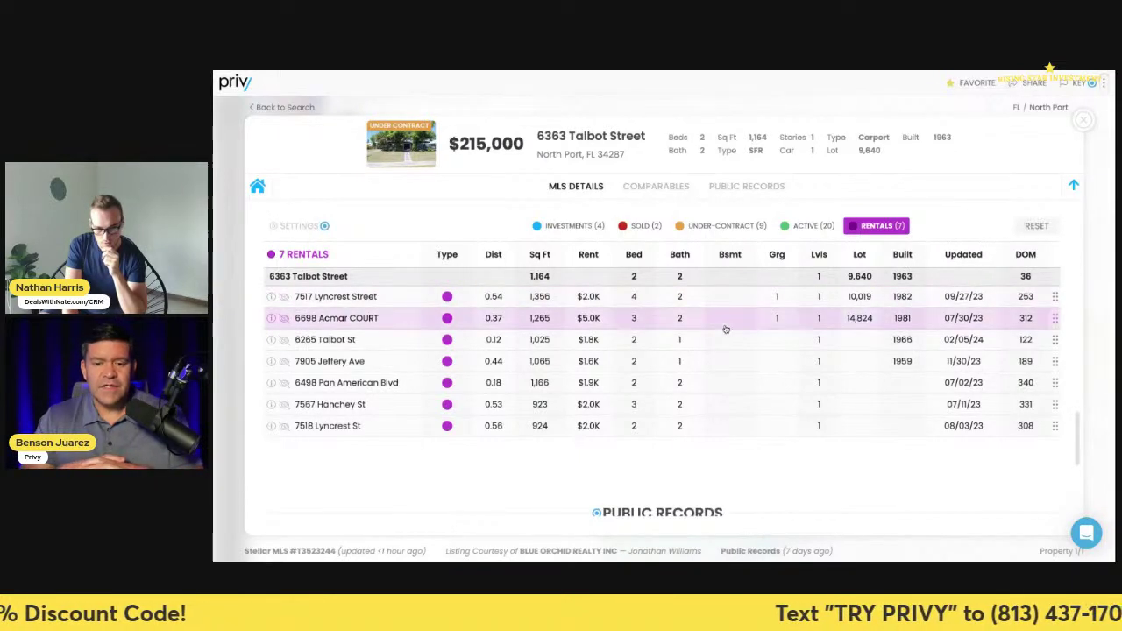
scroll(684, 355, "up", 1)
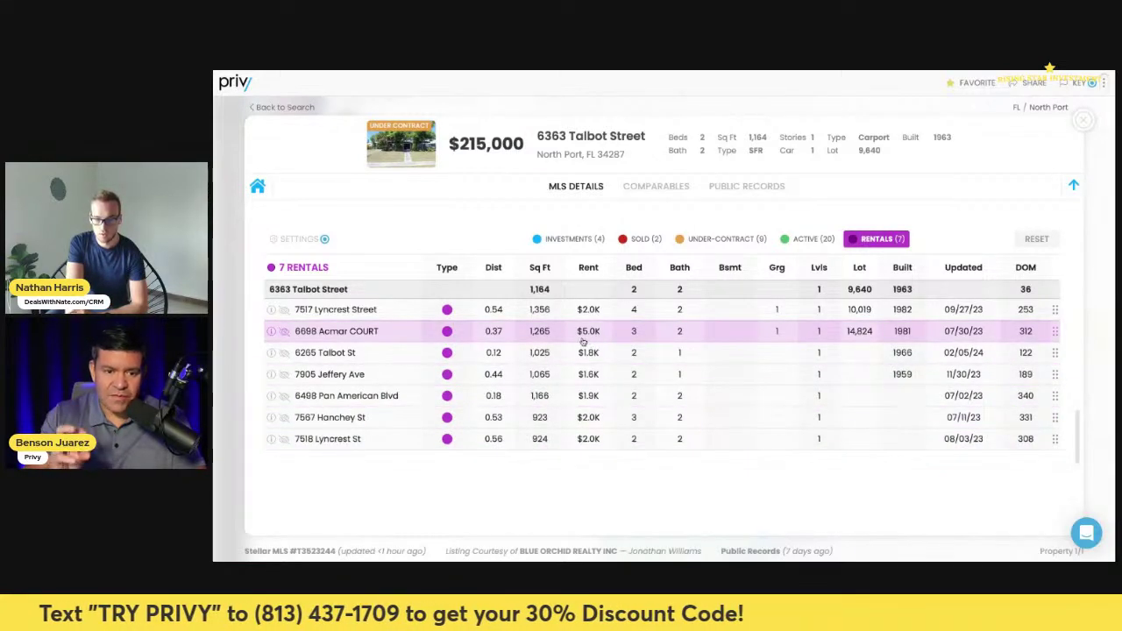
left_click(284, 331)
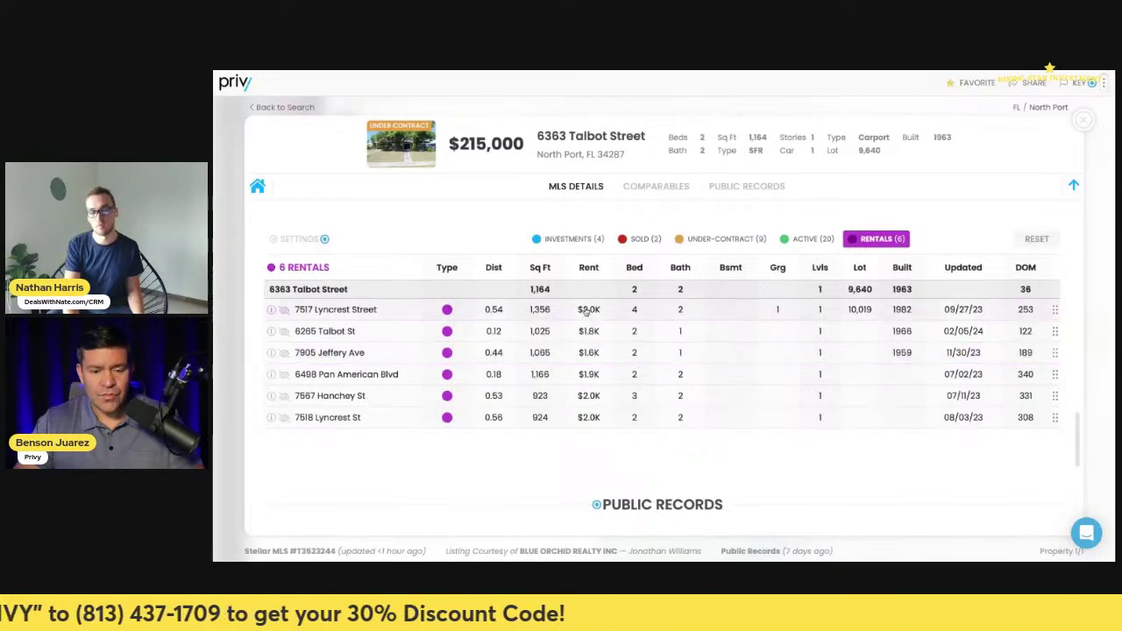
left_click(602, 244)
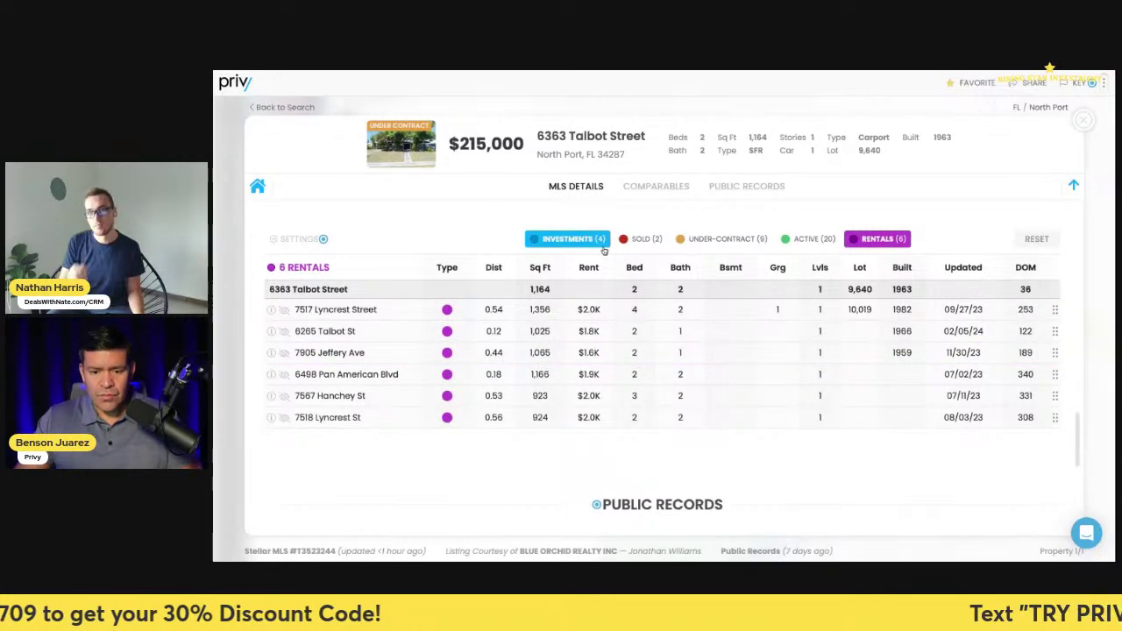
left_click(535, 239)
left_click(613, 236)
left_click(612, 237)
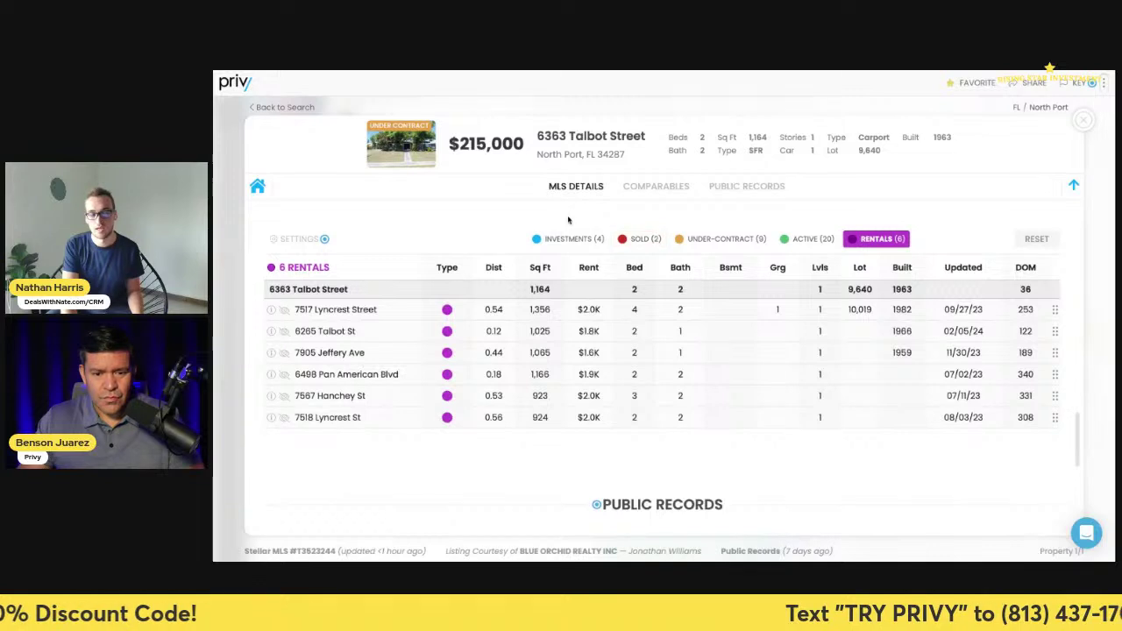
left_click(568, 239)
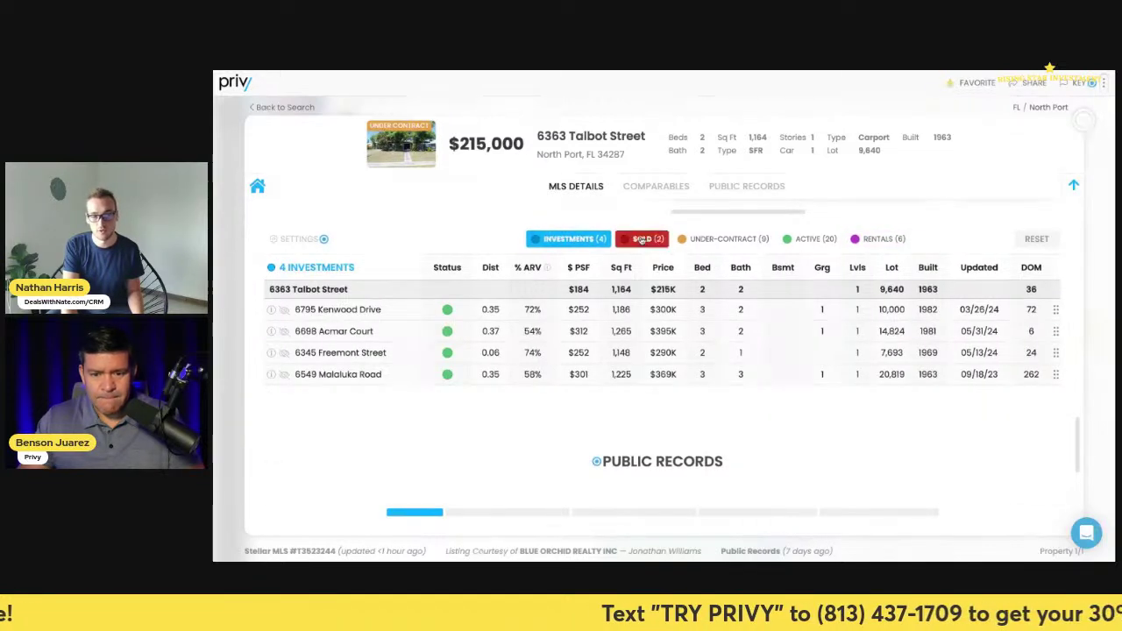
left_click(642, 240)
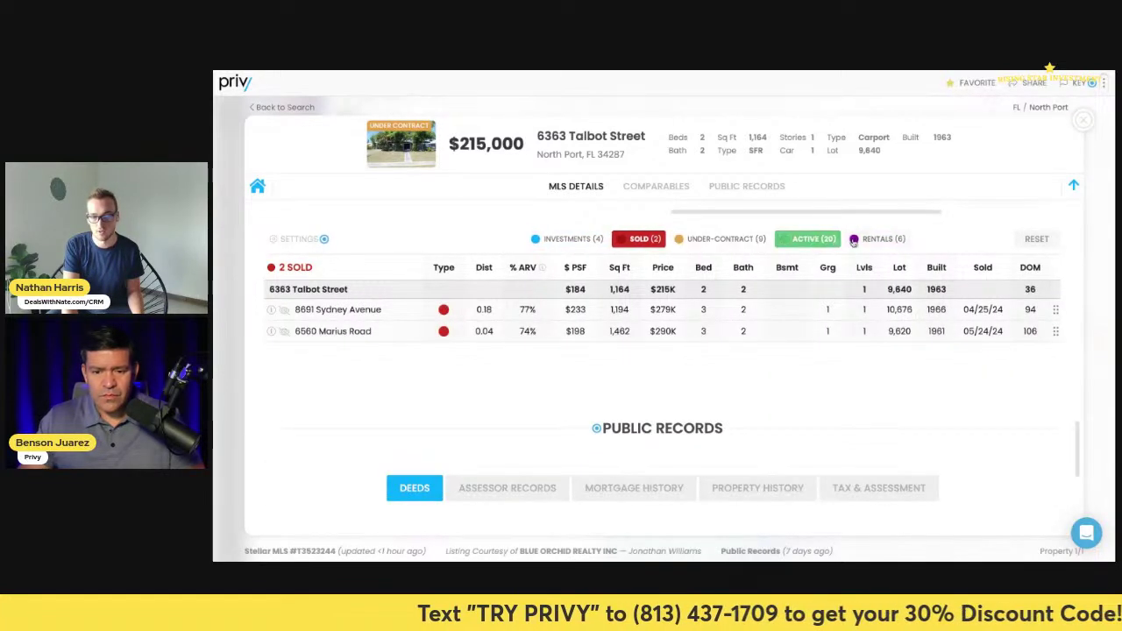
left_click(872, 240)
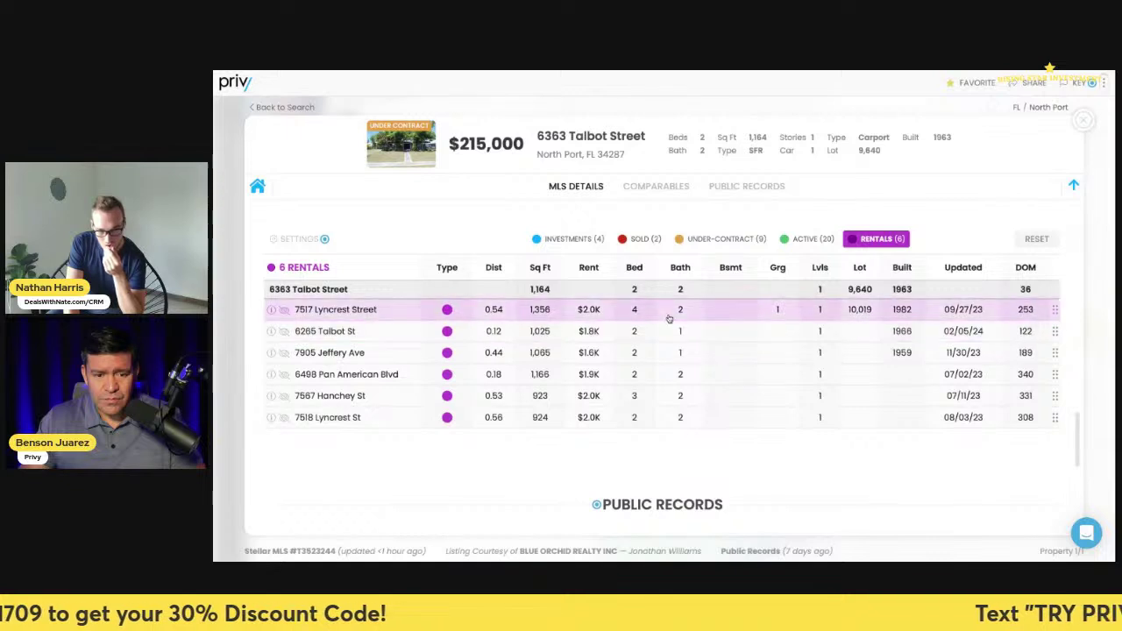
left_click(286, 312)
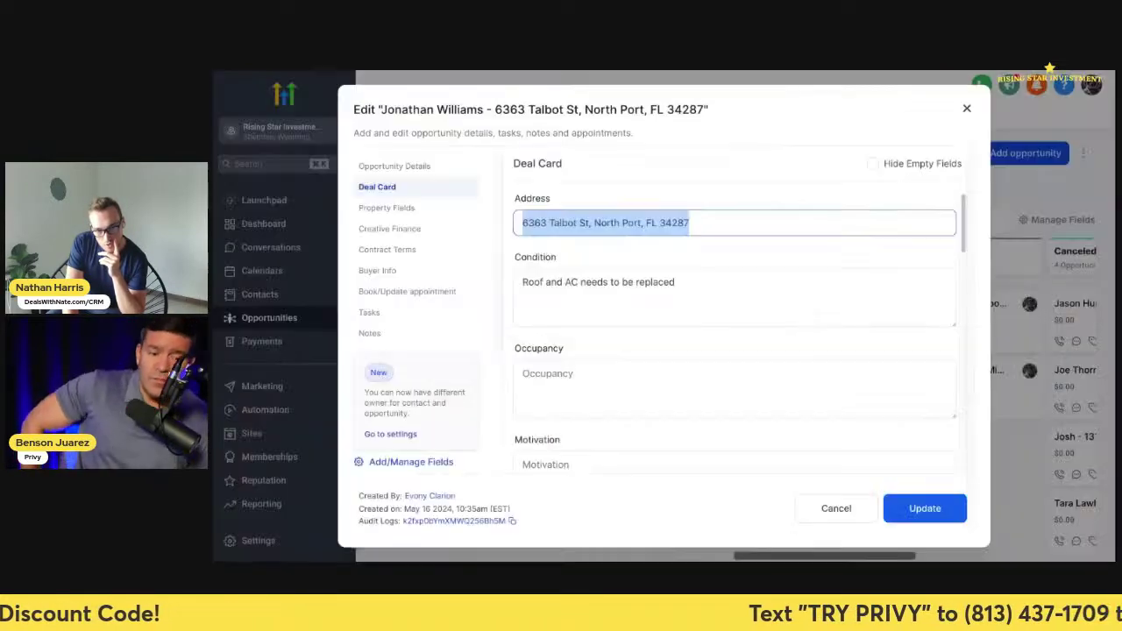
scroll(677, 407, "down", 12)
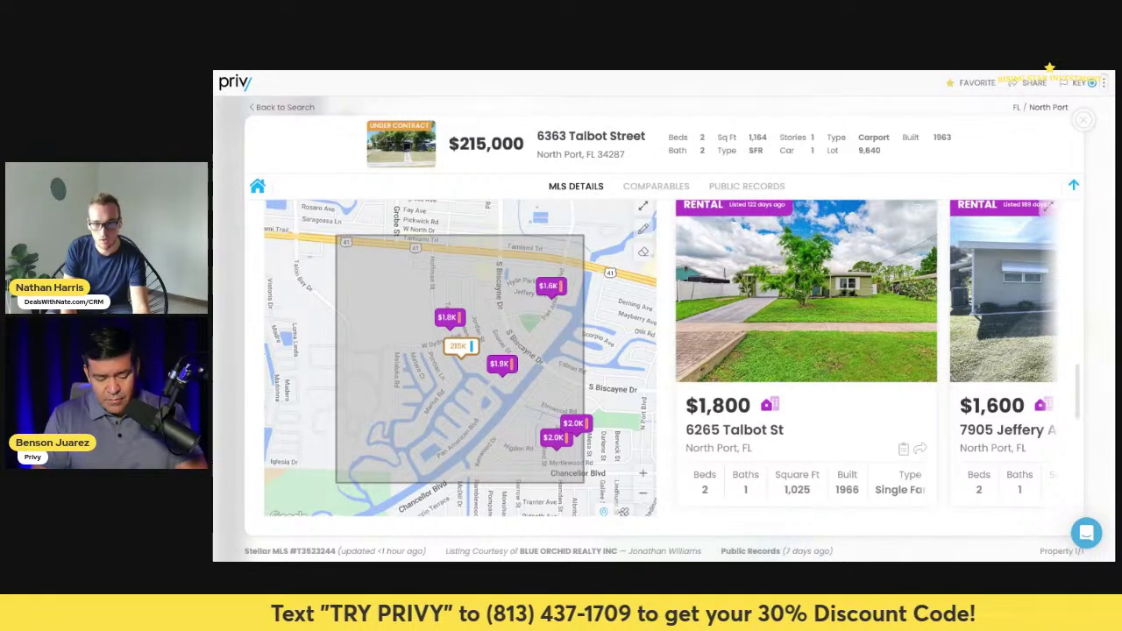
- Copy ZIP 34287 from the Talbot Street details, close them, and paste it into the search box
scroll(944, 184, "up", 10)
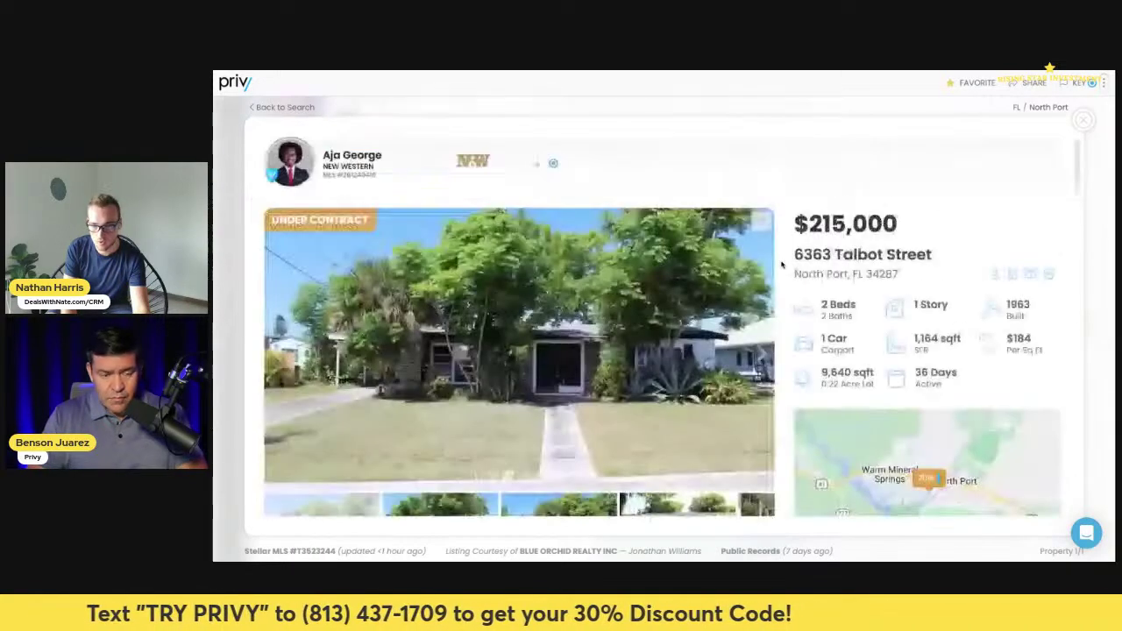
left_click(1084, 119)
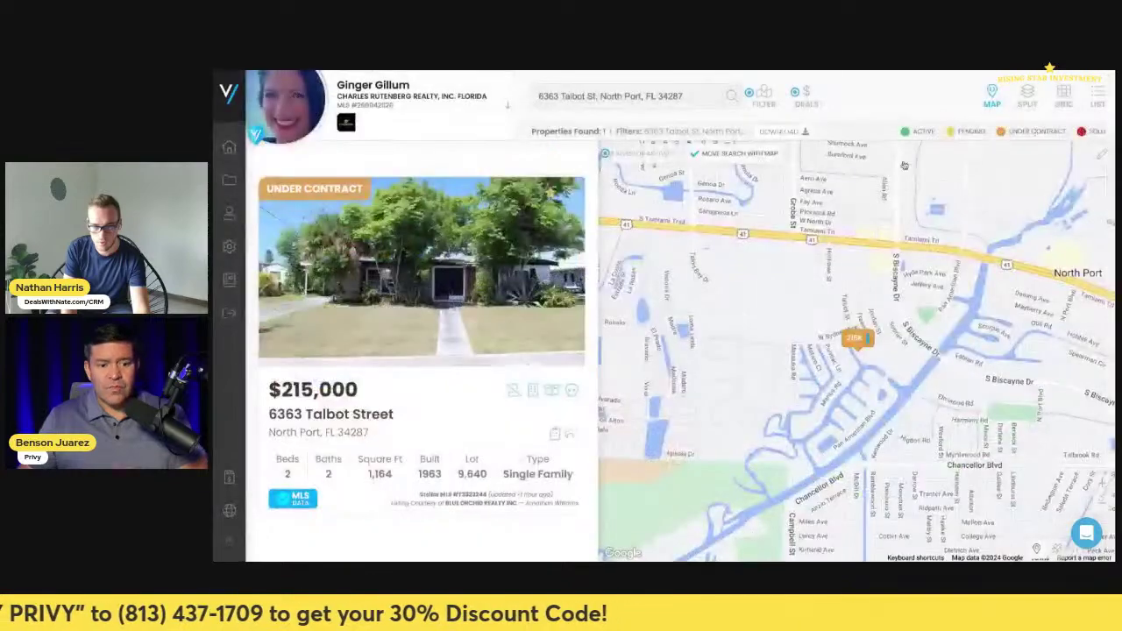
left_click(429, 298)
scroll(829, 334, "down", 5)
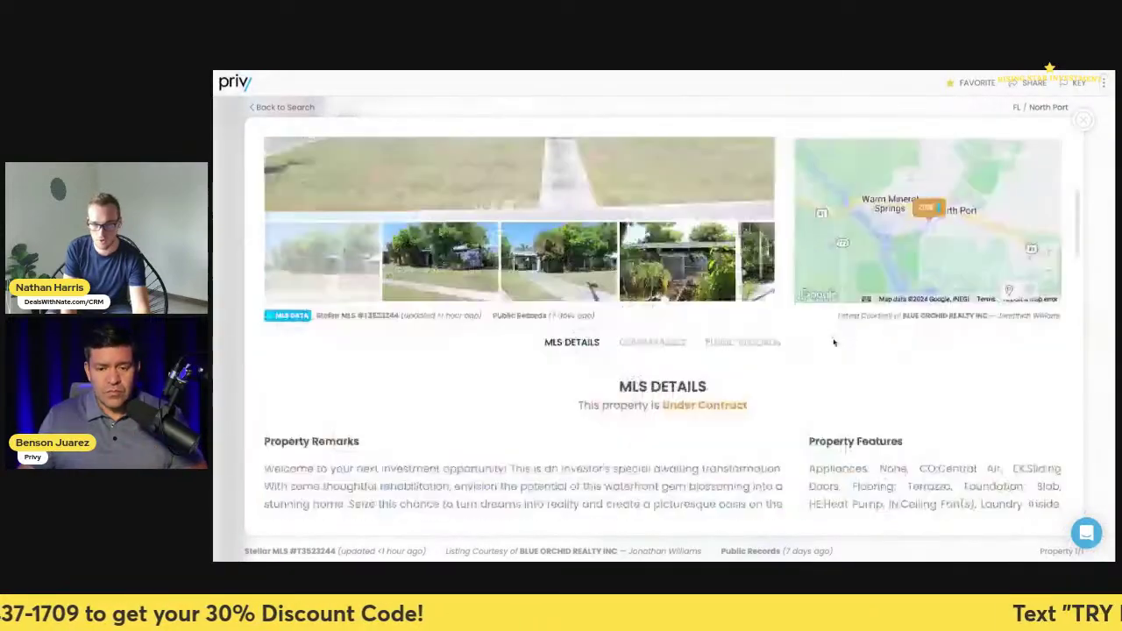
scroll(829, 334, "down", 10)
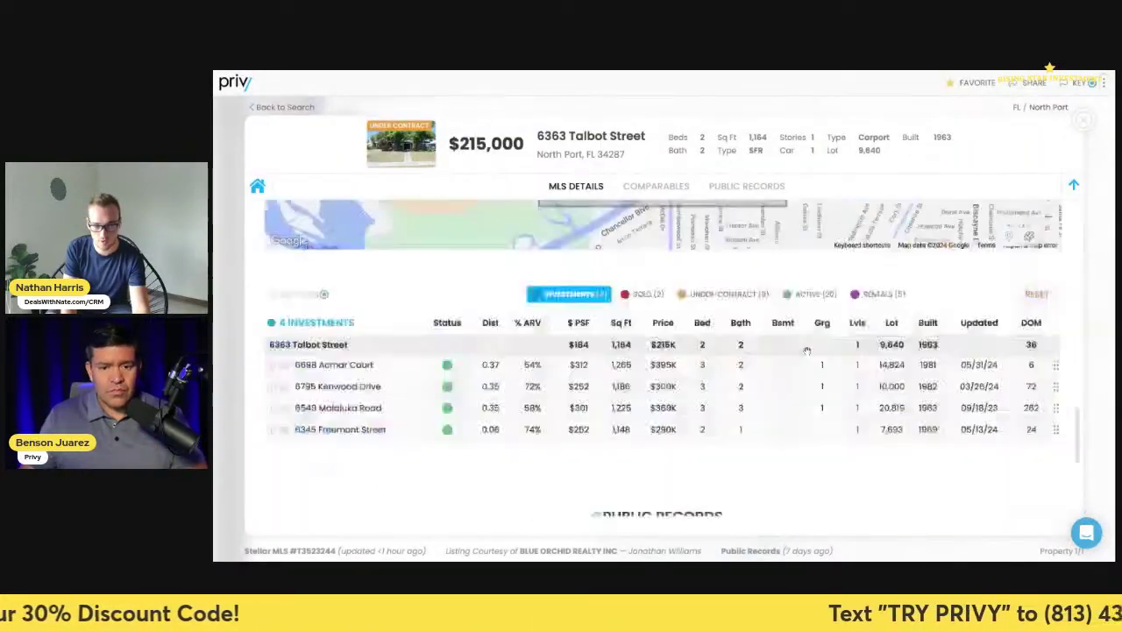
scroll(738, 342, "up", 15)
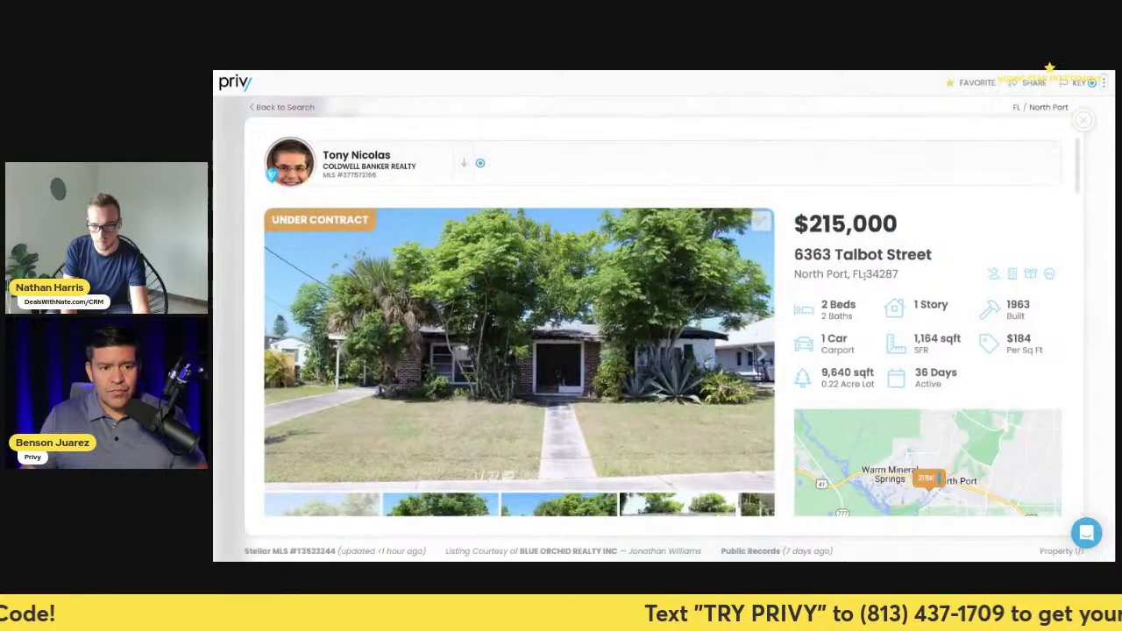
double_click(867, 273)
key("ctrl+c")
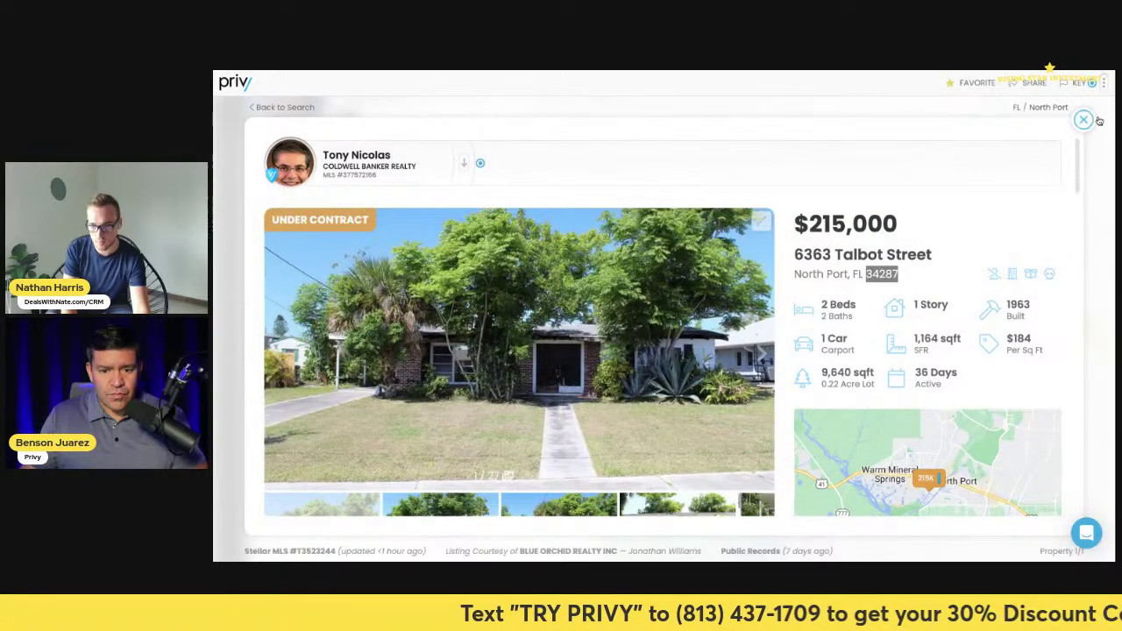
left_click(1084, 120)
triple_click(684, 97)
key("ctrl+v")
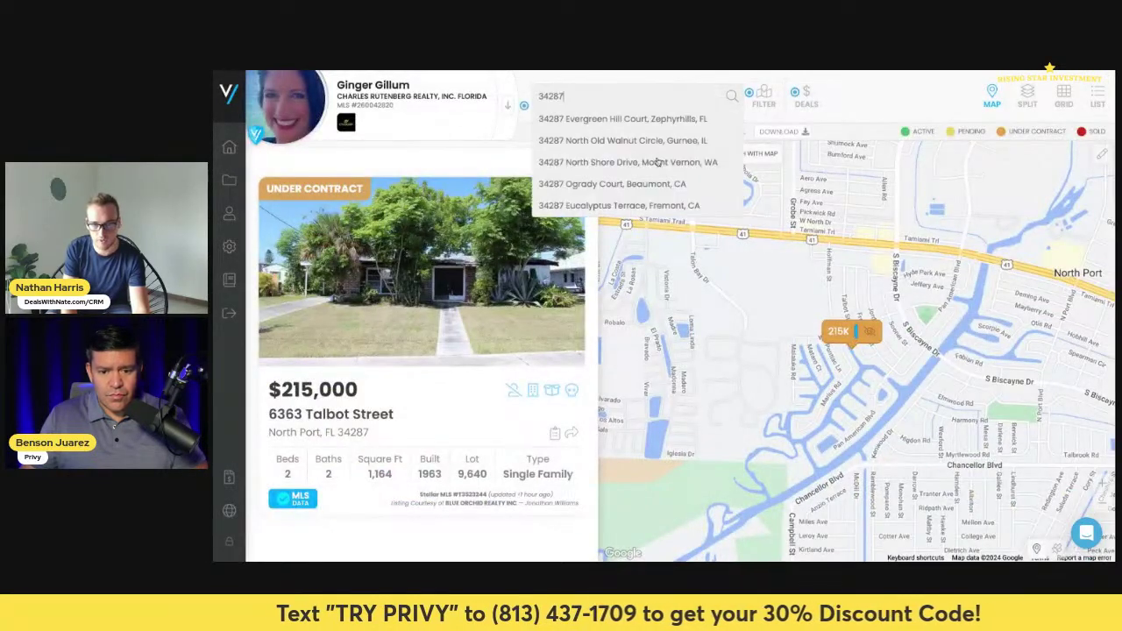
- Search ZIP 34287, review its 44 results, then erase the search area, leaving 0 properties
left_click(592, 121)
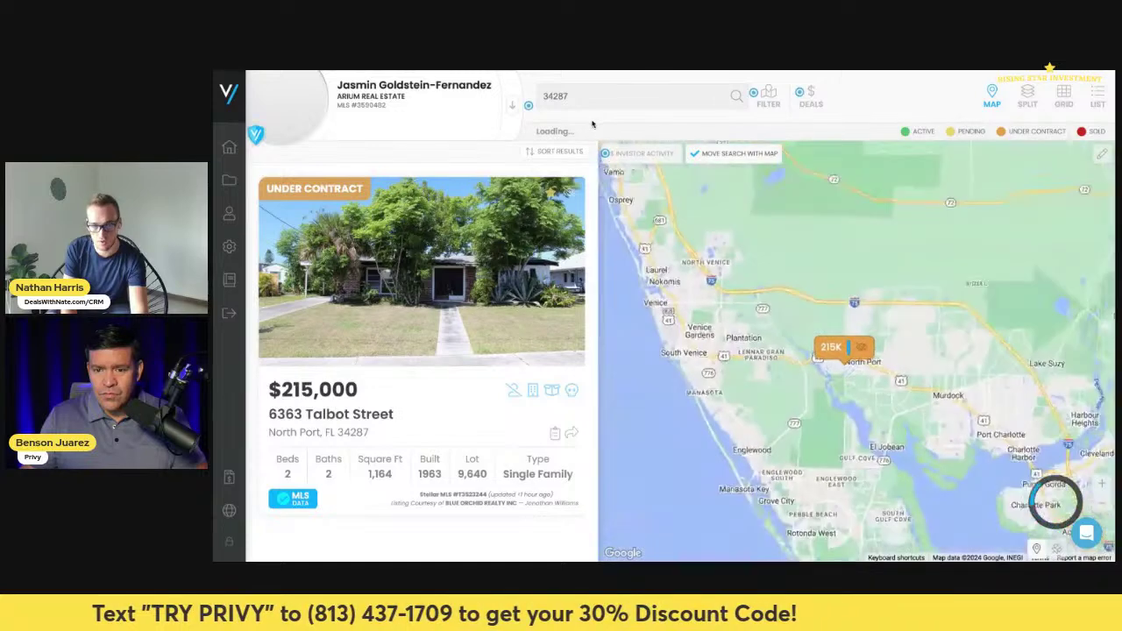
mouse_move(890, 349)
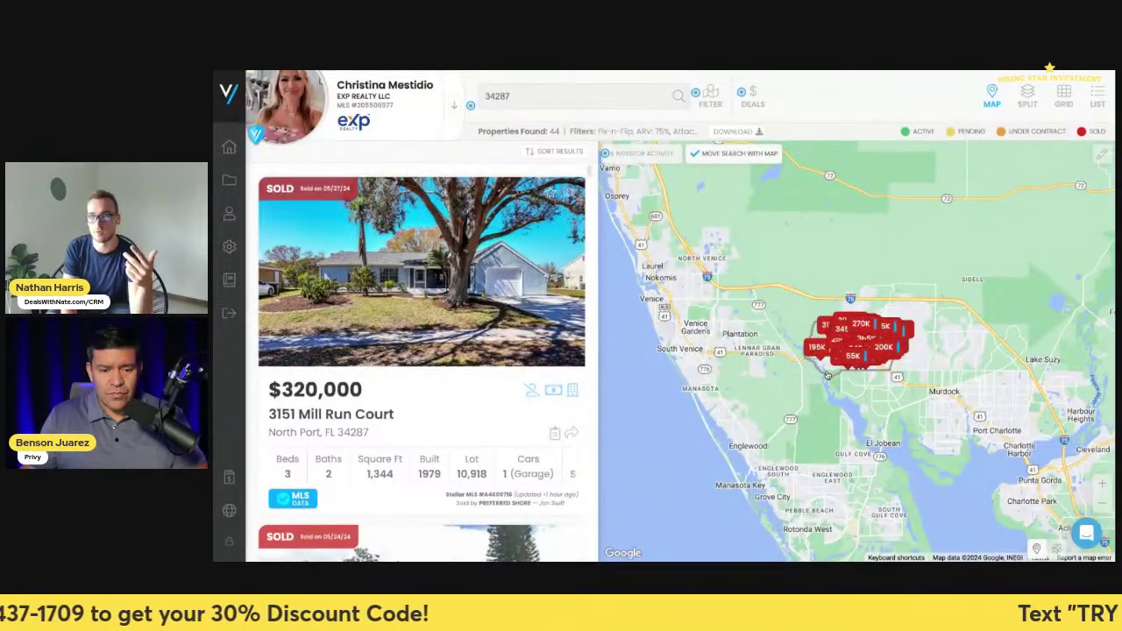
scroll(831, 379, "up", 3)
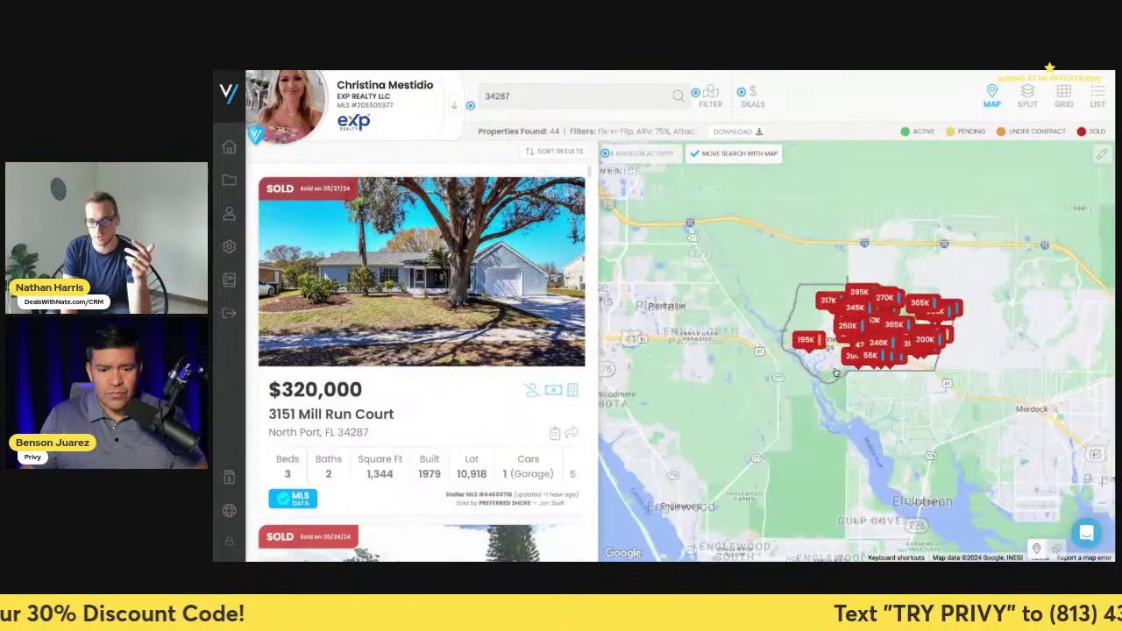
scroll(838, 389, "down", 3)
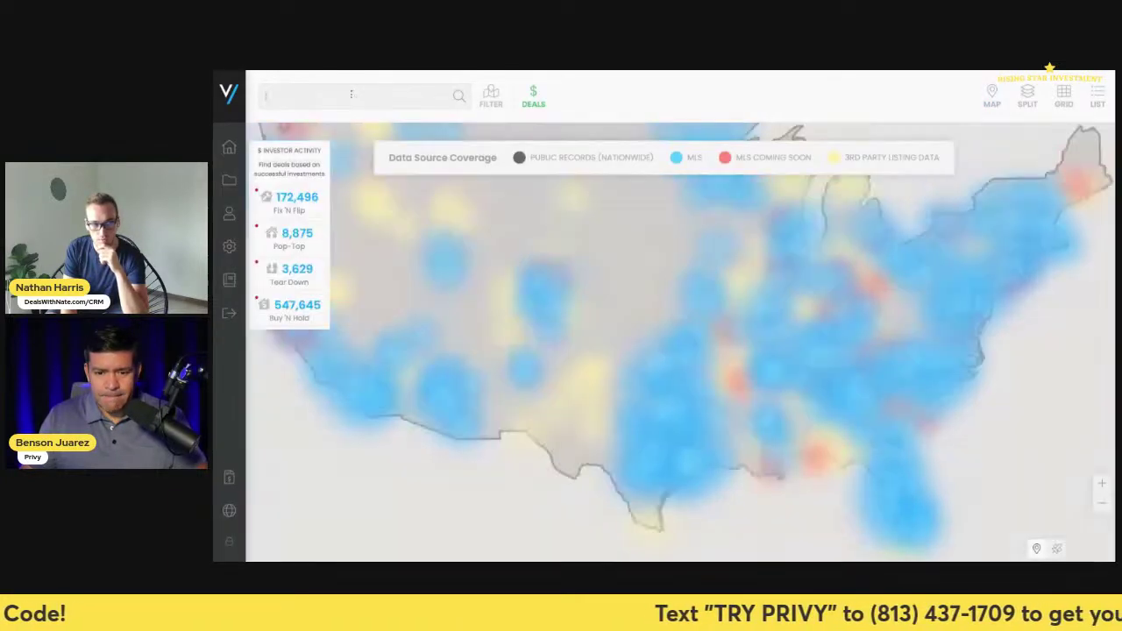
type("34287")
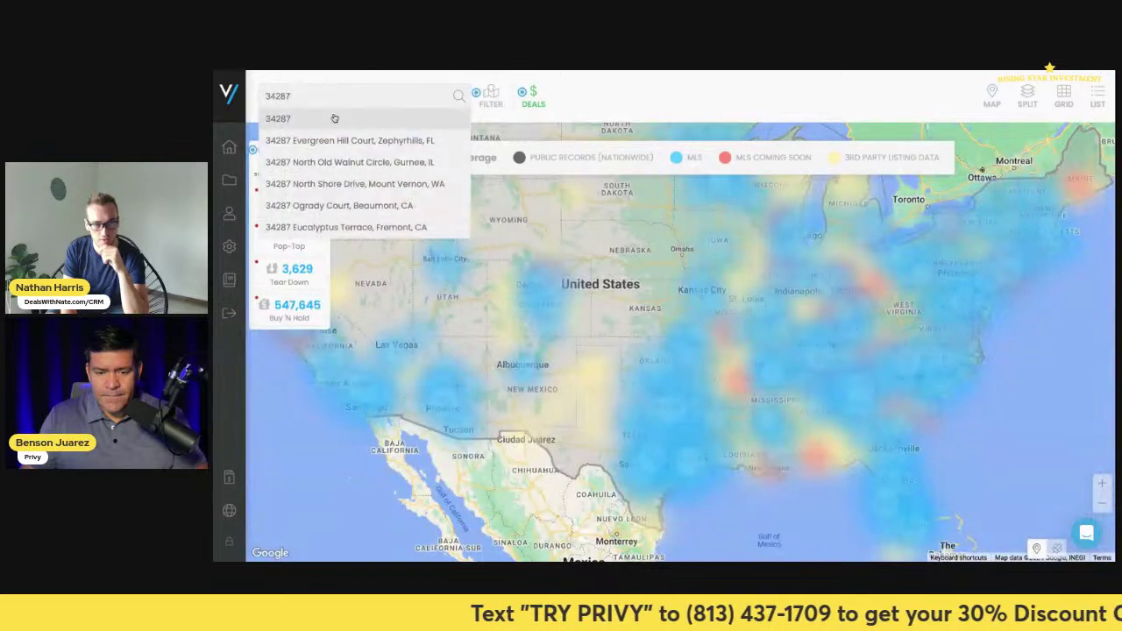
key("Return")
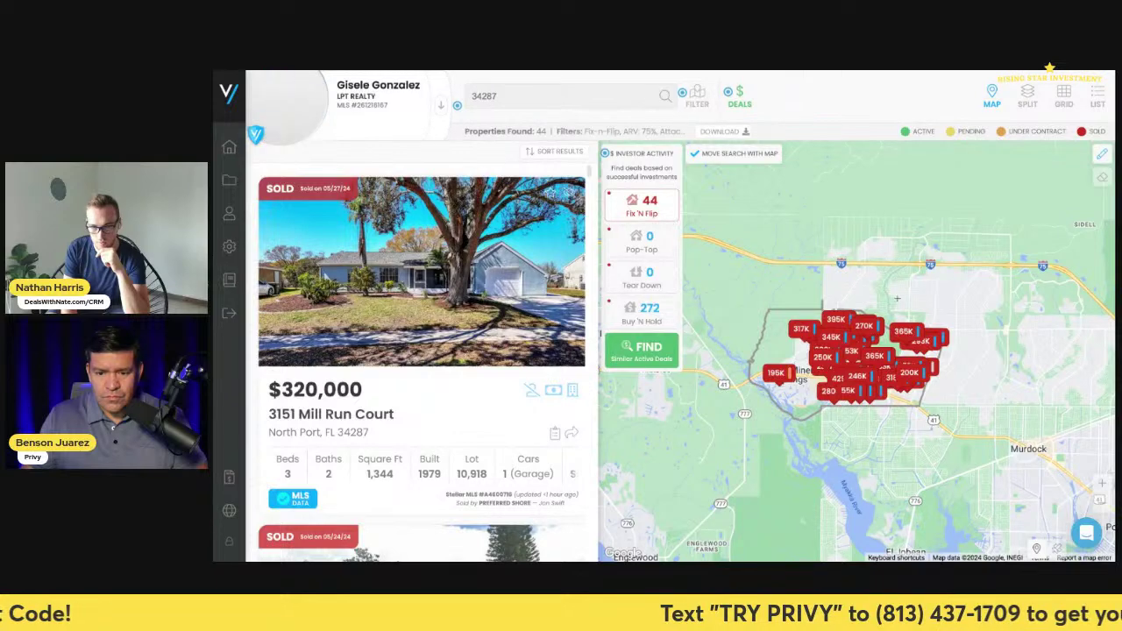
mouse_move(822, 405)
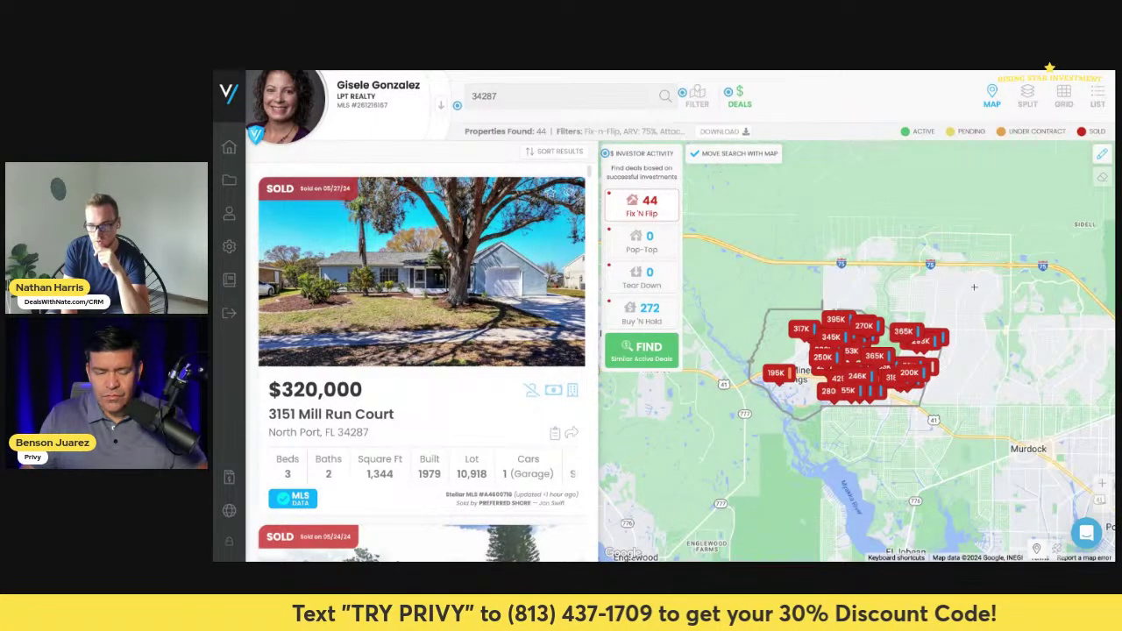
mouse_move(796, 325)
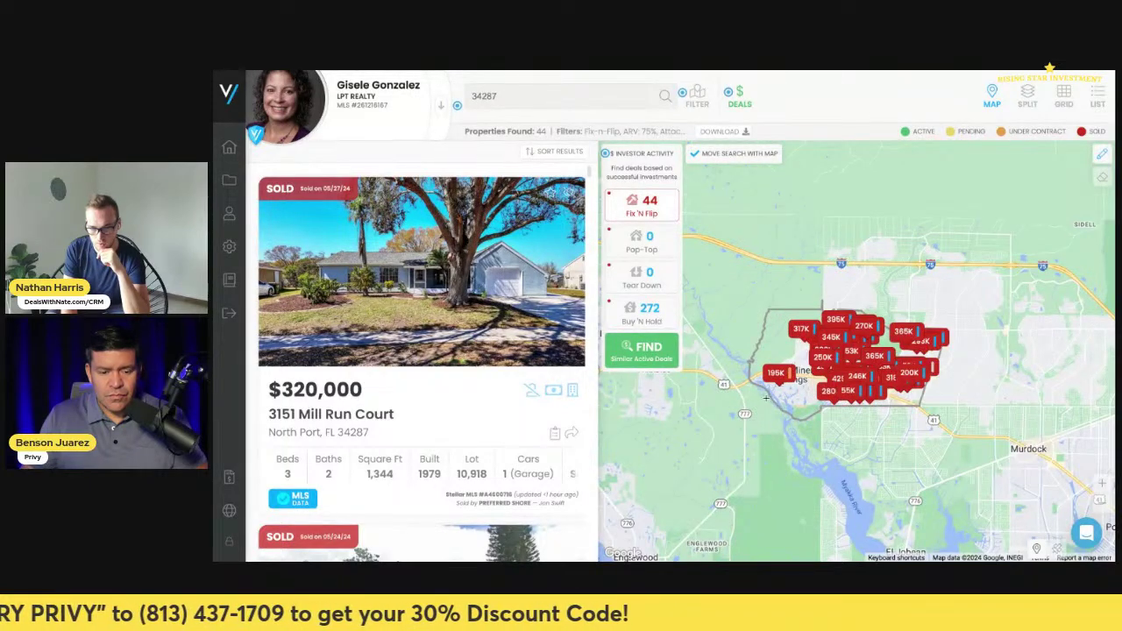
left_click(1101, 154)
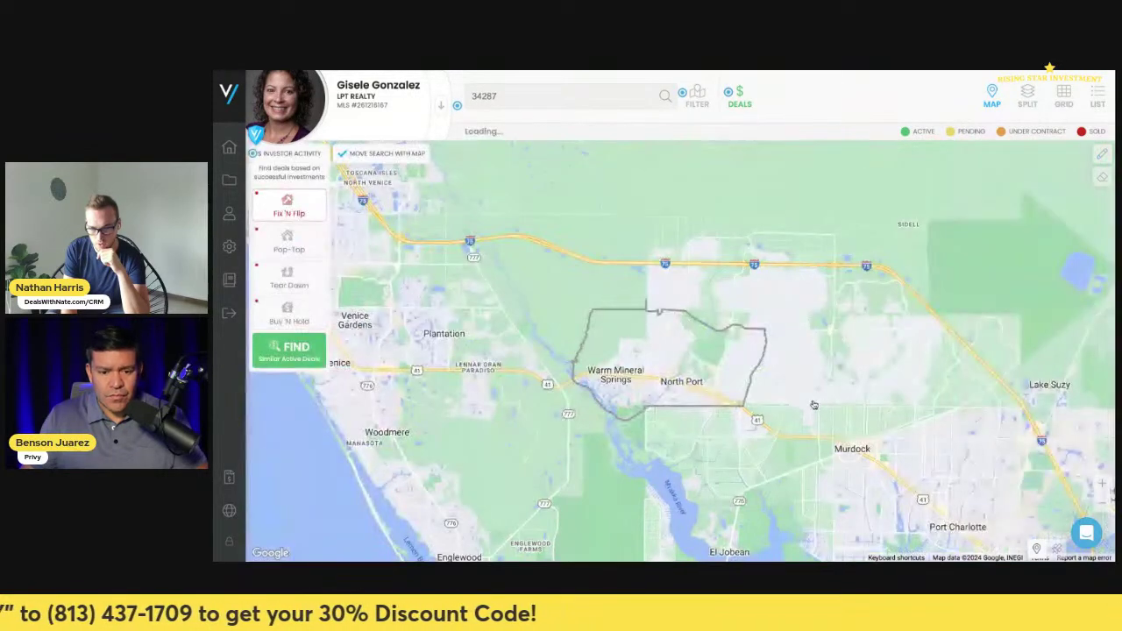
- Switch the filter location from Drawn Area to ZIP 34287 and rerun, finding 318 properties
left_click(1101, 156)
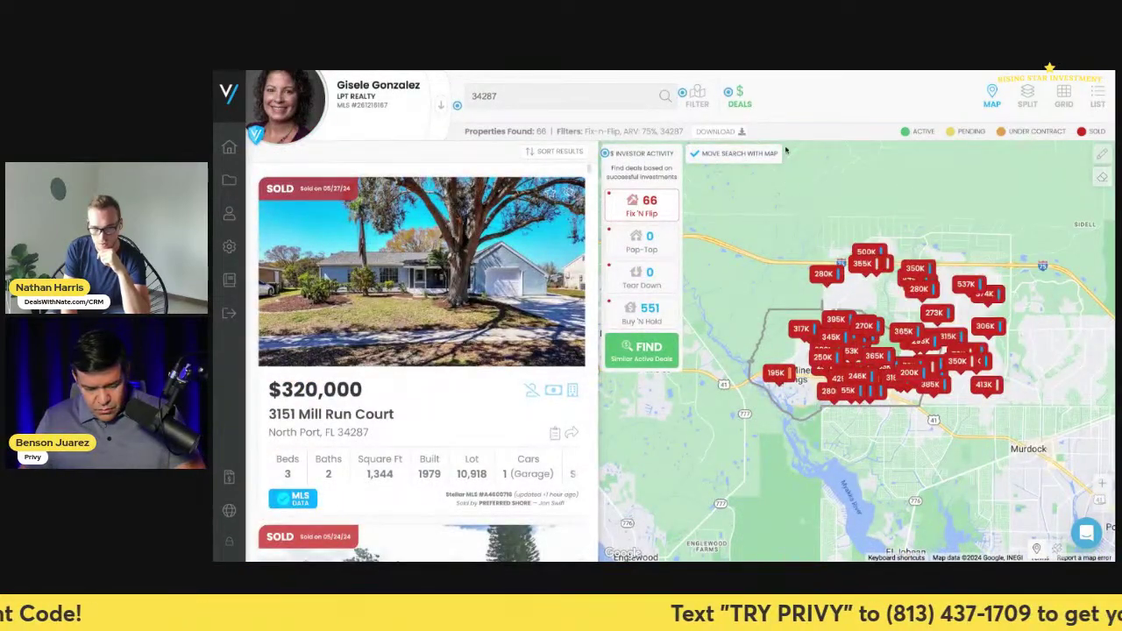
left_click(691, 98)
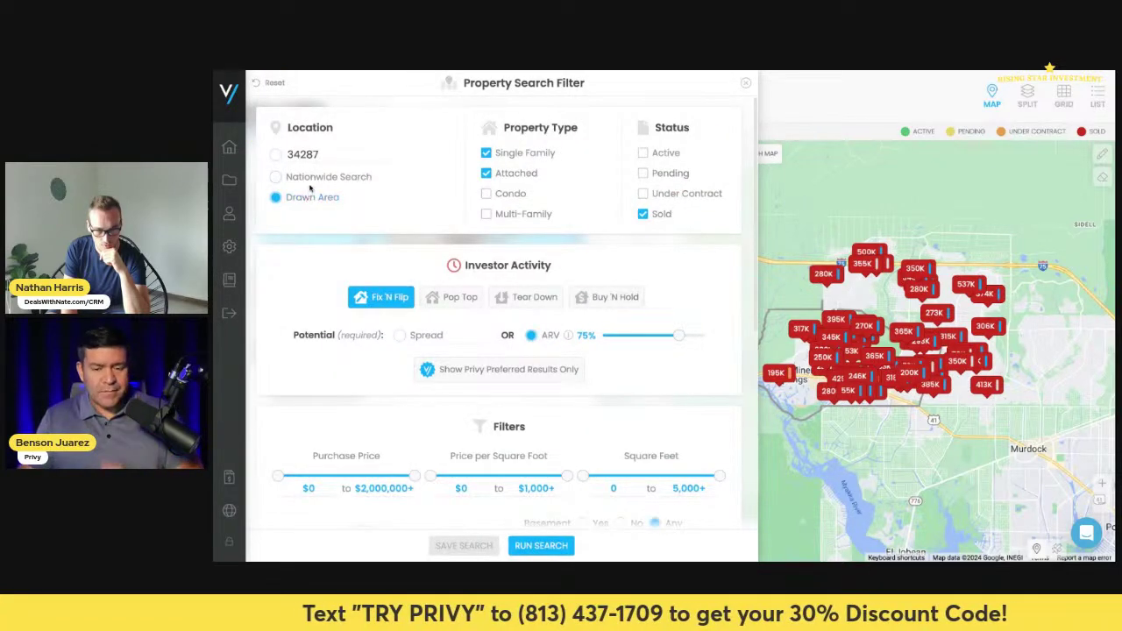
left_click(277, 155)
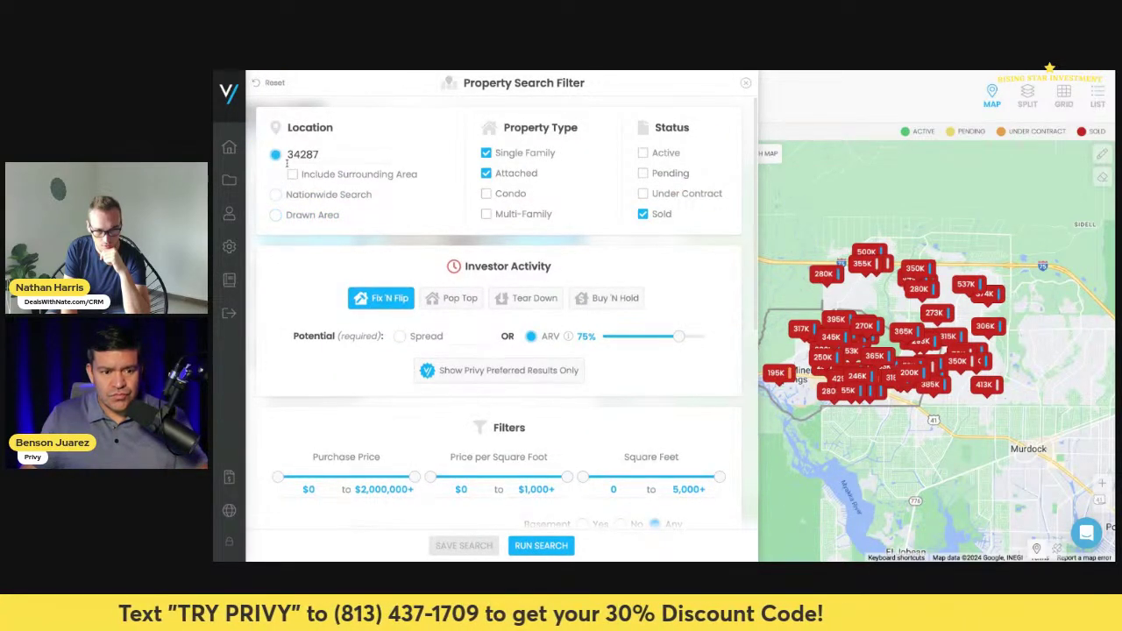
left_click(541, 546)
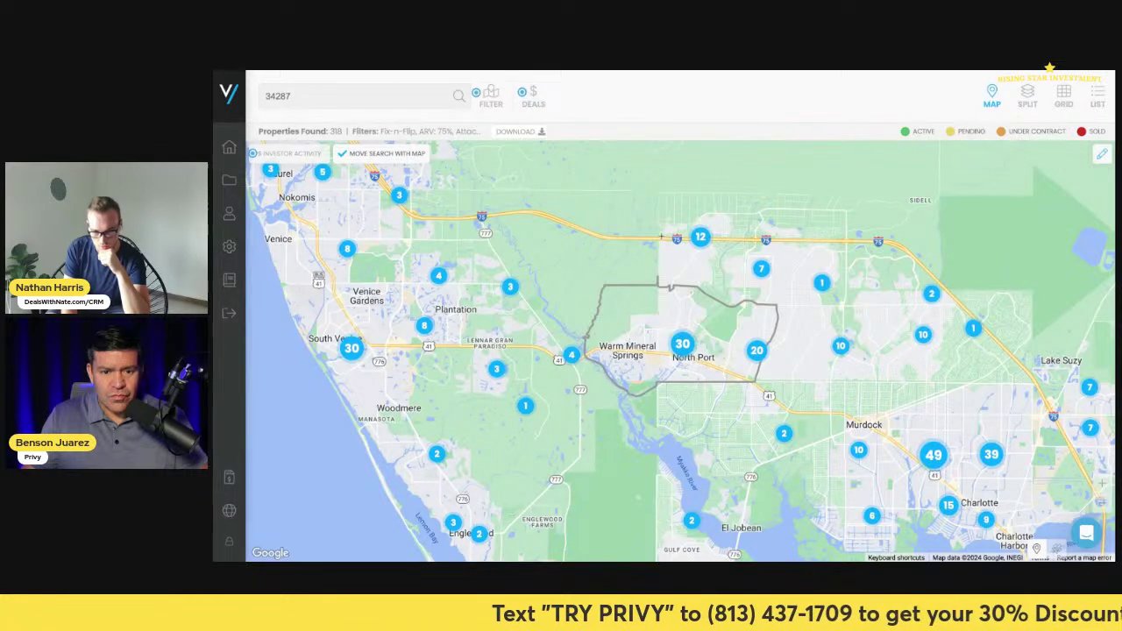
- Return to the 34287 results list and download the 66 Fix 'N Flip property records
left_click(661, 236)
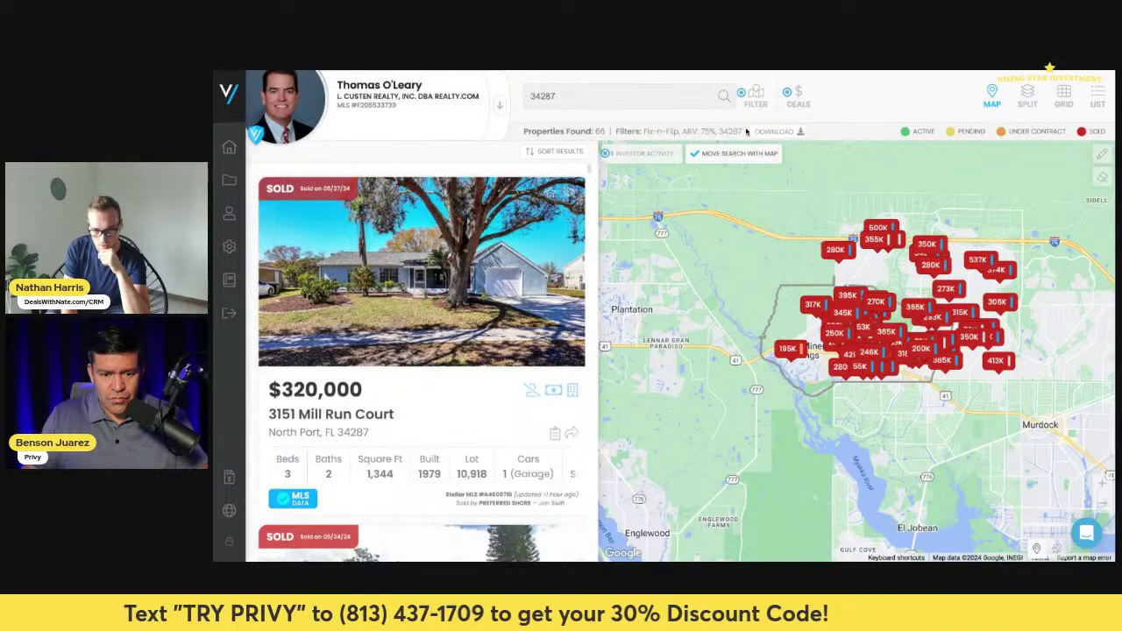
left_click(773, 131)
left_click(686, 317)
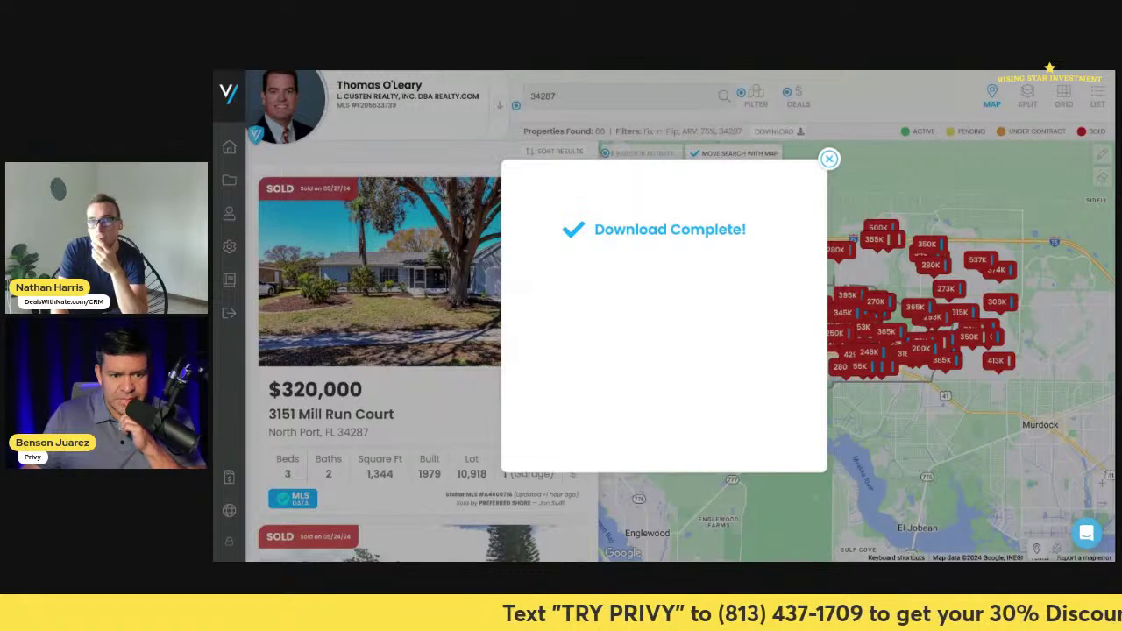
key("Escape")
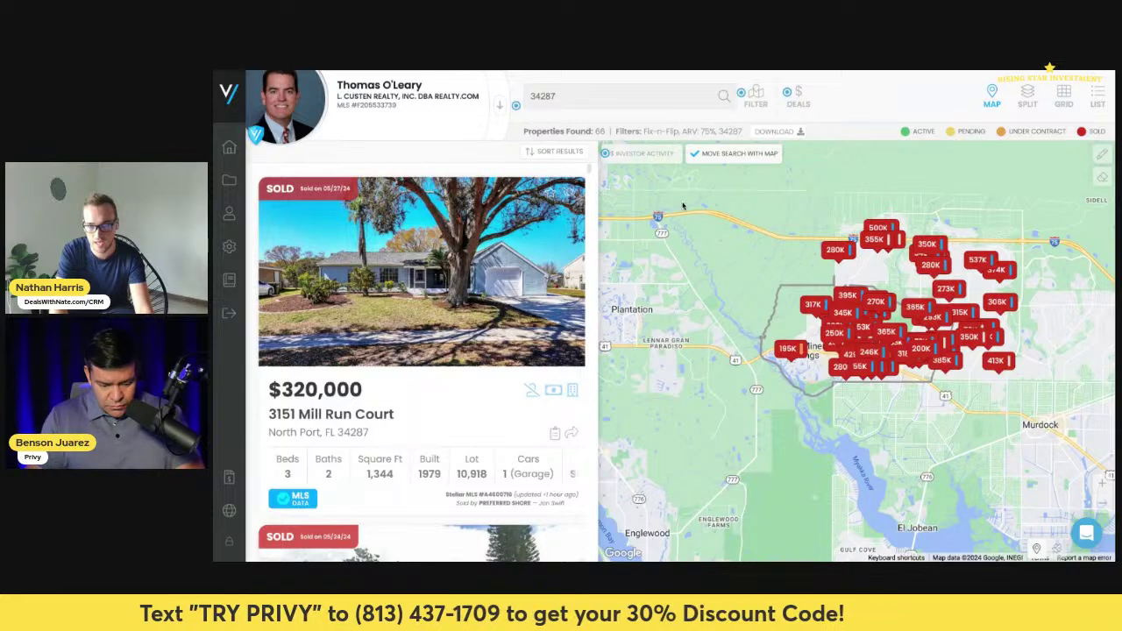
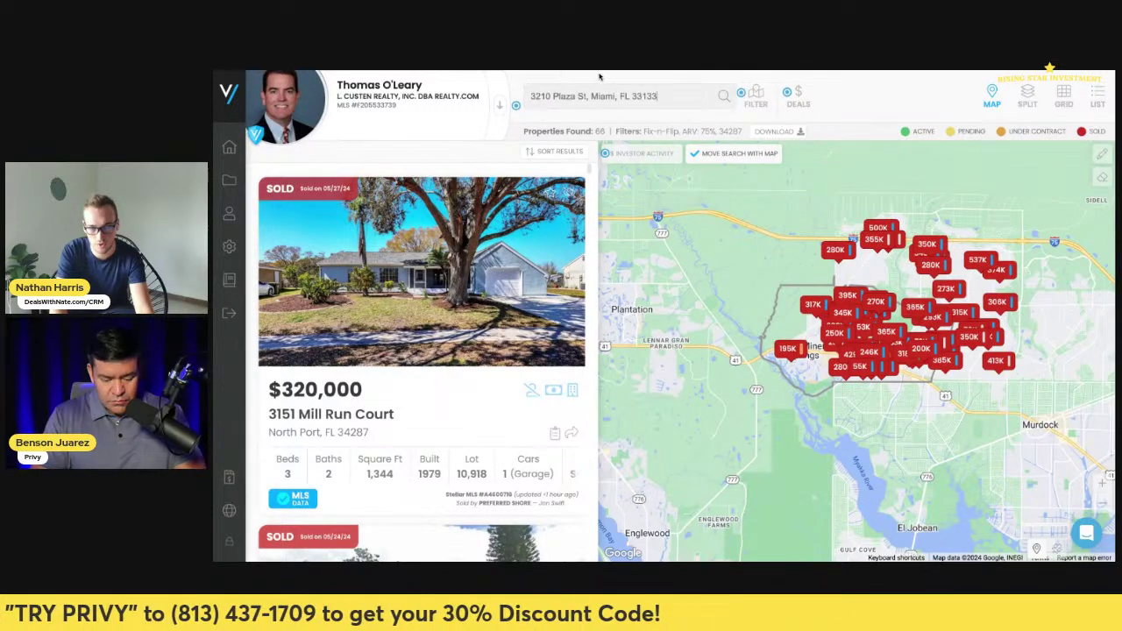
left_click(605, 116)
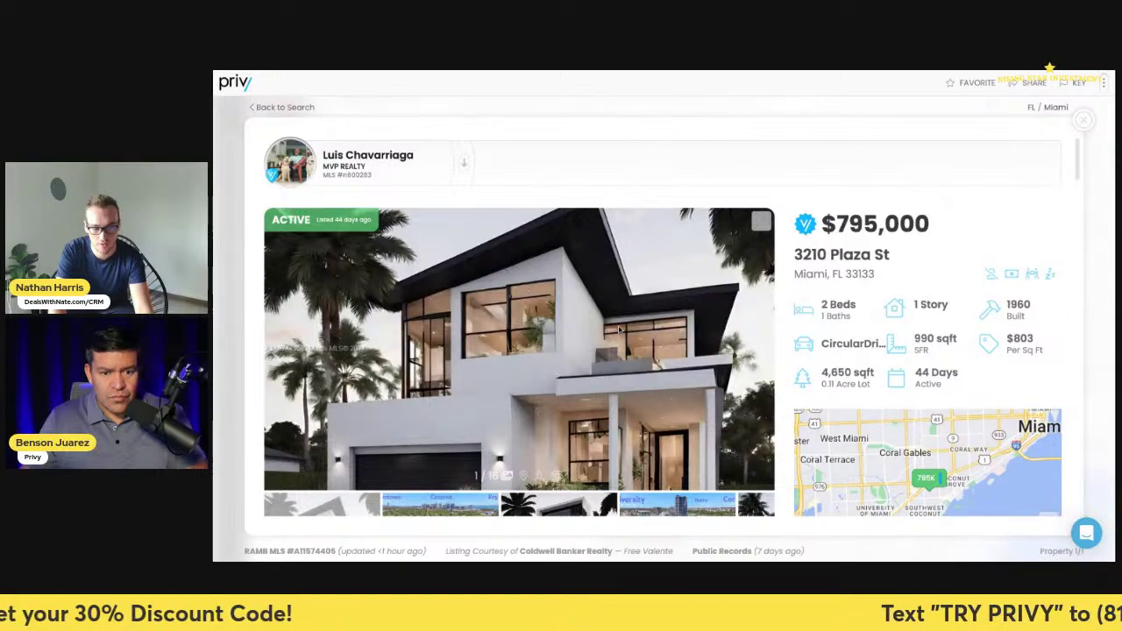
scroll(619, 329, "down", 3)
scroll(619, 329, "up", 3)
scroll(664, 327, "down", 2)
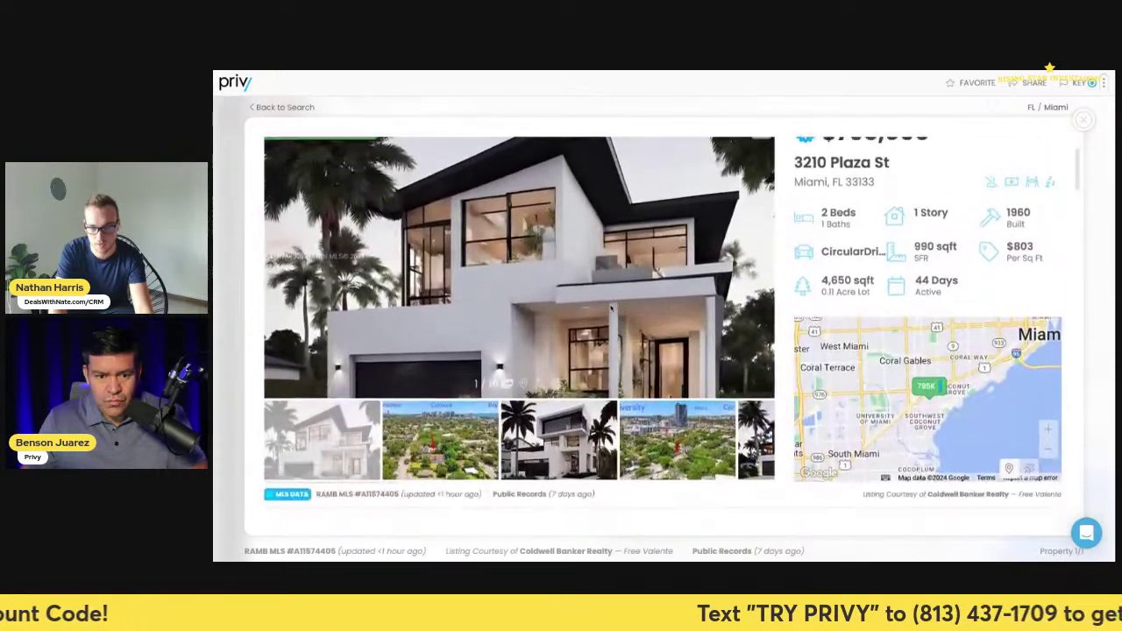
scroll(664, 327, "up", 3)
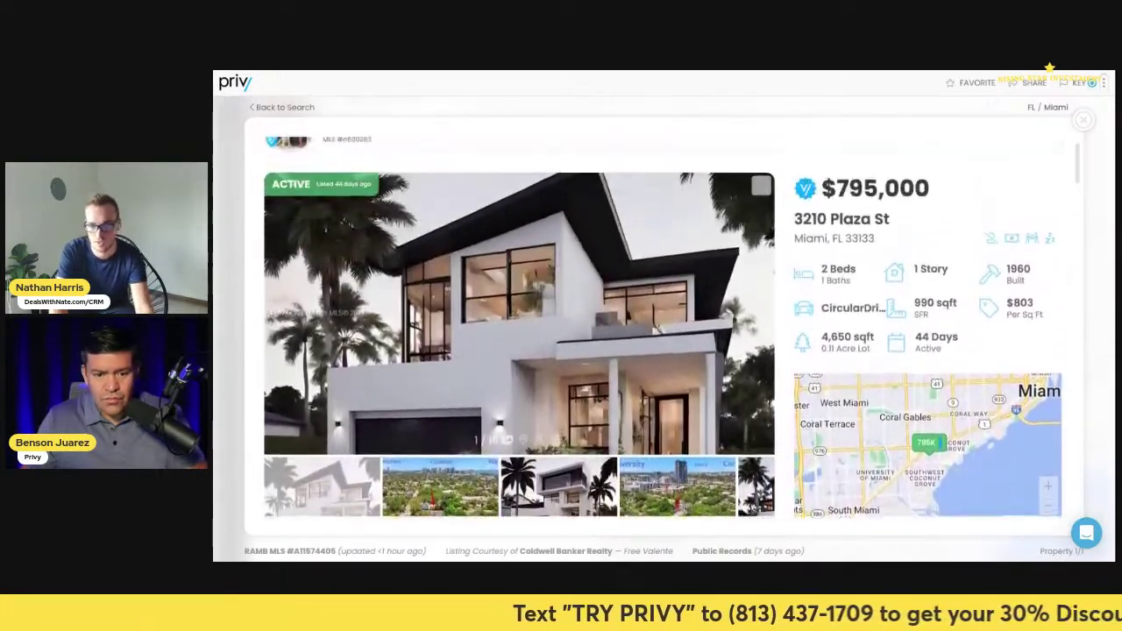
scroll(664, 327, "down", 5)
scroll(664, 327, "down", 6)
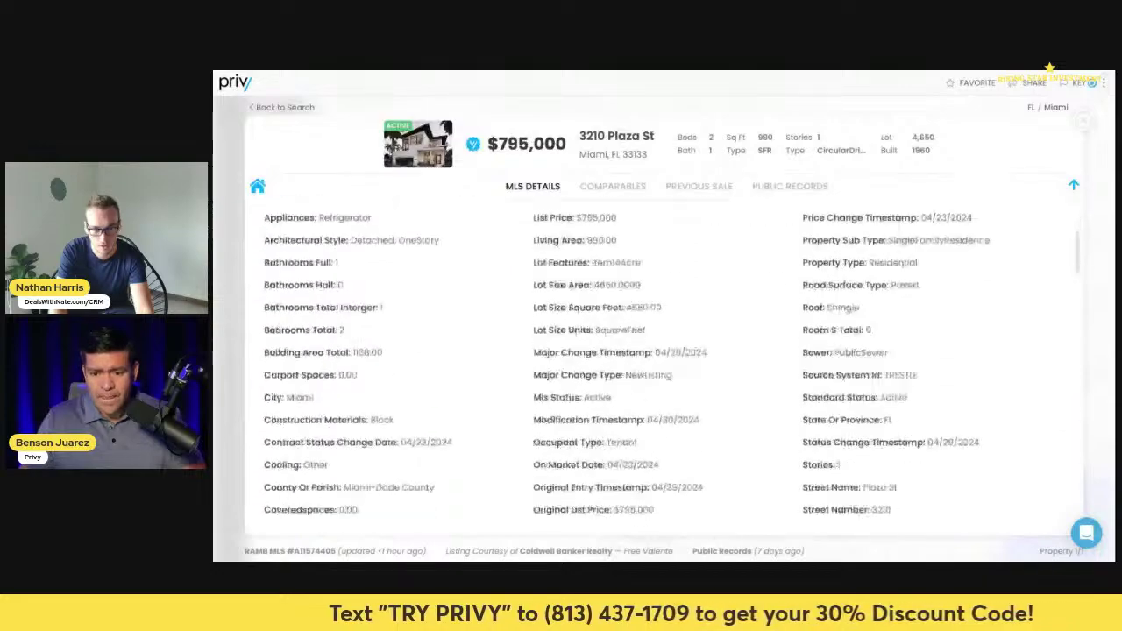
scroll(663, 327, "up", 12)
scroll(637, 343, "up", 3)
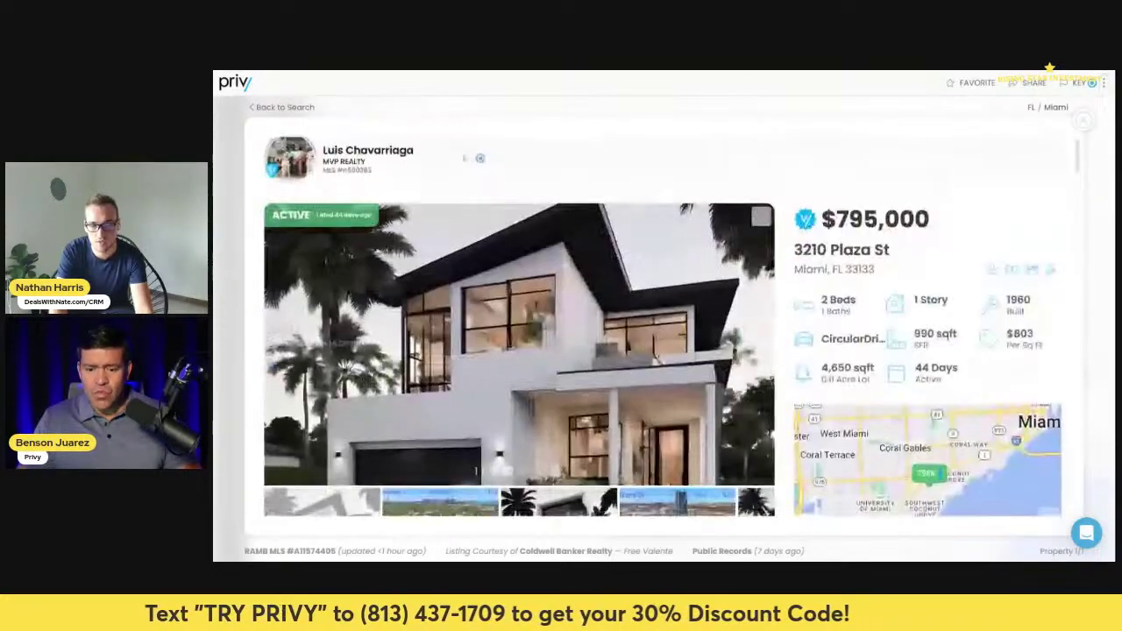
scroll(637, 344, "down", 1)
scroll(637, 344, "down", 2)
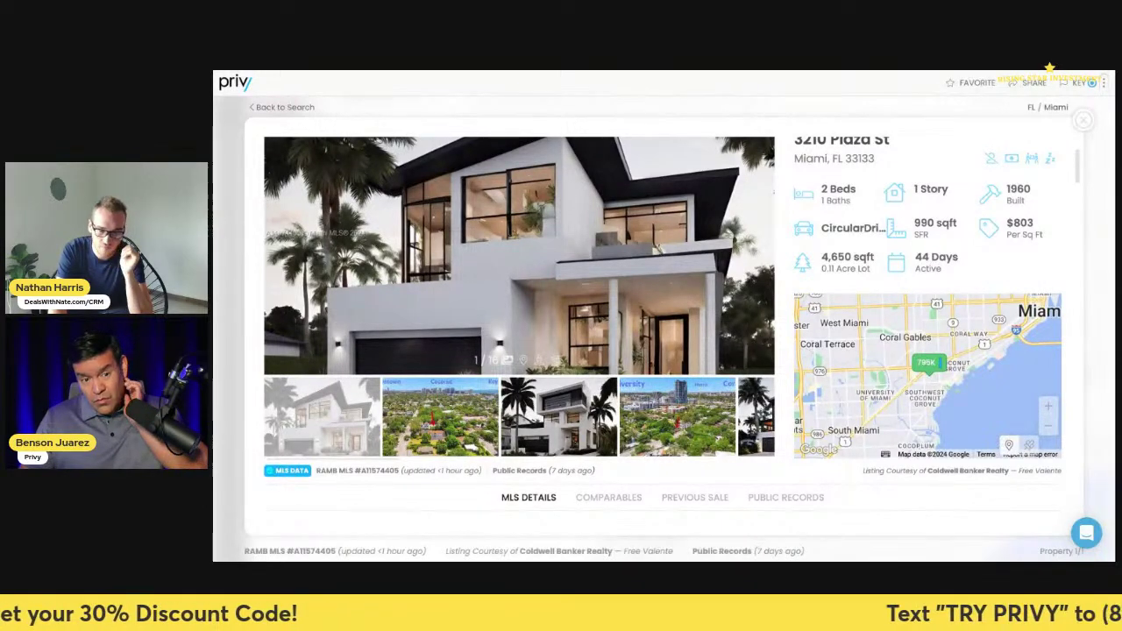
- Show the property's aerial photo in the gallery, then bring up its CRM deal card
scroll(637, 343, "down", 1)
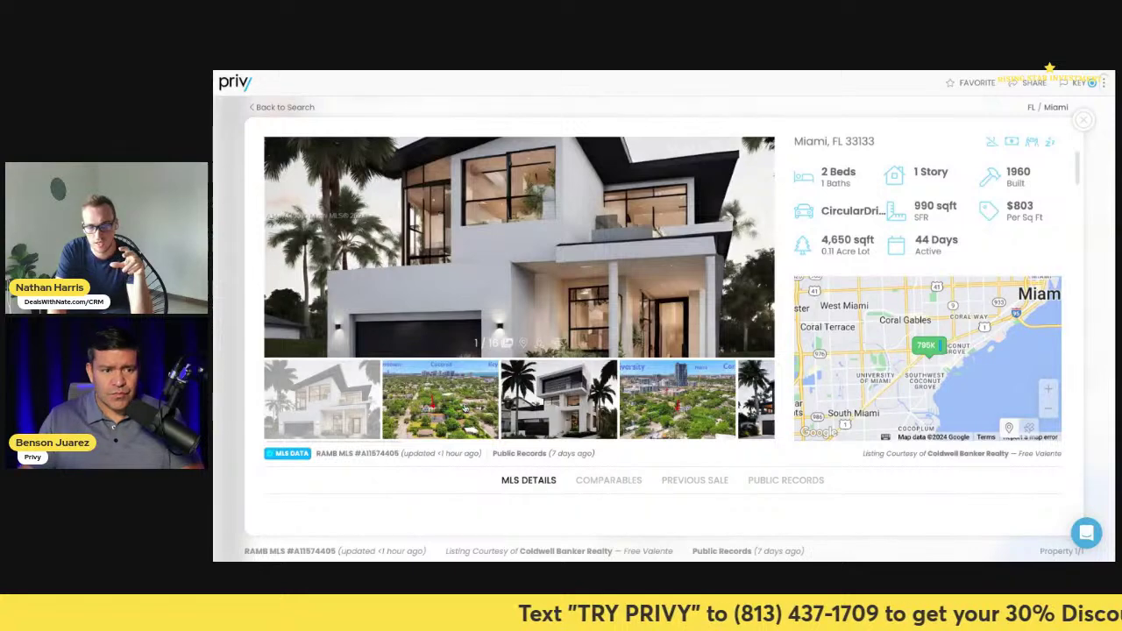
left_click(461, 409)
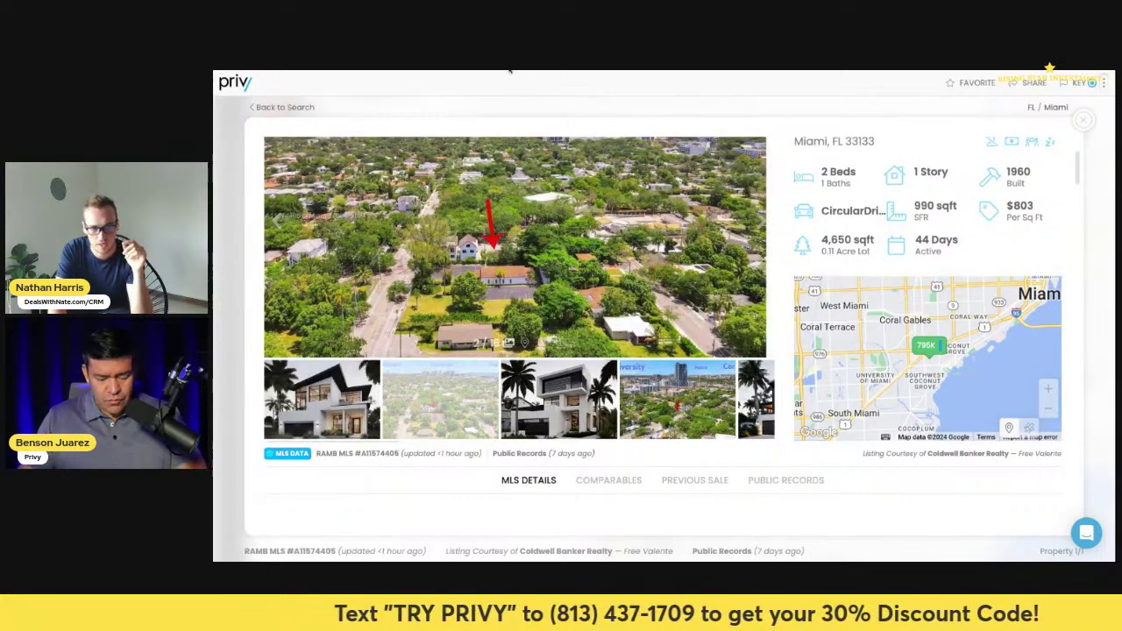
left_click(511, 72)
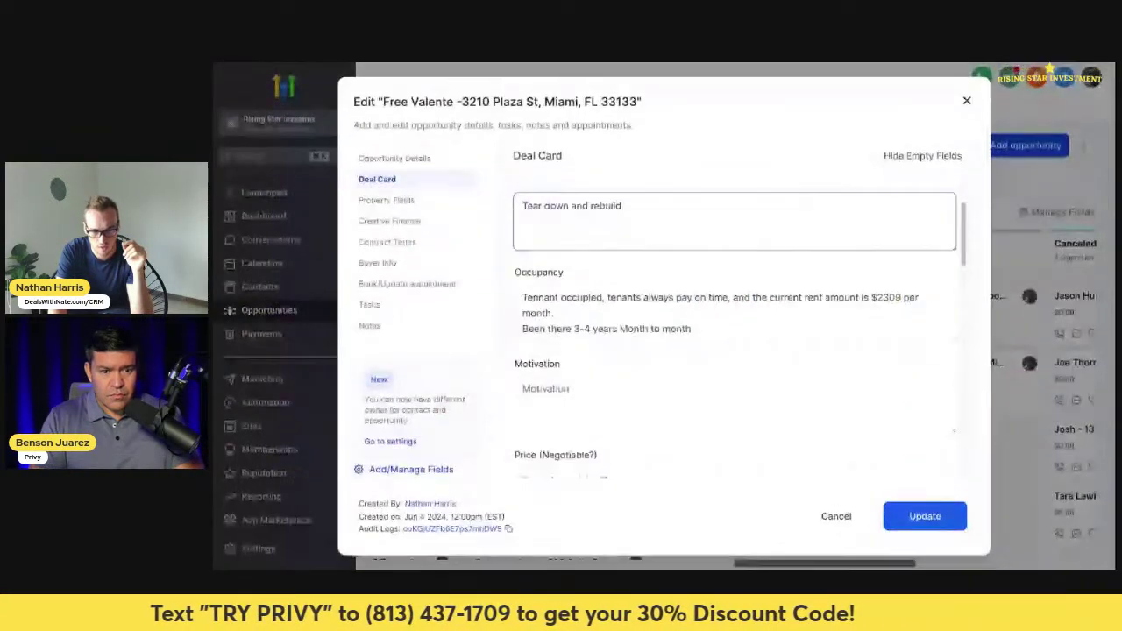
- Check the deal card's tear-down-and-rebuild note and its $2309 rent occupancy note
scroll(754, 285, "down", 2)
scroll(754, 286, "up", 2)
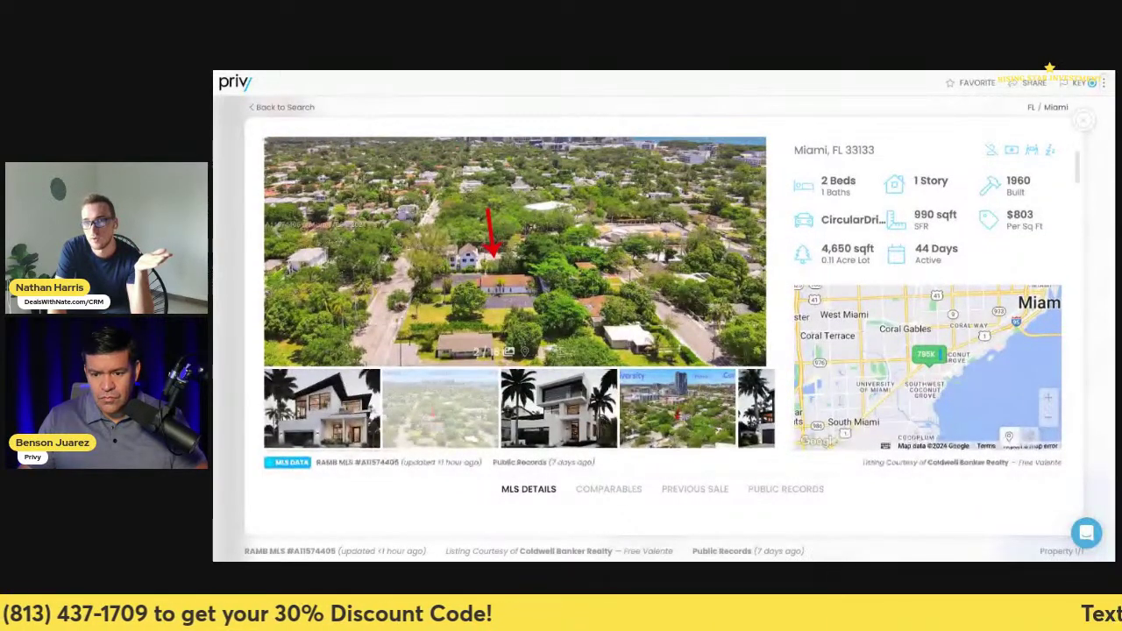
scroll(663, 333, "down", 2)
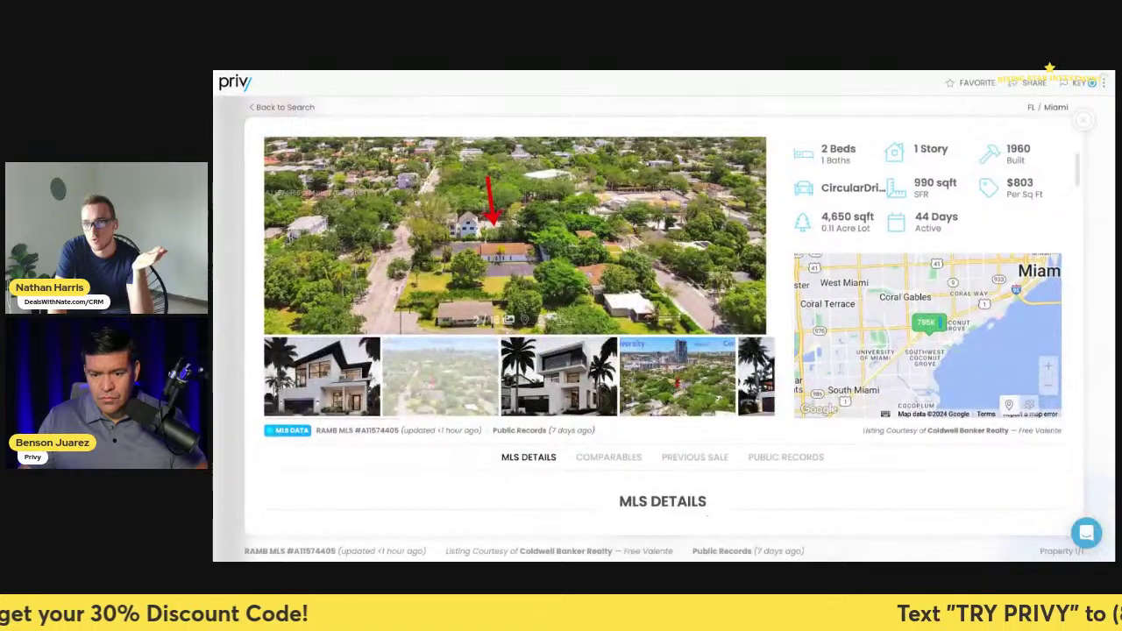
scroll(663, 333, "down", 5)
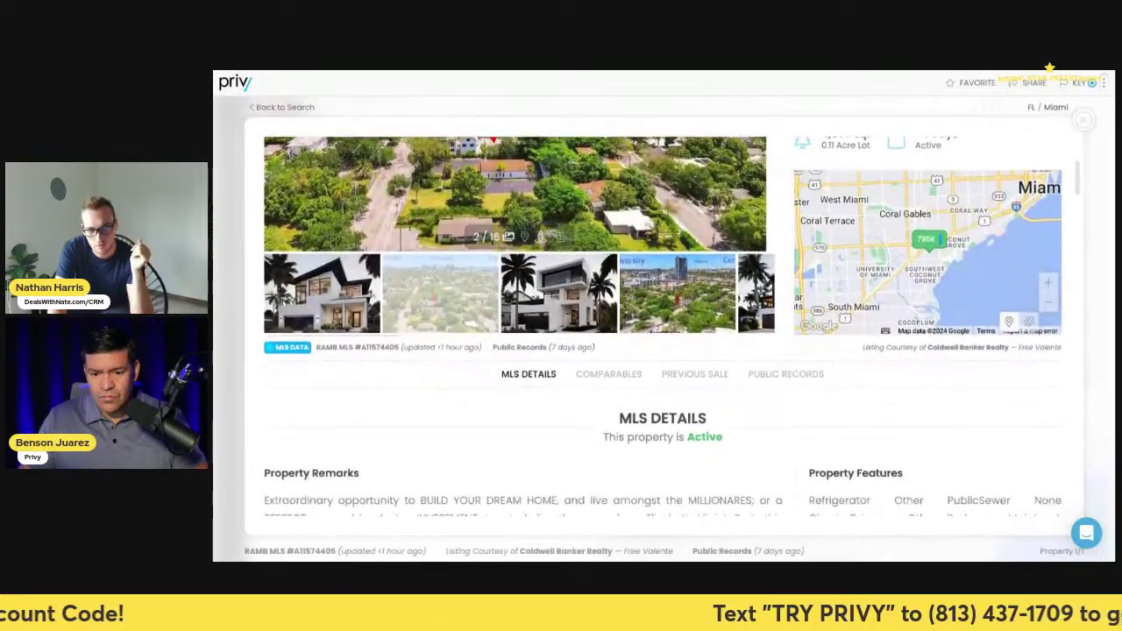
scroll(663, 351, "down", 10)
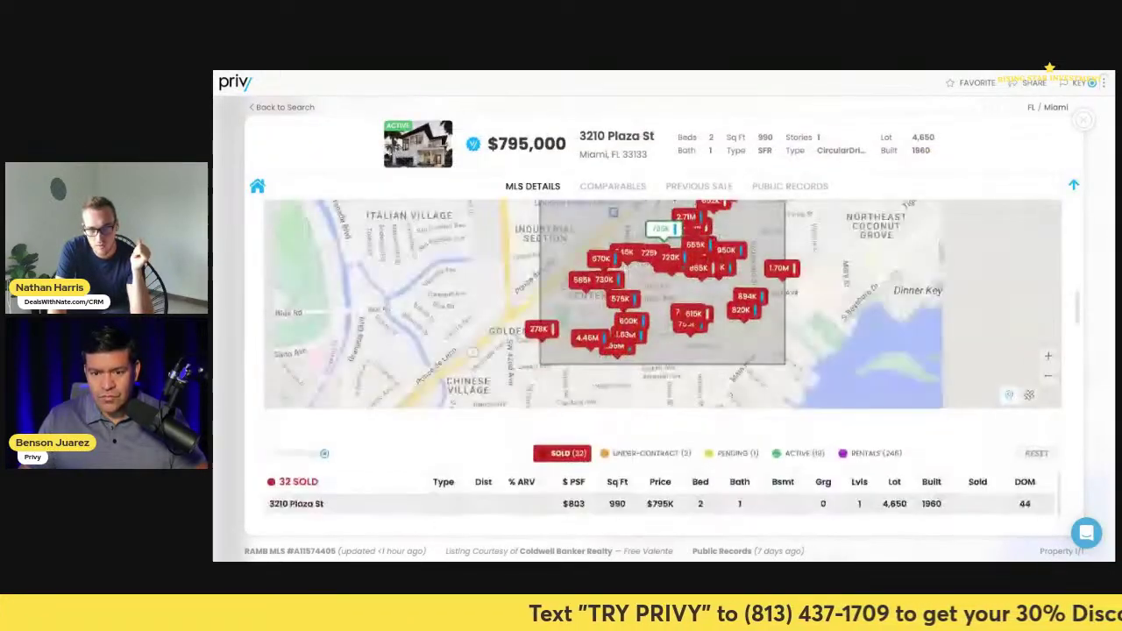
scroll(666, 360, "up", 2)
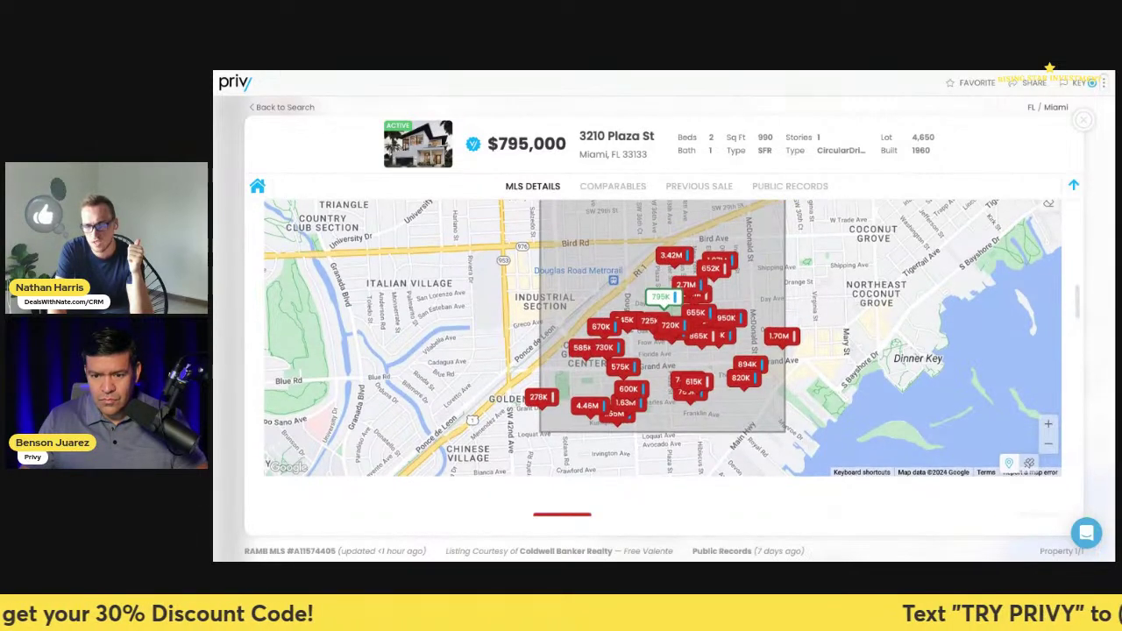
scroll(662, 351, "down", 1)
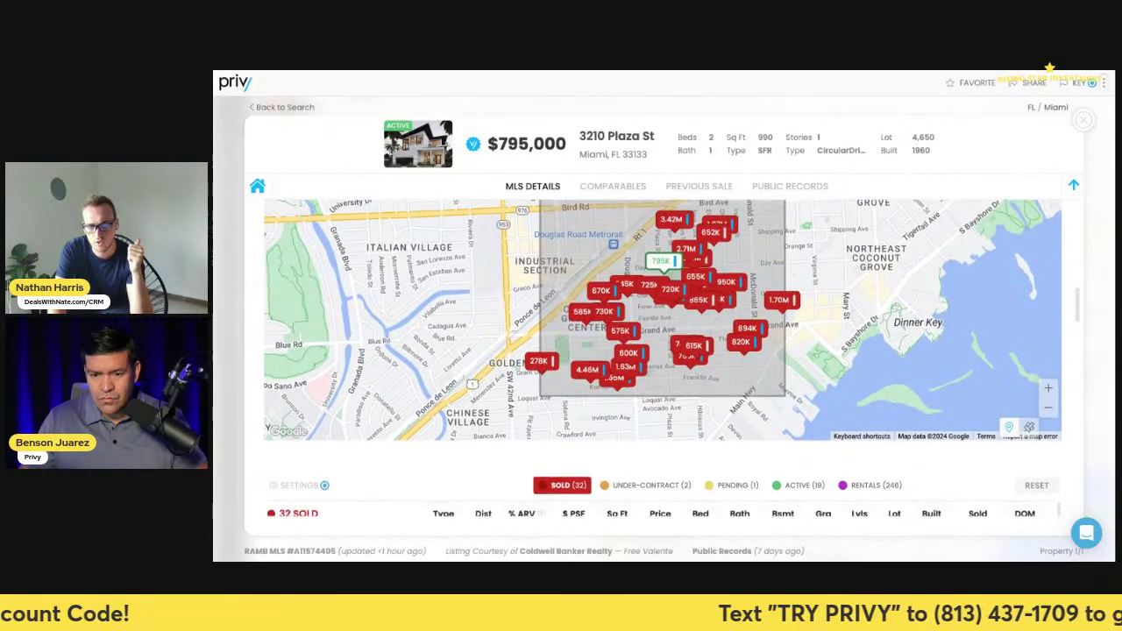
scroll(613, 315, "down", 1)
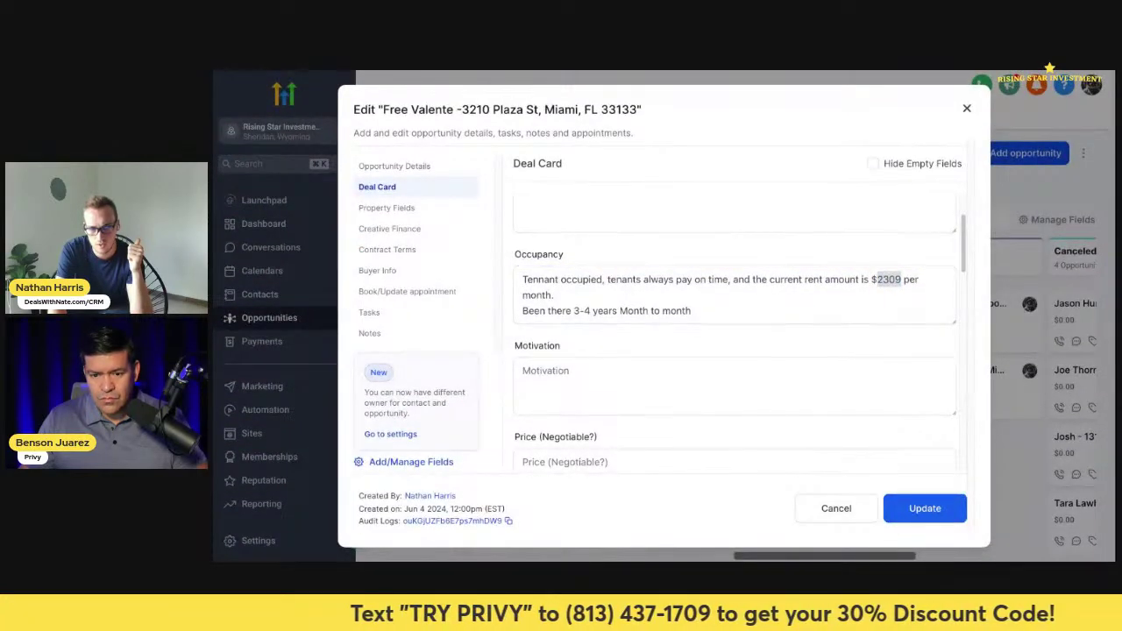
scroll(737, 333, "down", 3)
scroll(736, 333, "down", 3)
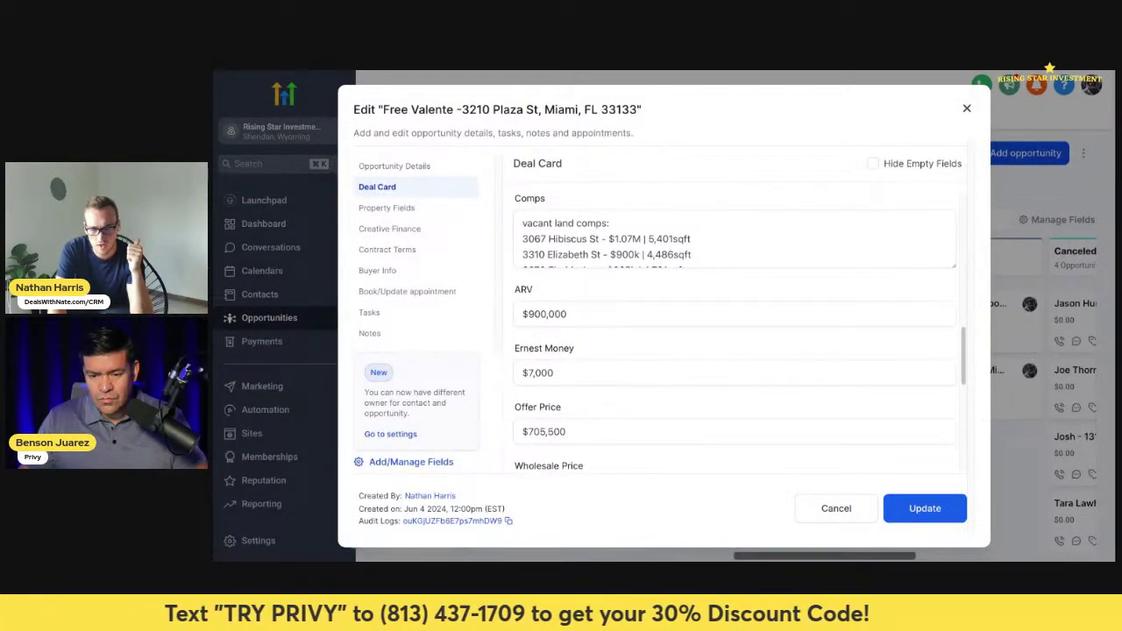
left_click(571, 238)
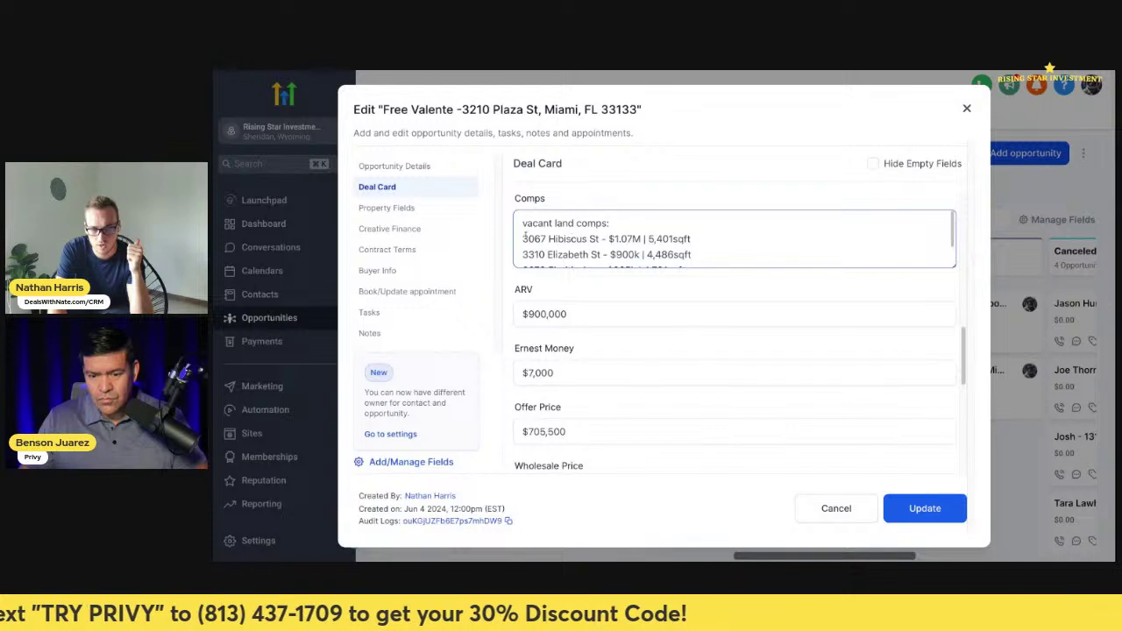
left_click_drag(523, 239, 546, 241)
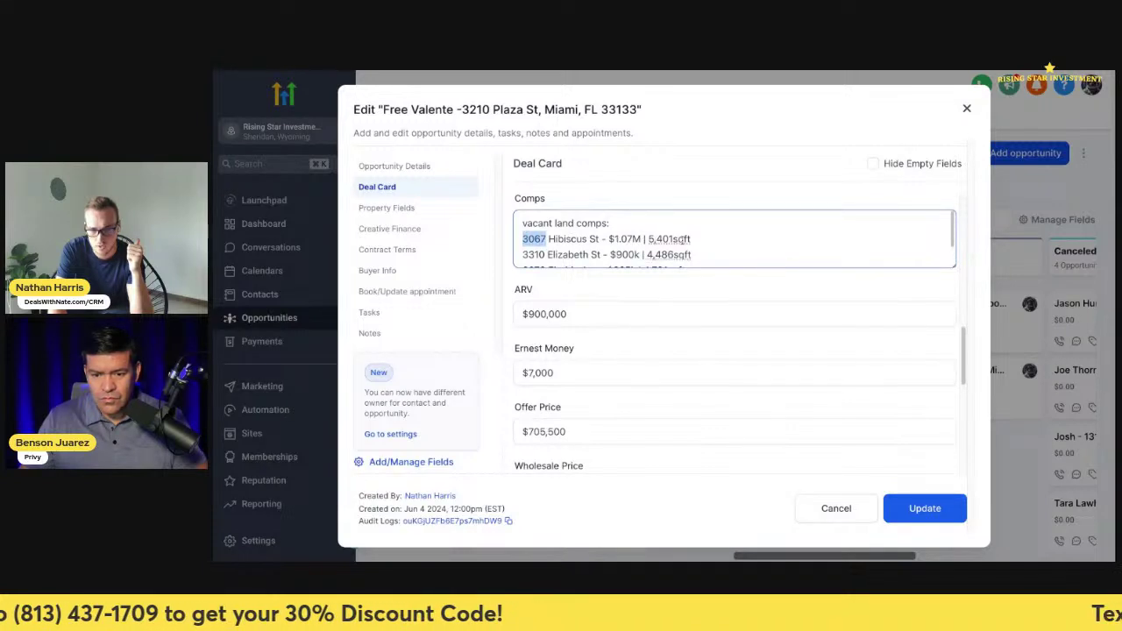
left_click_drag(692, 240, 542, 241)
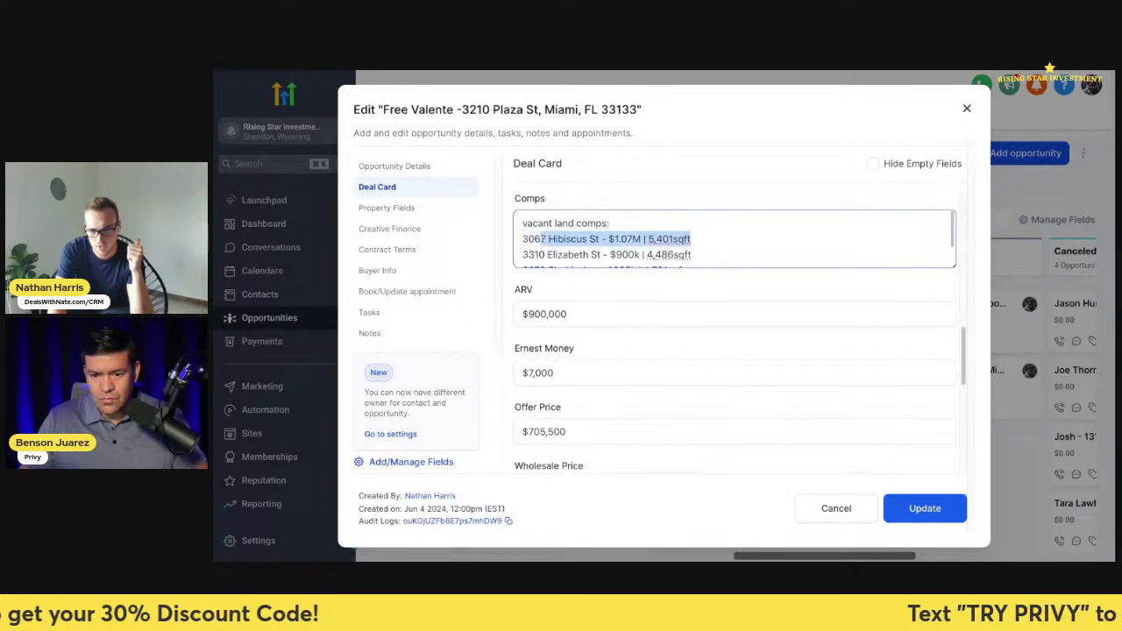
scroll(709, 240, "down", 1)
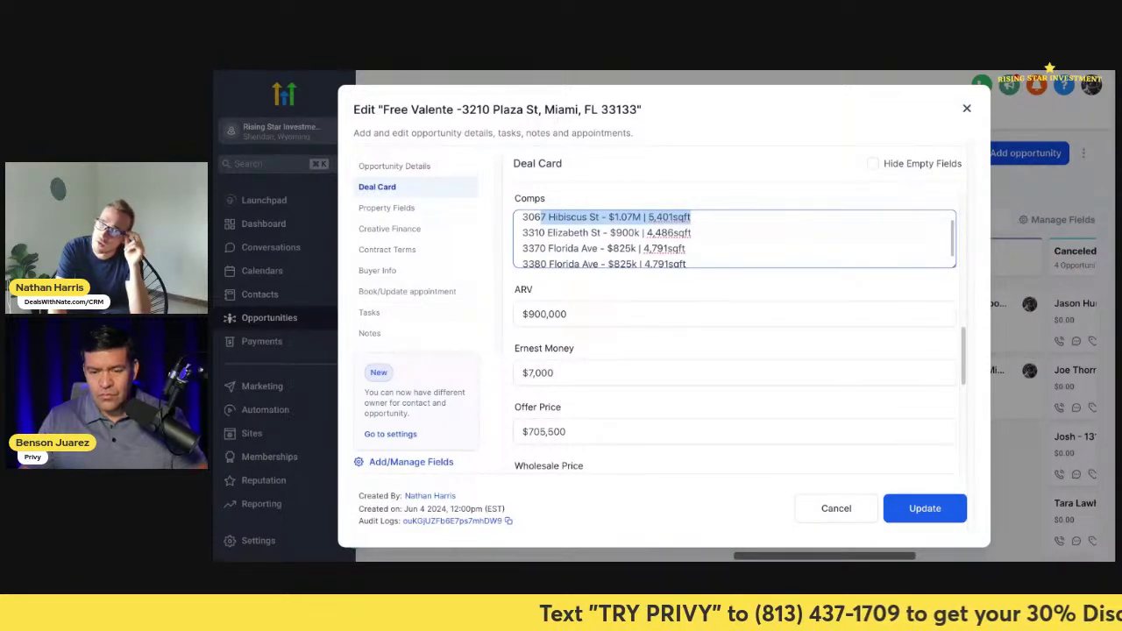
scroll(705, 254, "down", 1)
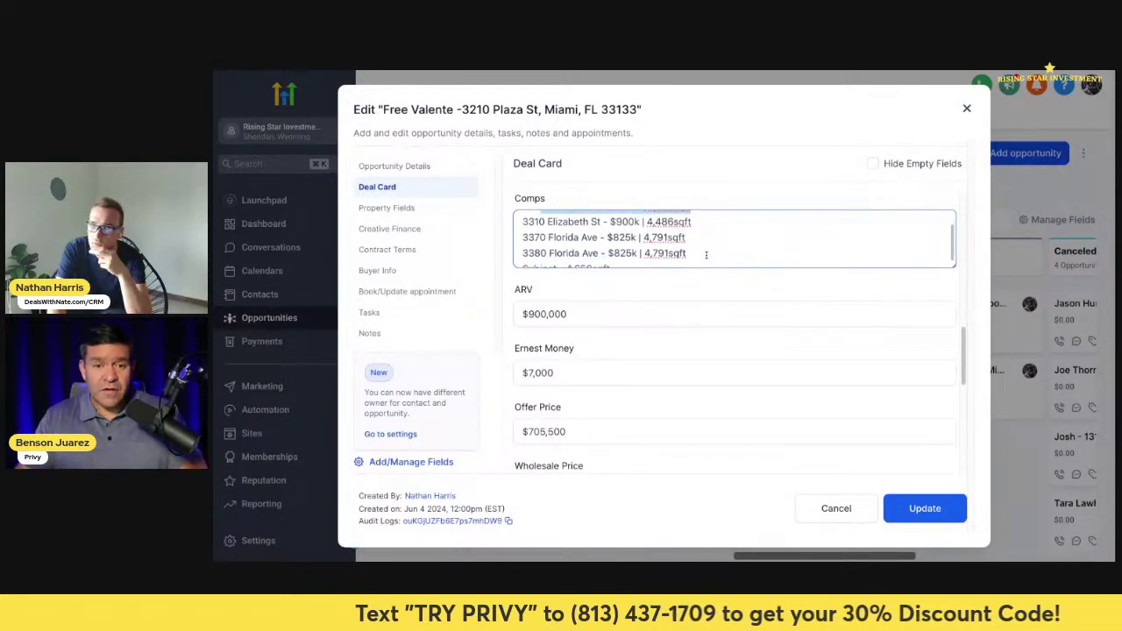
scroll(706, 255, "down", 1)
scroll(705, 254, "up", 3)
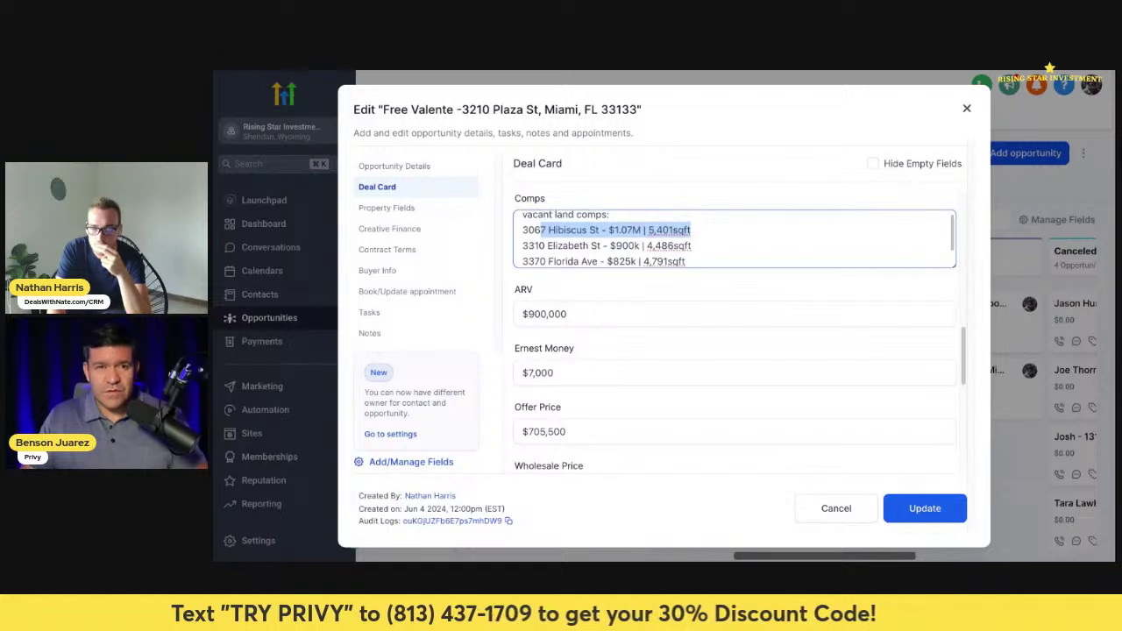
scroll(734, 239, "down", 1)
scroll(705, 238, "up", 1)
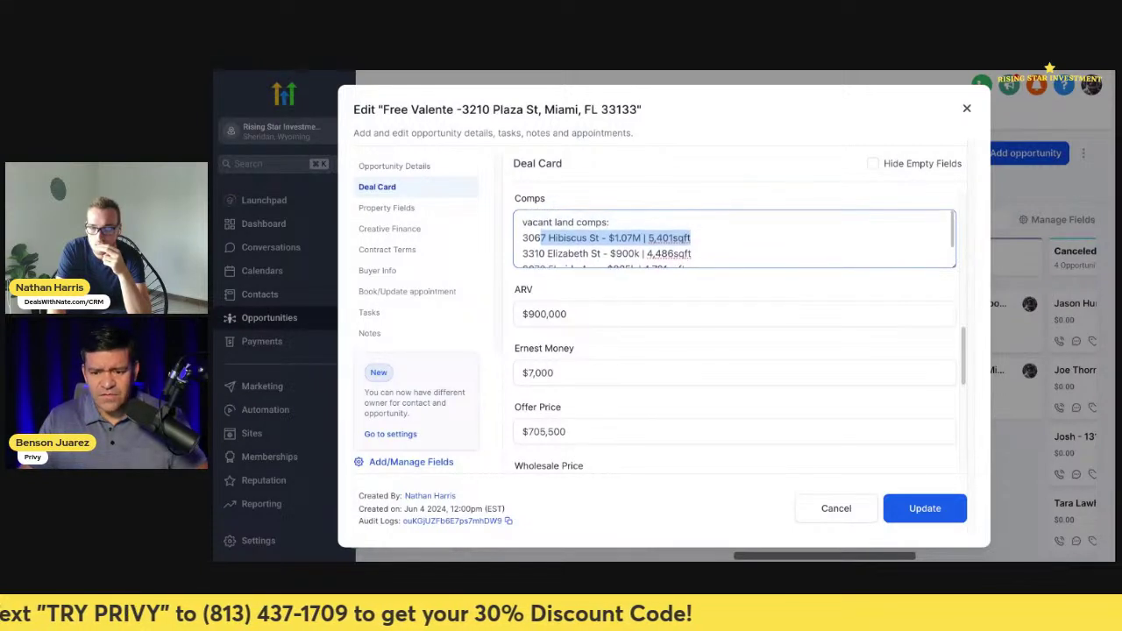
scroll(706, 239, "down", 1)
scroll(705, 239, "up", 1)
left_click(702, 232)
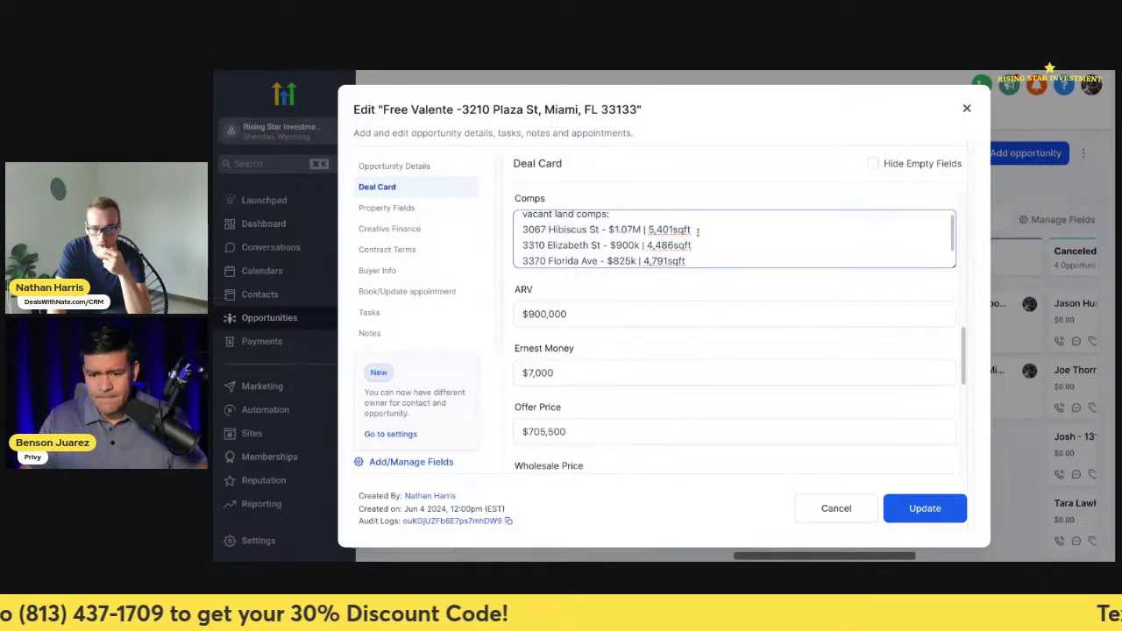
left_click_drag(698, 230, 652, 230)
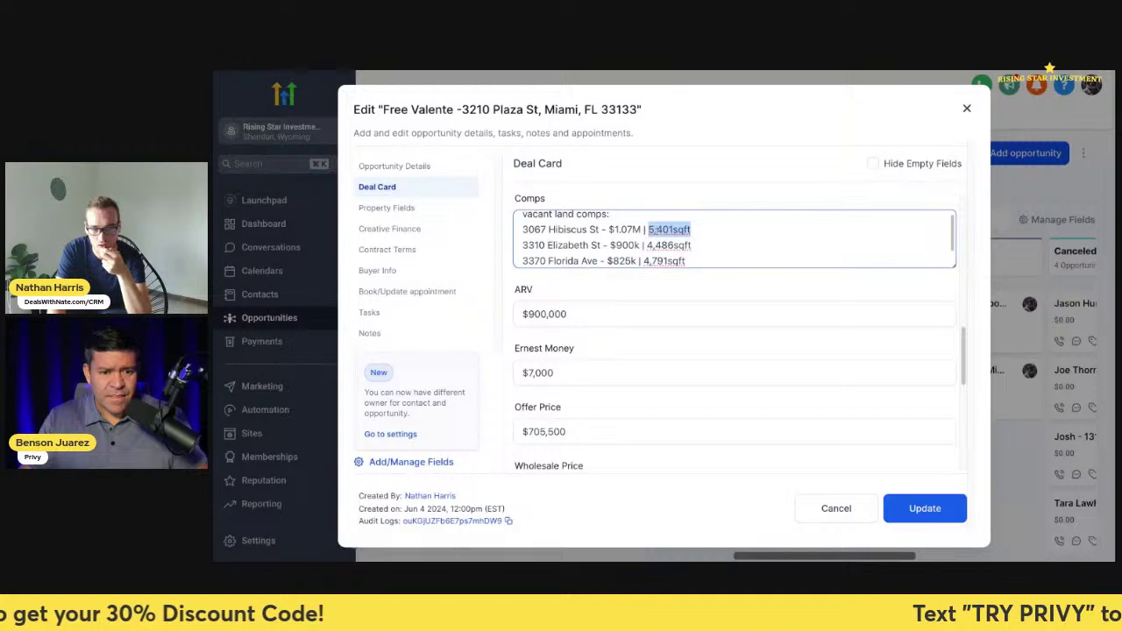
left_click(646, 230)
left_click_drag(646, 230, 680, 246)
scroll(645, 245, "down", 2)
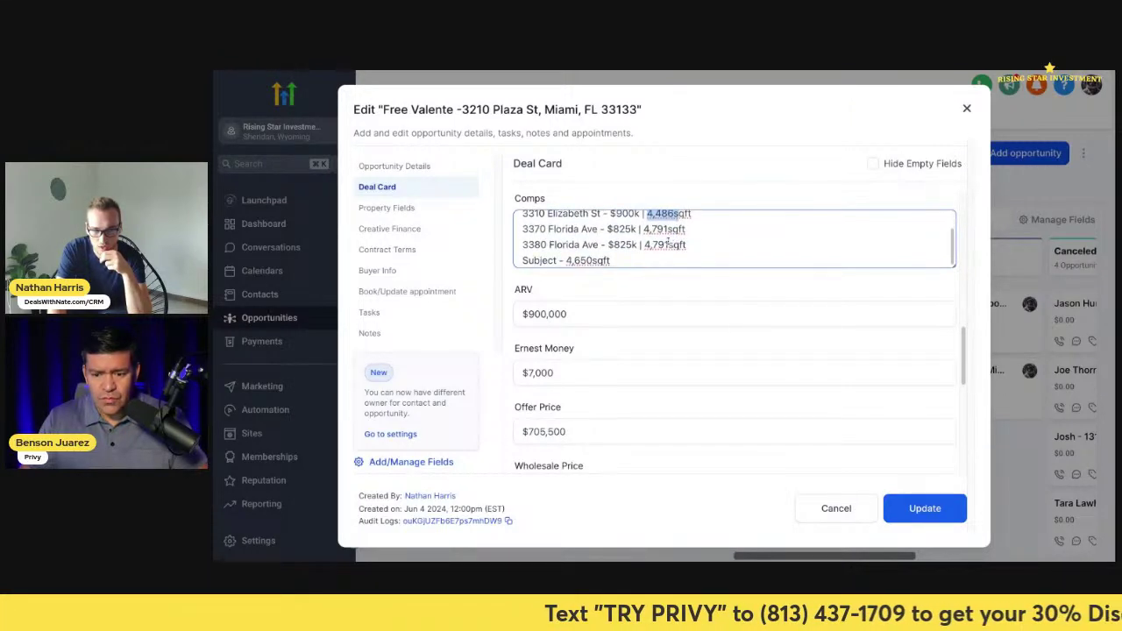
left_click(645, 228)
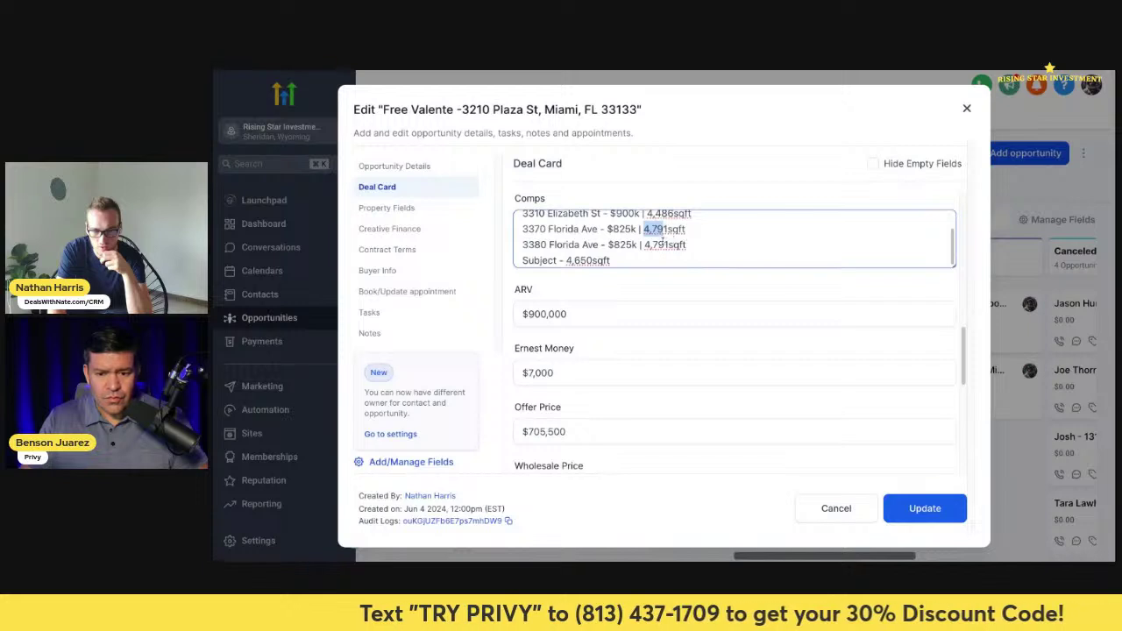
scroll(662, 234, "down", 1)
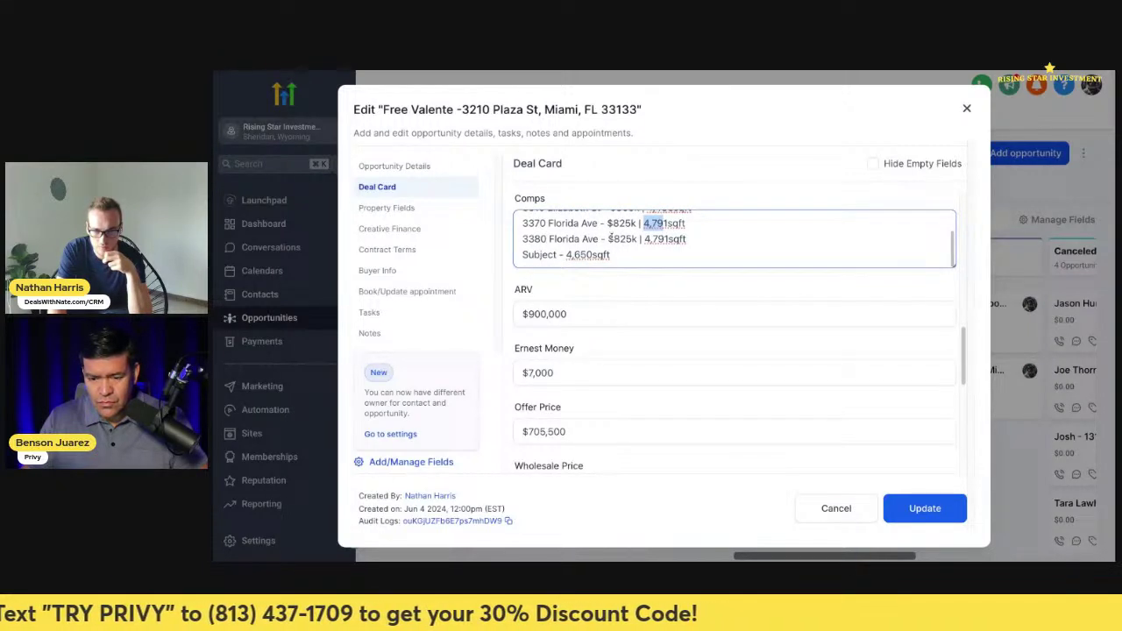
left_click_drag(608, 239, 640, 219)
scroll(622, 238, "up", 2)
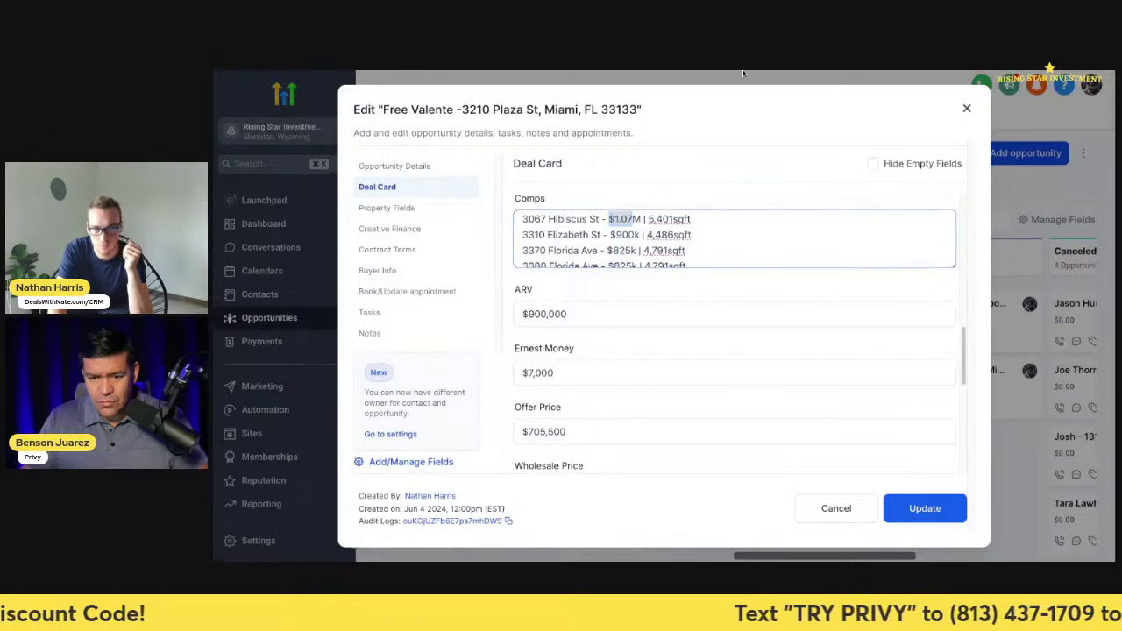
key("alt+Tab")
key("alt+Tab")
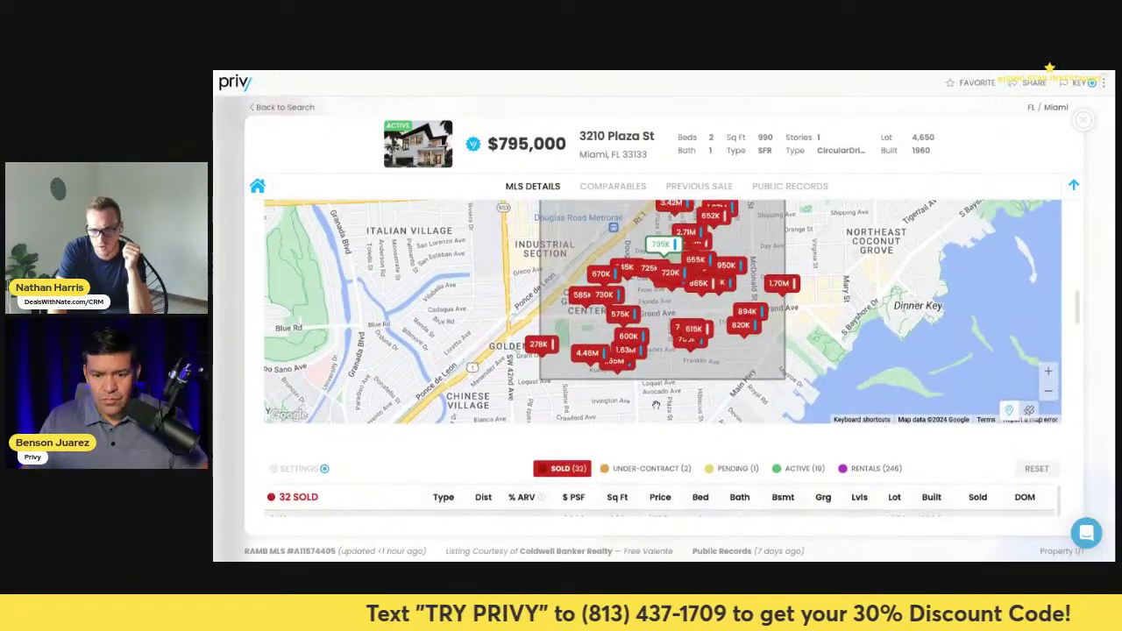
scroll(663, 354, "down", 3)
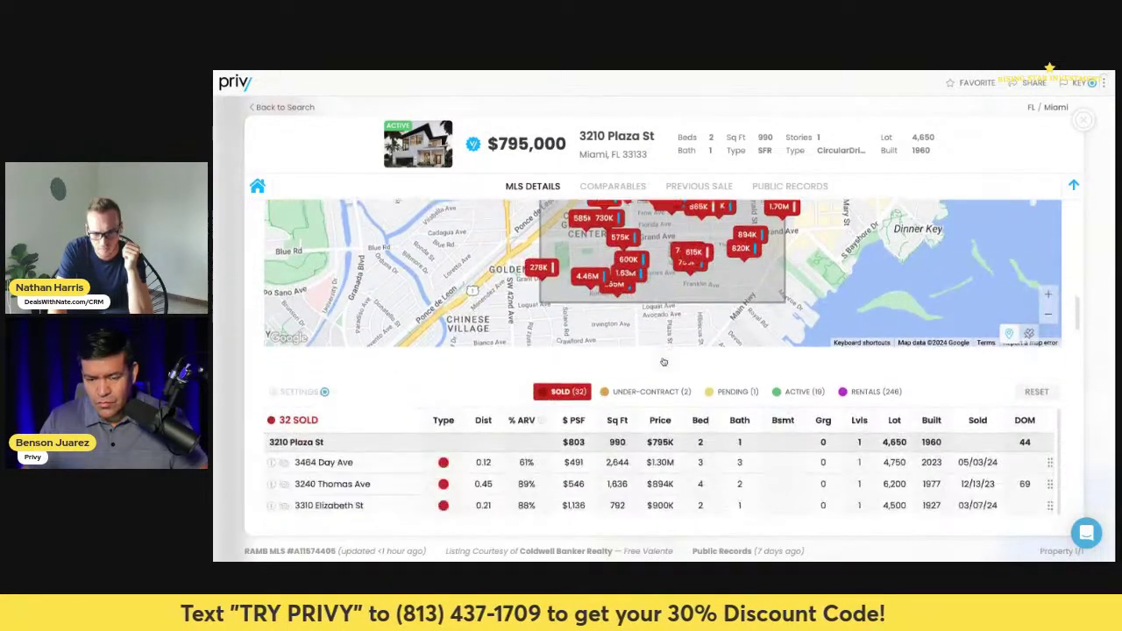
scroll(663, 355, "up", 1)
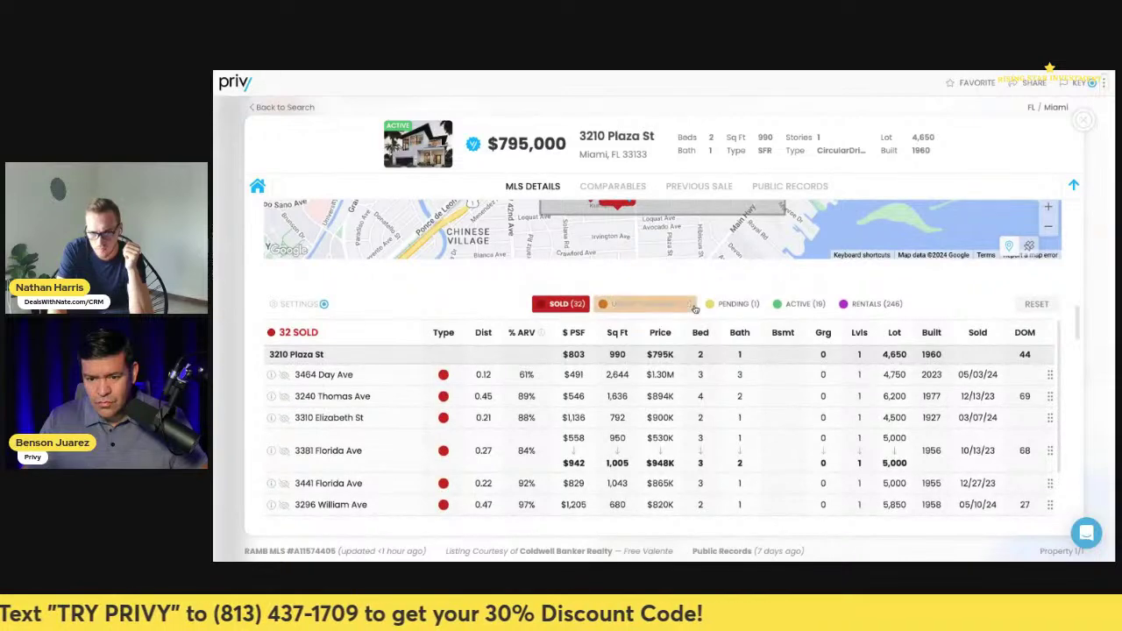
scroll(647, 305, "down", 1)
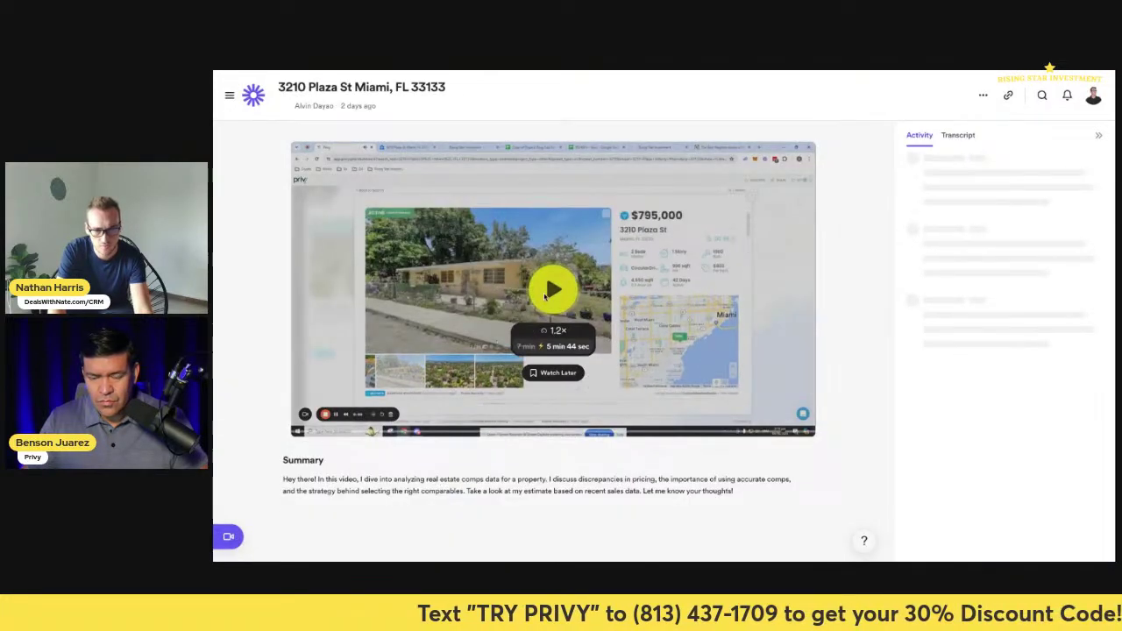
left_click(545, 316)
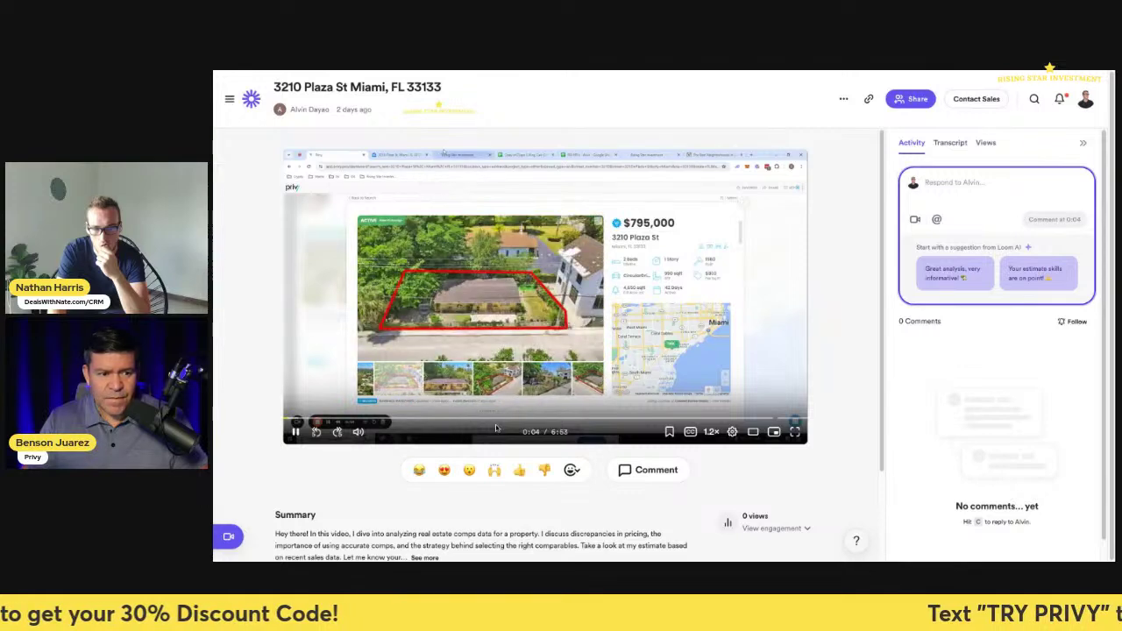
- Fill the Loom comment at 0:30 with the suggestion 'Great analysis, very informative!'
mouse_move(710, 435)
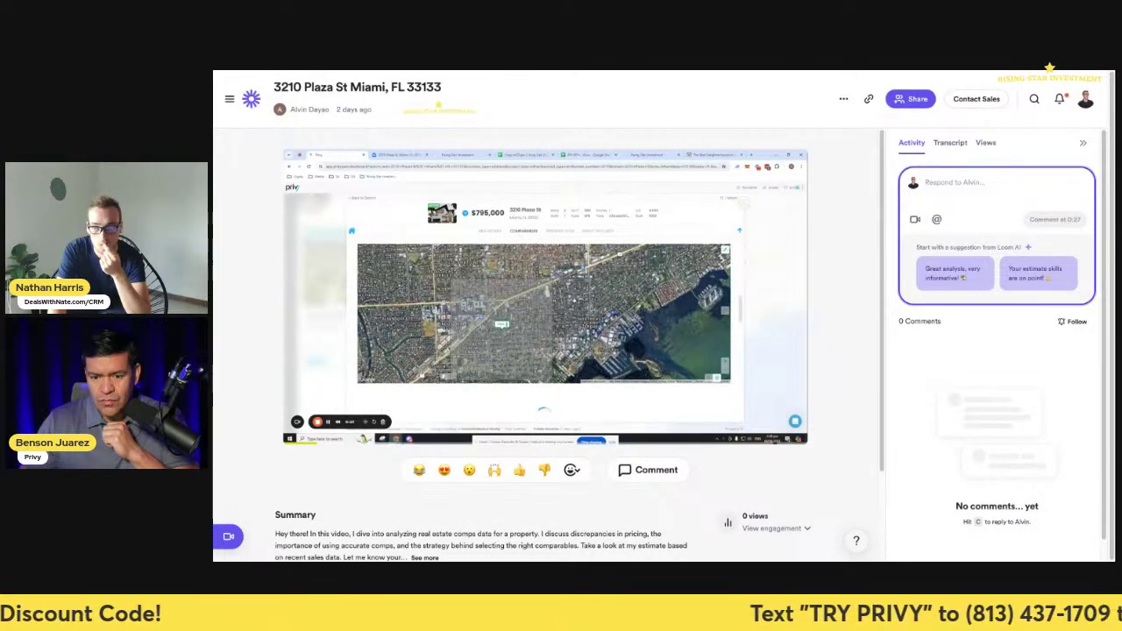
left_click(977, 279)
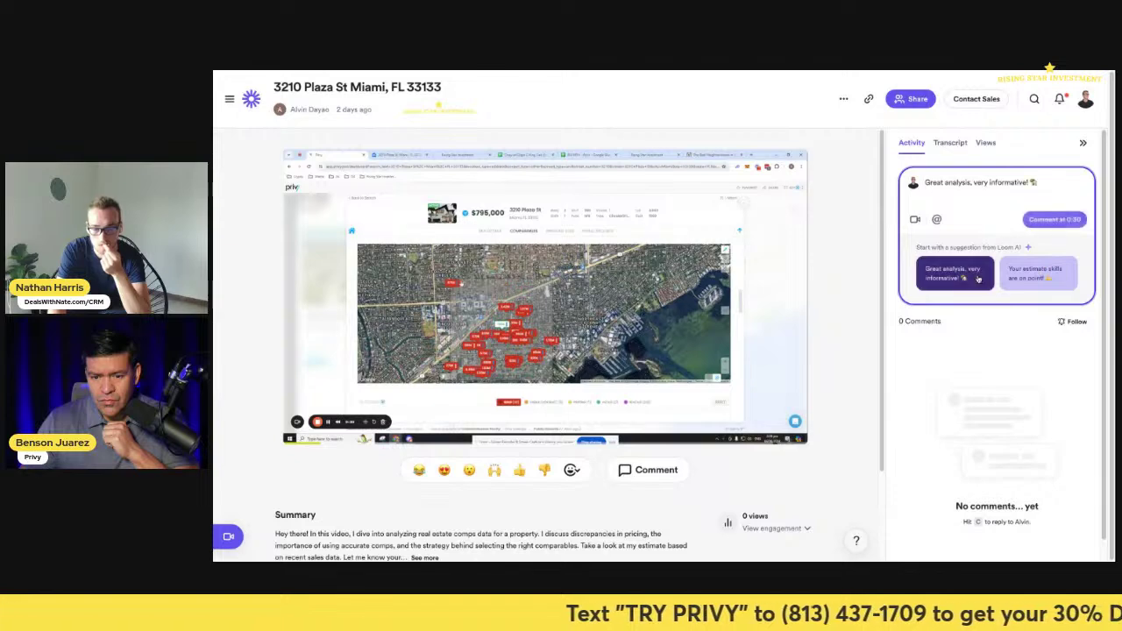
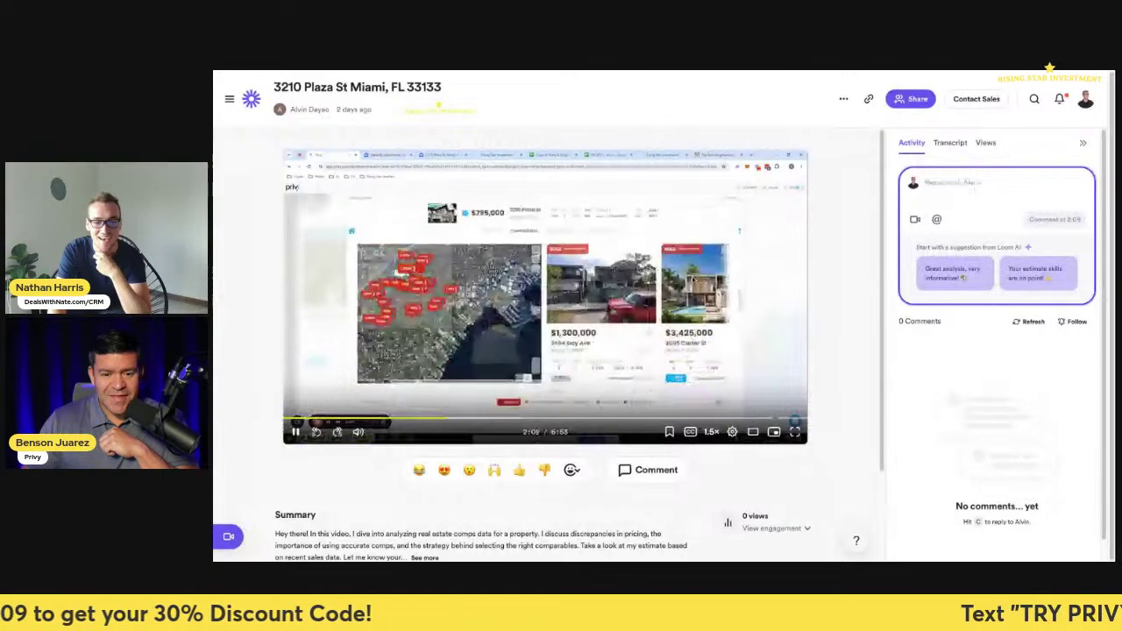
- Pause the Loom comps walkthrough and skip ahead from 2:09 to 5:11, the offer calculator spreadsheet
left_click(743, 375)
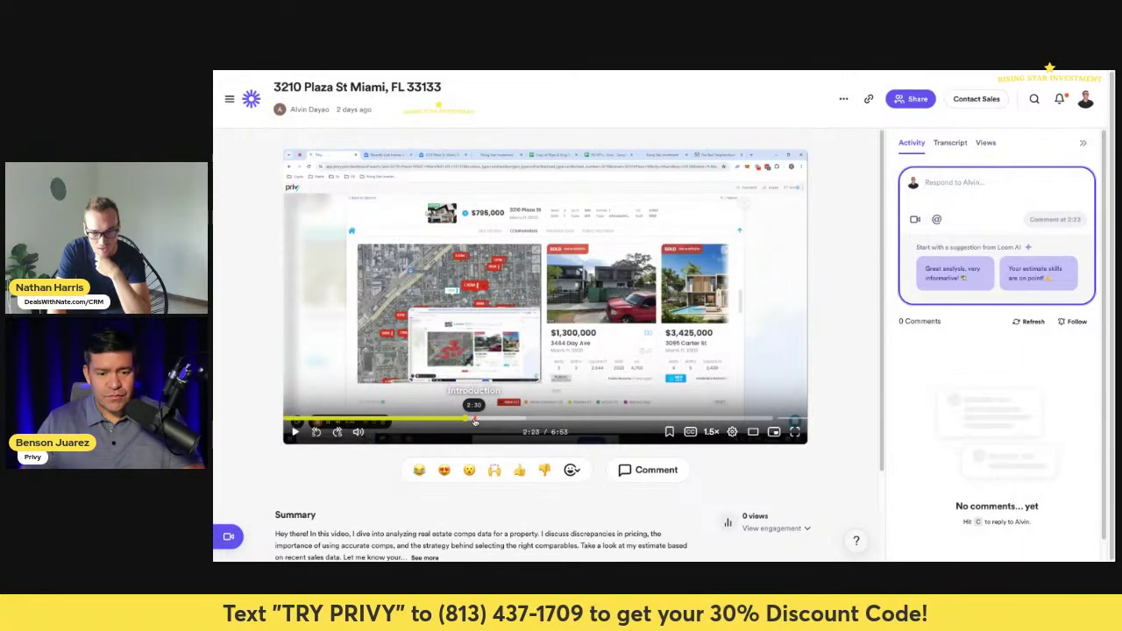
left_click(477, 421)
left_click(501, 421)
left_click(515, 422)
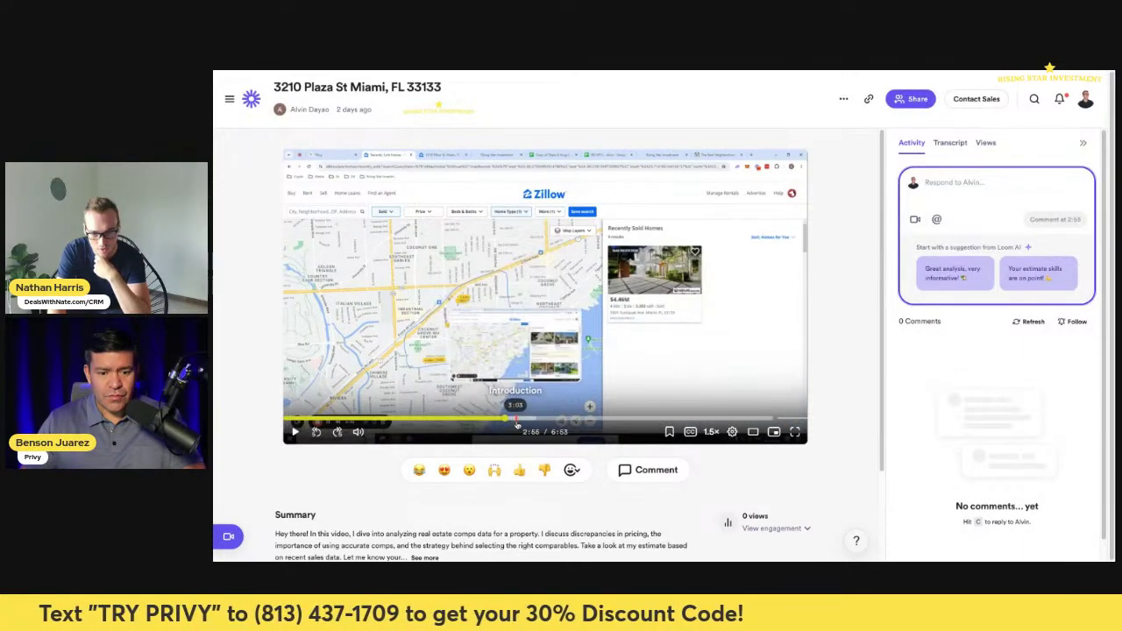
left_click(539, 422)
left_click(554, 423)
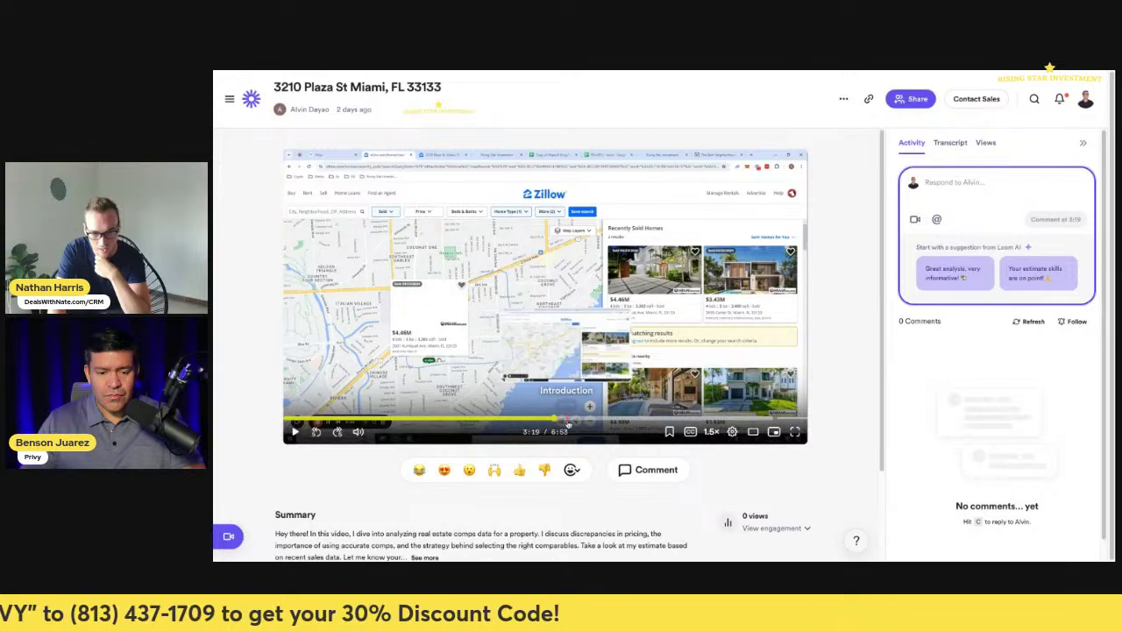
left_click(578, 424)
left_click(598, 424)
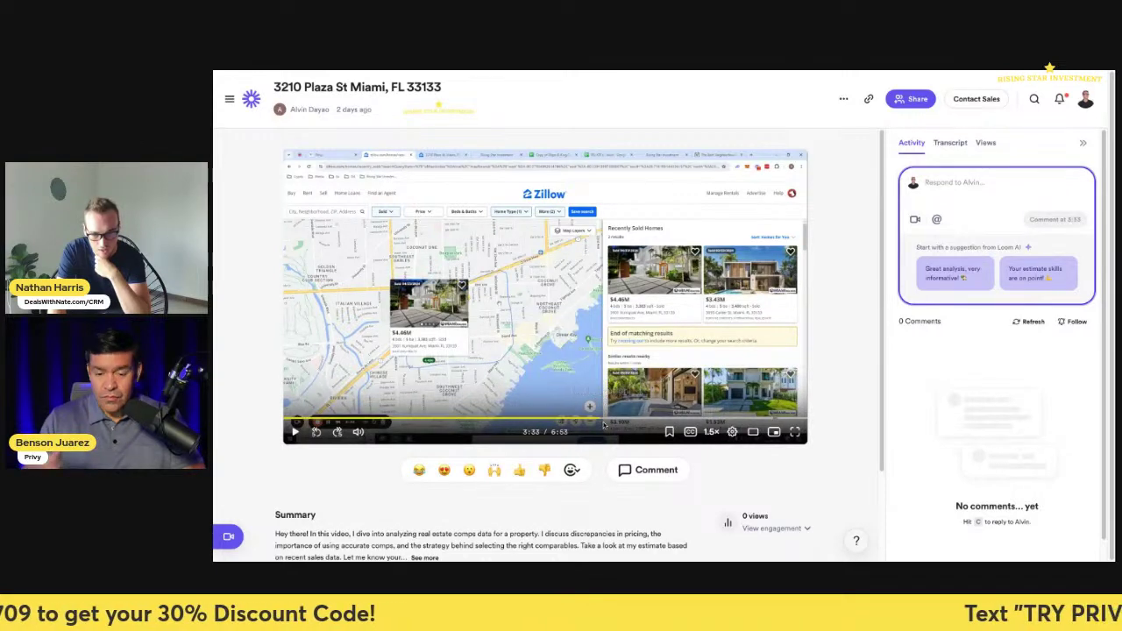
left_click(632, 423)
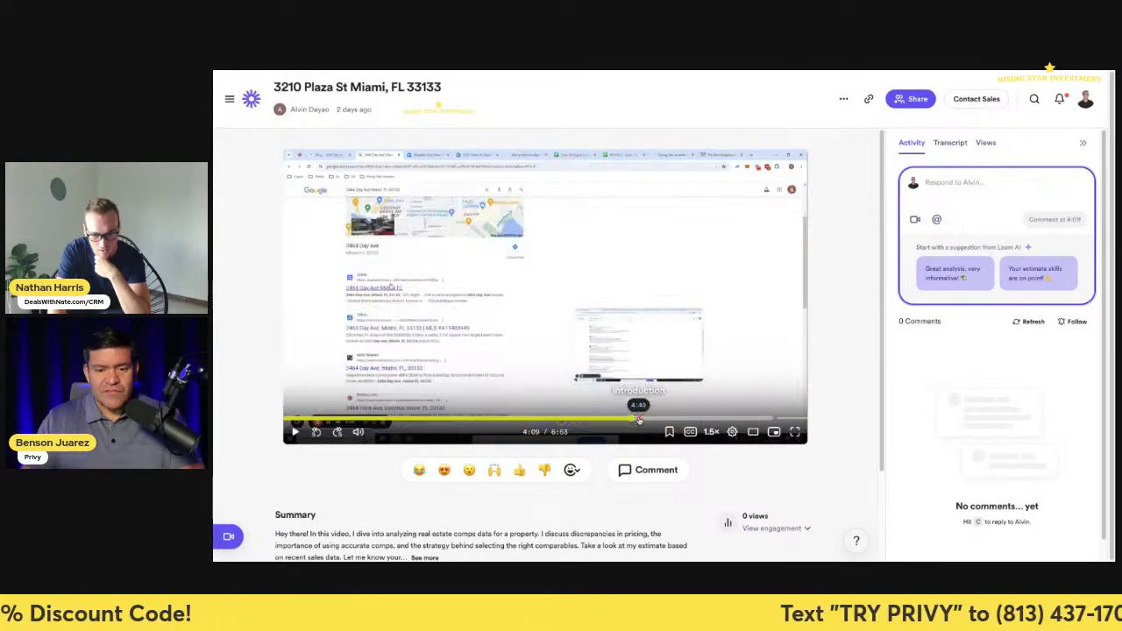
left_click(644, 423)
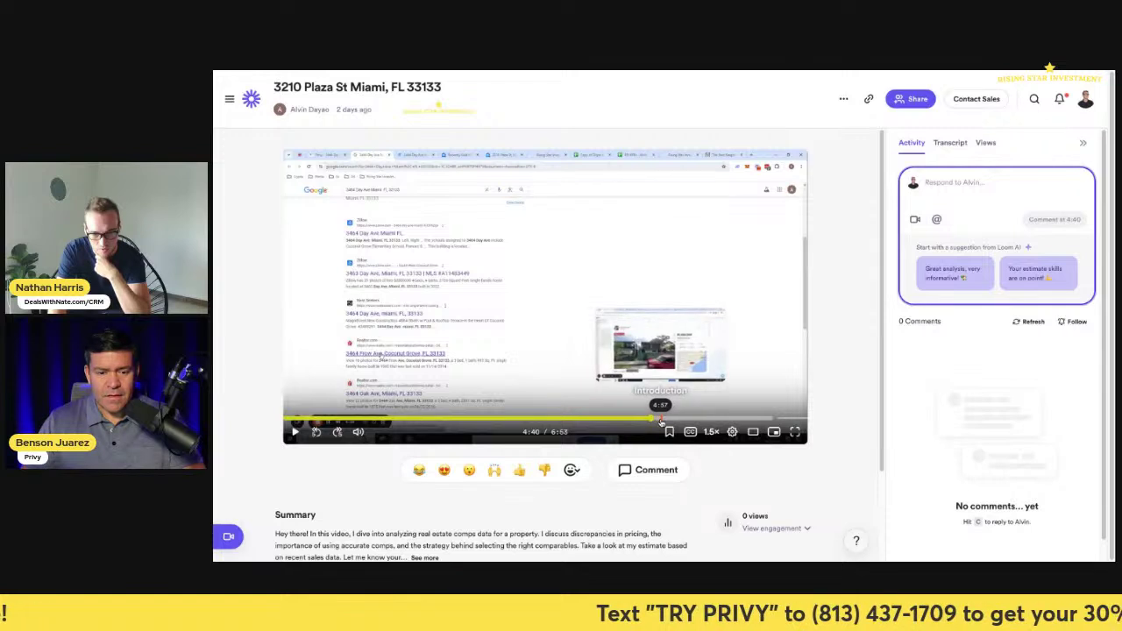
left_click(678, 421)
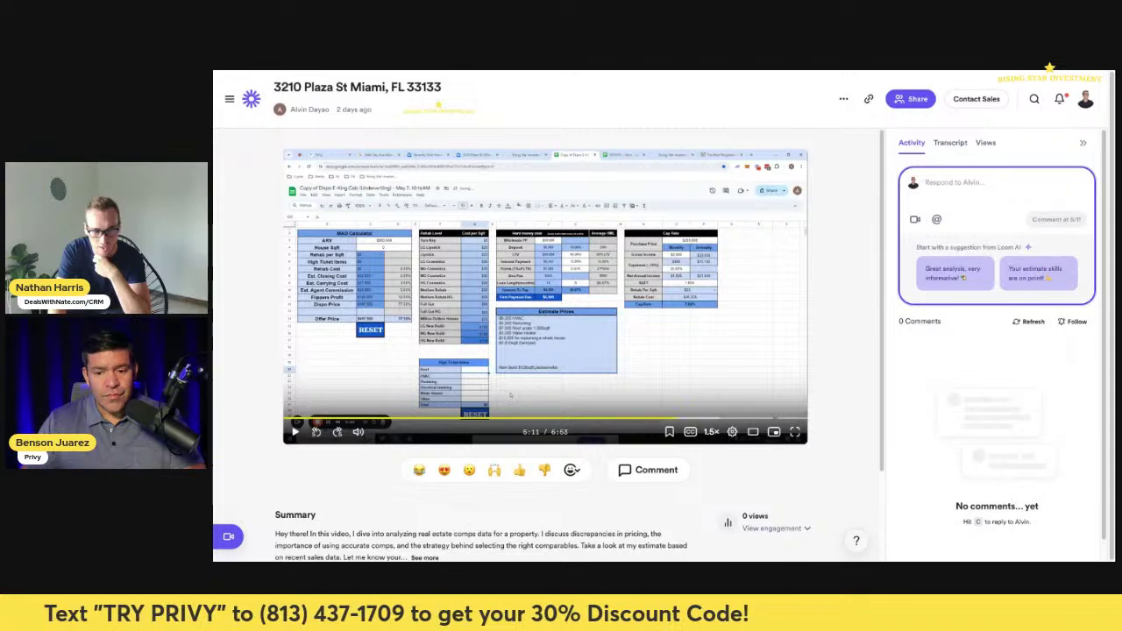
key("ctrl+Tab")
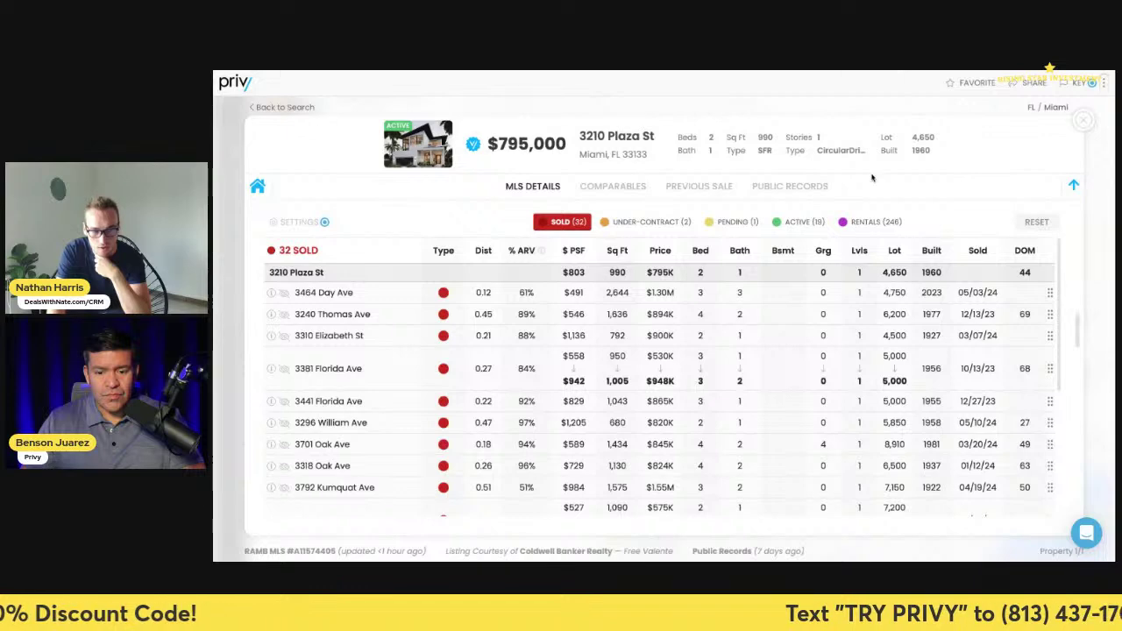
left_click(1082, 119)
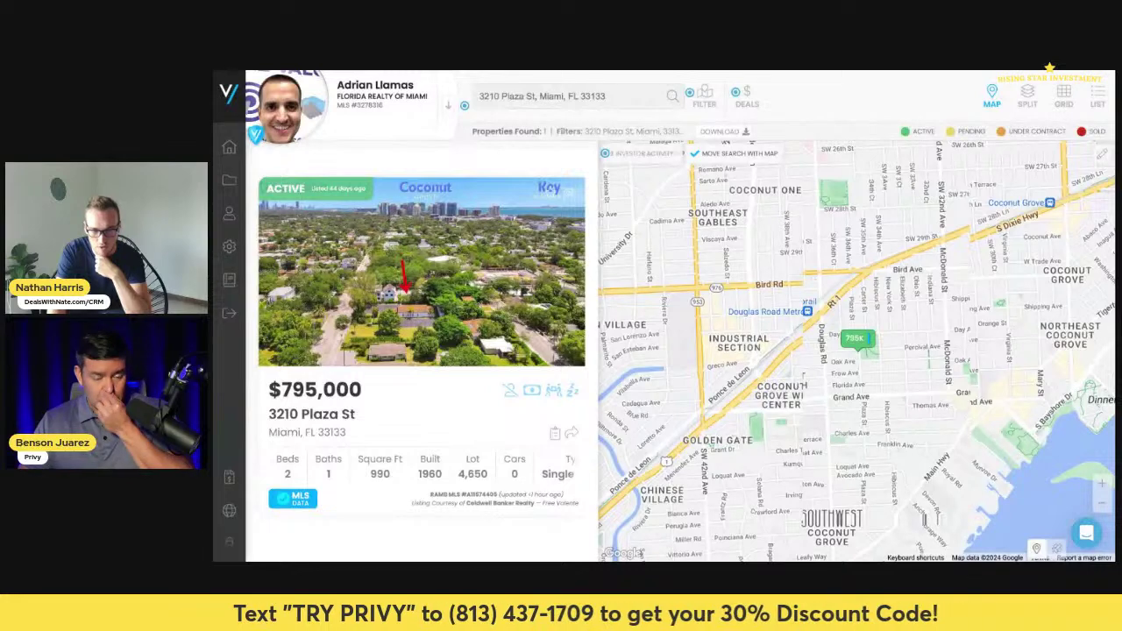
key("alt+Tab")
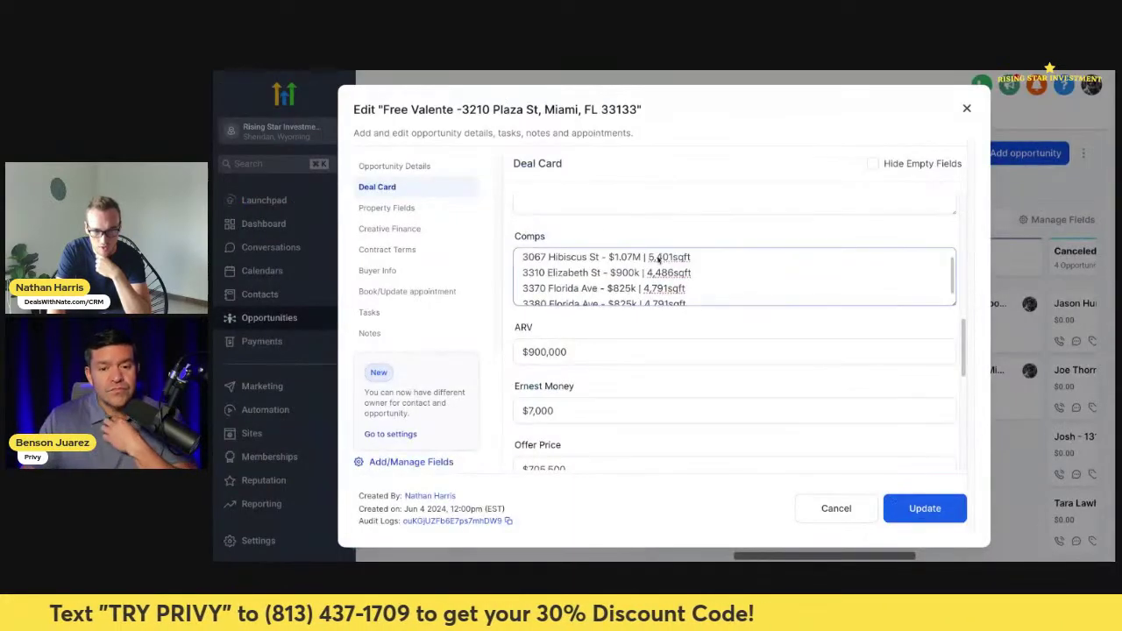
scroll(741, 284, "down", 2)
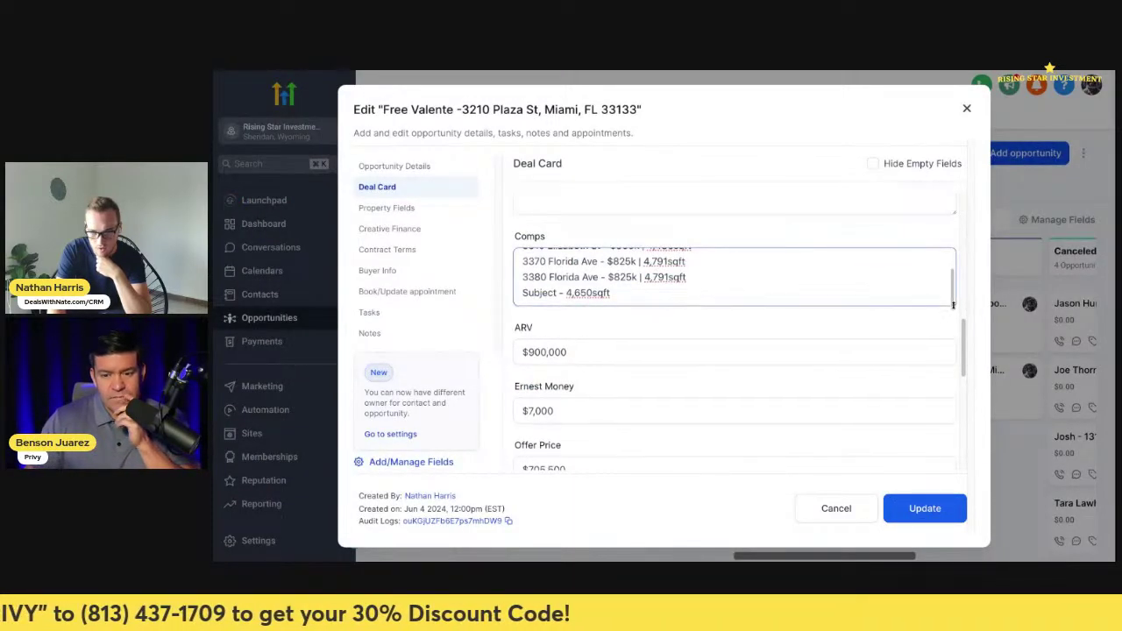
left_click_drag(953, 302, 952, 400)
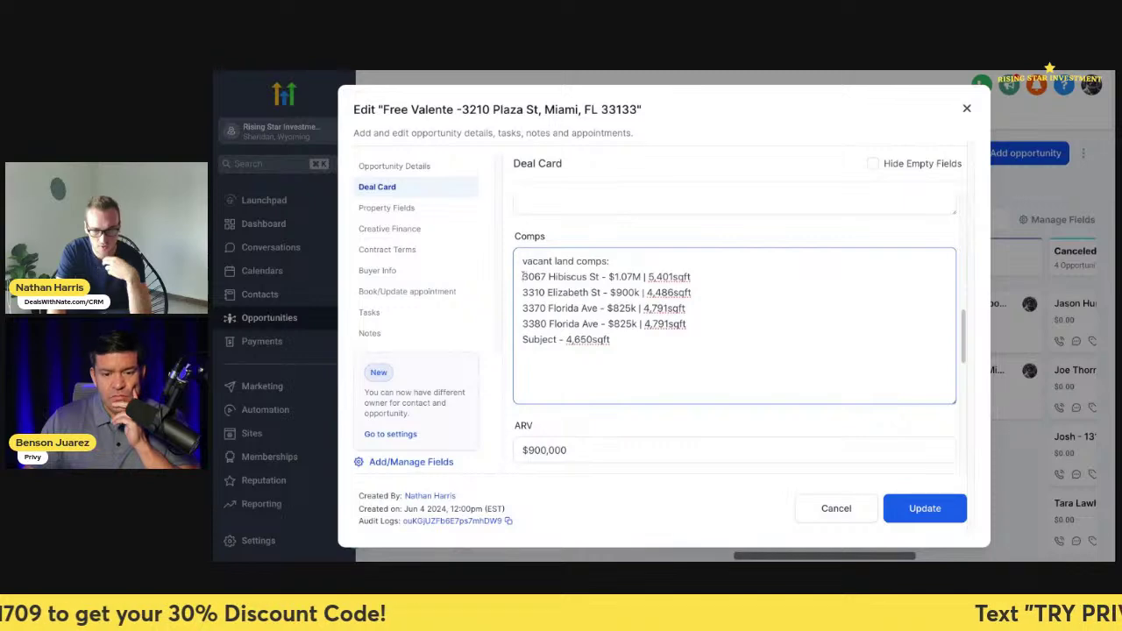
left_click_drag(523, 277, 597, 279)
key("ctrl+c")
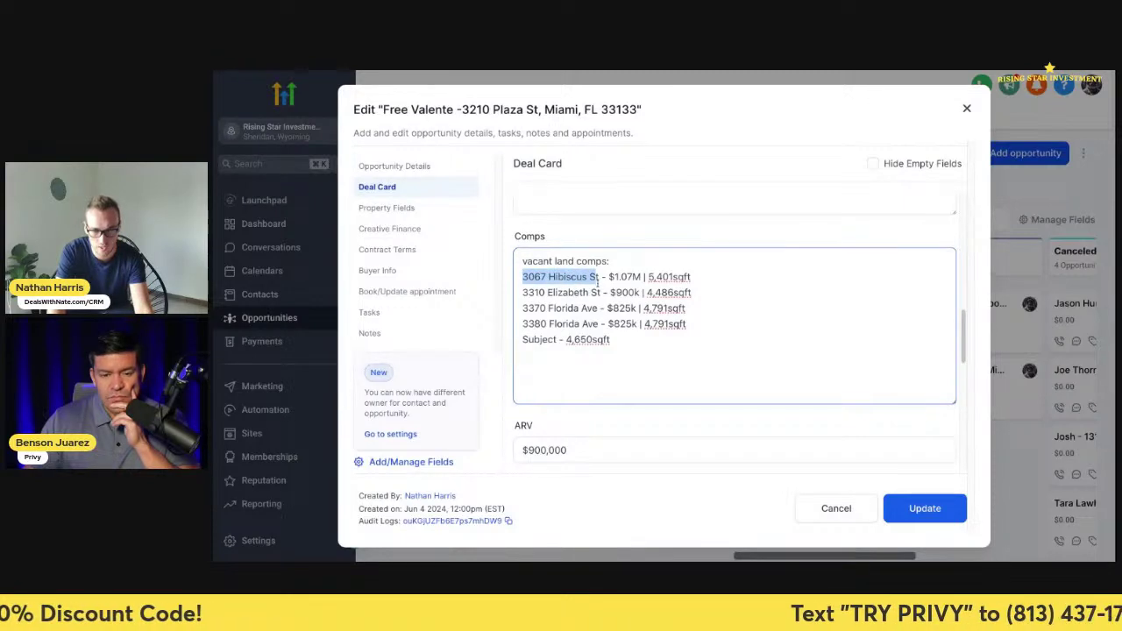
key("alt+Tab")
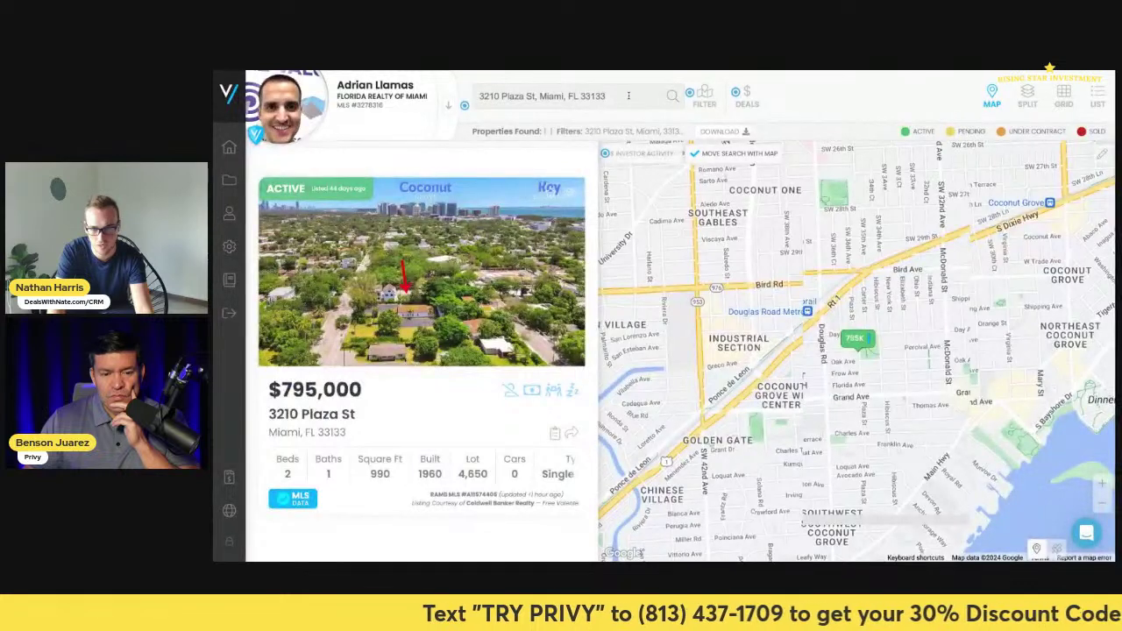
key("ctrl+a")
key("ctrl+v")
left_click(602, 137)
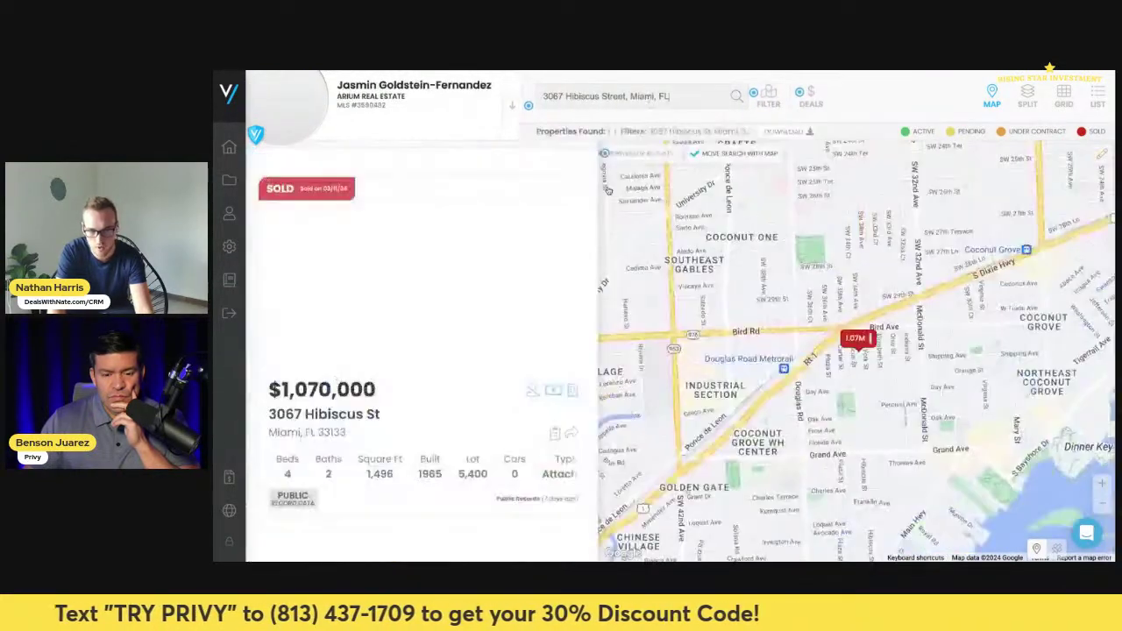
left_click(436, 307)
- Copy buyer SITEKOL GROUP LLC from the $1,070,000 sale history into OpenCorporates search
scroll(477, 366, "down", 3)
scroll(478, 366, "down", 10)
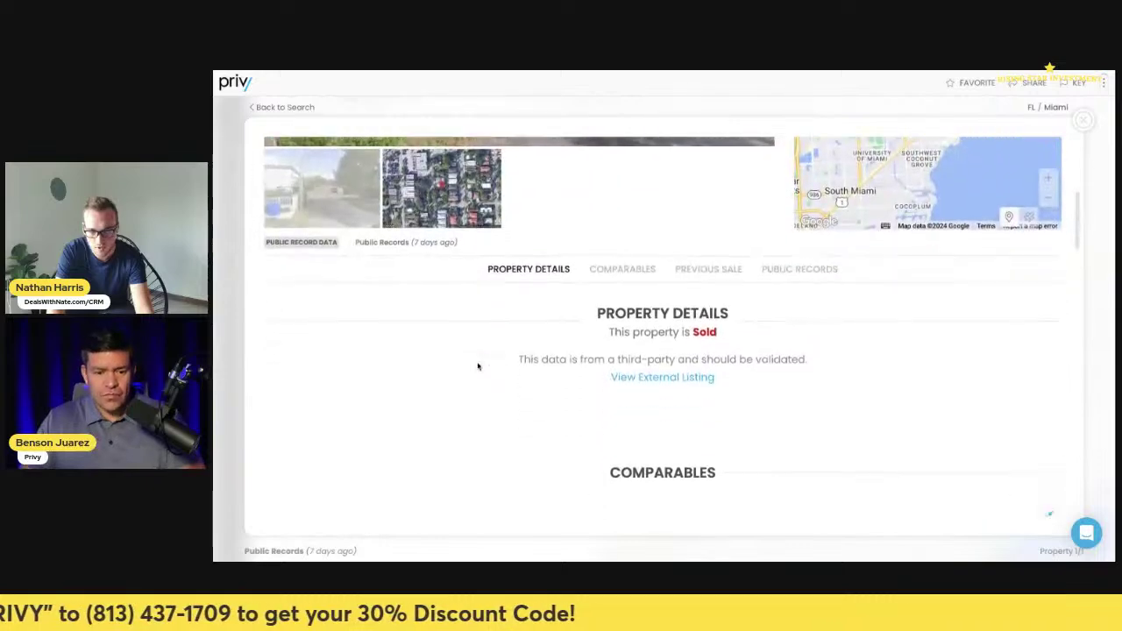
scroll(726, 321, "down", 5)
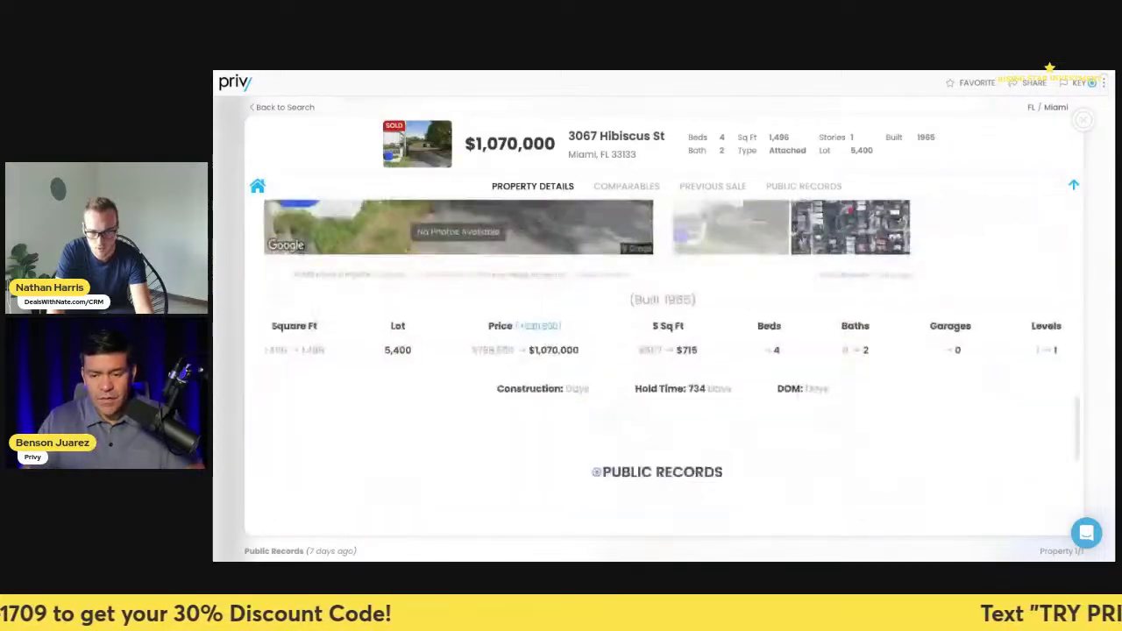
left_click(726, 321)
scroll(672, 421, "down", 2)
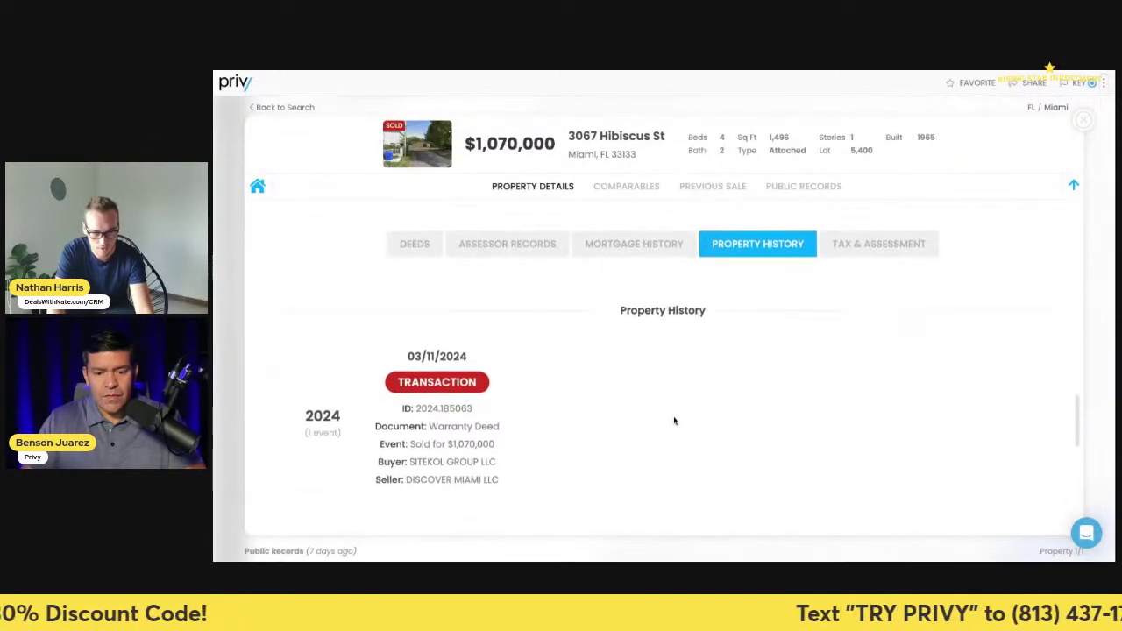
left_click_drag(411, 410, 496, 409)
key("ctrl+c")
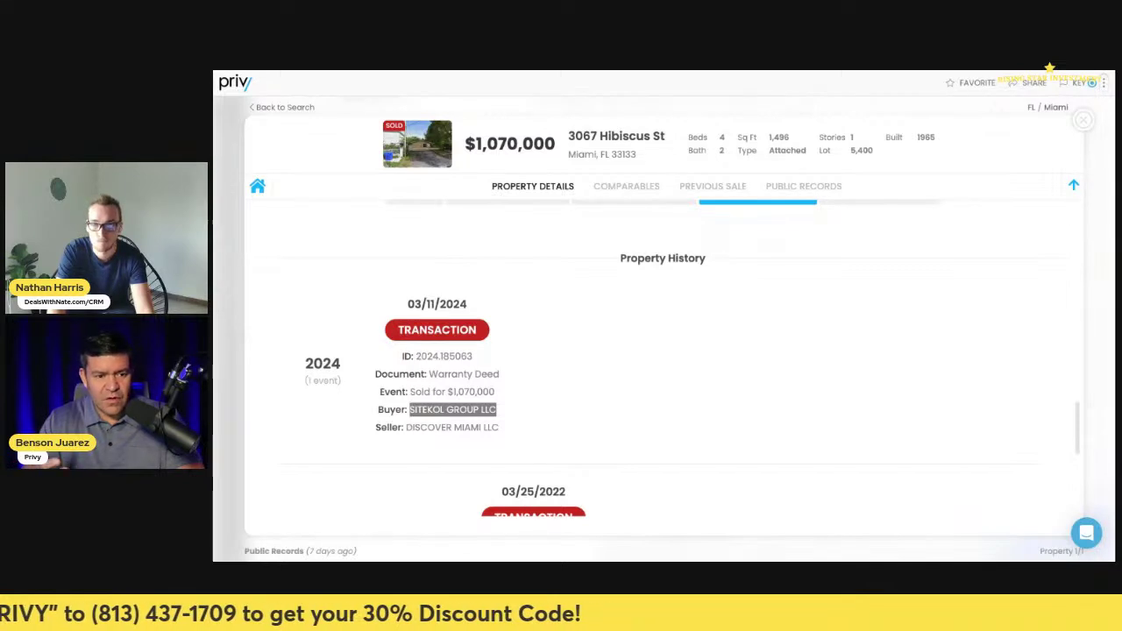
key("ctrl+Tab")
key("ctrl+v")
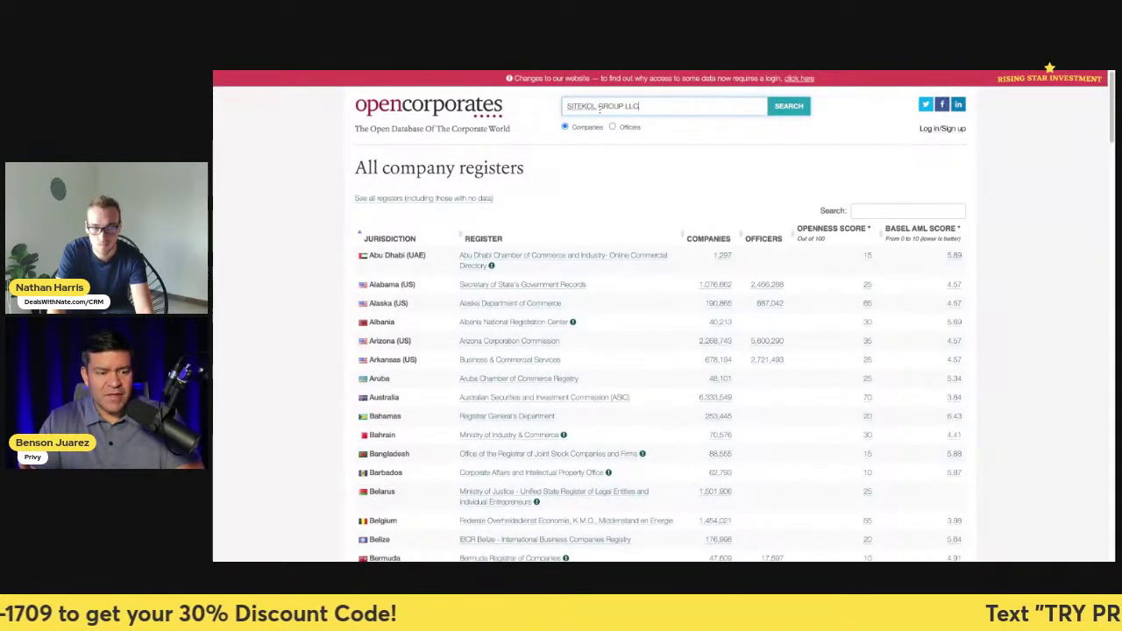
key("Return")
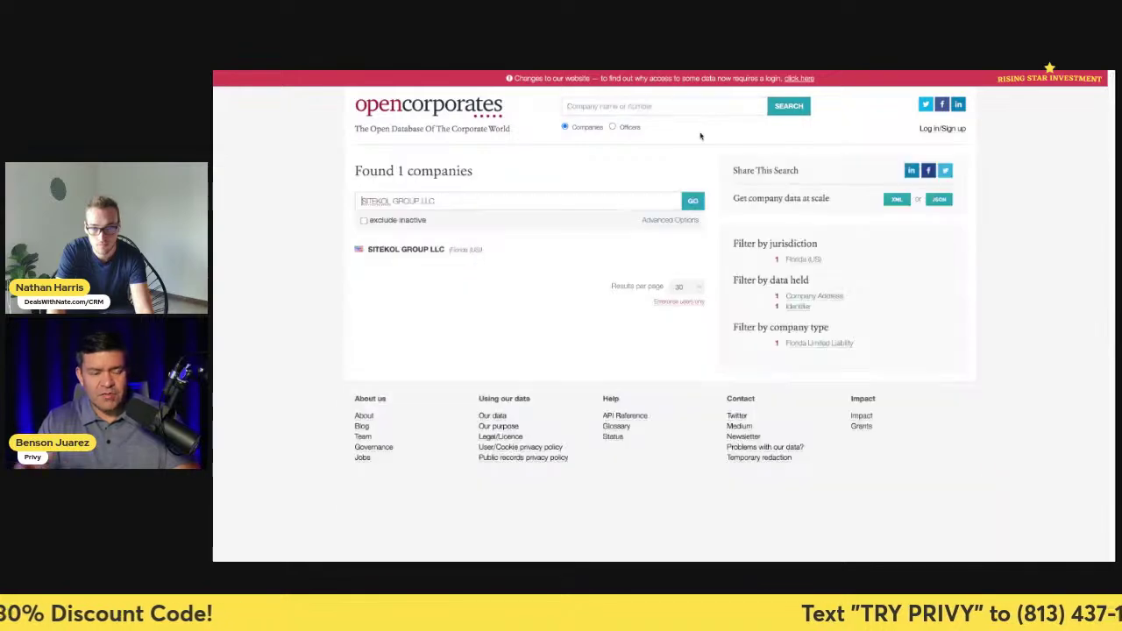
left_click(427, 252)
scroll(497, 252, "down", 1)
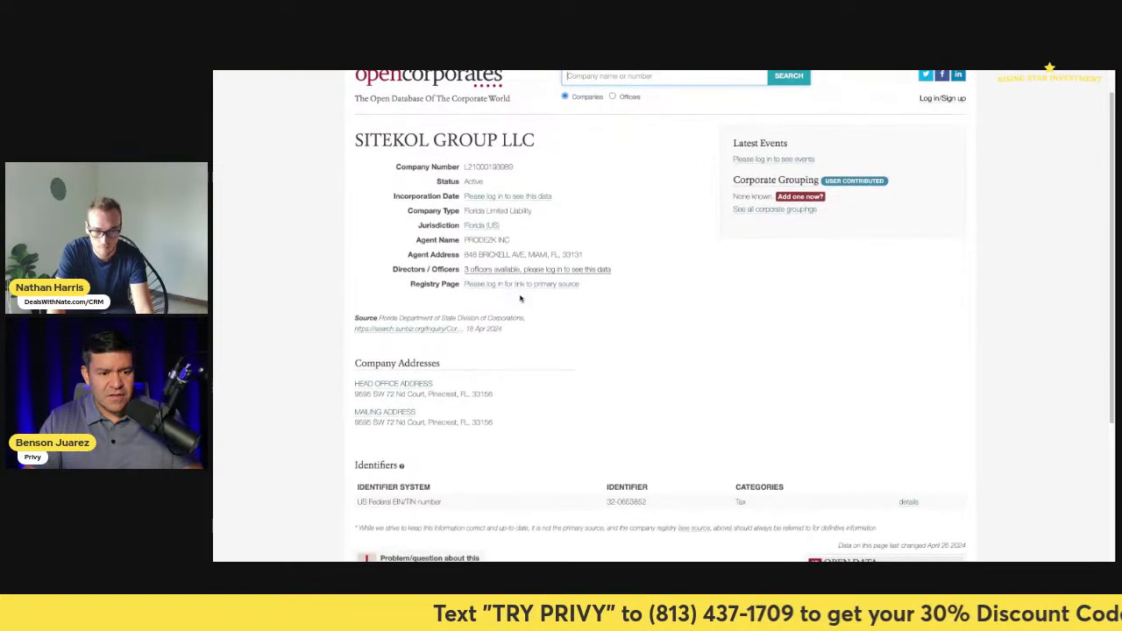
left_click_drag(584, 254, 468, 254)
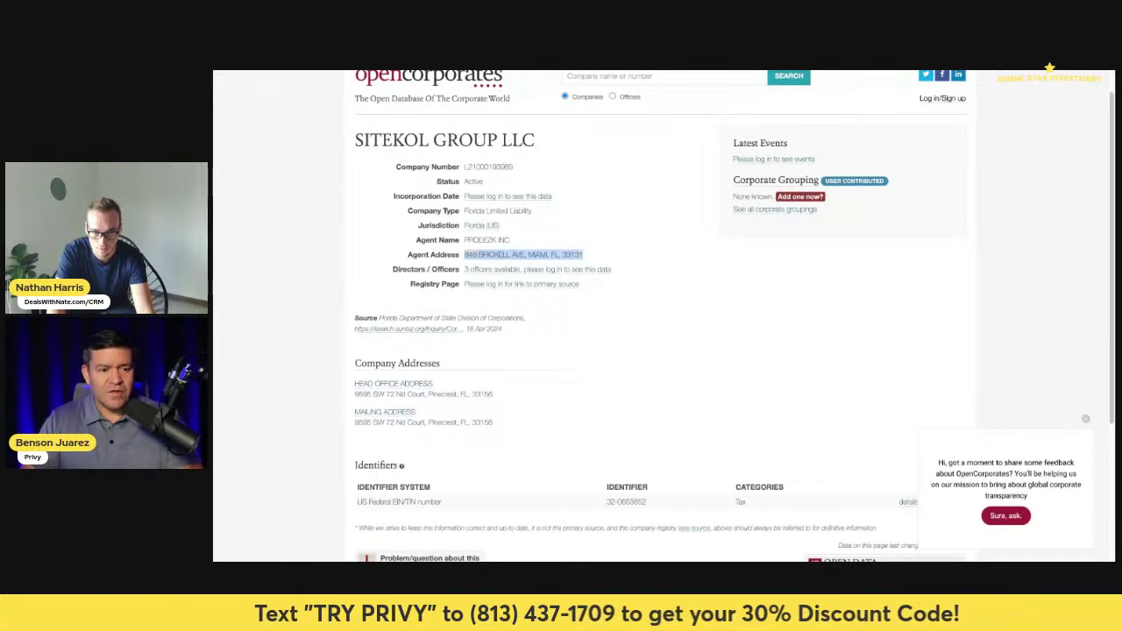
left_click_drag(513, 239, 465, 239)
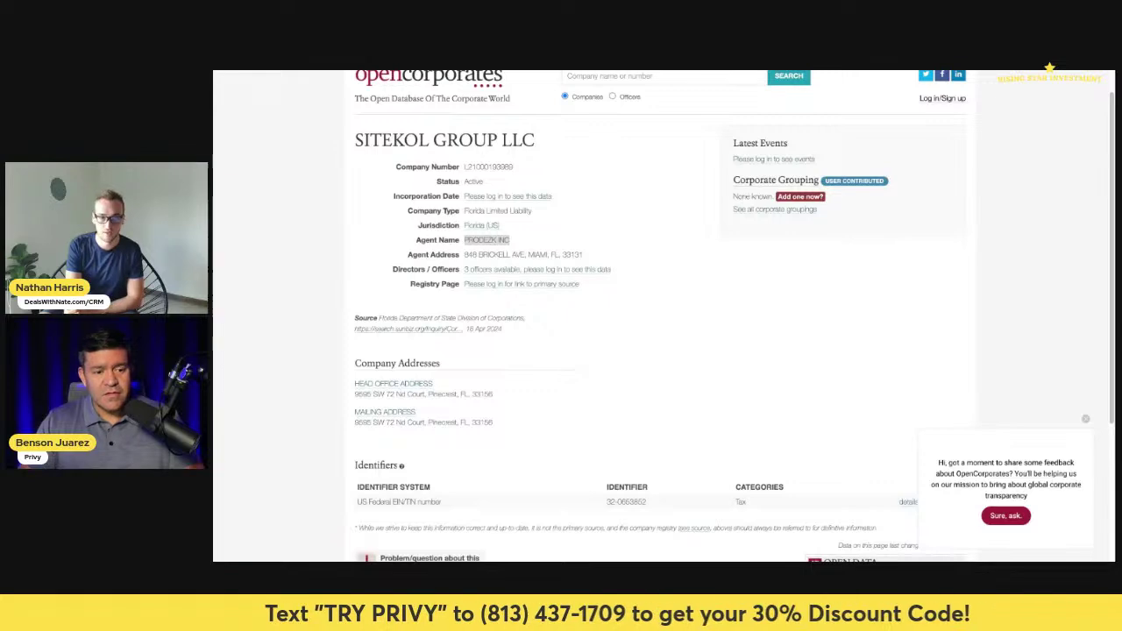
key("ctrl+Tab")
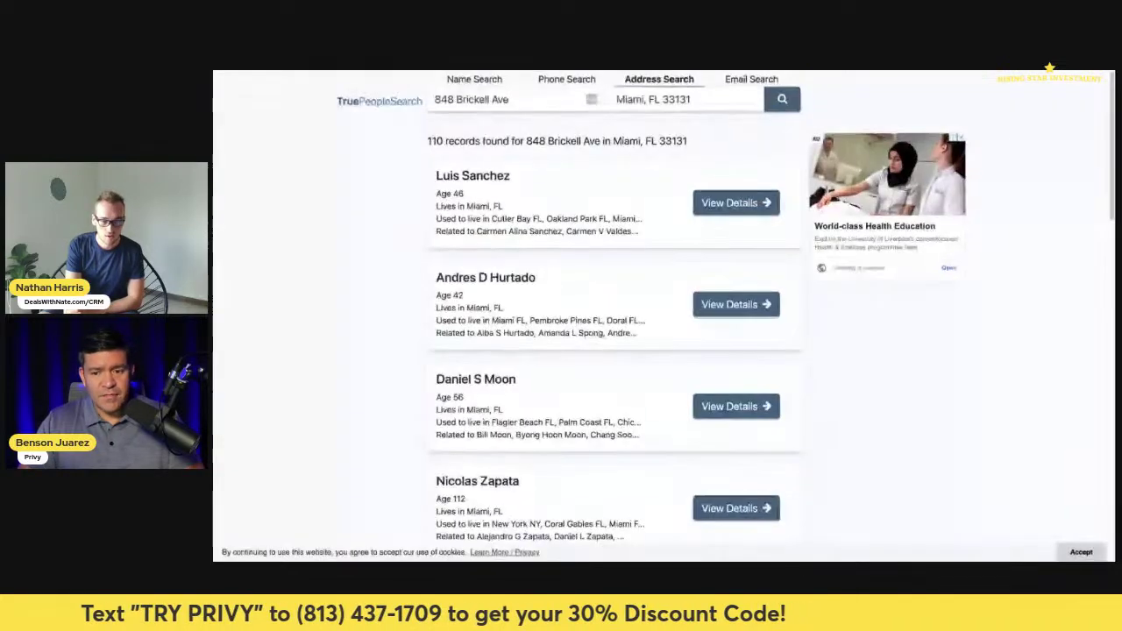
scroll(572, 266, "down", 3)
scroll(572, 266, "down", 8)
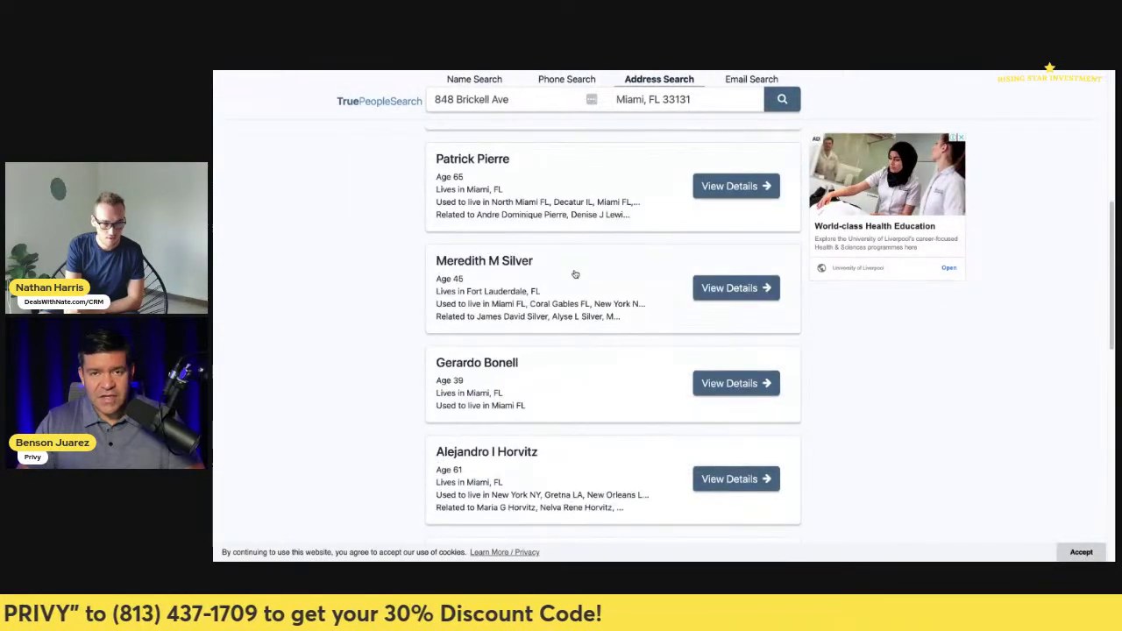
scroll(639, 260, "up", 8)
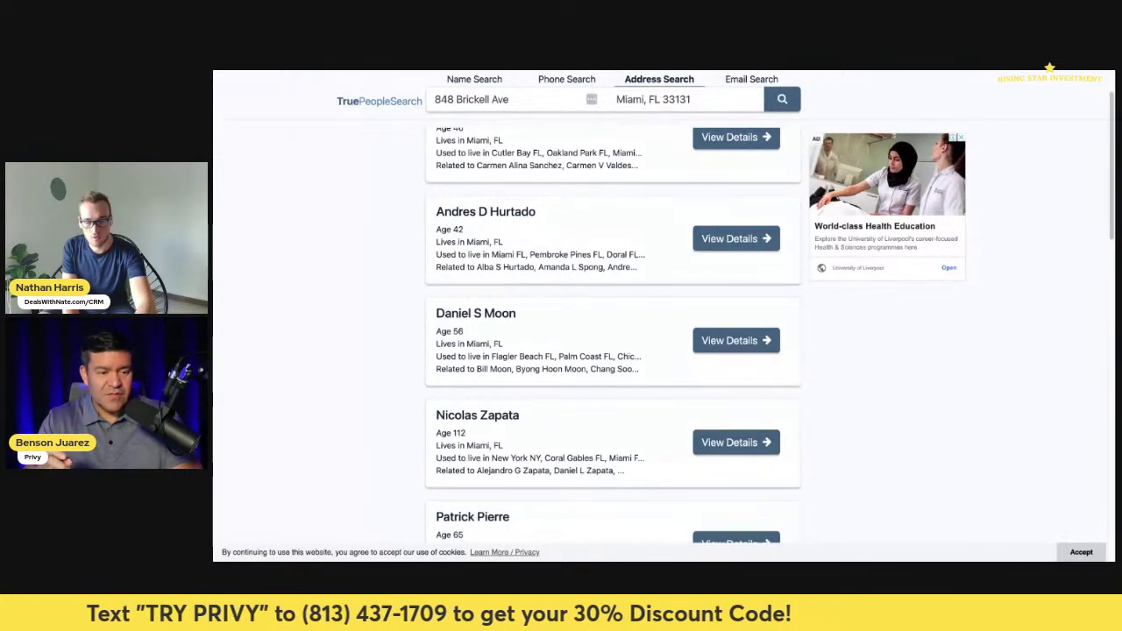
key("ctrl+Tab")
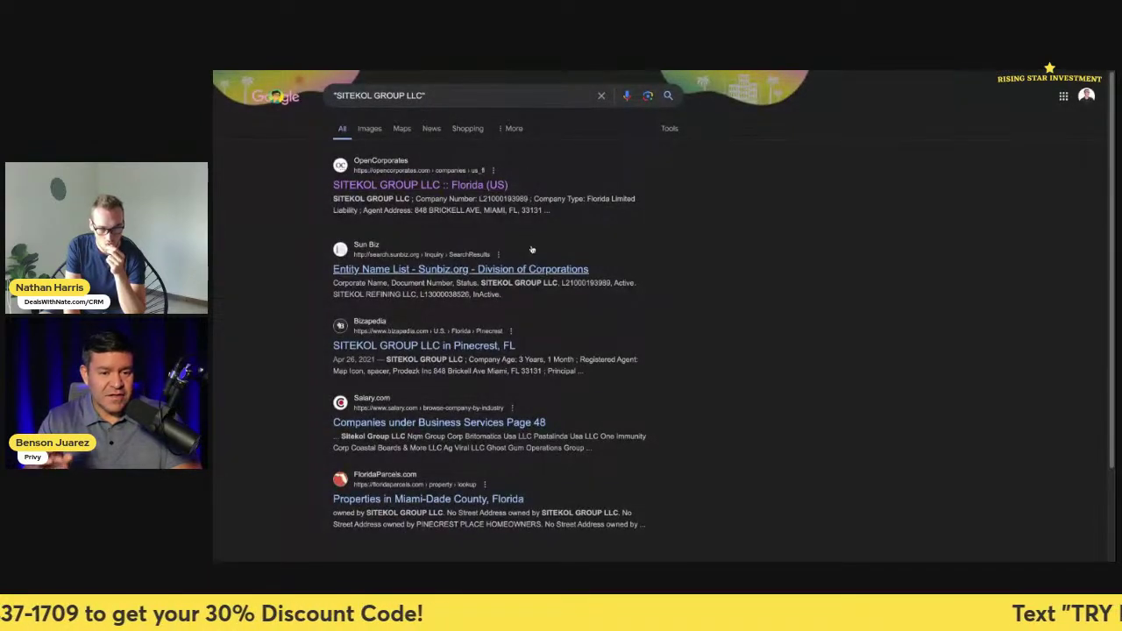
scroll(539, 277, "down", 3)
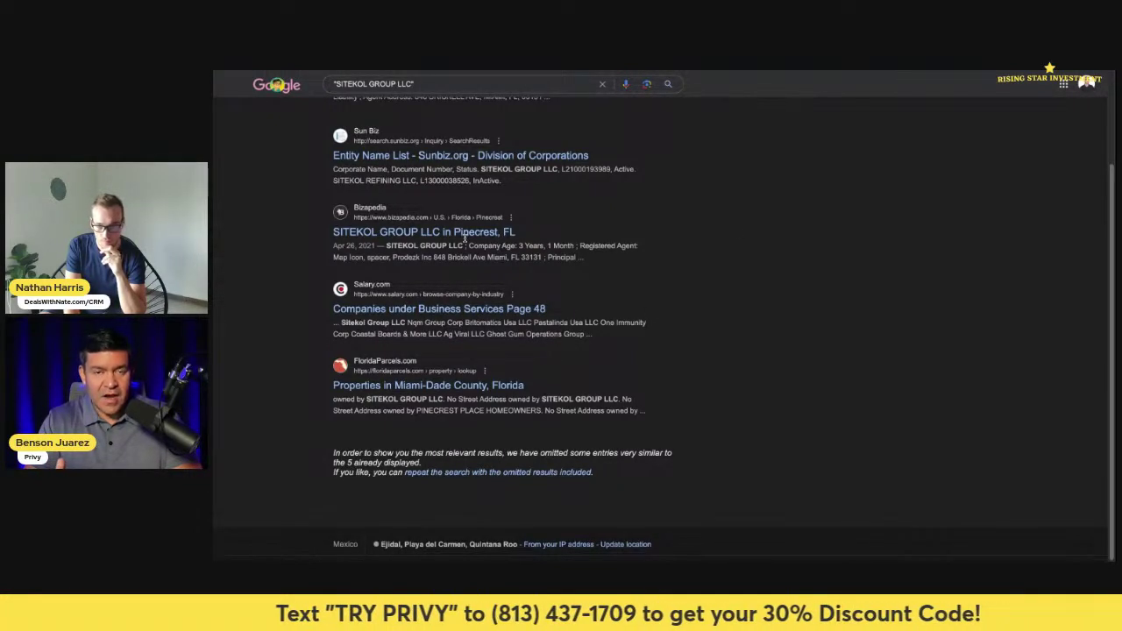
triple_click(477, 78)
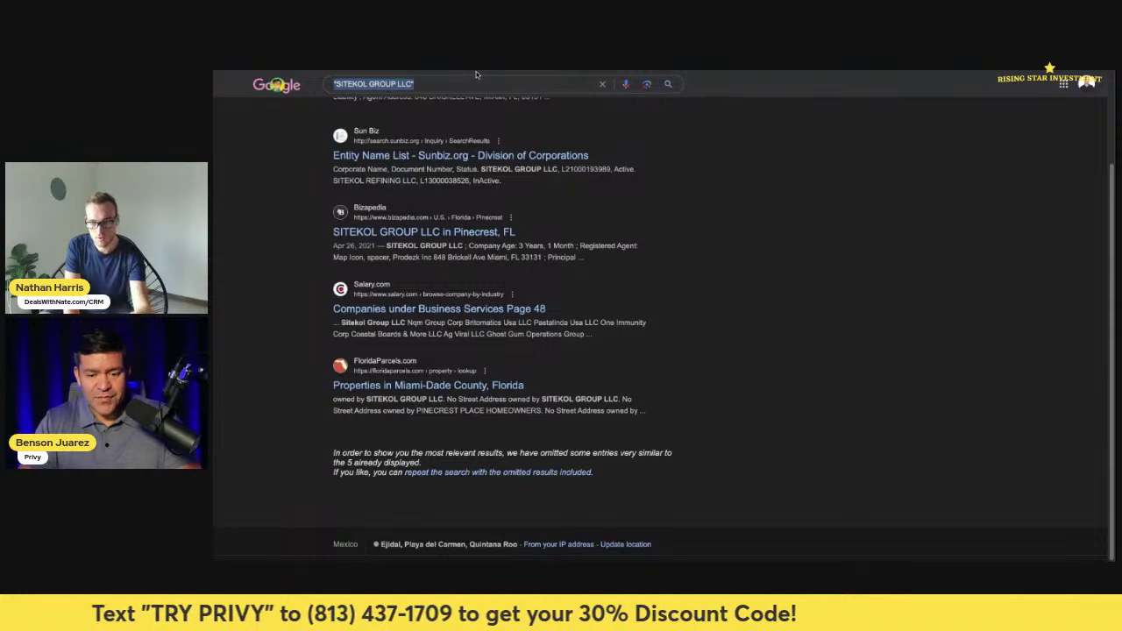
- Google 'PRODEZK INC' and browse results, including Corporaciones USA and the LinkedIn entry
type("\"PRODEZK INC")
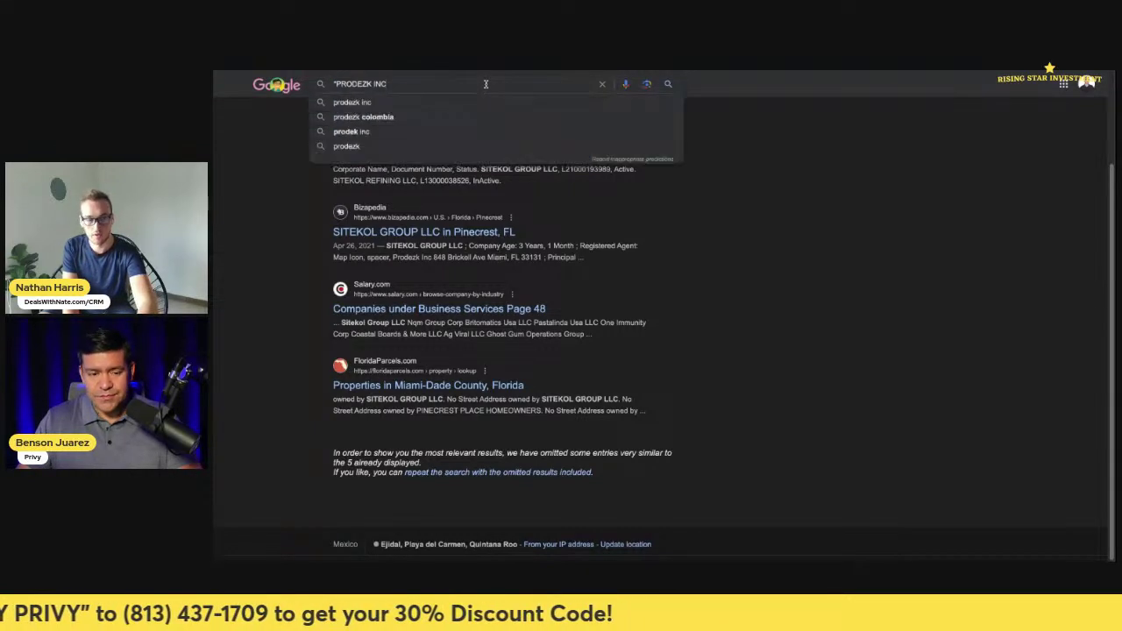
type("\"")
key("Return")
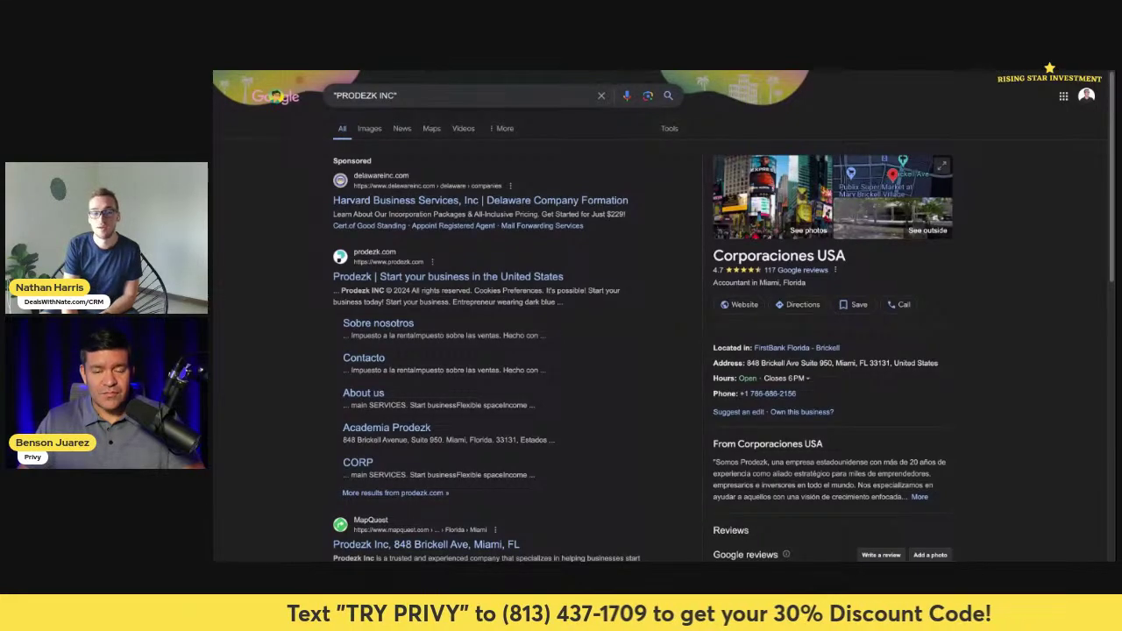
scroll(447, 325, "down", 3)
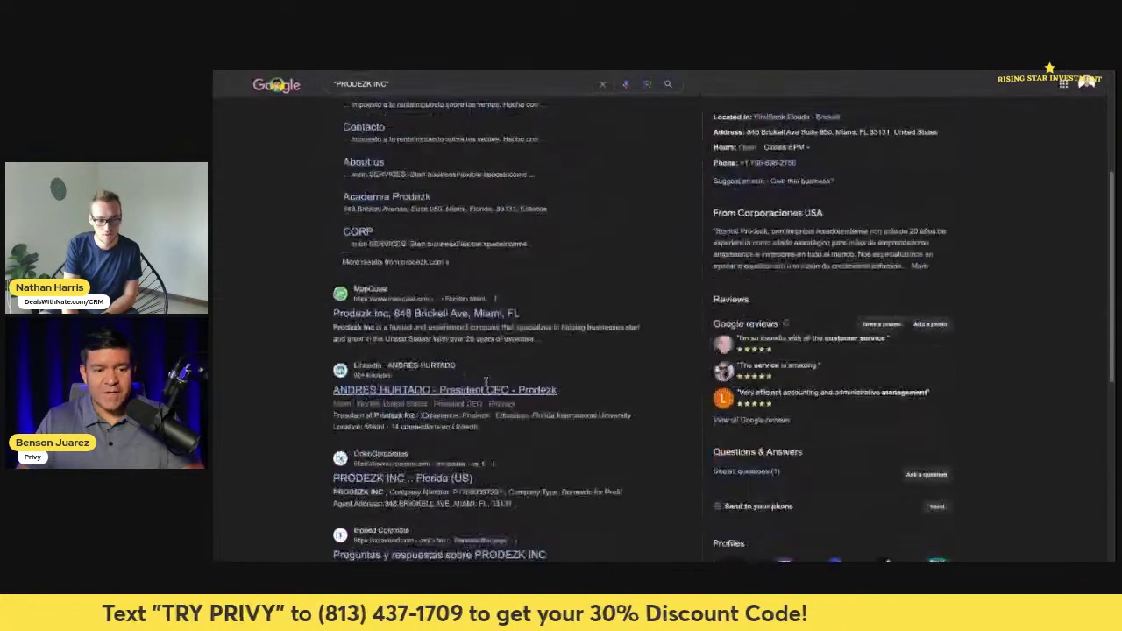
scroll(485, 382, "down", 2)
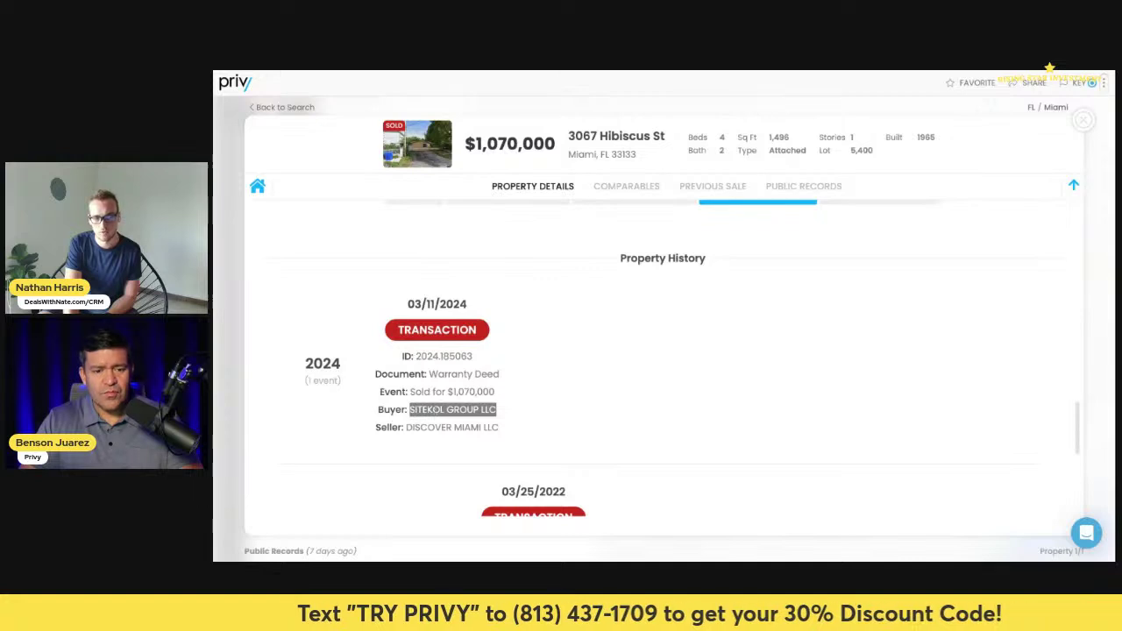
left_click(719, 71)
scroll(499, 249, "up", 1)
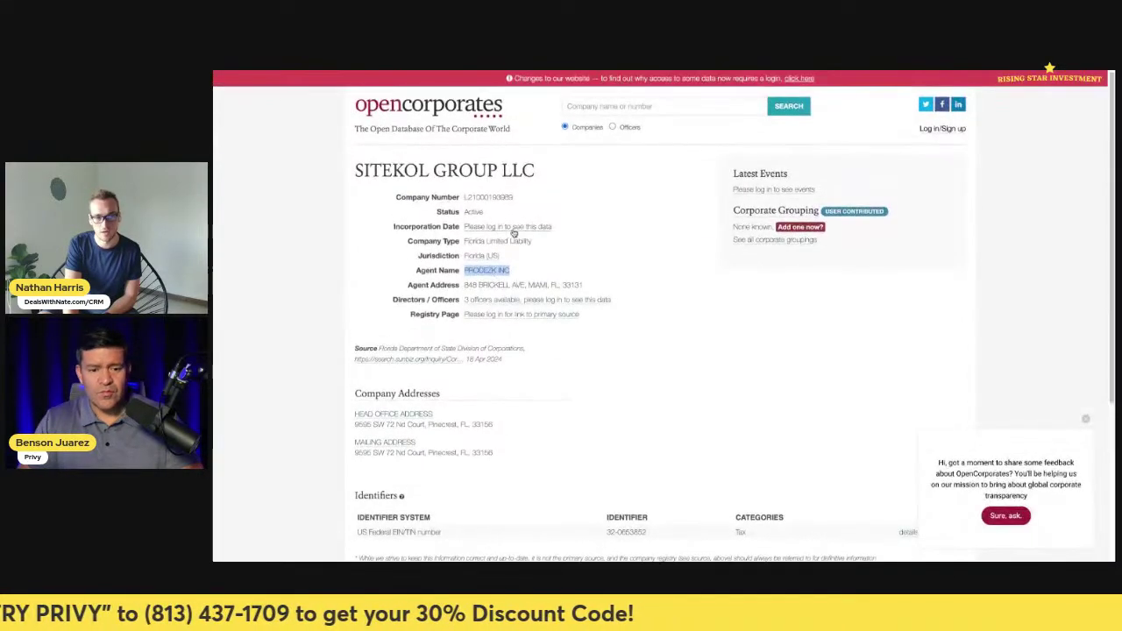
left_click_drag(584, 286, 469, 285)
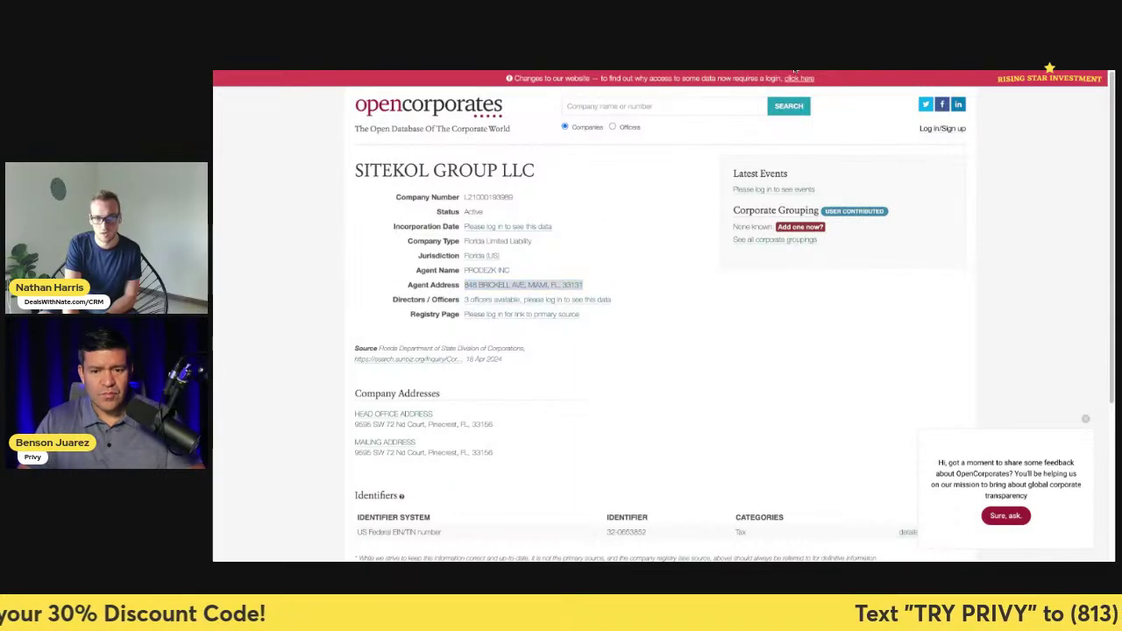
left_click(795, 72)
scroll(590, 243, "up", 2)
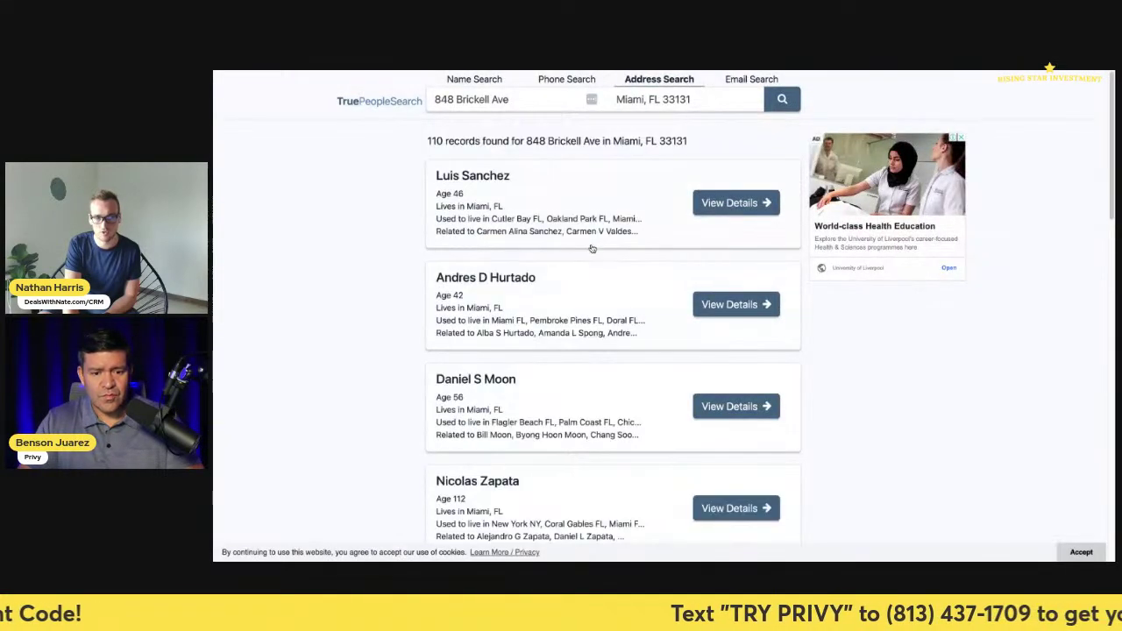
scroll(591, 250, "down", 3)
scroll(606, 289, "down", 10)
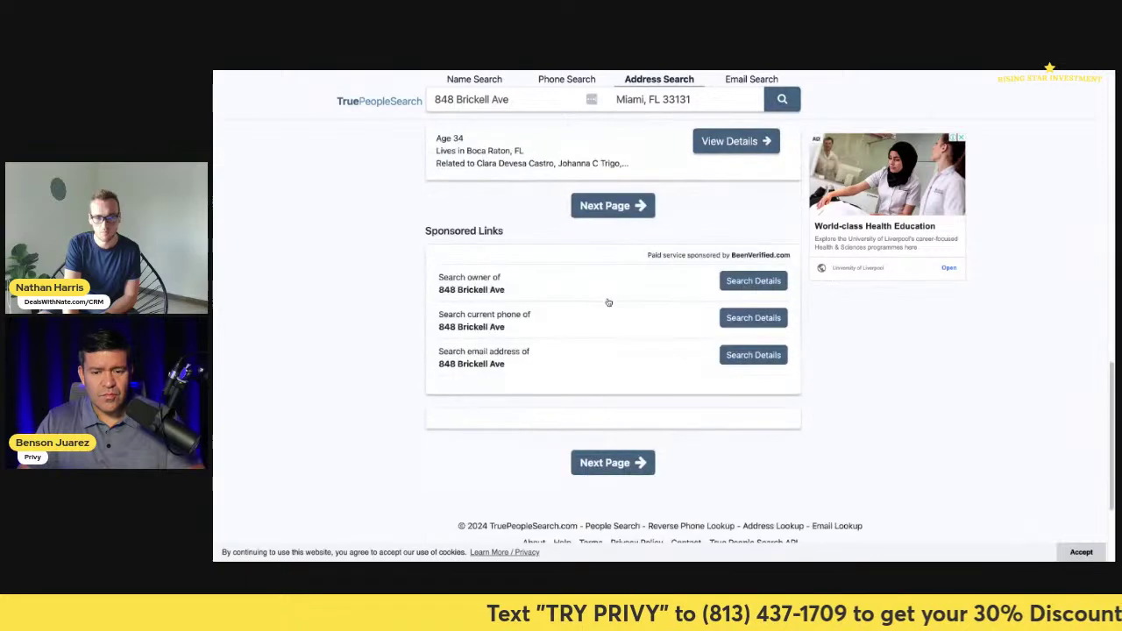
scroll(607, 300, "up", 12)
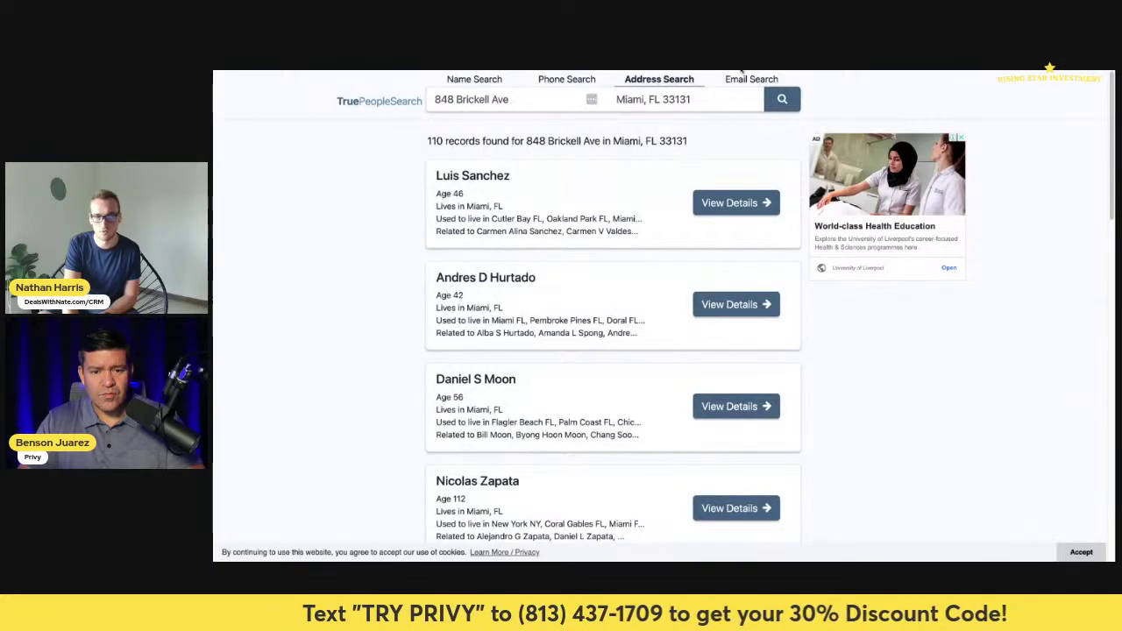
- Select agent name PRODEZK INC on the SITEKOL GROUP LLC record, then return to Google
left_click(569, 54)
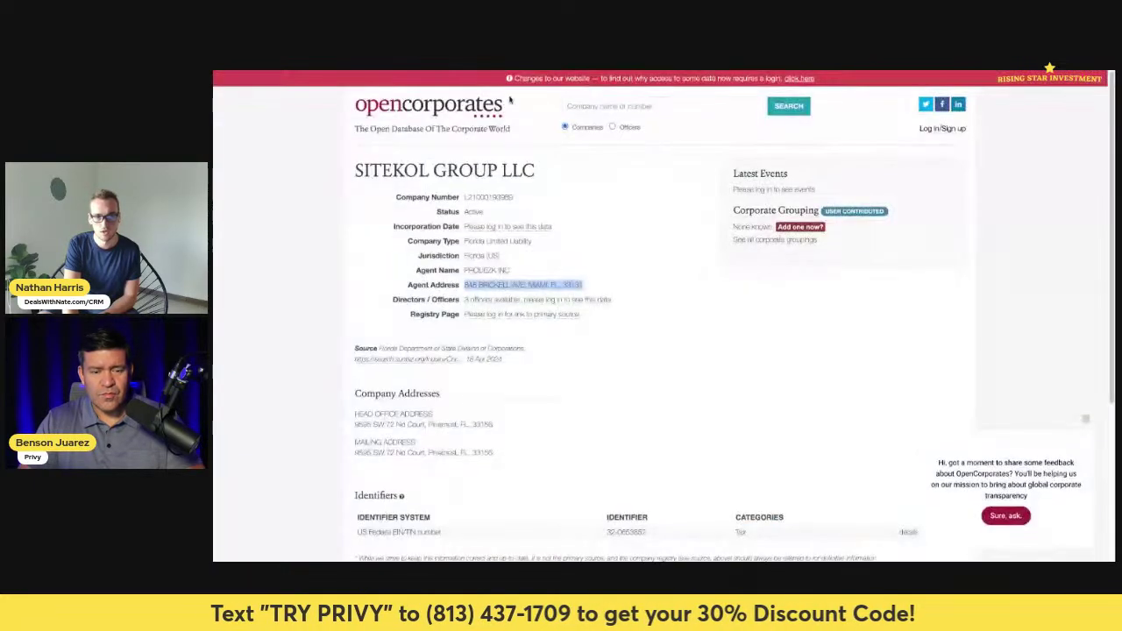
left_click(521, 269)
left_click_drag(508, 270, 464, 276)
key("ctrl+c")
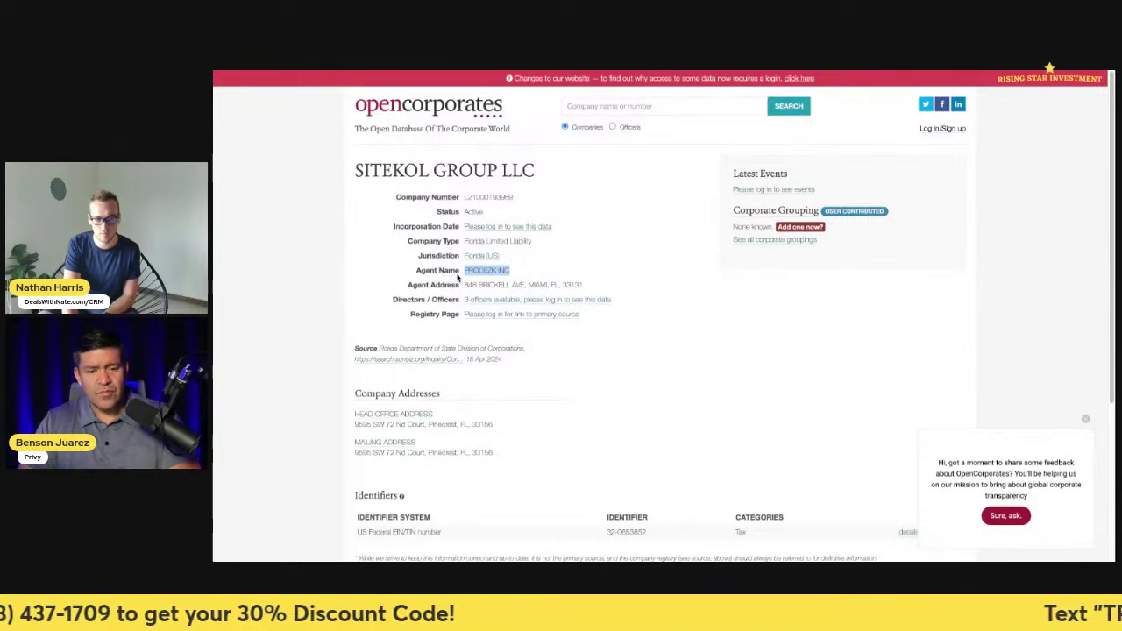
left_click(471, 271)
left_click_drag(509, 272, 473, 273)
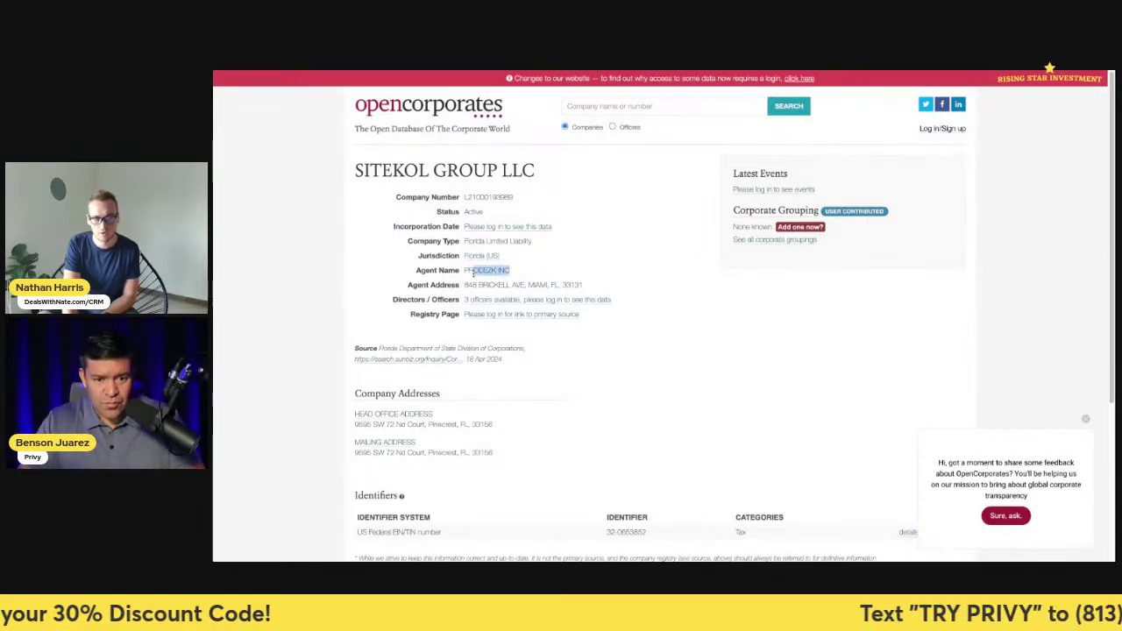
left_click(898, 72)
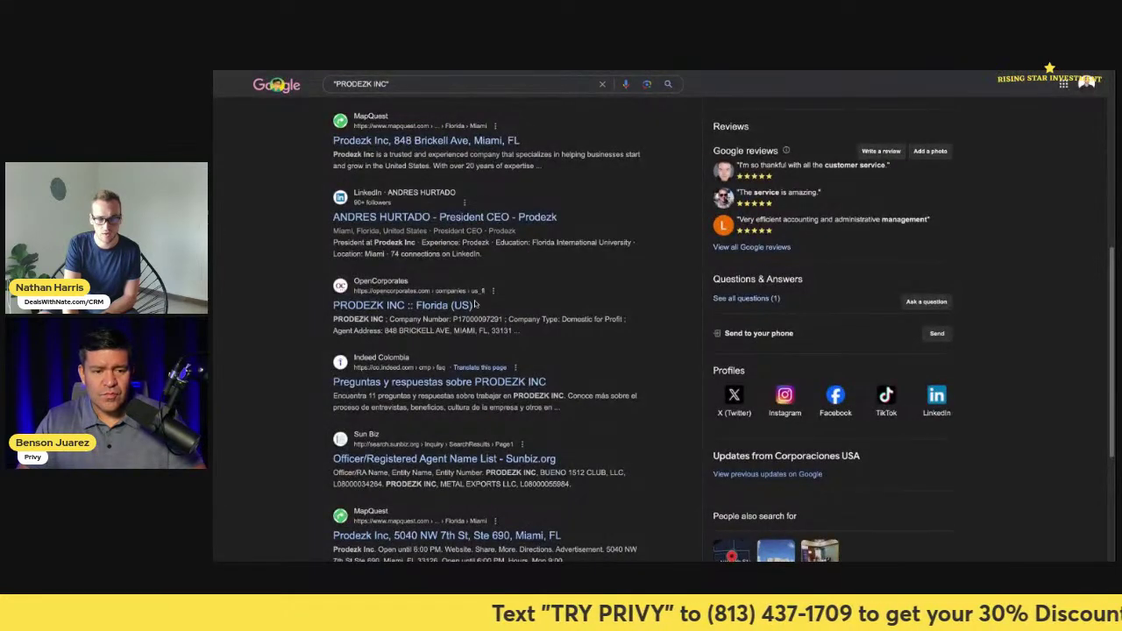
- Open the Prodezk President/CEO's LinkedIn result in a new tab and view it
scroll(476, 304, "up", 5)
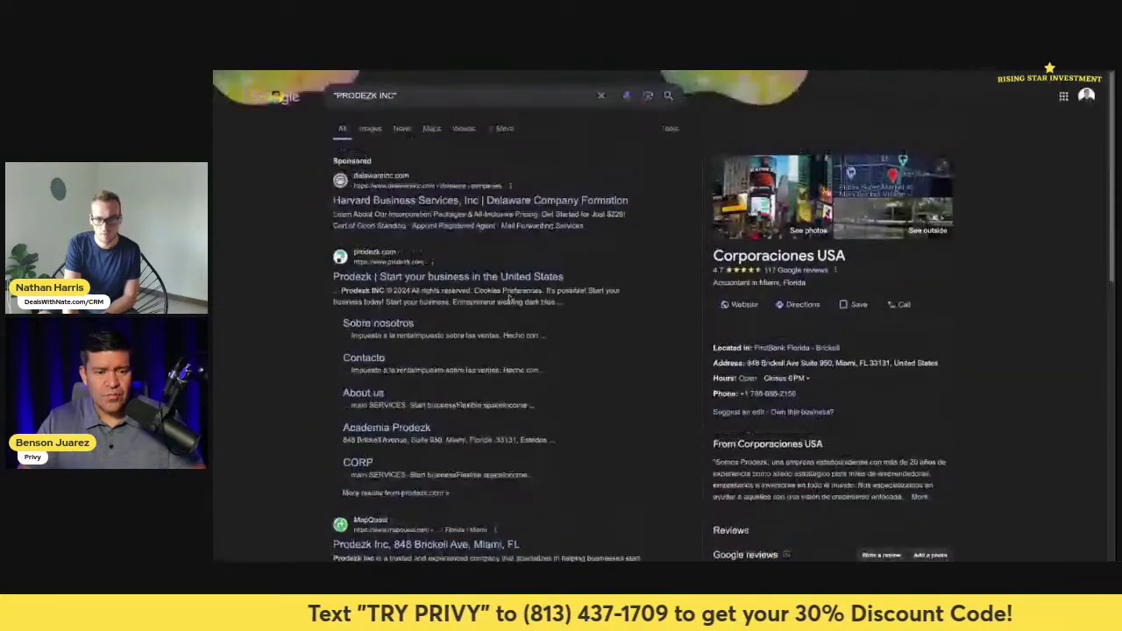
scroll(513, 301, "down", 1)
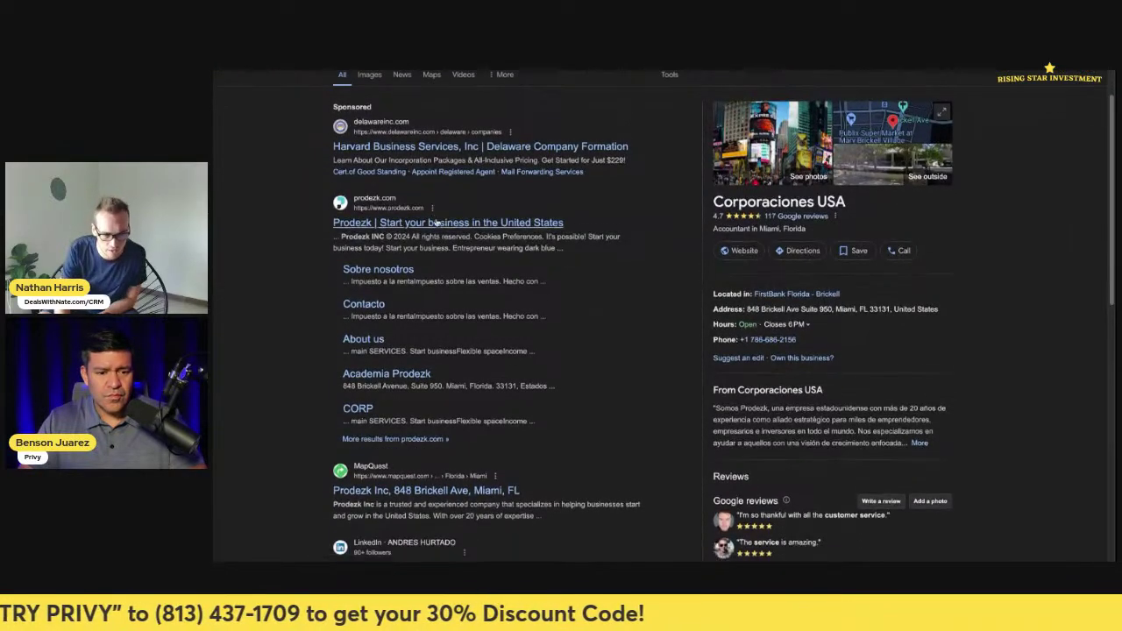
scroll(455, 289, "down", 4)
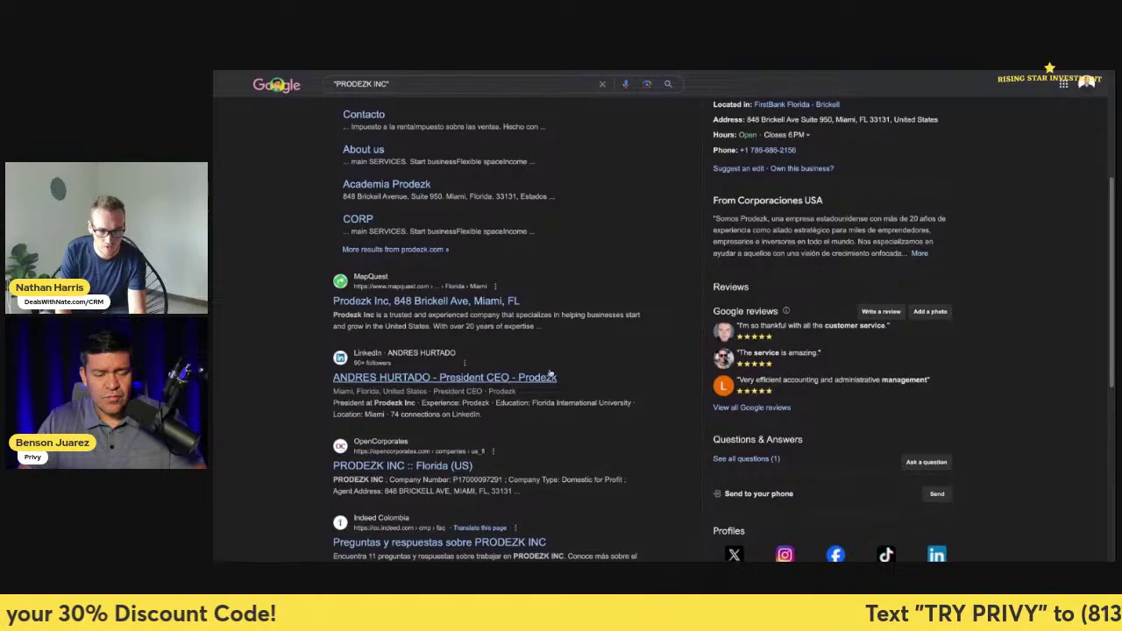
left_click(550, 377, "ctrl")
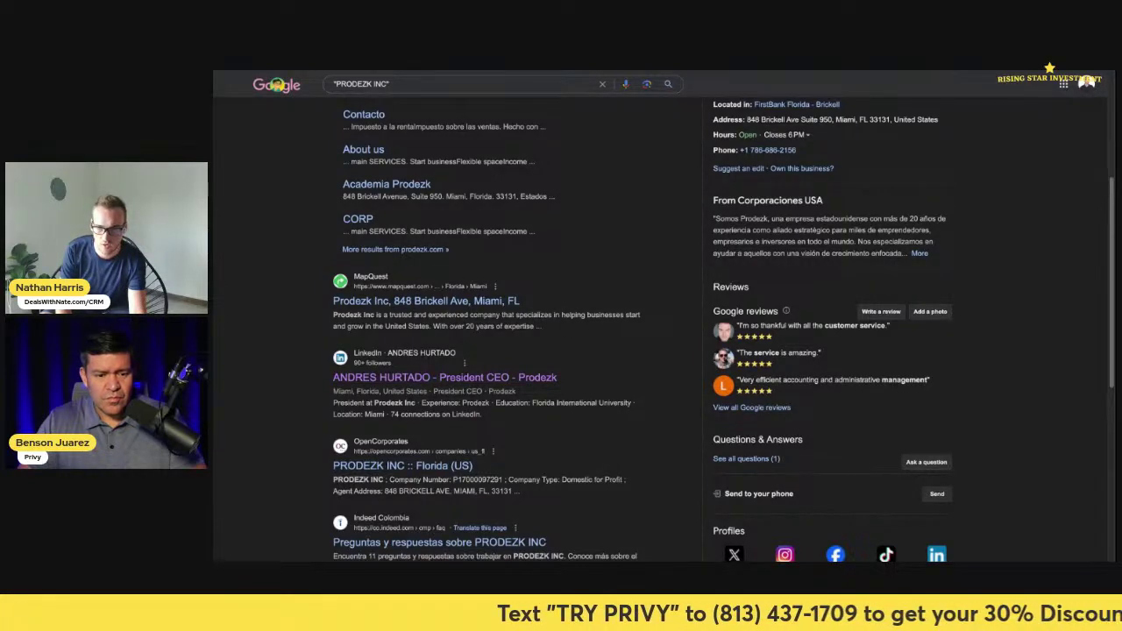
key("ctrl+Tab")
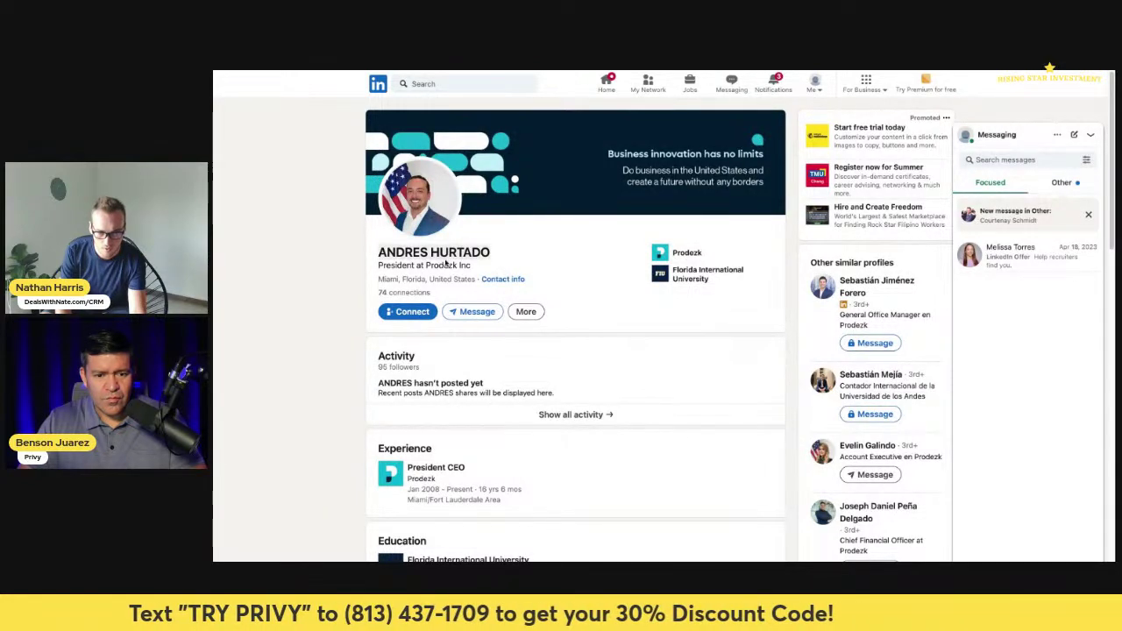
- Review the president's LinkedIn experience and FIU Finance education, then go back to Google results
scroll(648, 298, "down", 3)
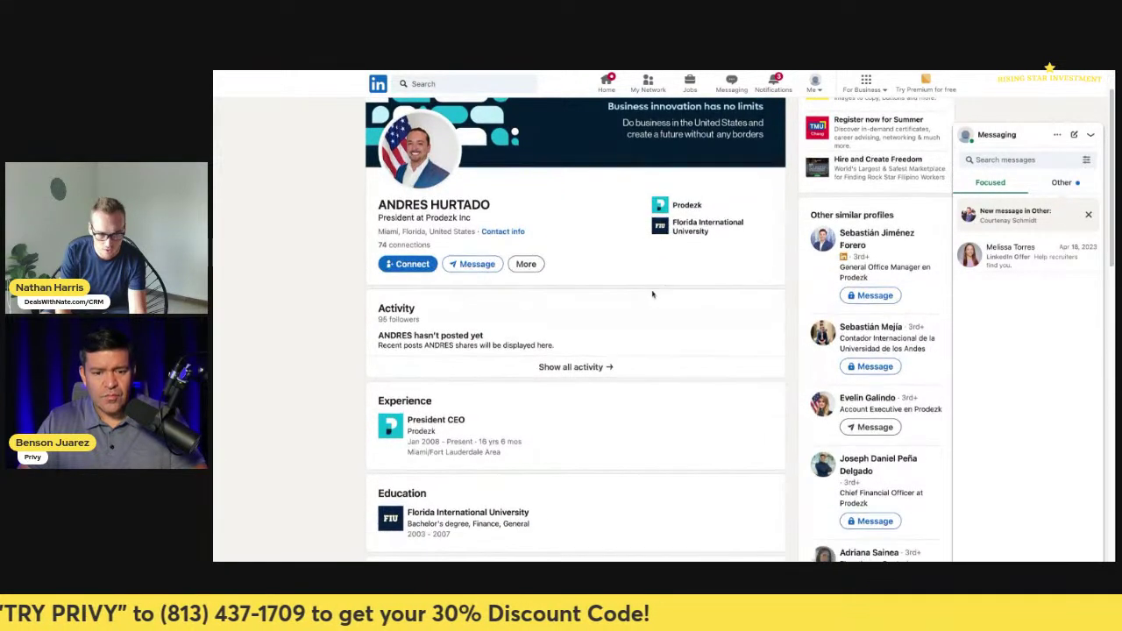
scroll(584, 348, "up", 1)
scroll(583, 327, "down", 4)
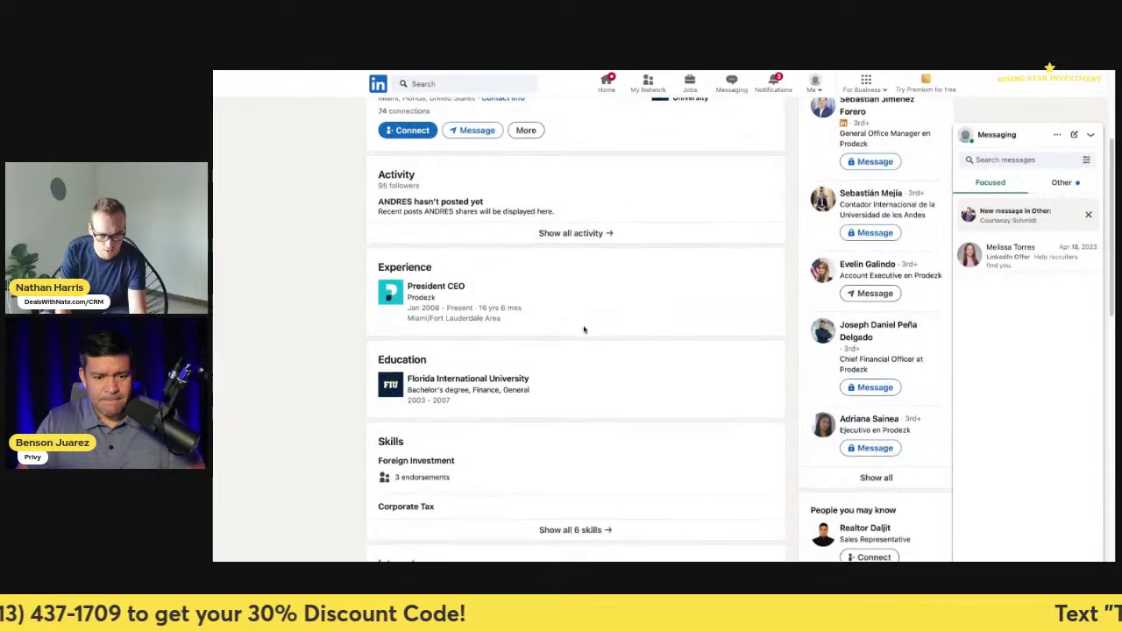
scroll(586, 327, "up", 6)
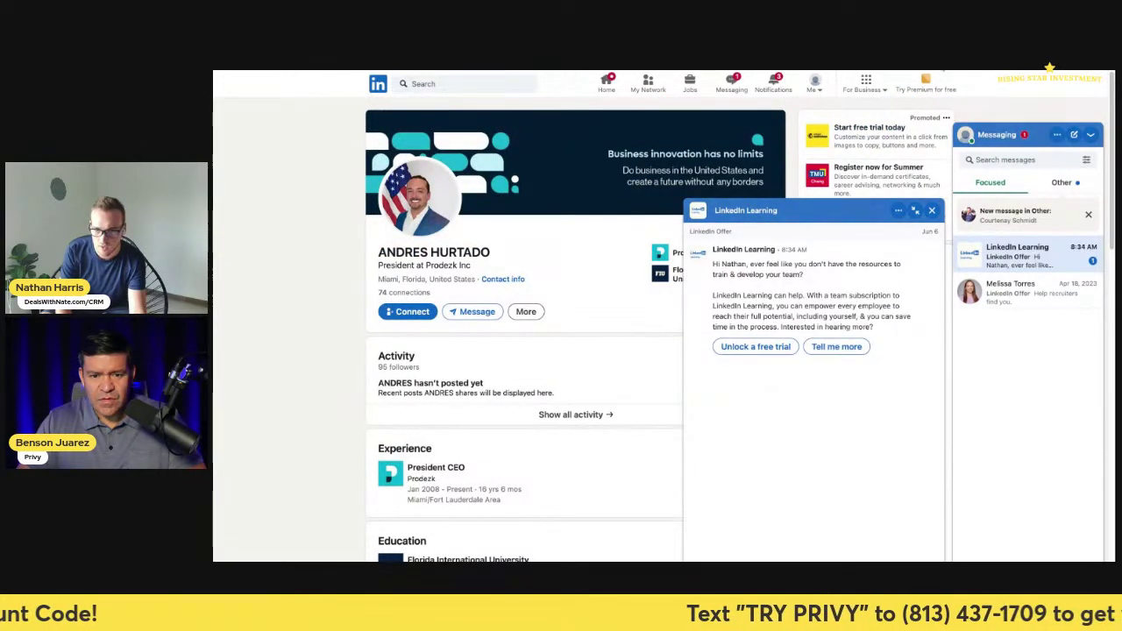
left_click(711, 71)
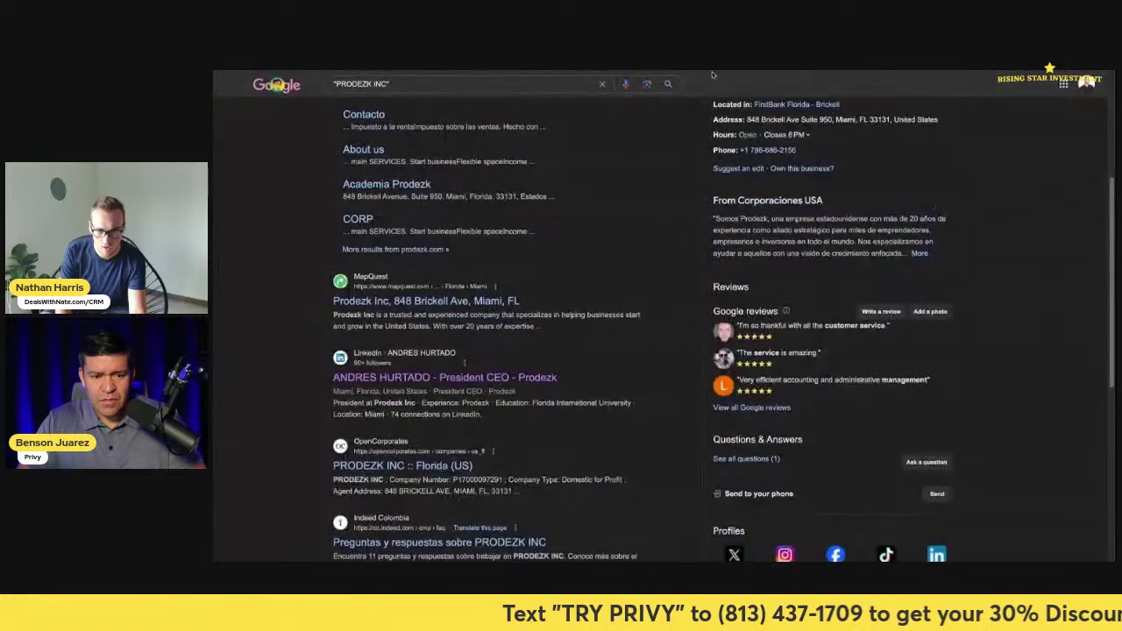
- Search OpenCorporates for PRODEZK INC and highlight the registered agent's name and address on its record
left_click(463, 73)
left_click(605, 105)
key("ctrl+v")
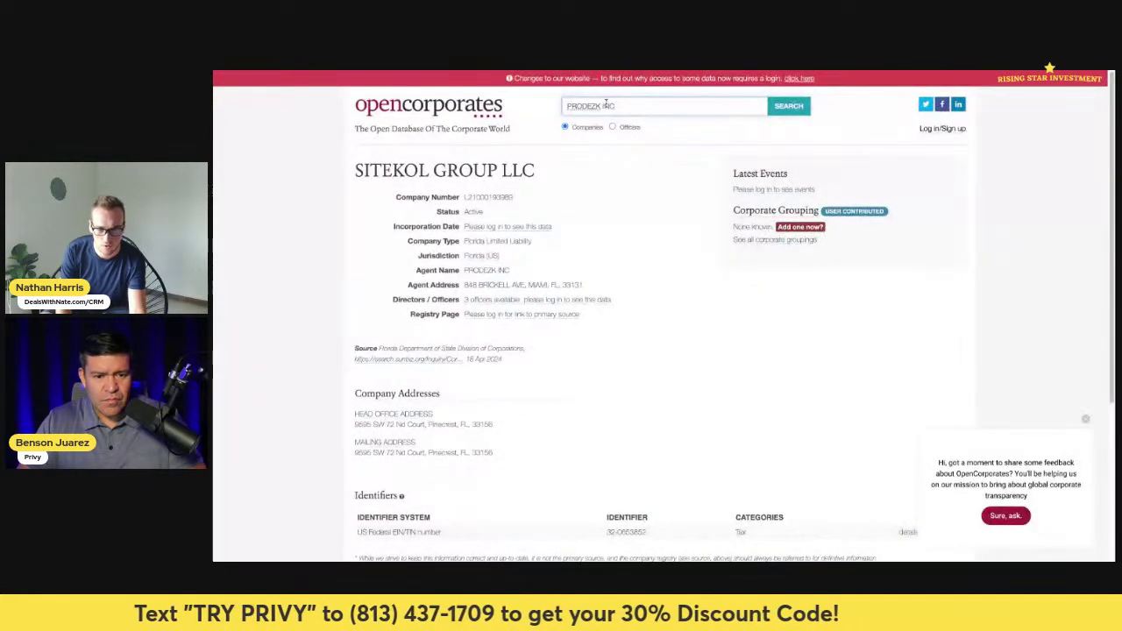
key("Return")
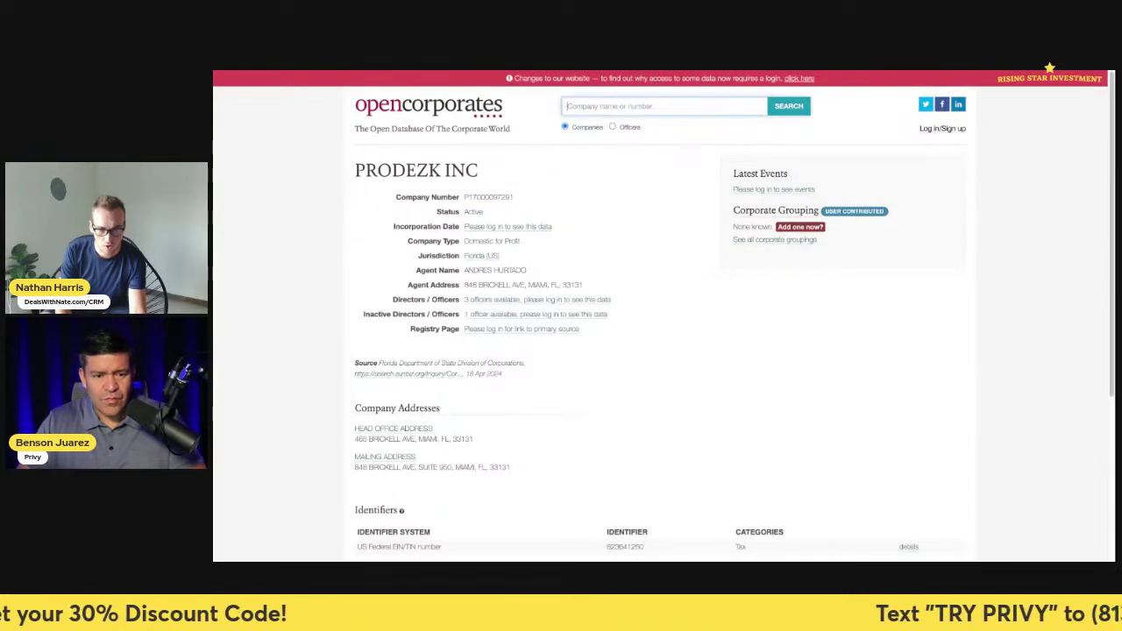
left_click_drag(528, 270, 462, 271)
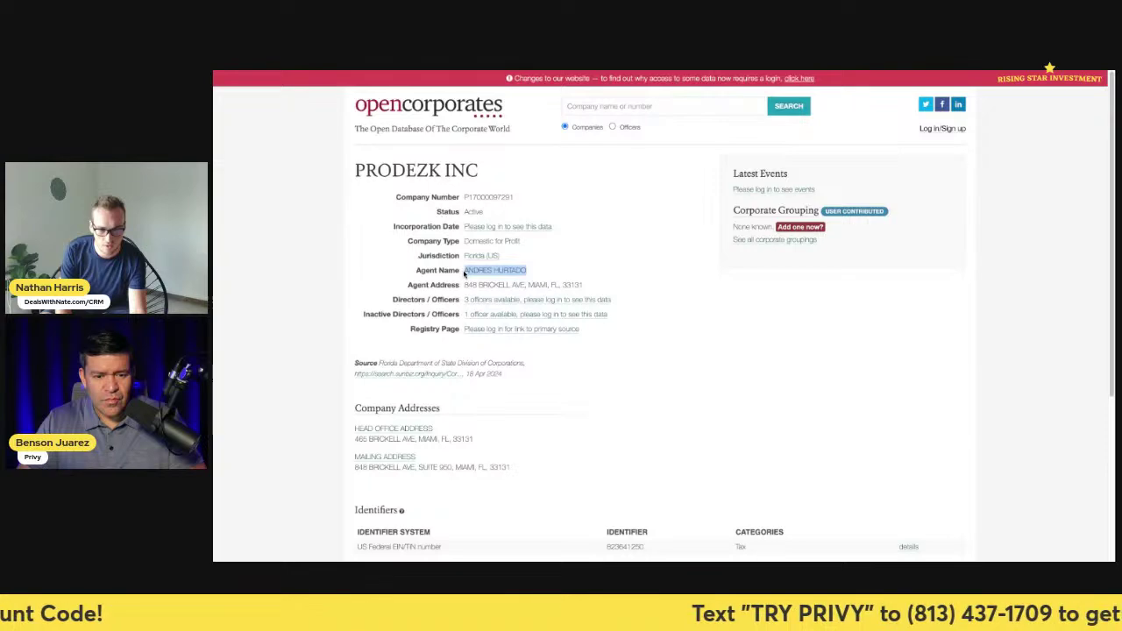
left_click_drag(583, 284, 467, 286)
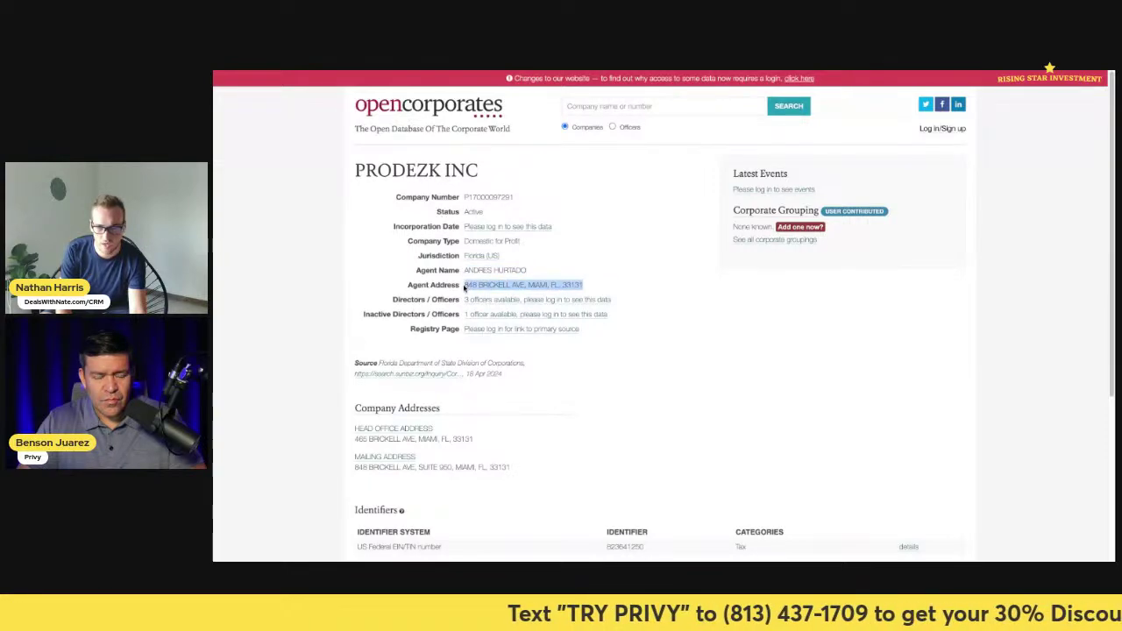